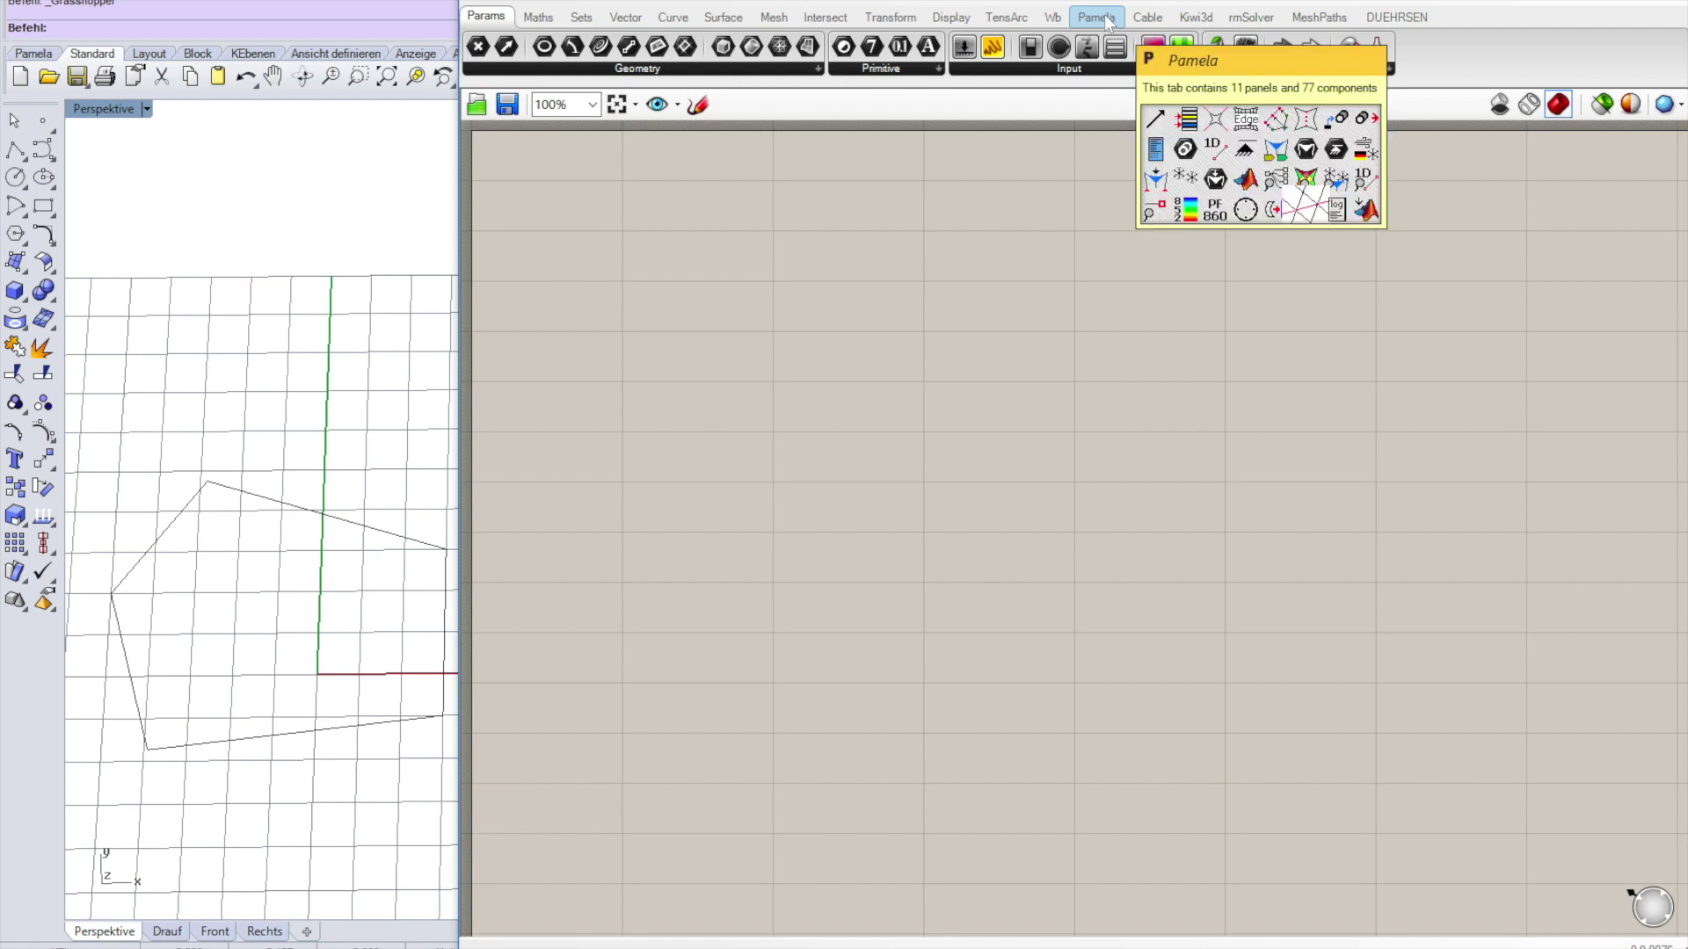
# Show the Pamela components and expand the Design component list.
pyautogui.click(1097, 18)
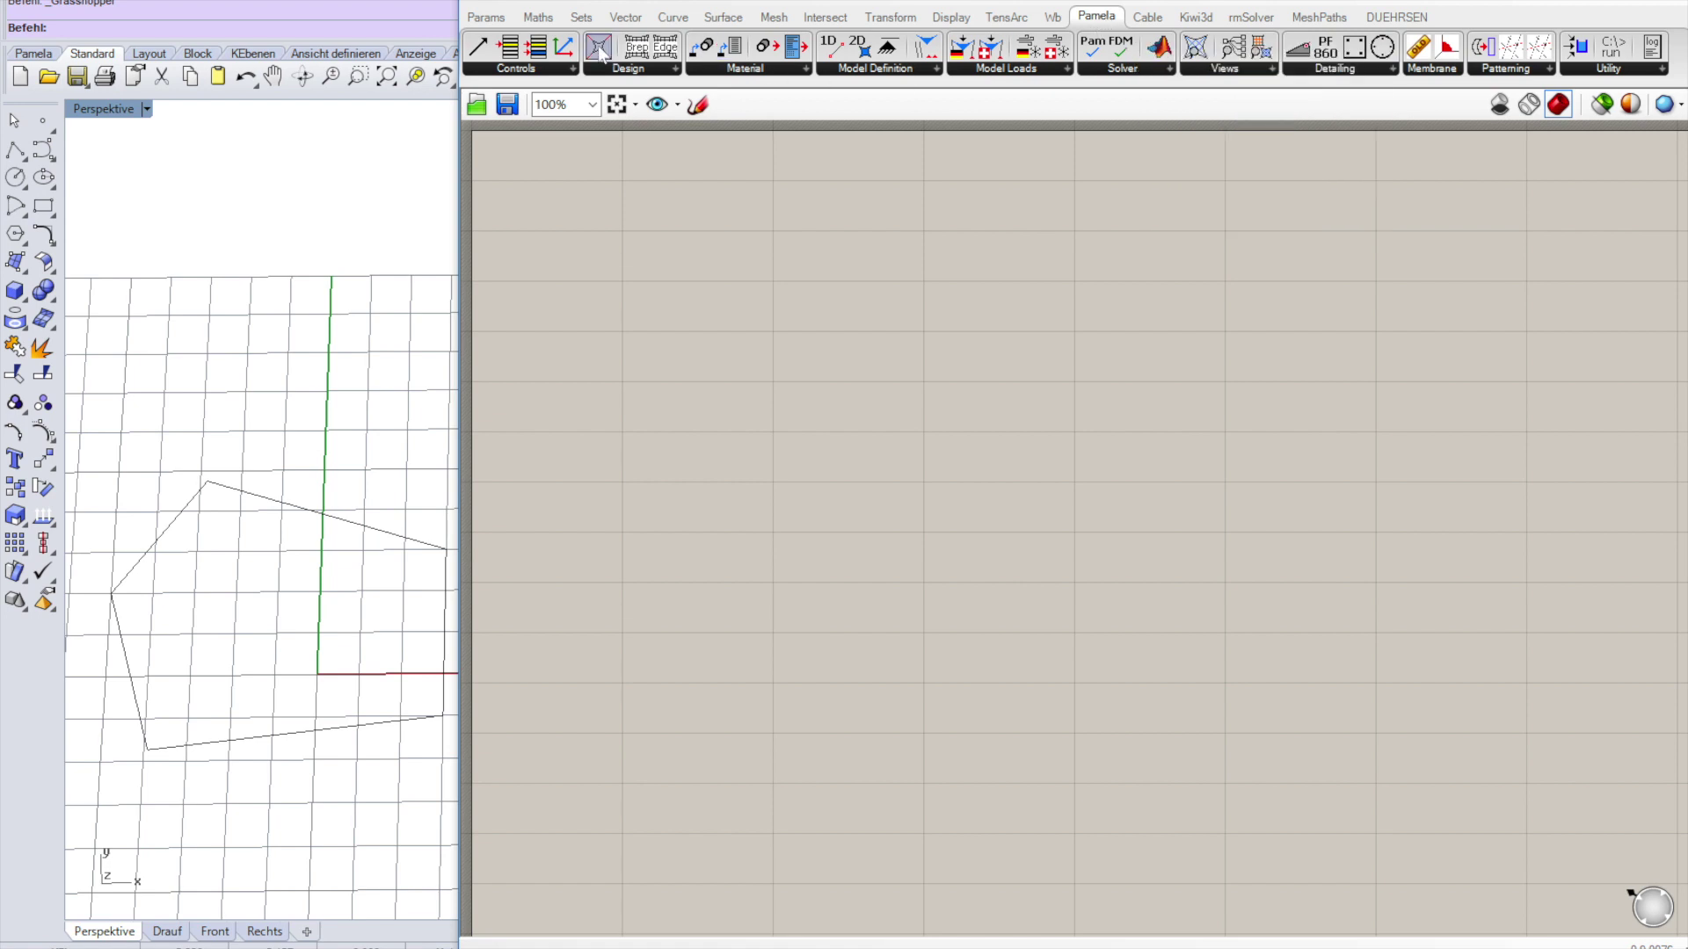
pyautogui.click(675, 70)
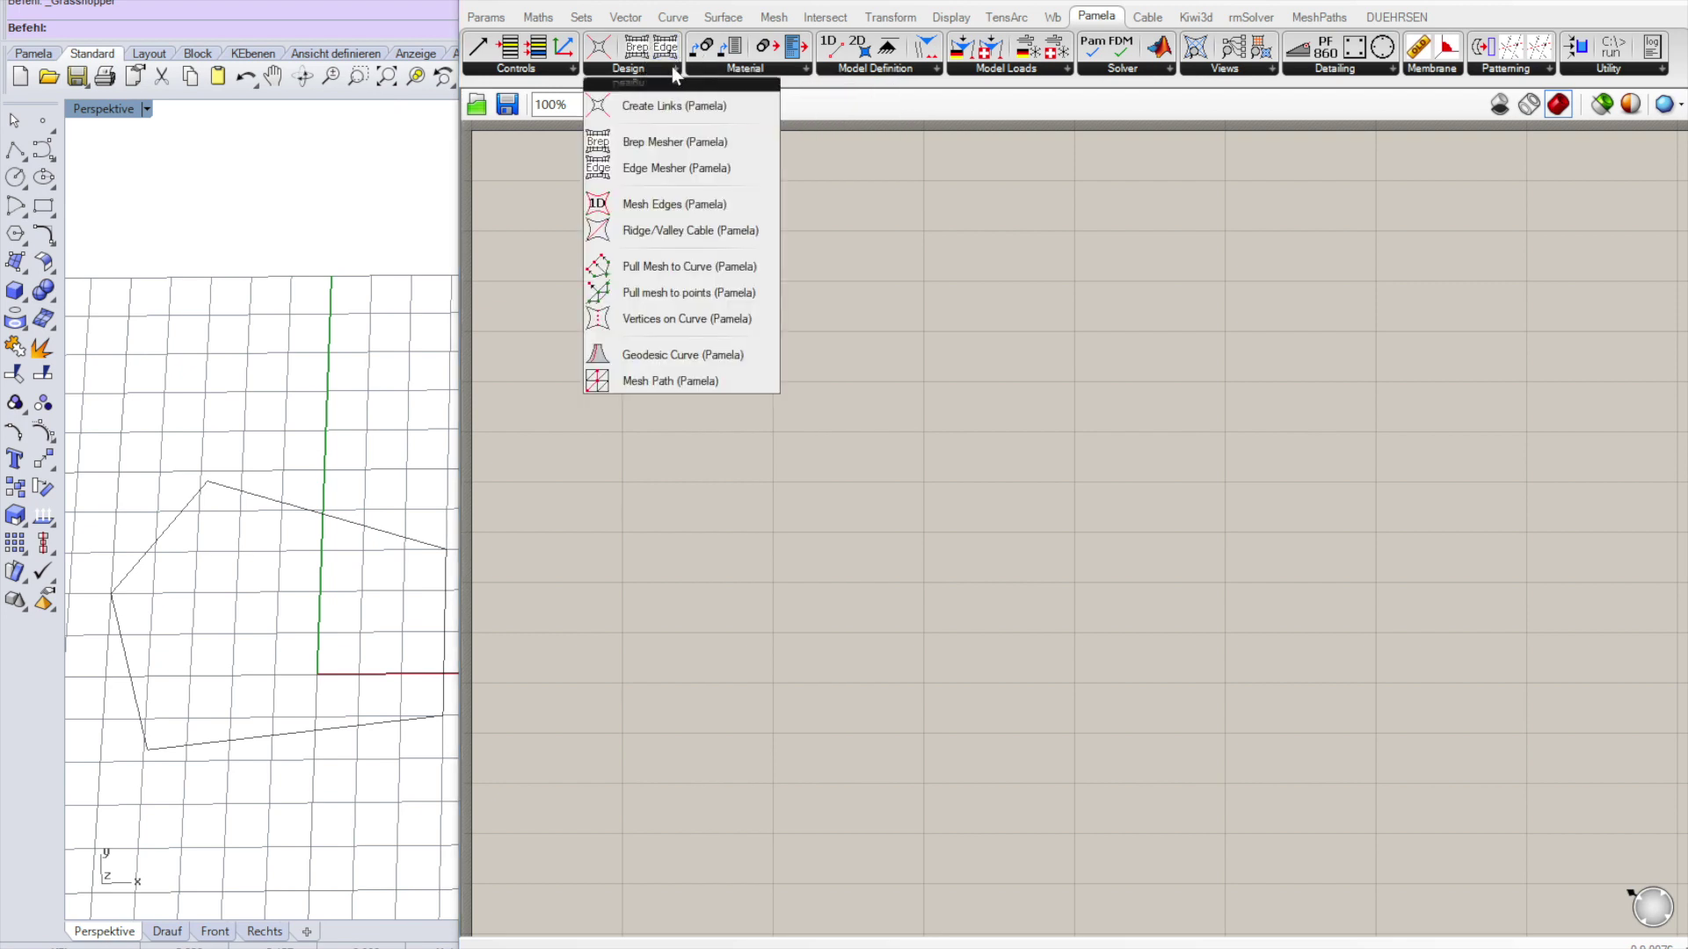
# Place an Edge Mesher and set its Crv input to the five-sided boundary curve.
pyautogui.click(682, 166)
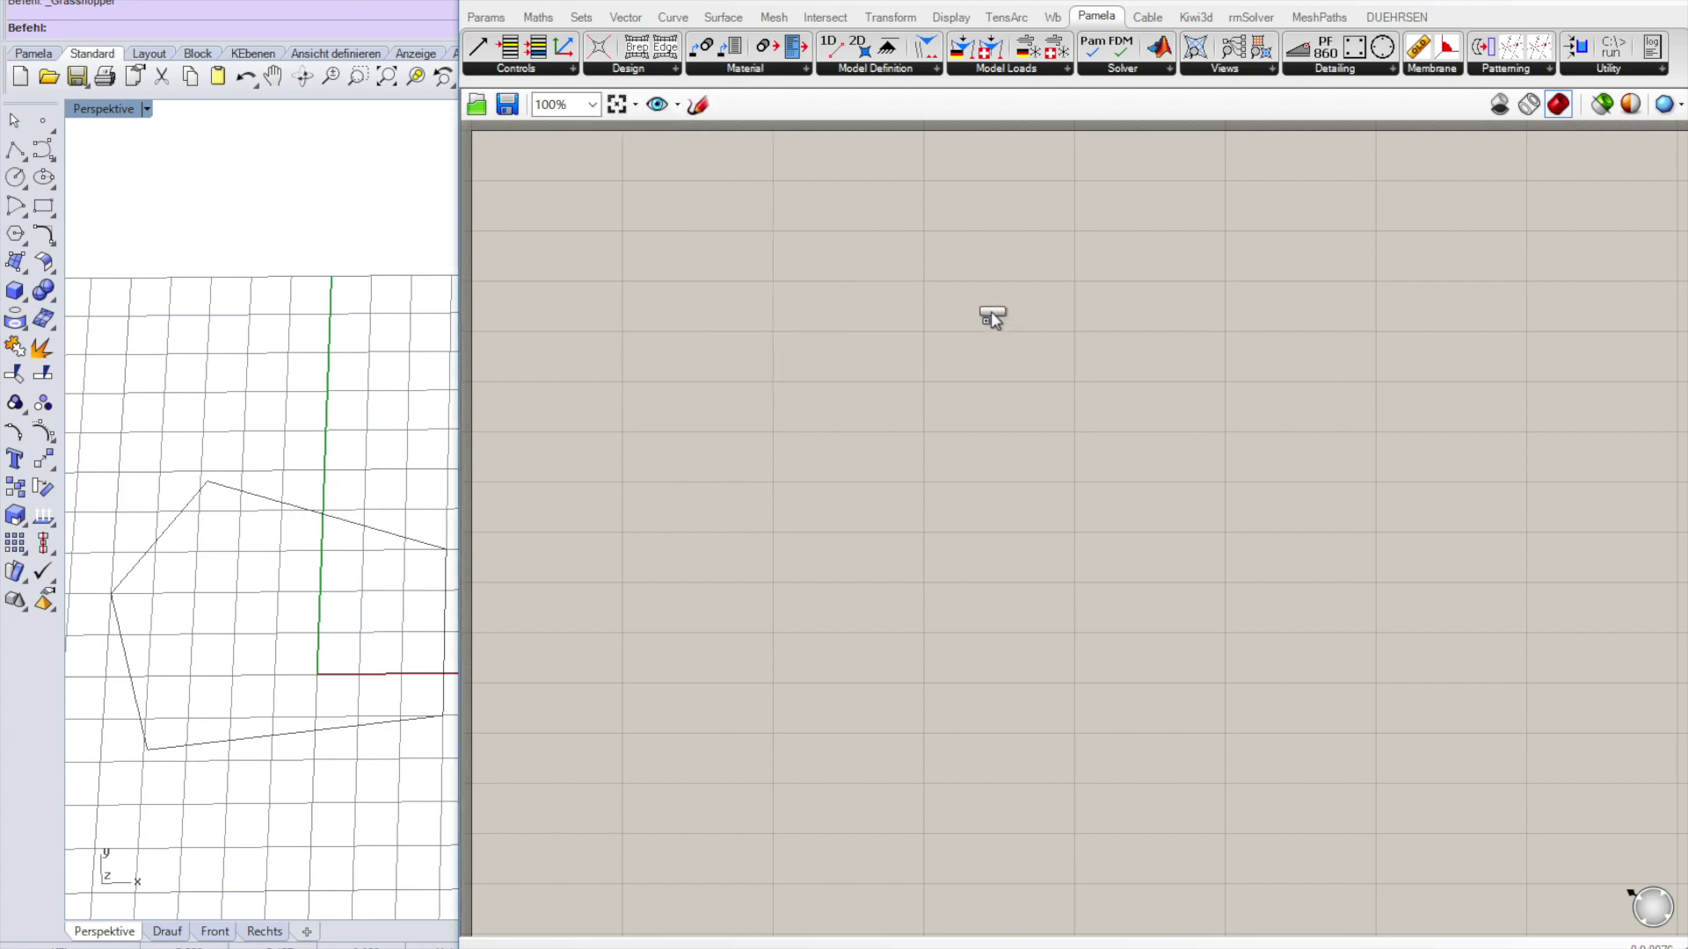
pyautogui.click(1002, 294)
pyautogui.moveTo(1002, 294); pyautogui.dragTo(902, 308)
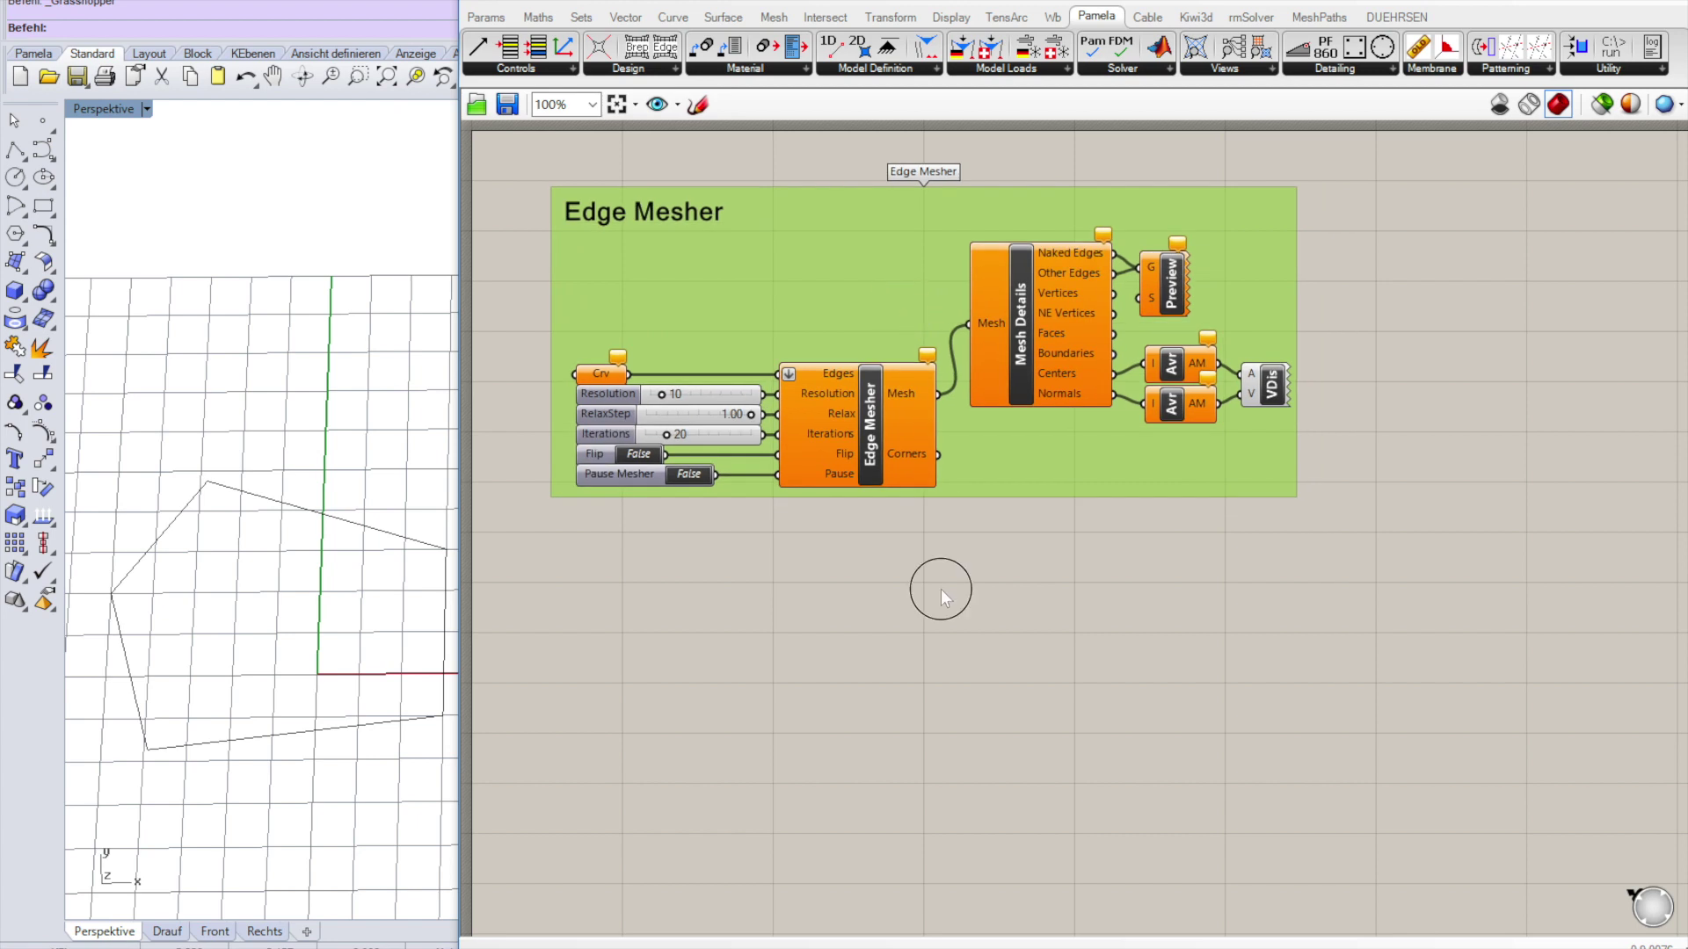
pyautogui.click(604, 374)
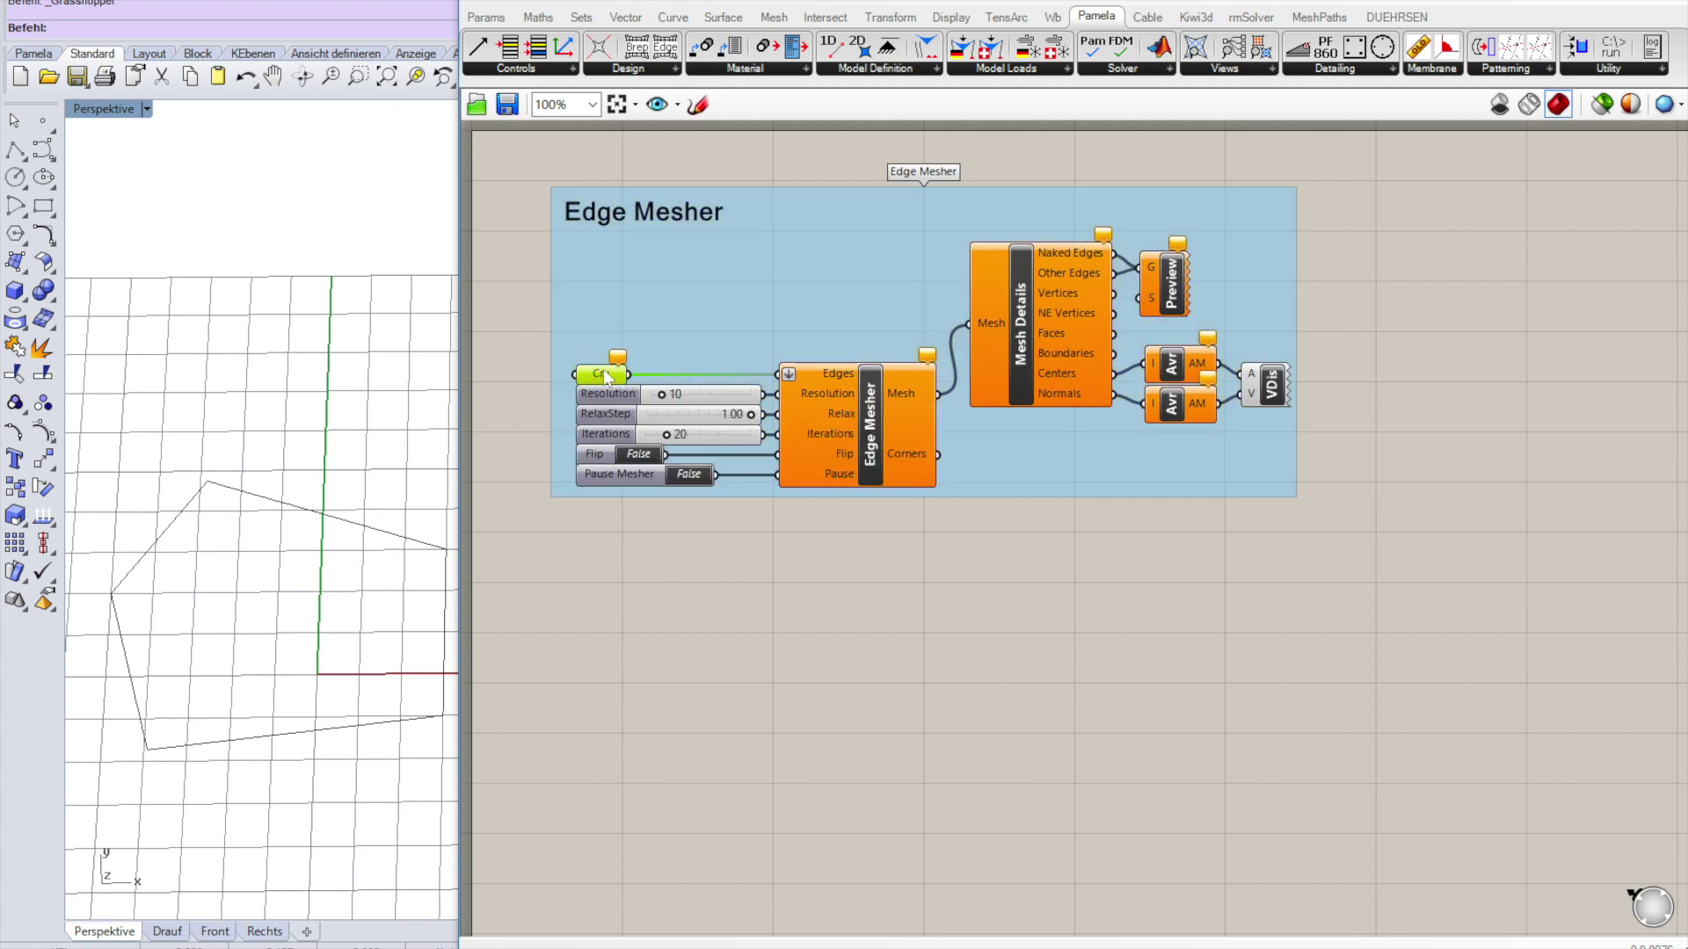
pyautogui.rightClick(606, 376)
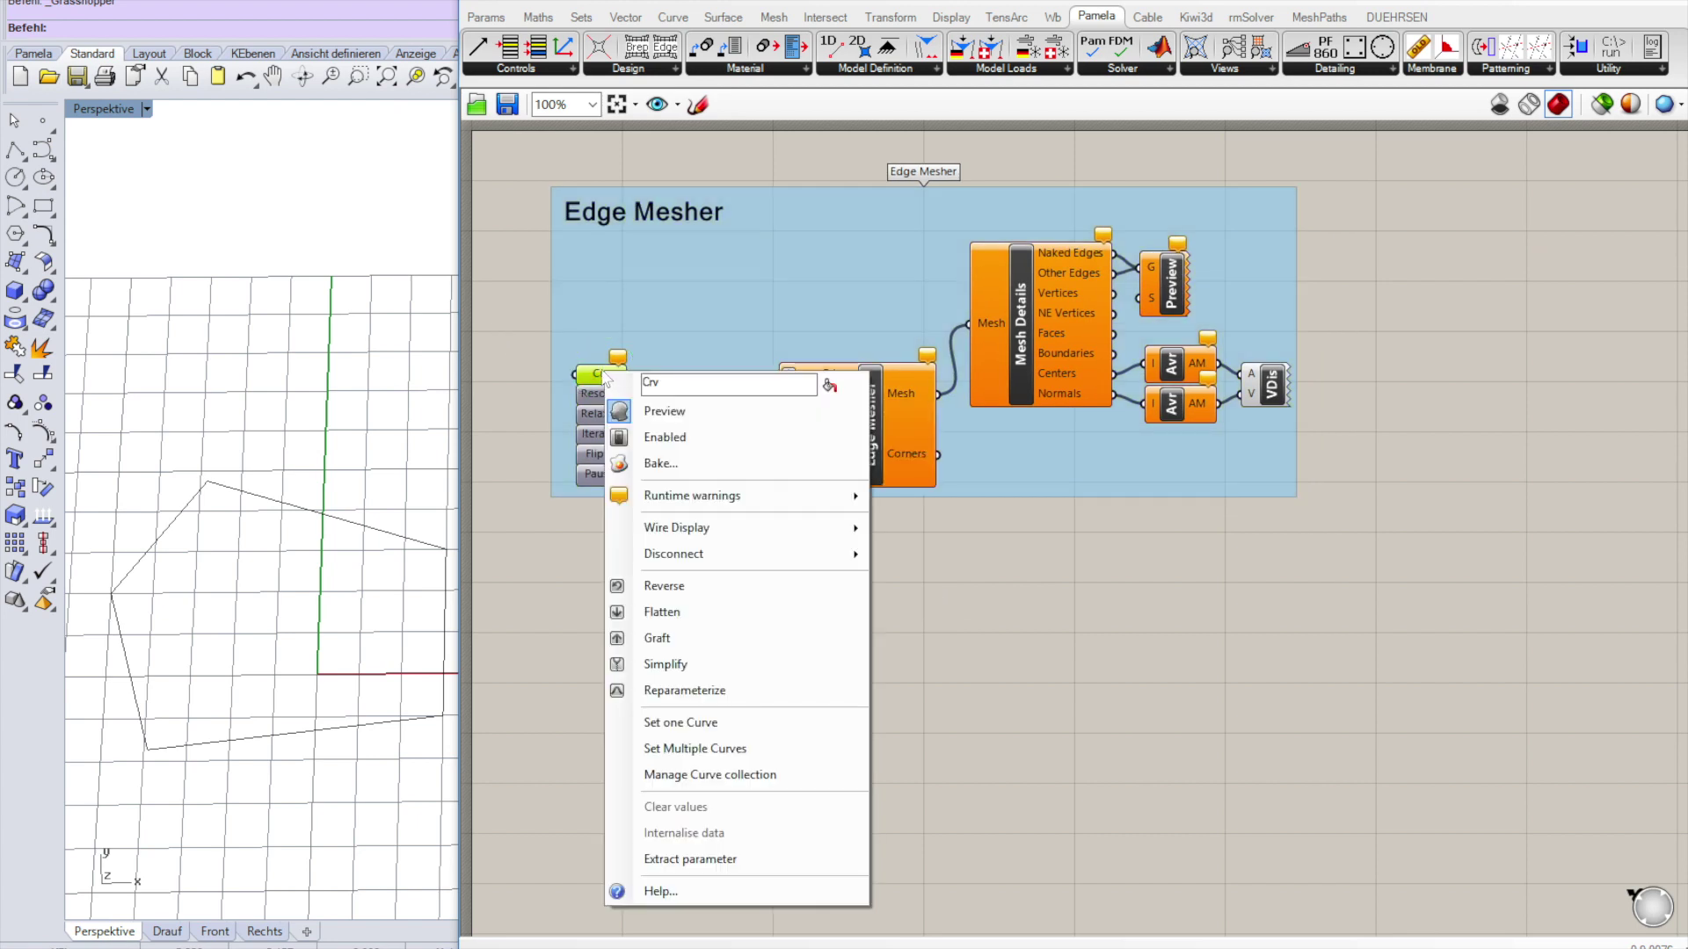
pyautogui.click(733, 720)
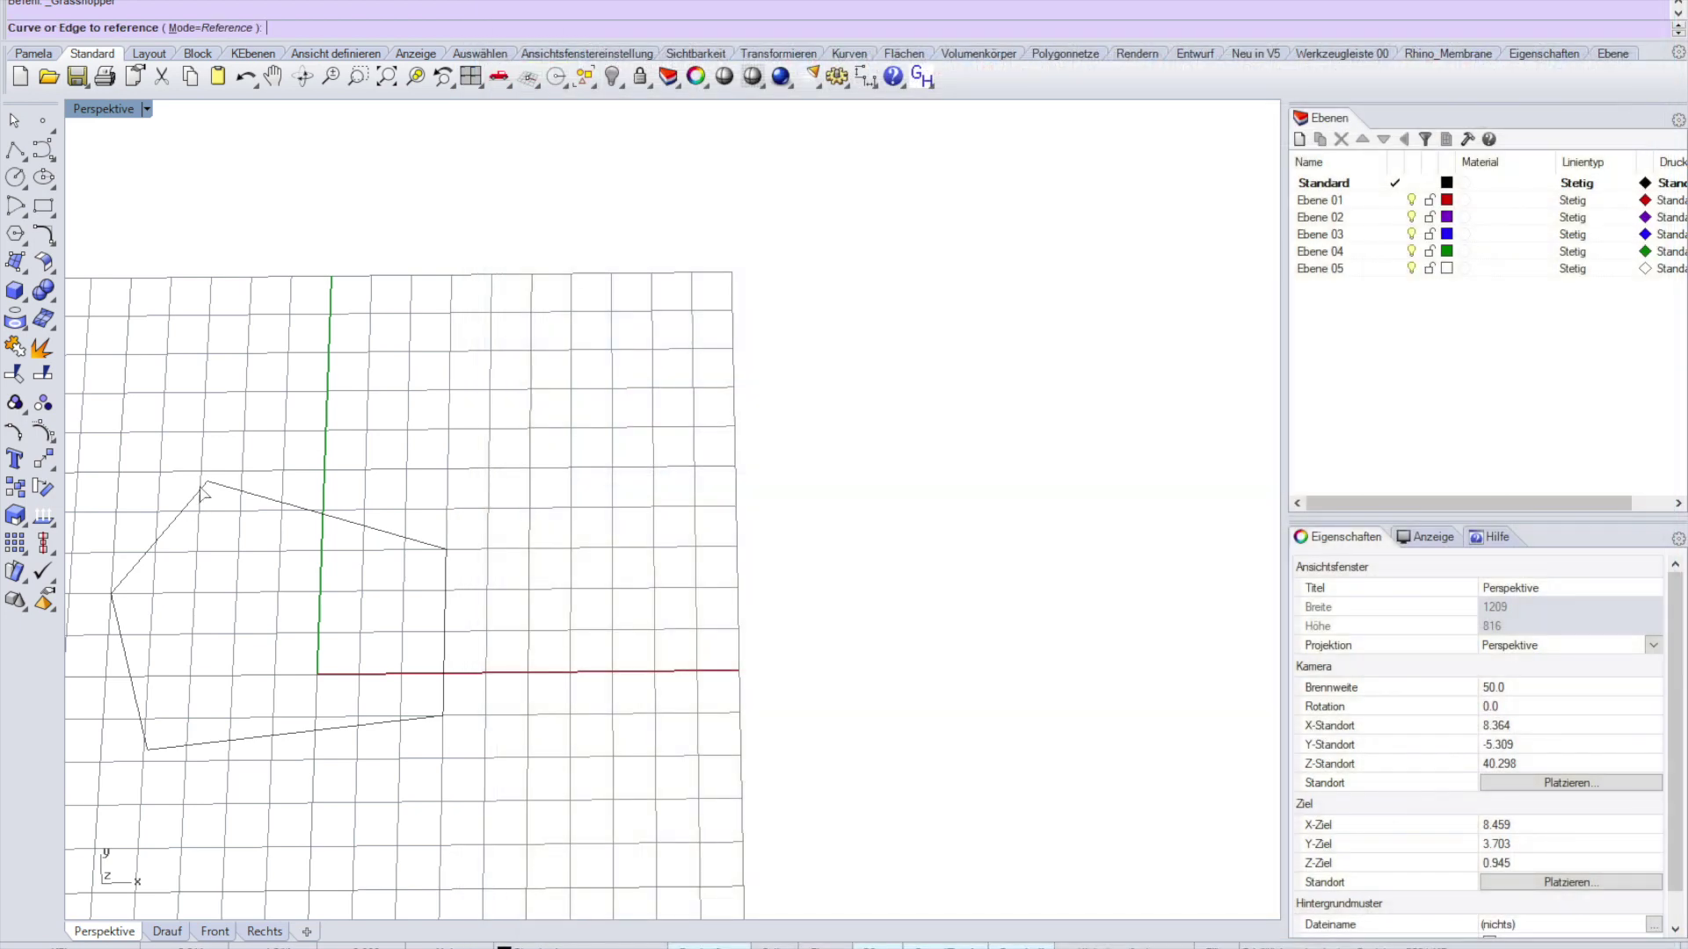
pyautogui.click(226, 488)
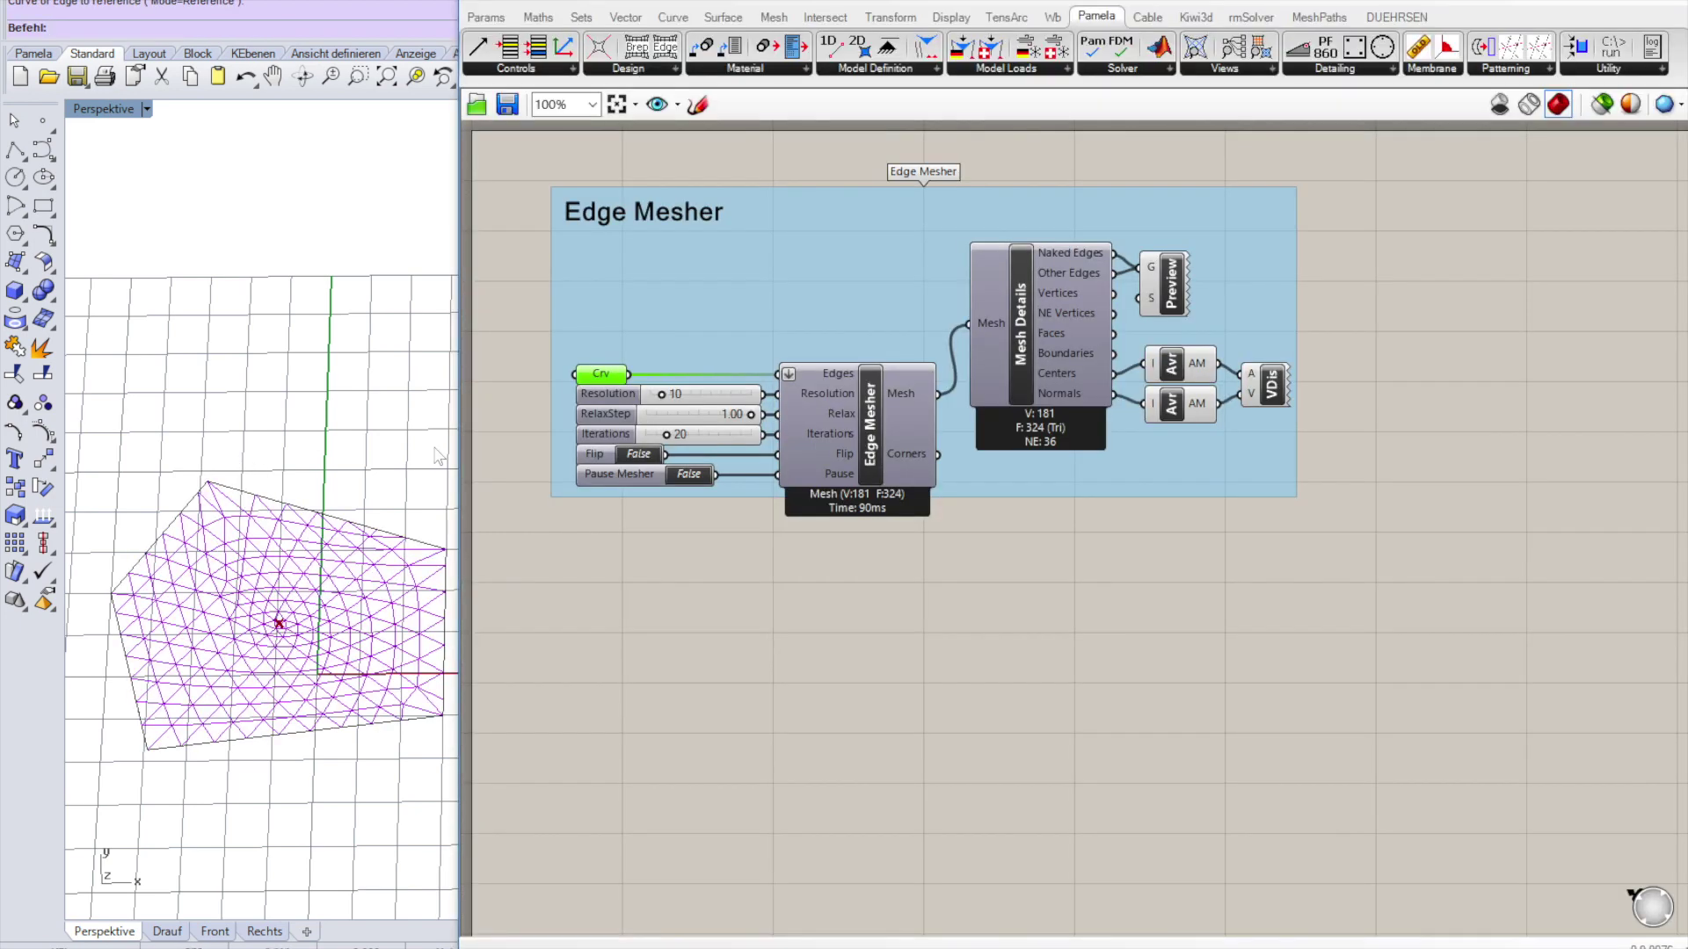
# Lower the Edge Mesher Resolution from 10 to 8.
pyautogui.scroll(2, 641, 413)
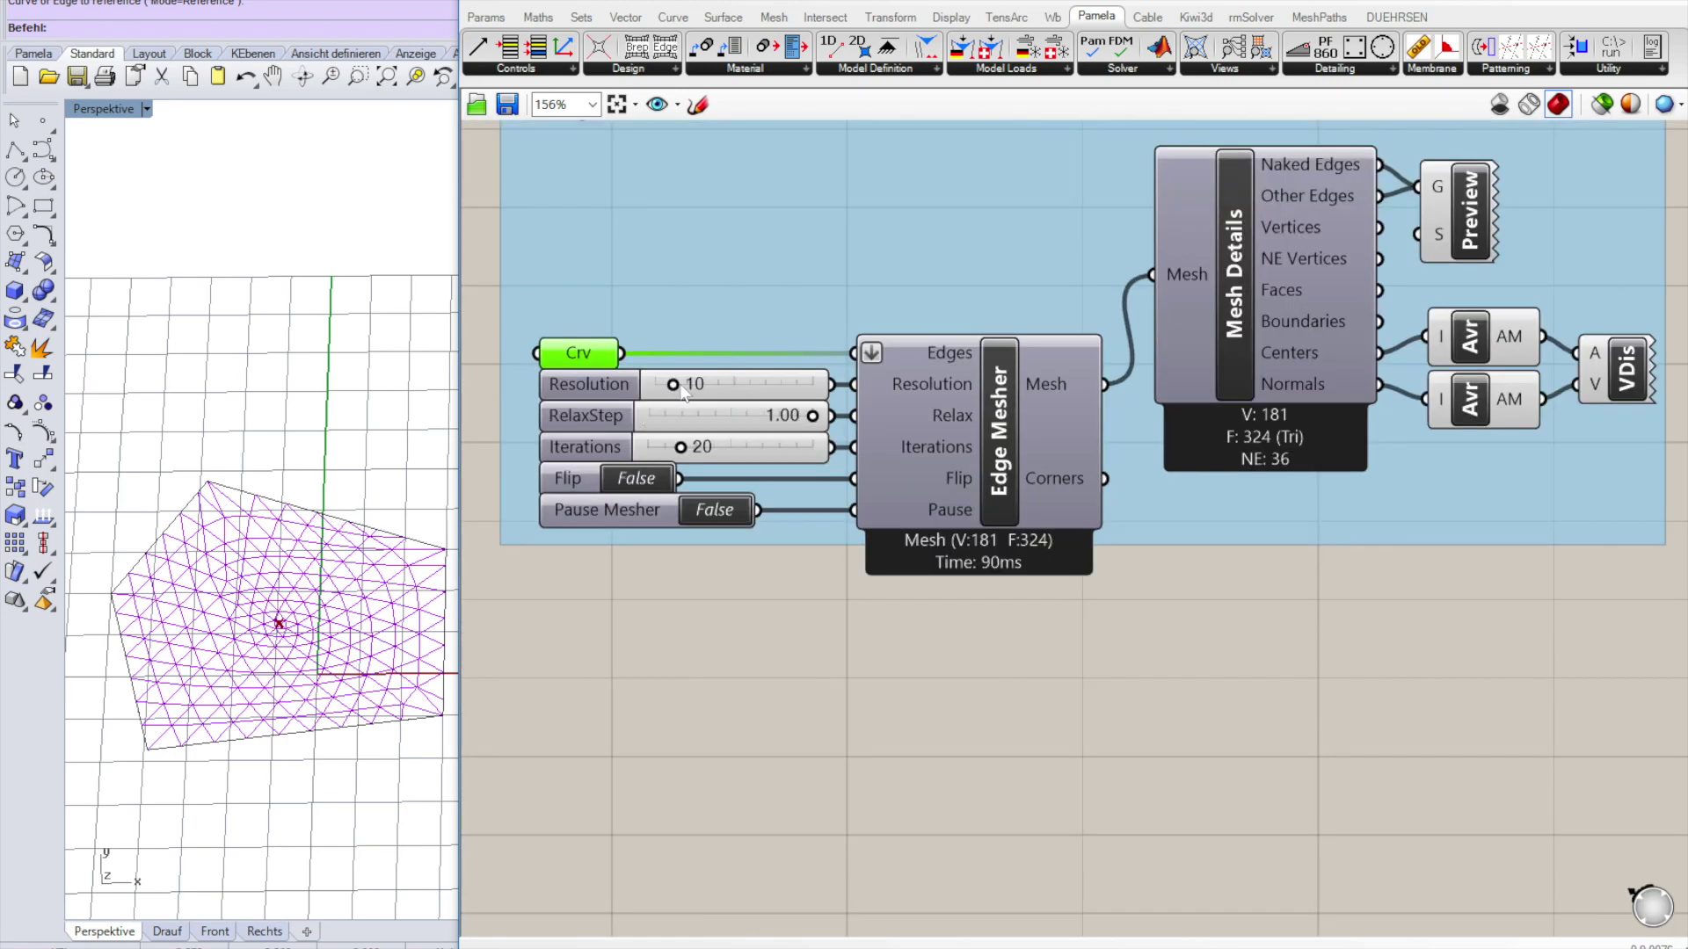
pyautogui.click(673, 384)
pyautogui.moveTo(668, 386); pyautogui.dragTo(660, 389)
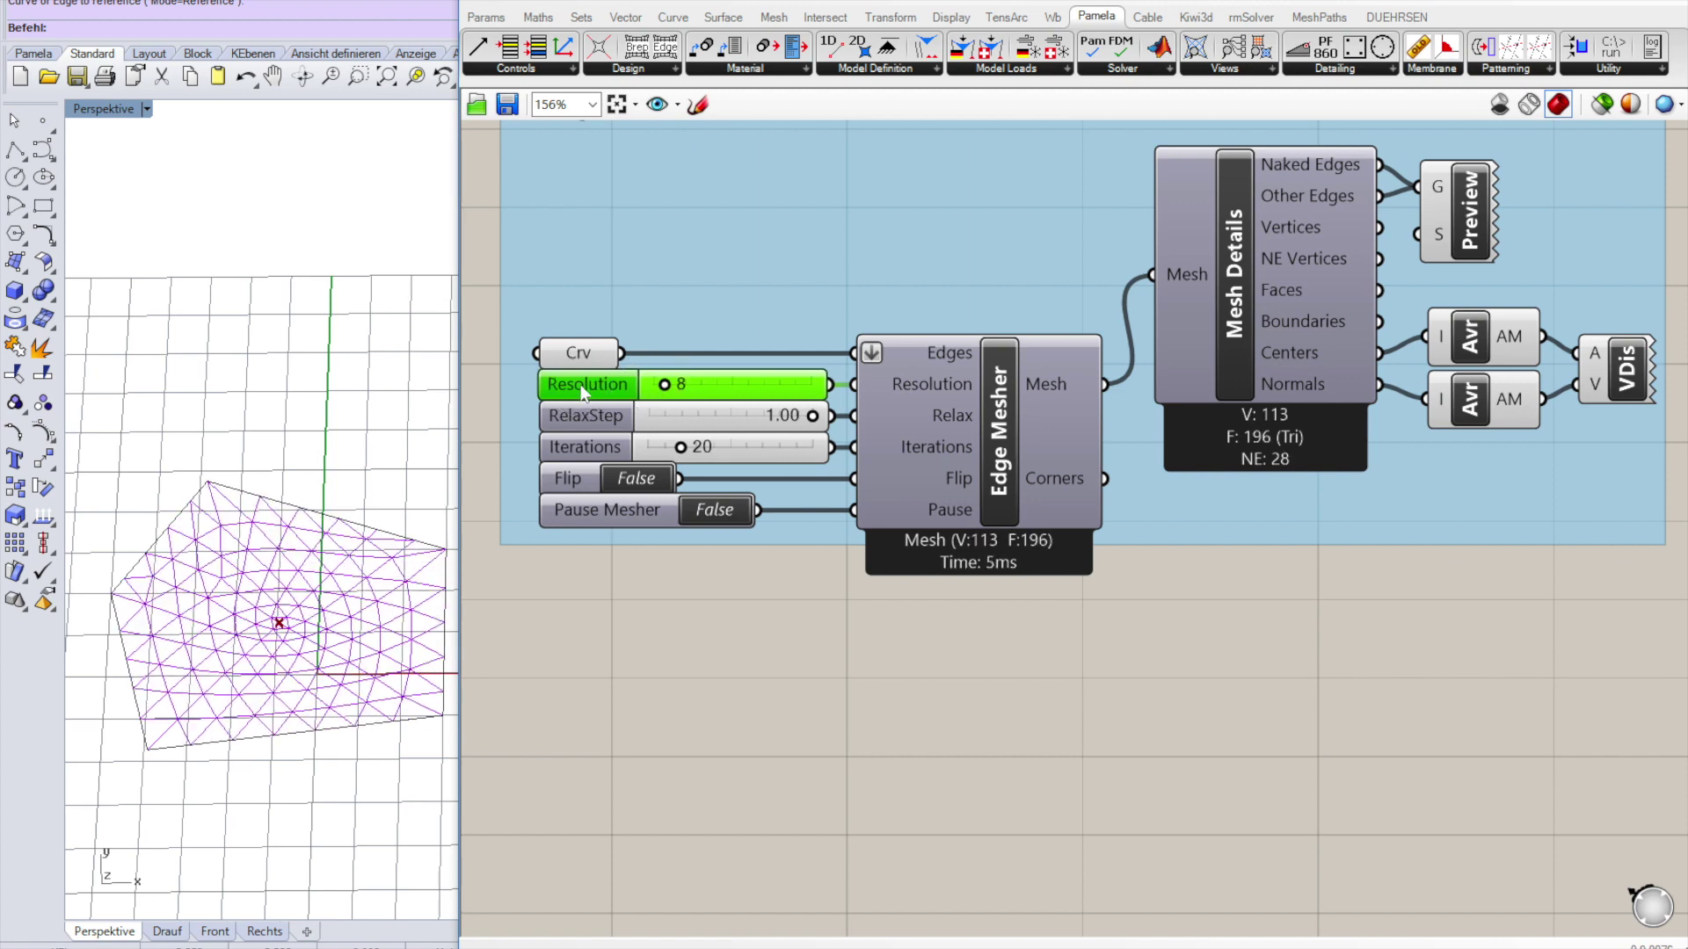
pyautogui.scroll(-1, 653, 313)
pyautogui.scroll(-3, 652, 313)
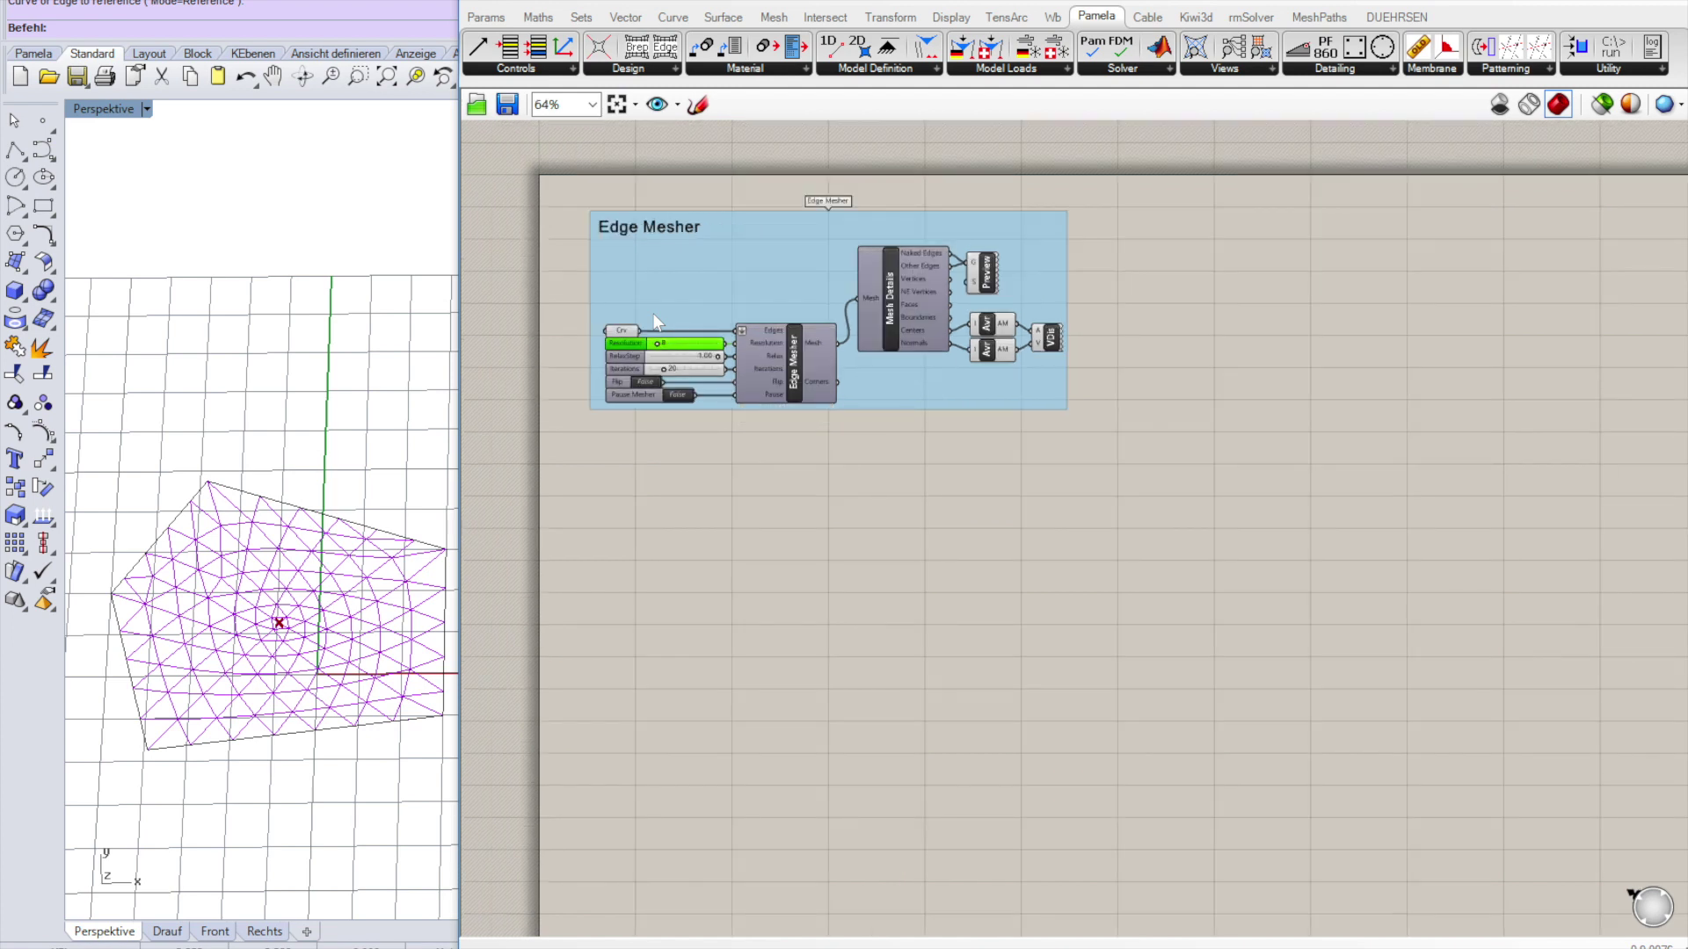
pyautogui.click(938, 69)
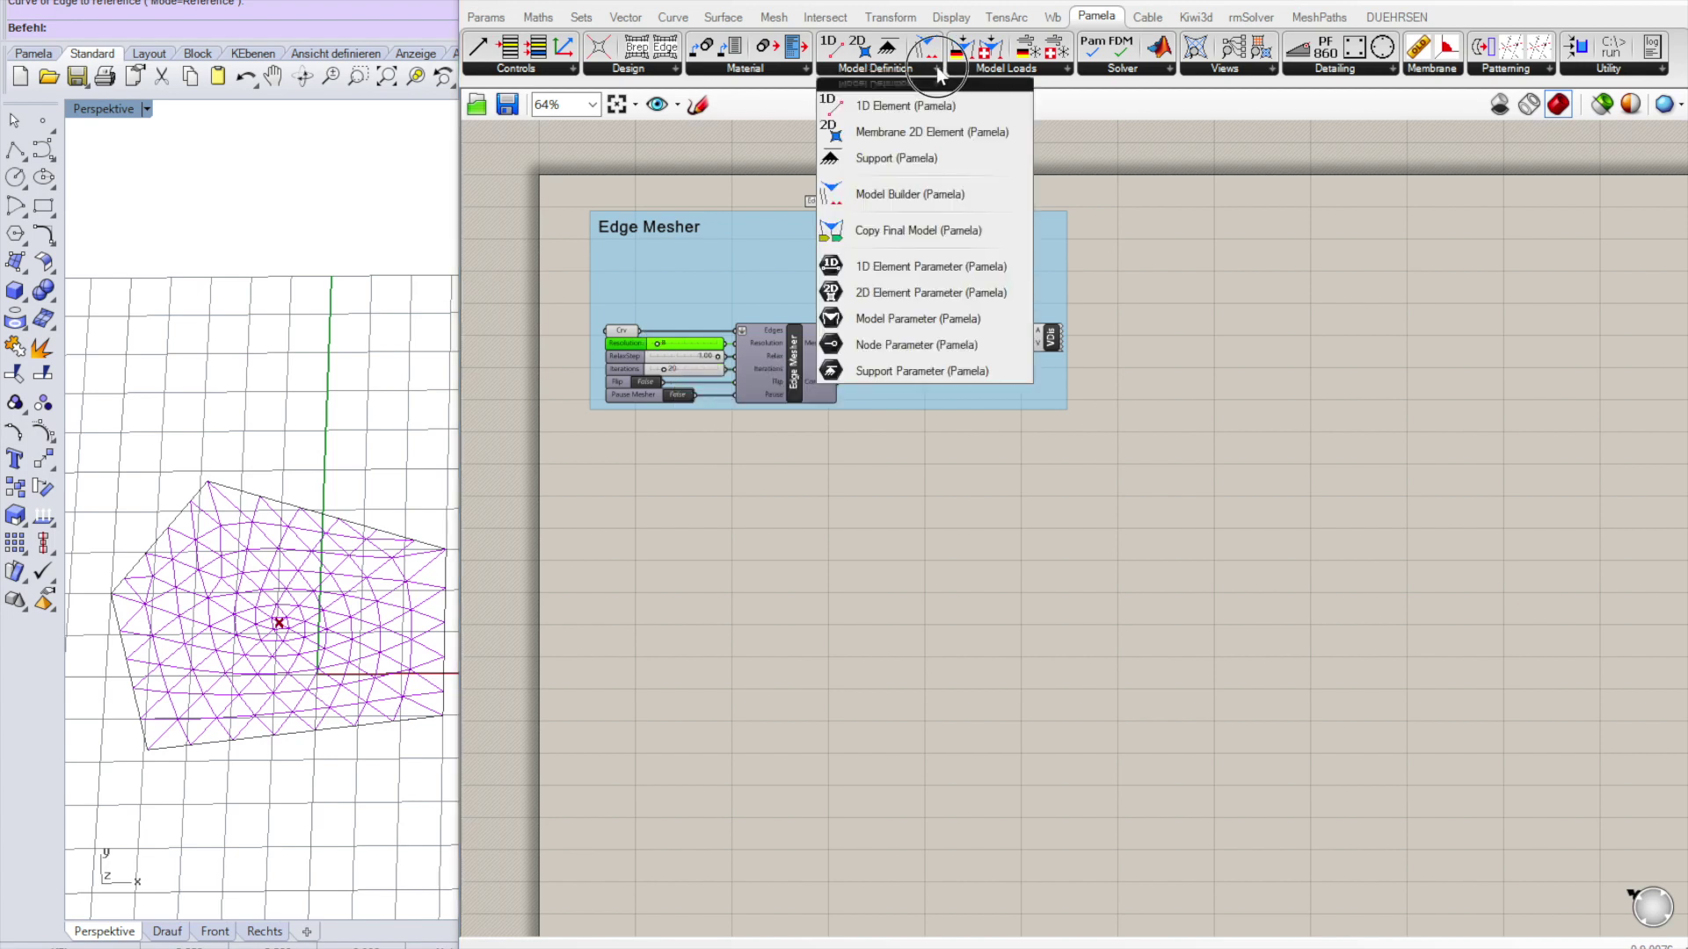
# Add a Membrane 2D Element fed by the Edge Mesher's mesh.
pyautogui.click(947, 129)
pyautogui.click(1283, 324)
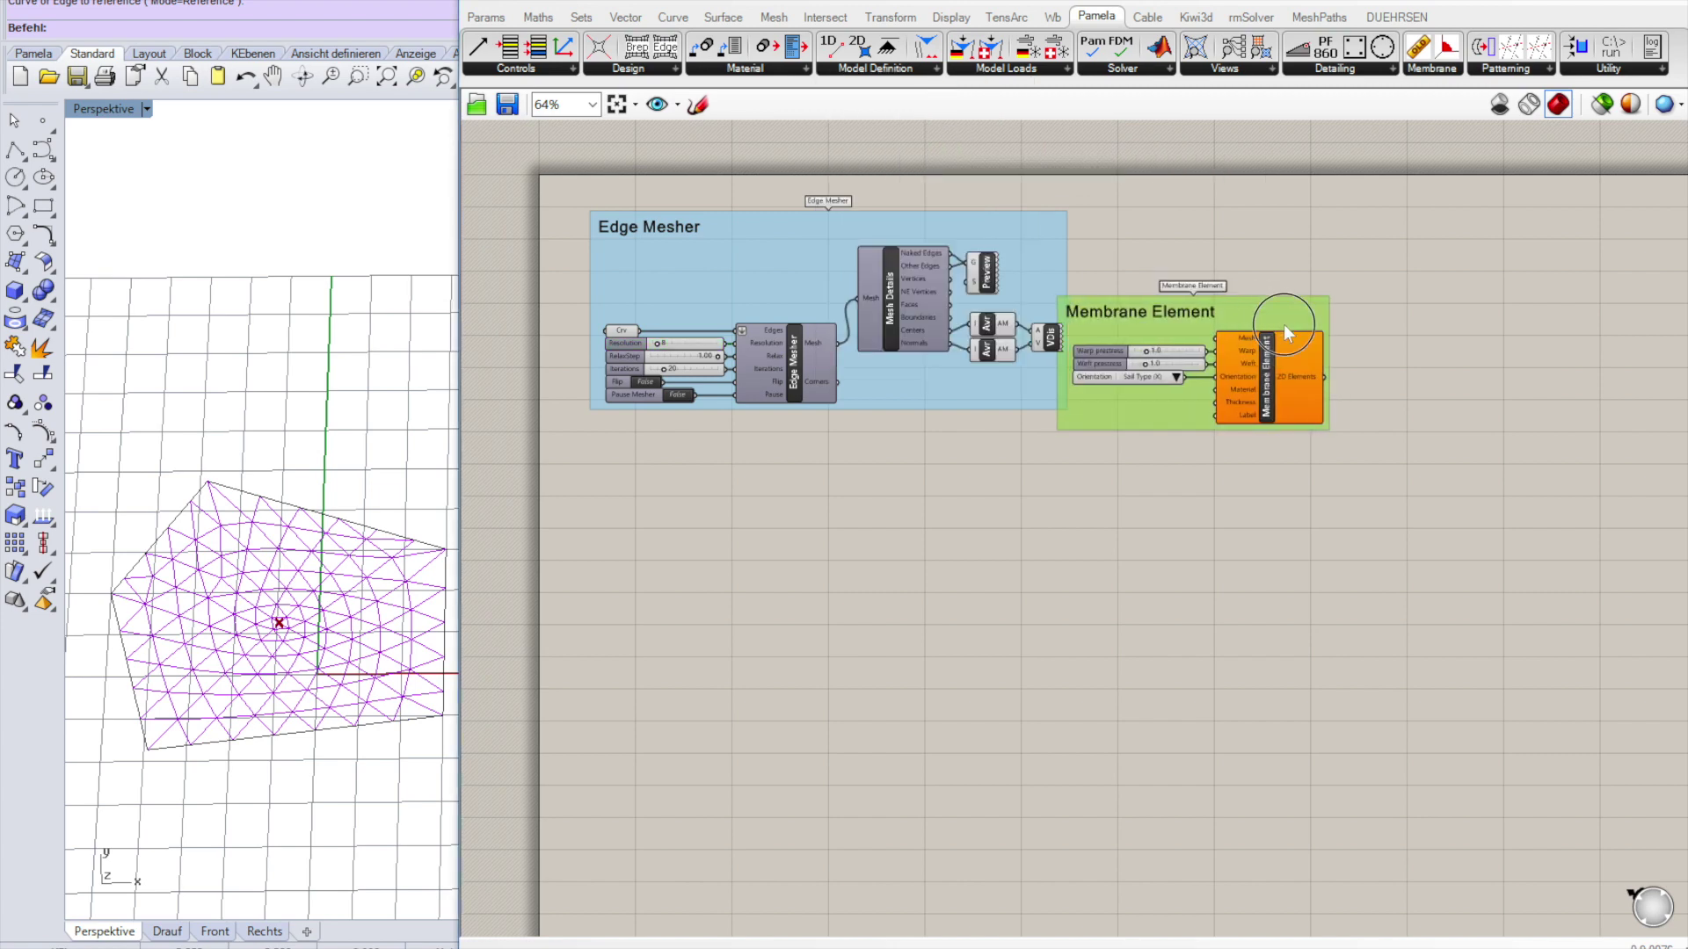
pyautogui.scroll(3, 988, 346)
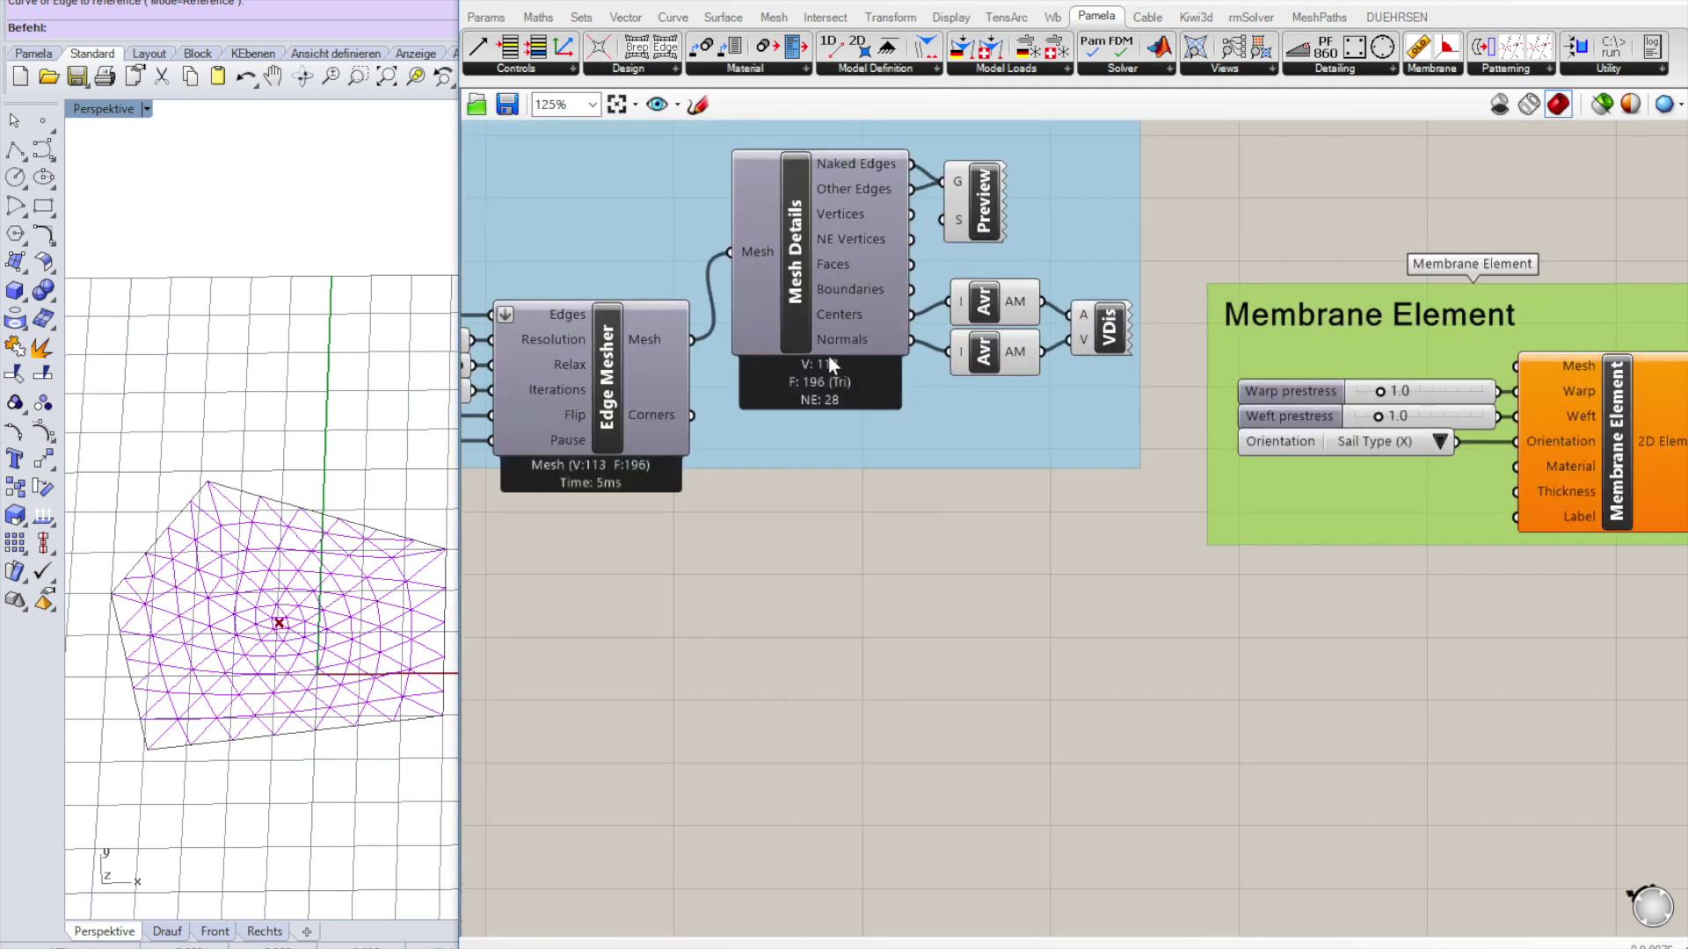
pyautogui.moveTo(697, 345); pyautogui.dragTo(1514, 366)
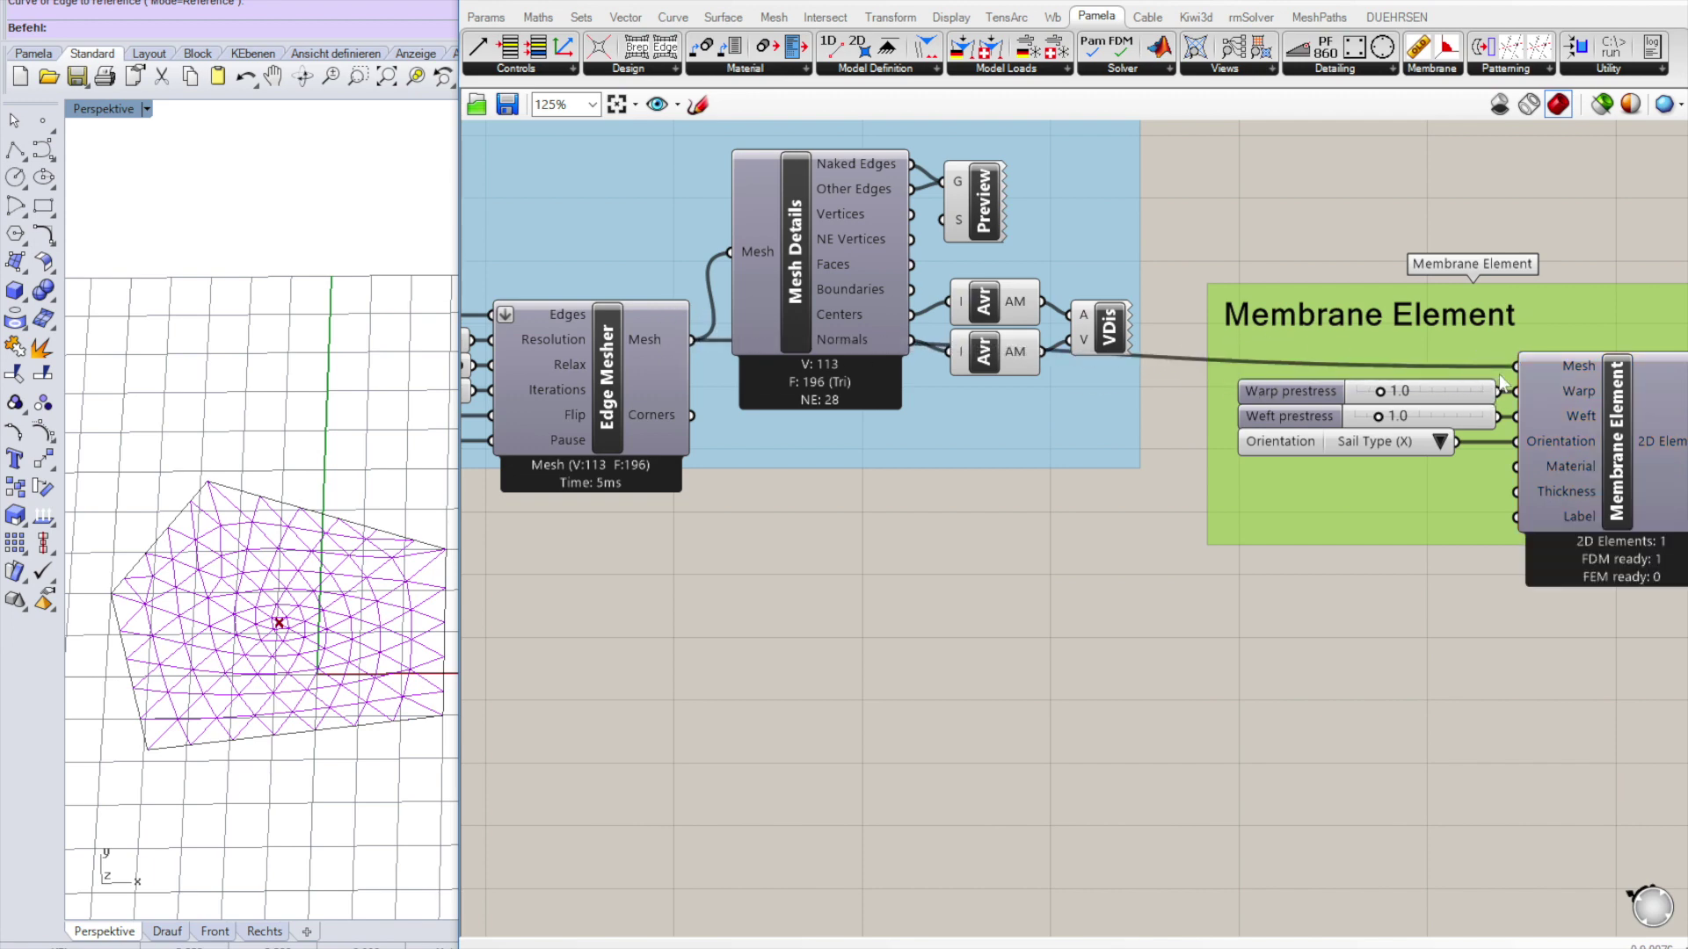
pyautogui.scroll(-2, 1241, 318)
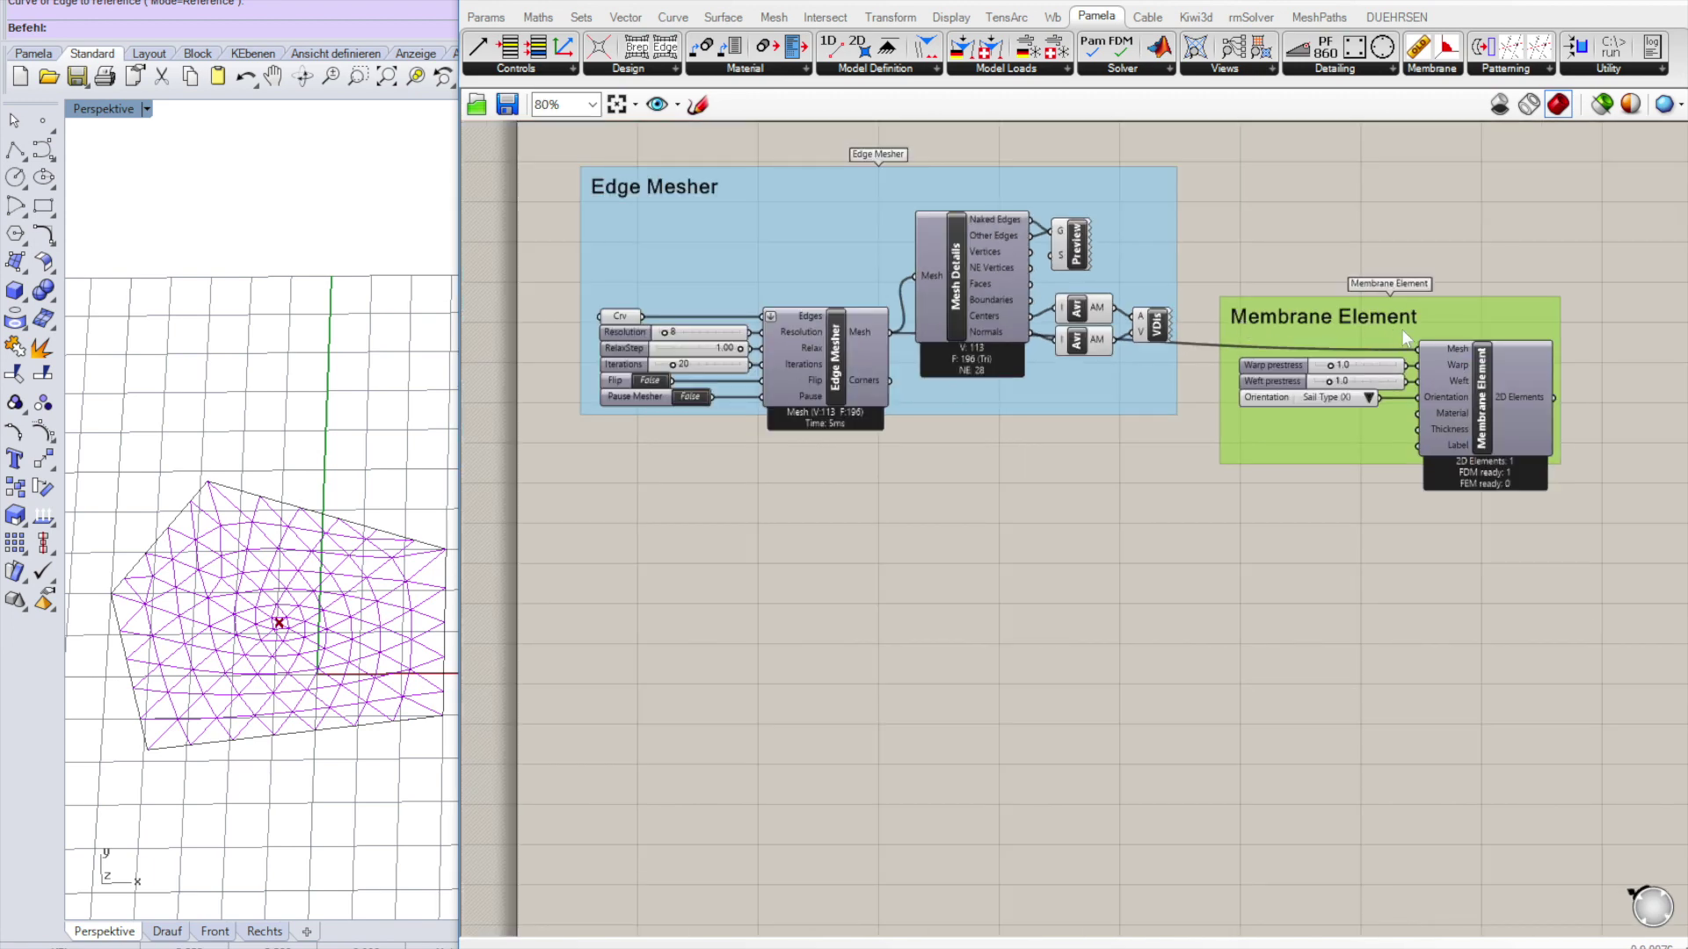
pyautogui.scroll(-2, 1366, 304)
pyautogui.scroll(2, 1485, 349)
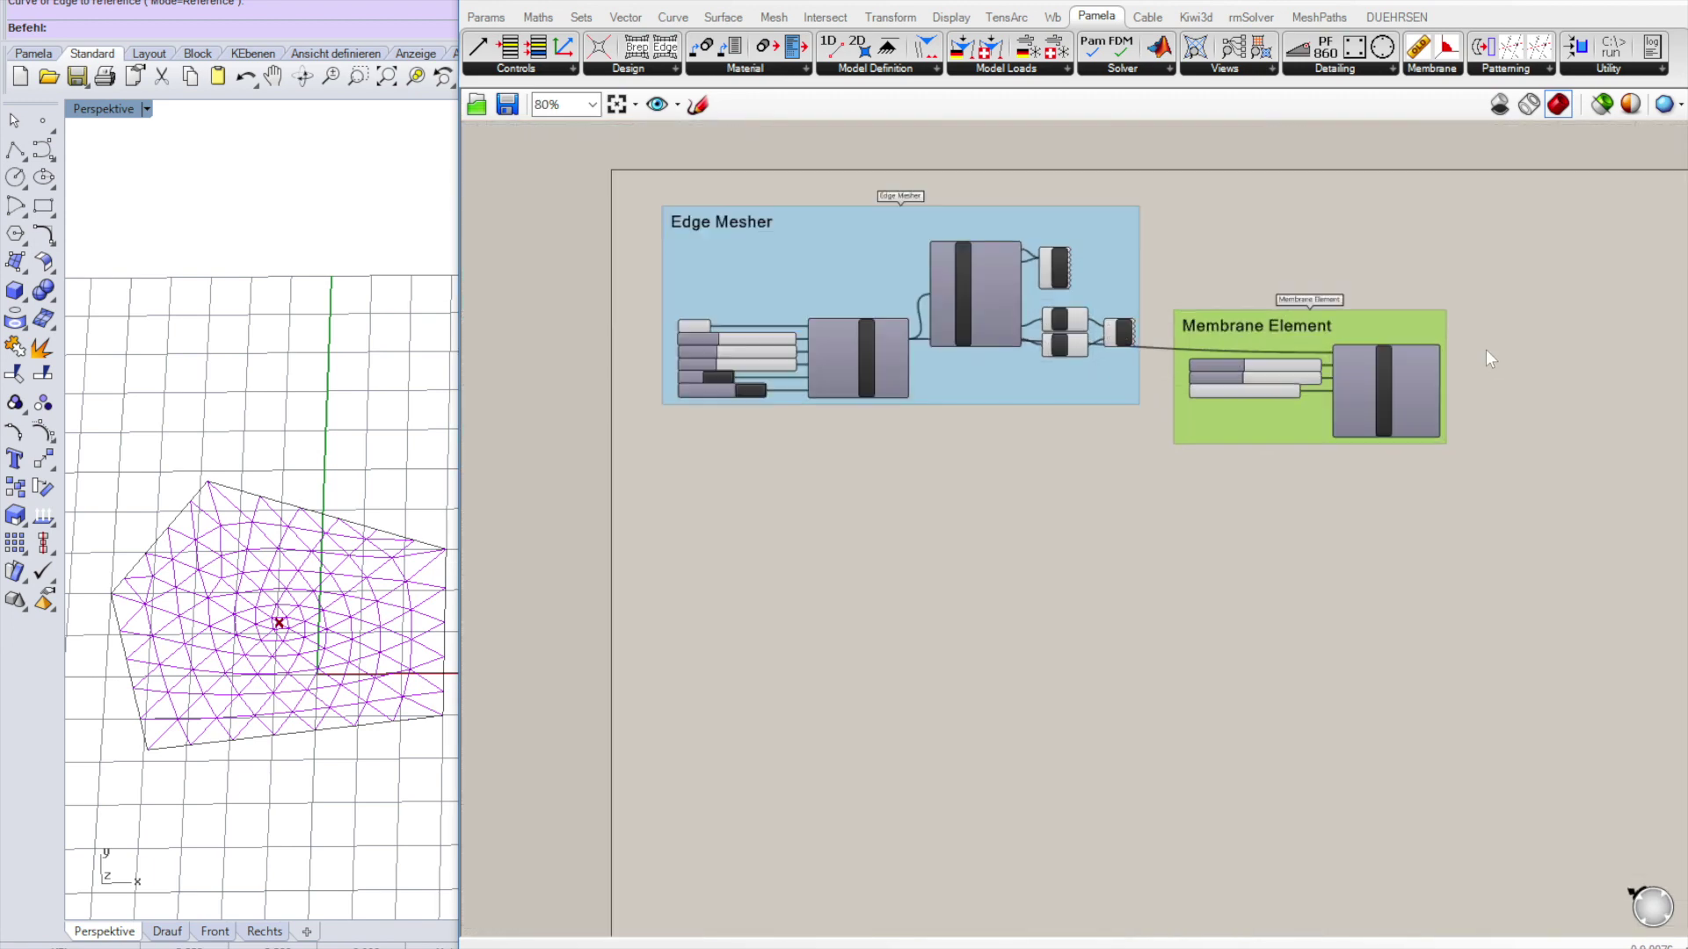
pyautogui.scroll(1, 1486, 350)
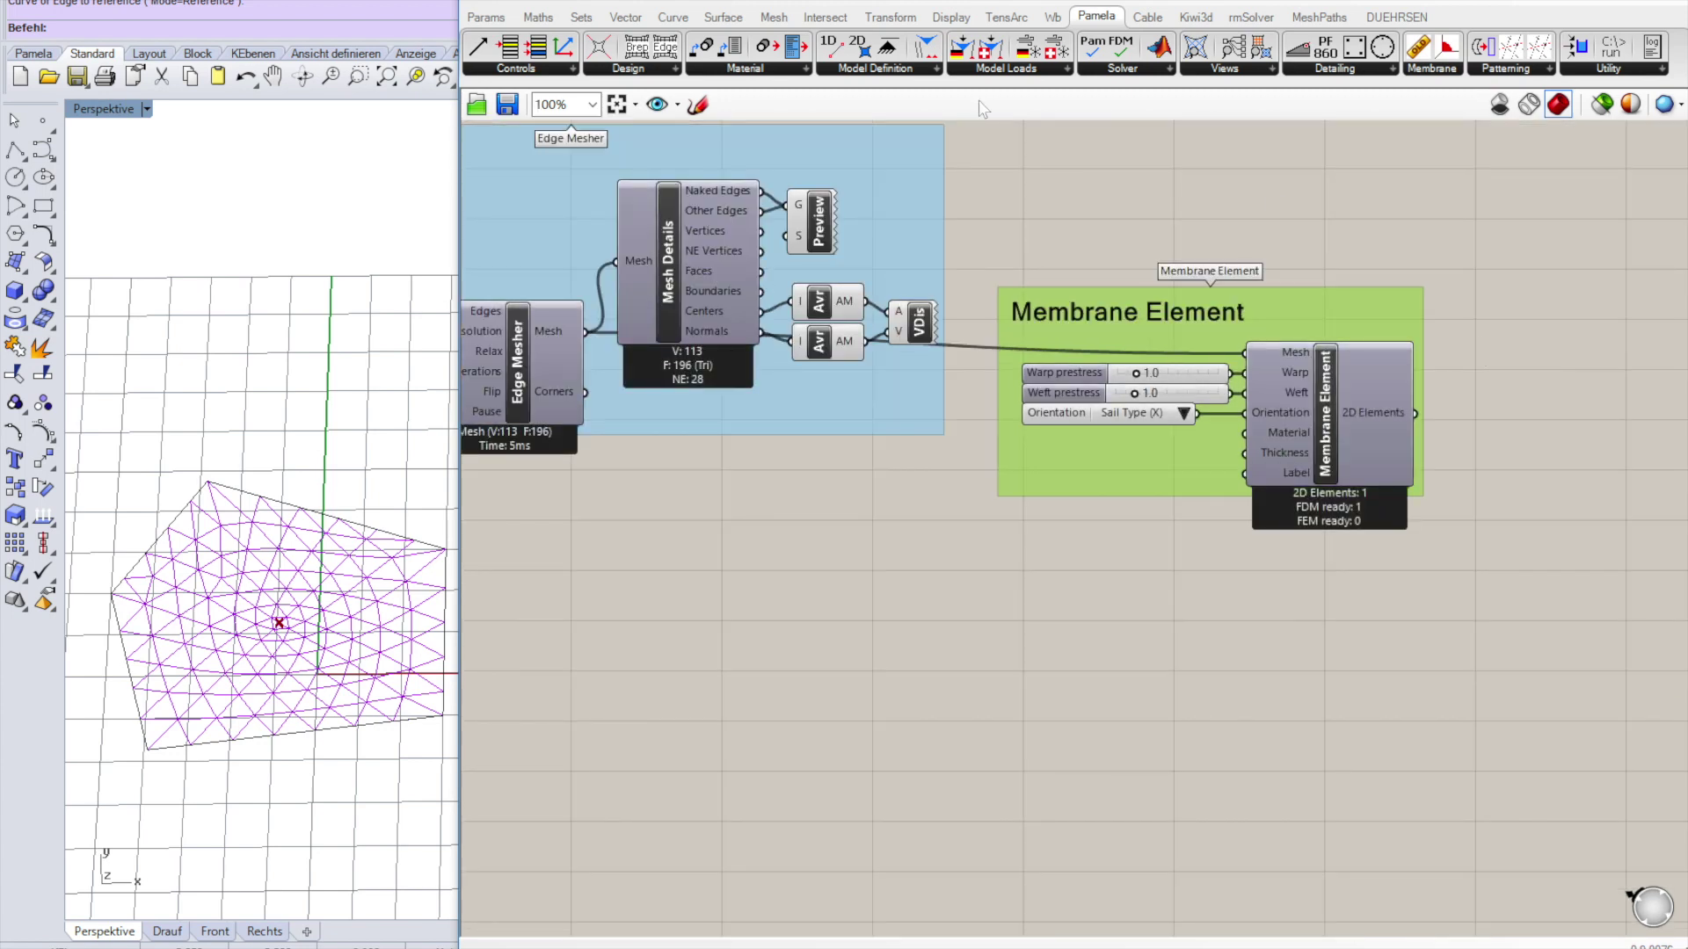
# Add a Support component positioned at the mesh's five corners.
pyautogui.click(929, 70)
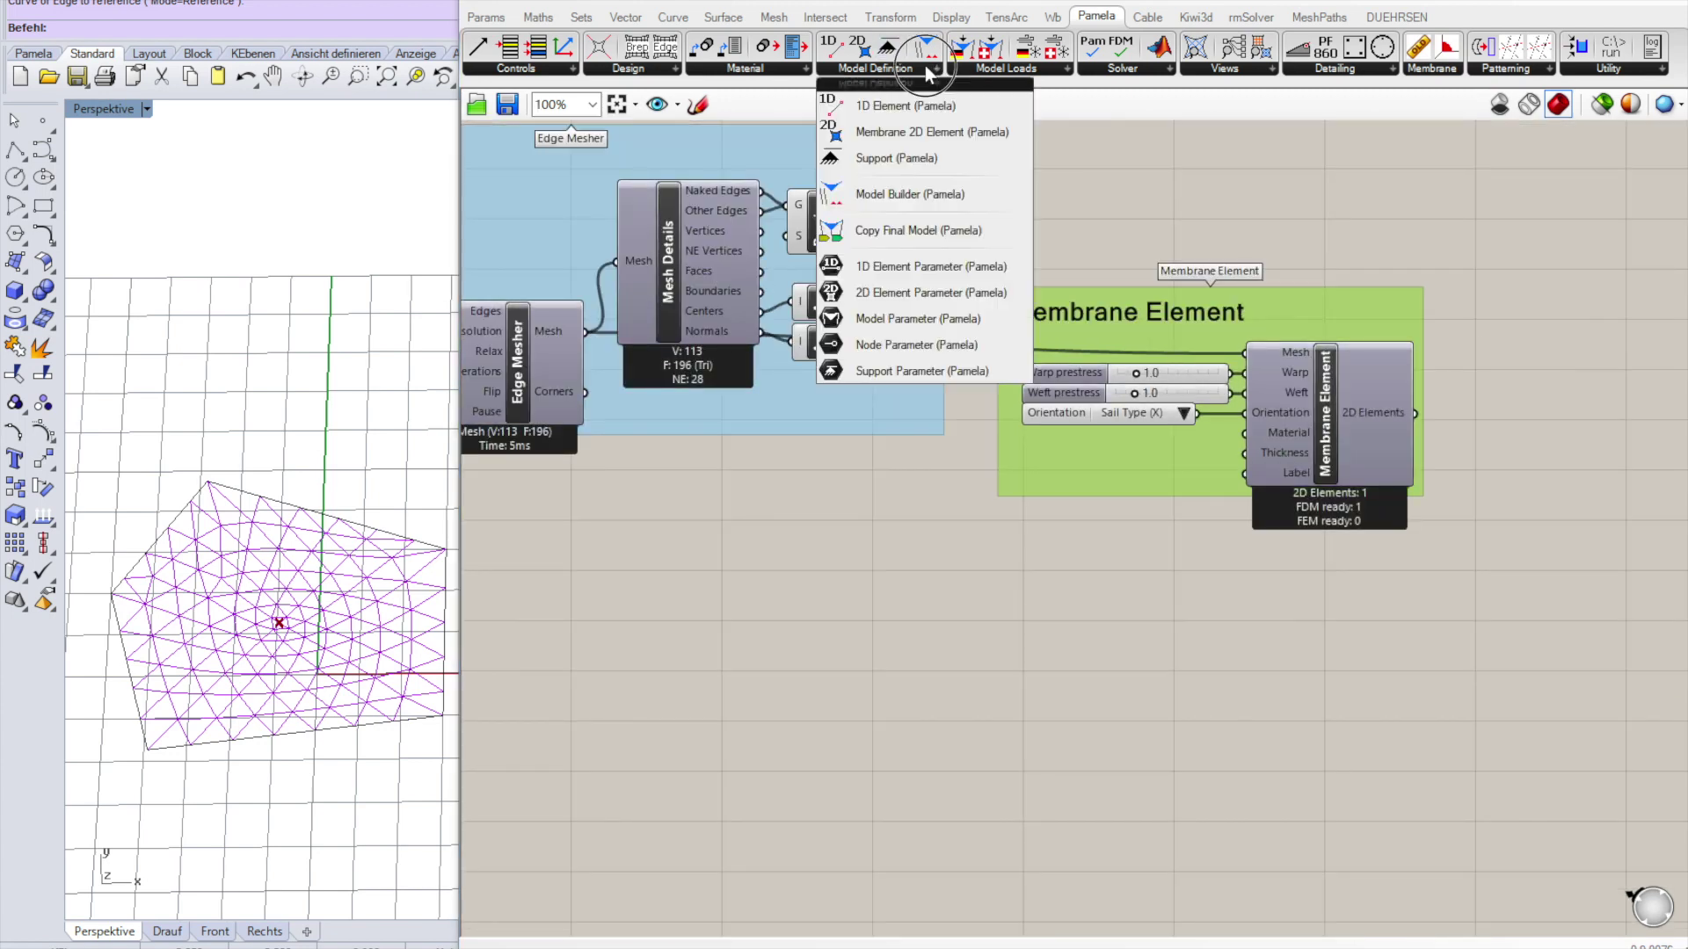
pyautogui.click(907, 159)
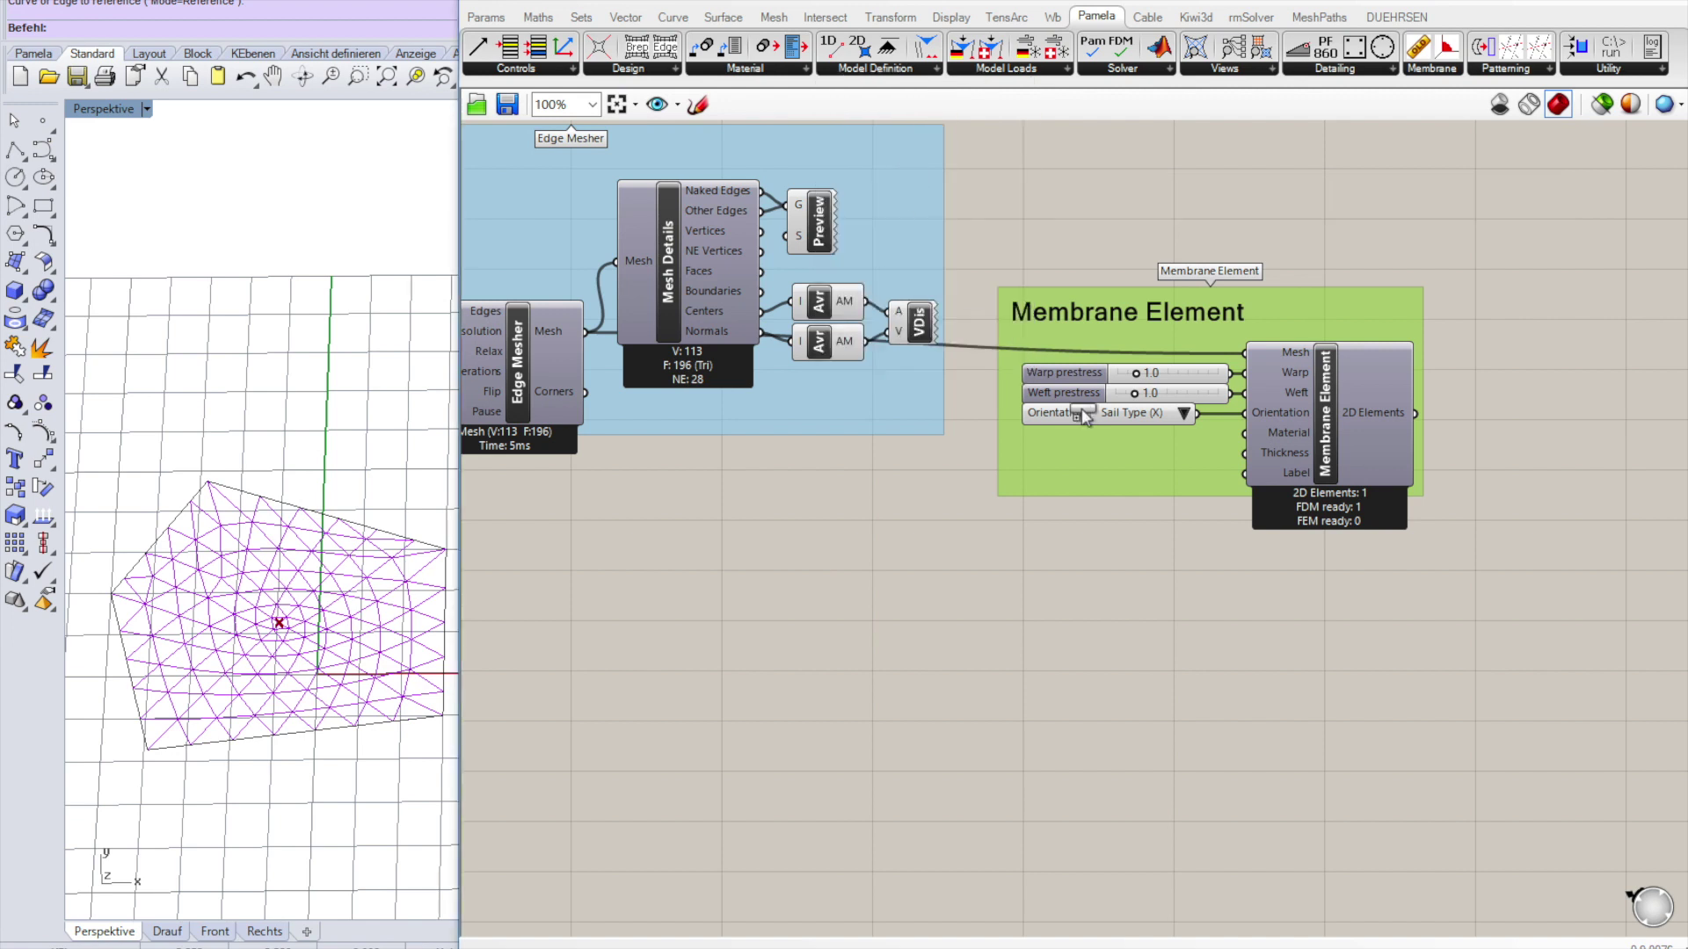
pyautogui.click(1284, 633)
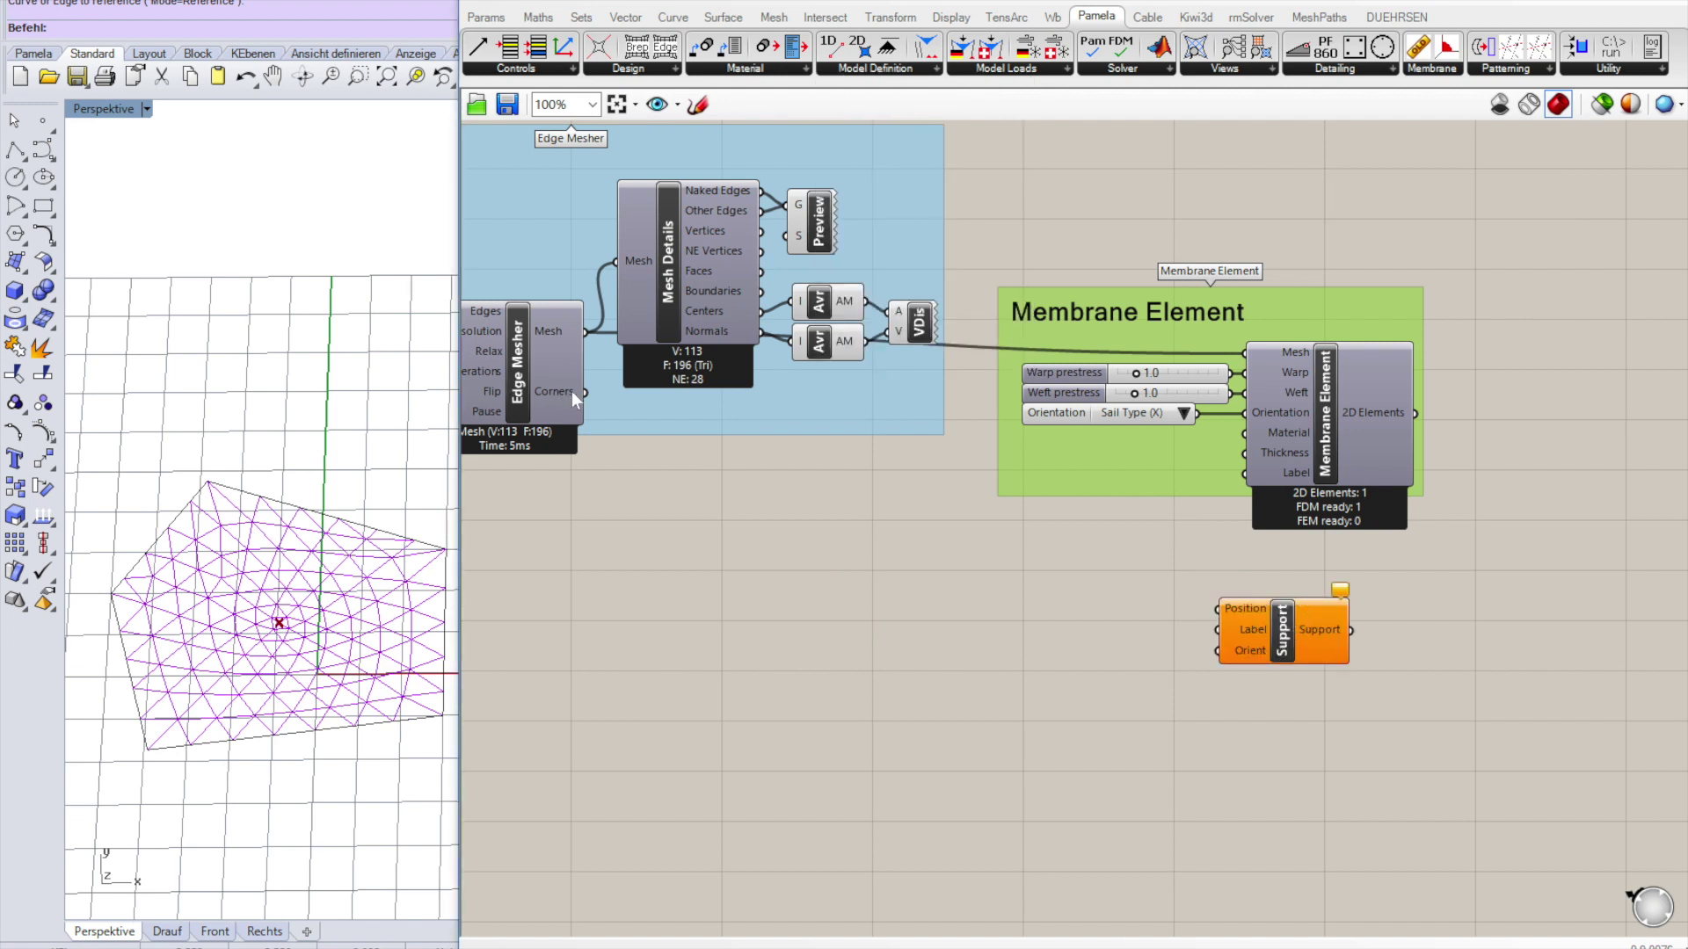
pyautogui.moveTo(583, 393); pyautogui.dragTo(1327, 592)
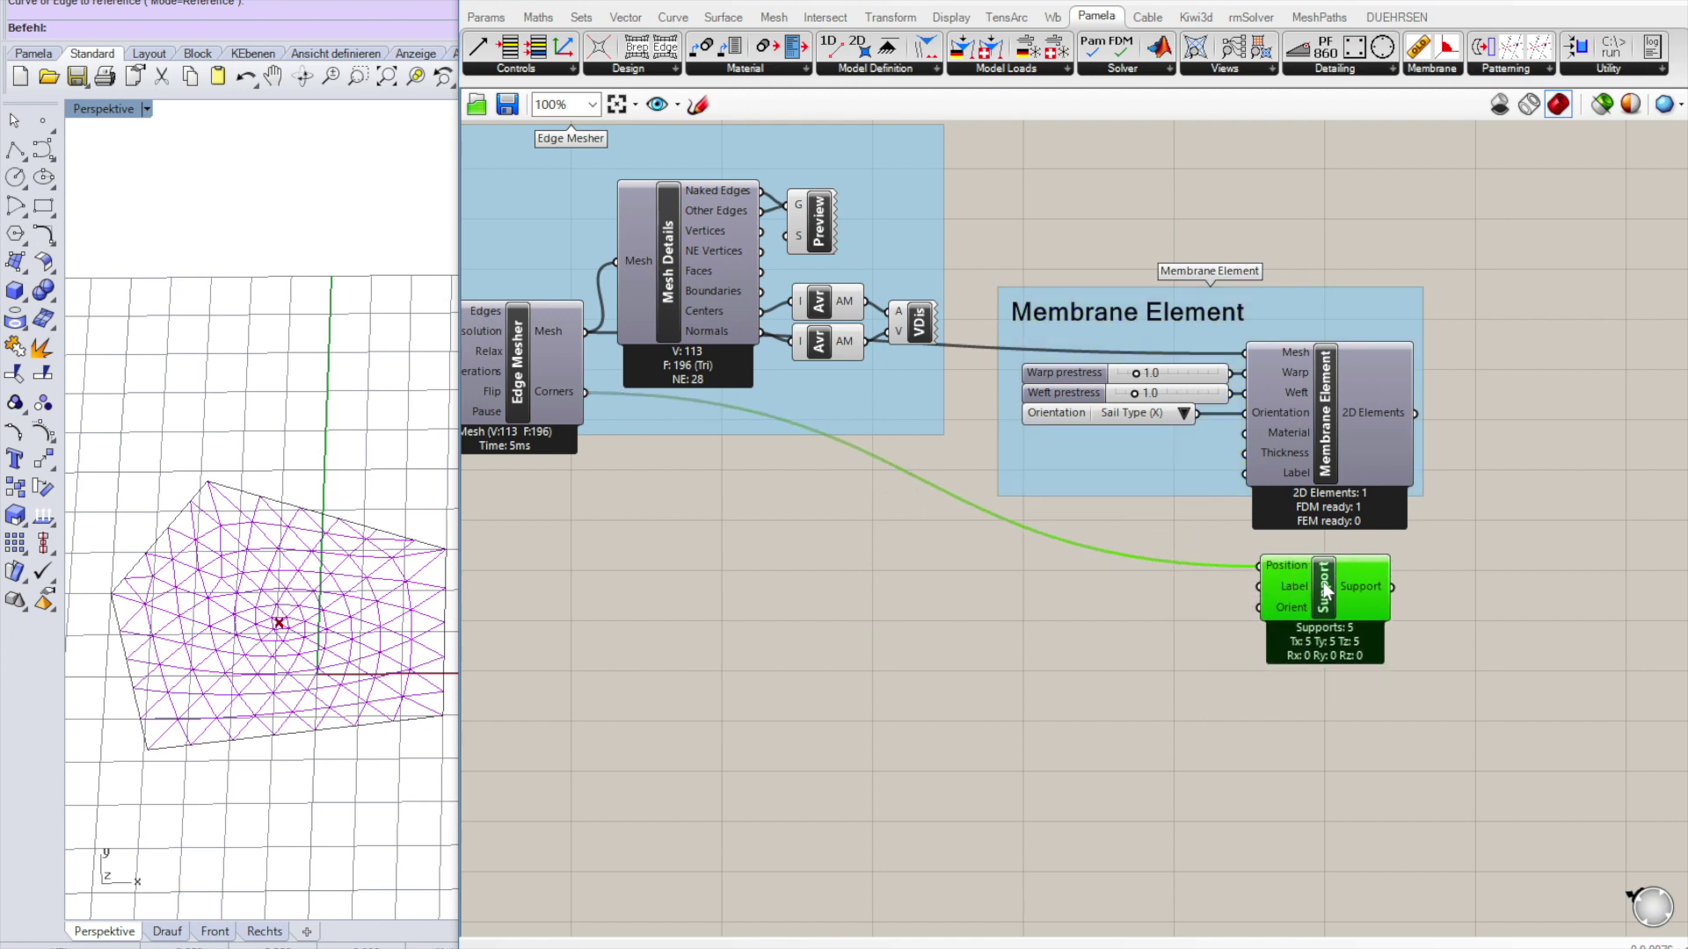
pyautogui.scroll(-3, 948, 486)
pyautogui.scroll(3, 1116, 582)
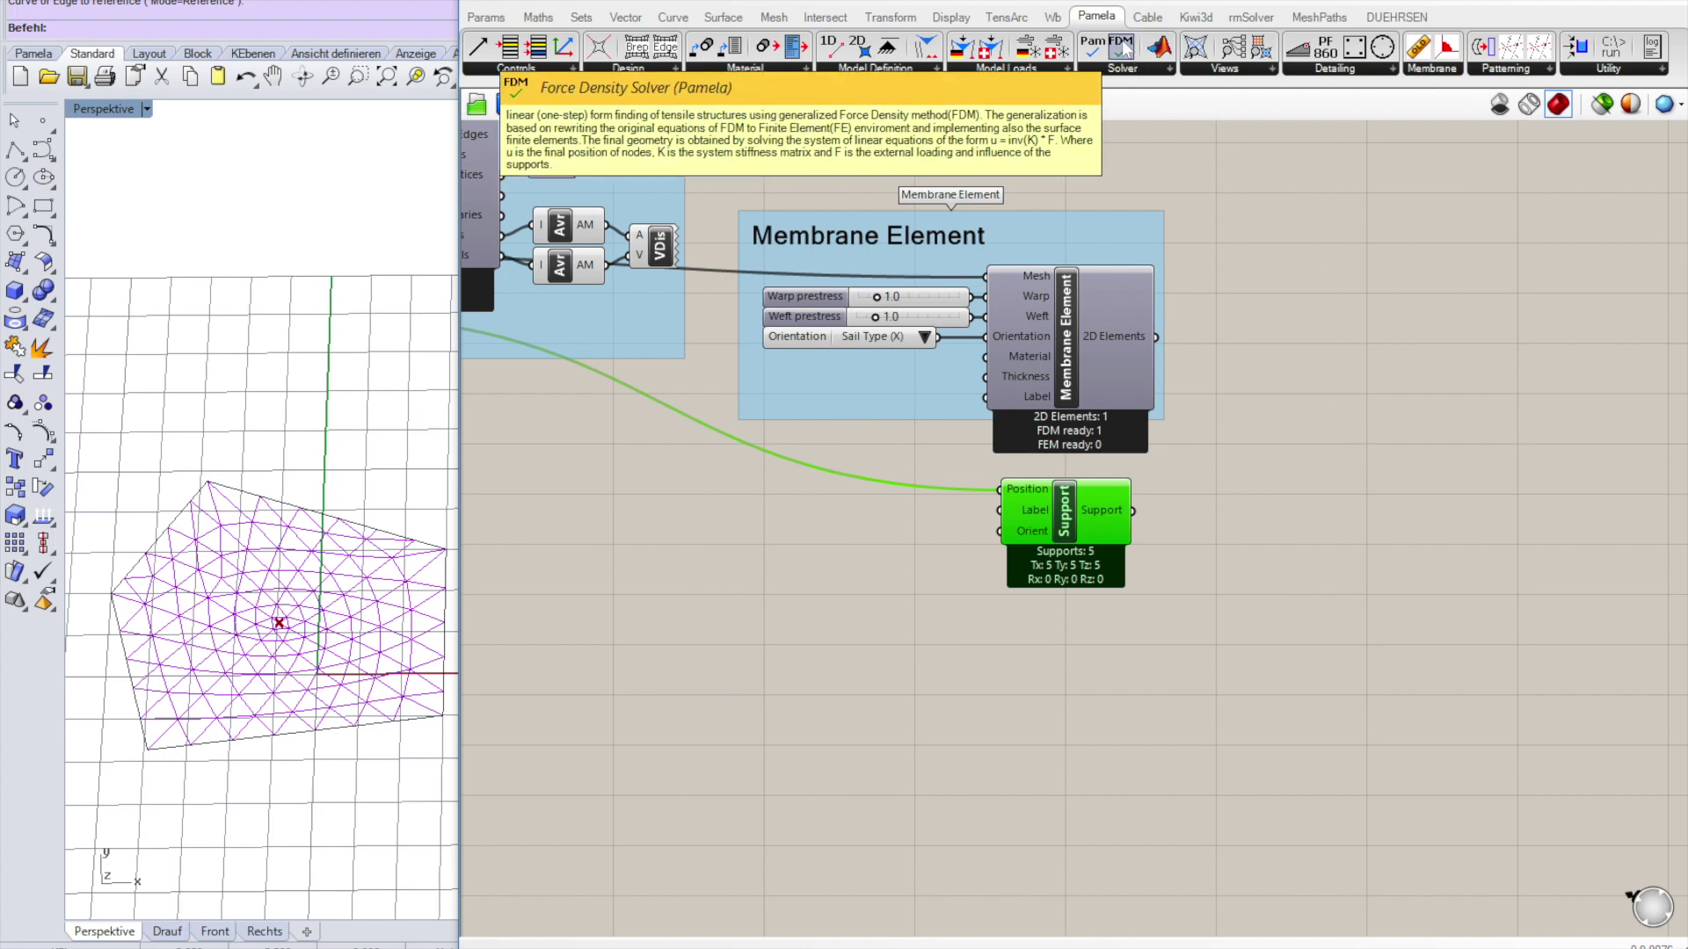
# Add an FDM Solver group to the canvas.
pyautogui.moveTo(1123, 48); pyautogui.dragTo(1488, 369)
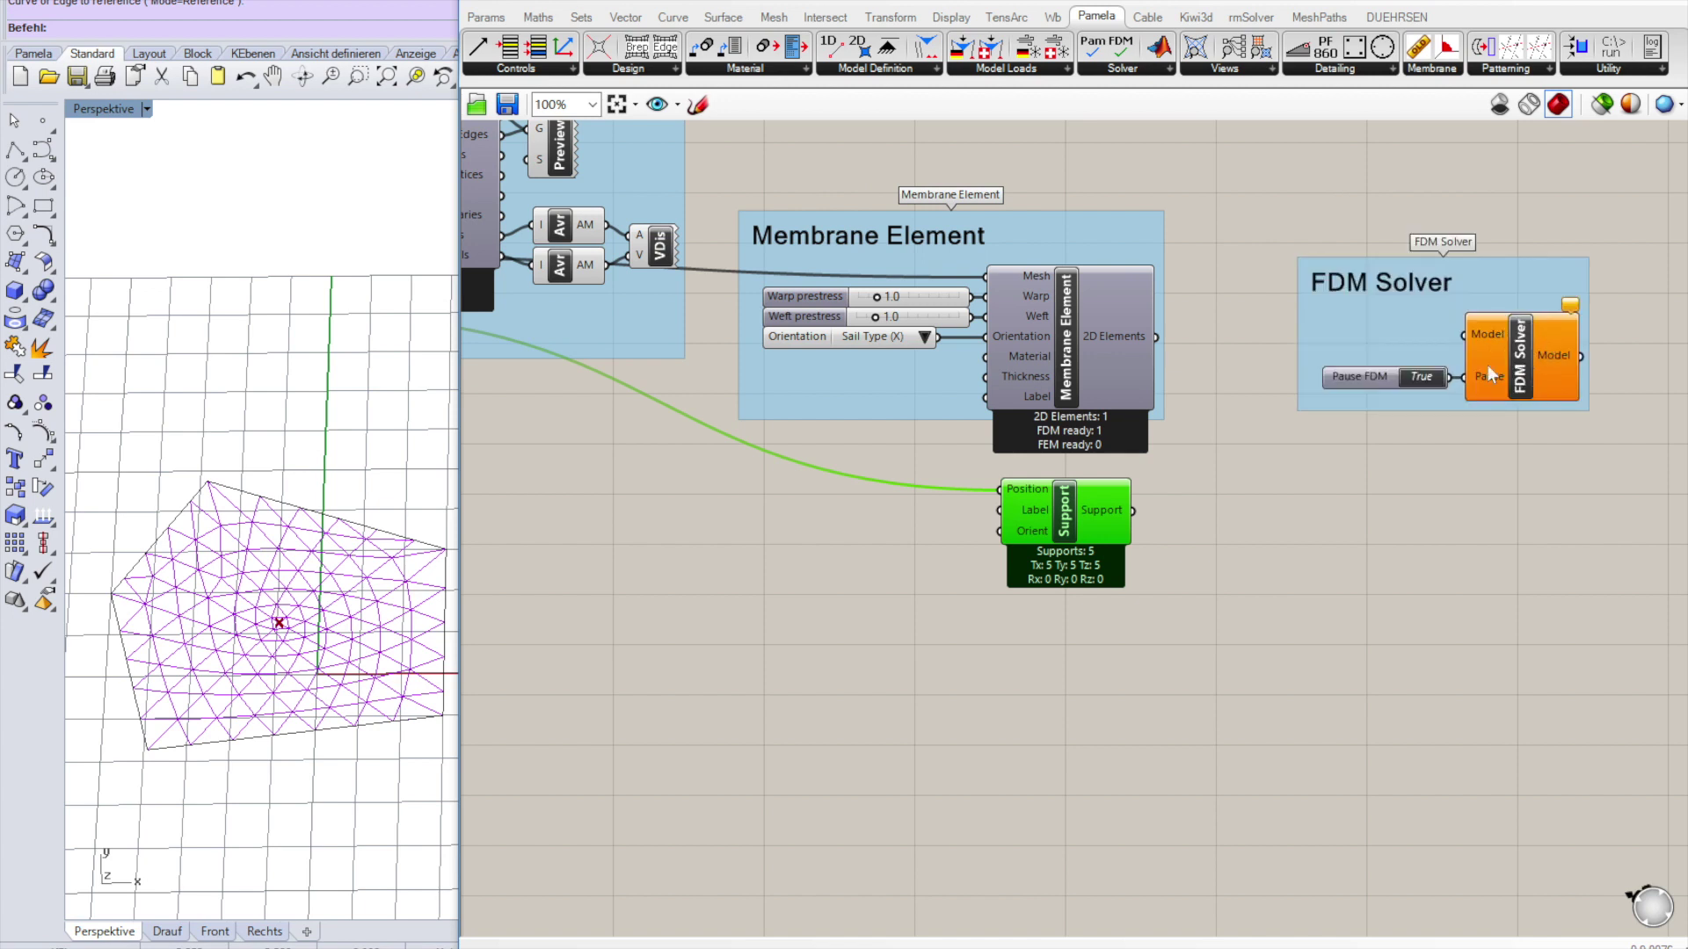
pyautogui.moveTo(1426, 315); pyautogui.dragTo(1495, 354)
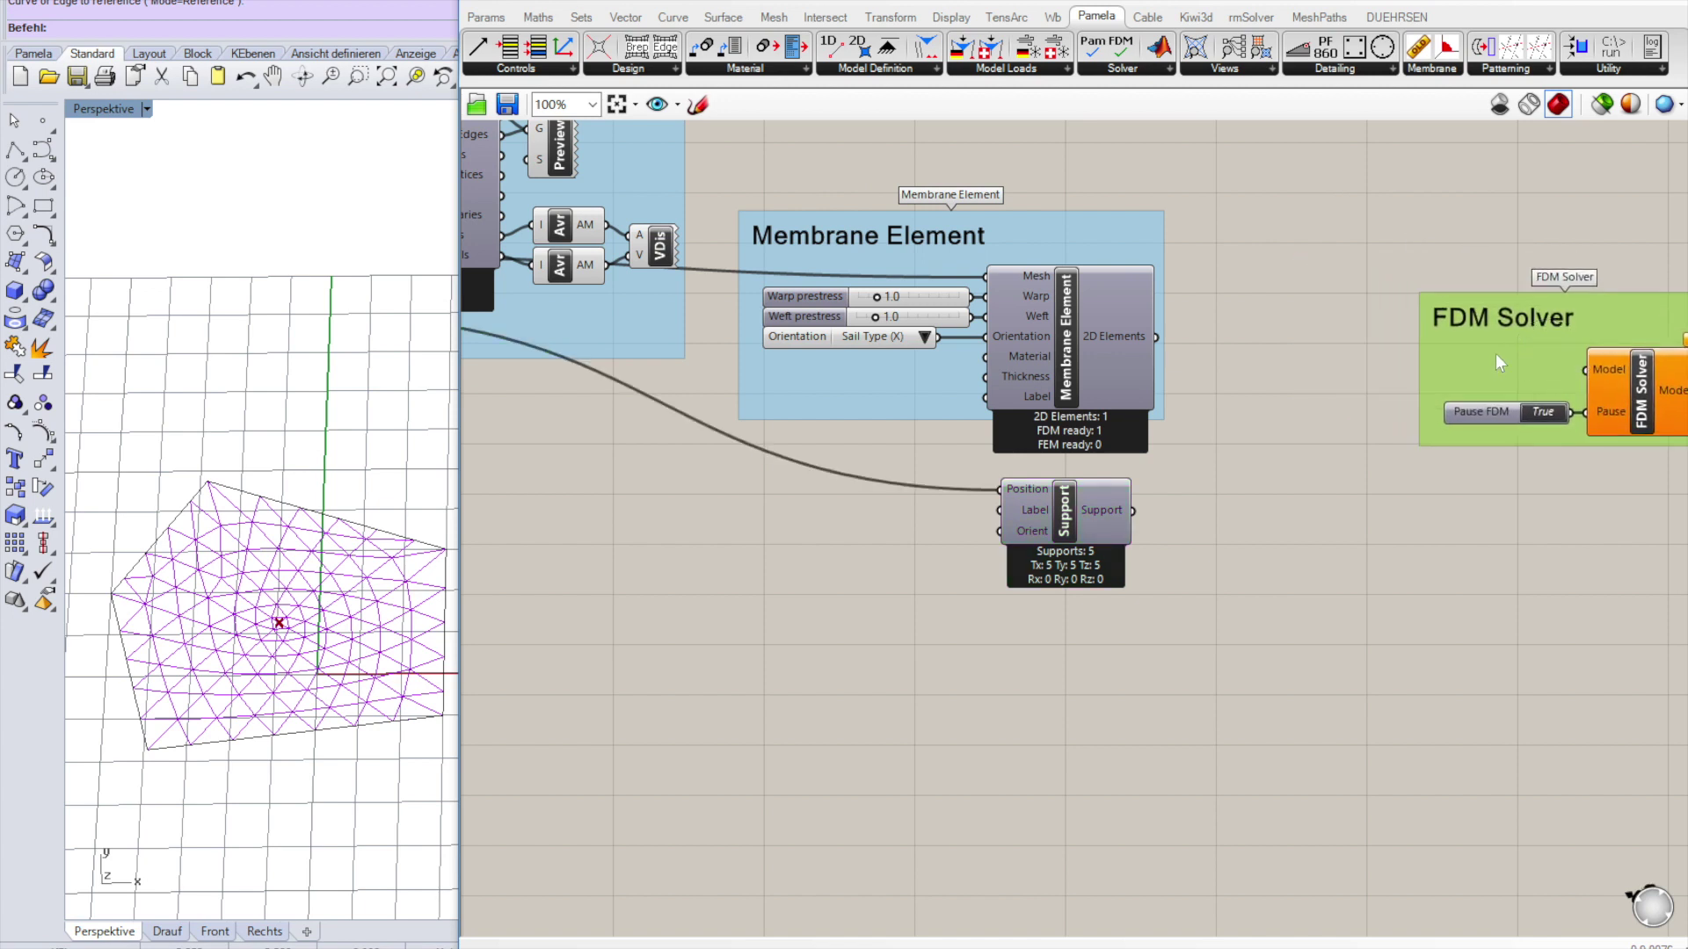
pyautogui.scroll(-1, 882, 457)
pyautogui.scroll(1, 1463, 400)
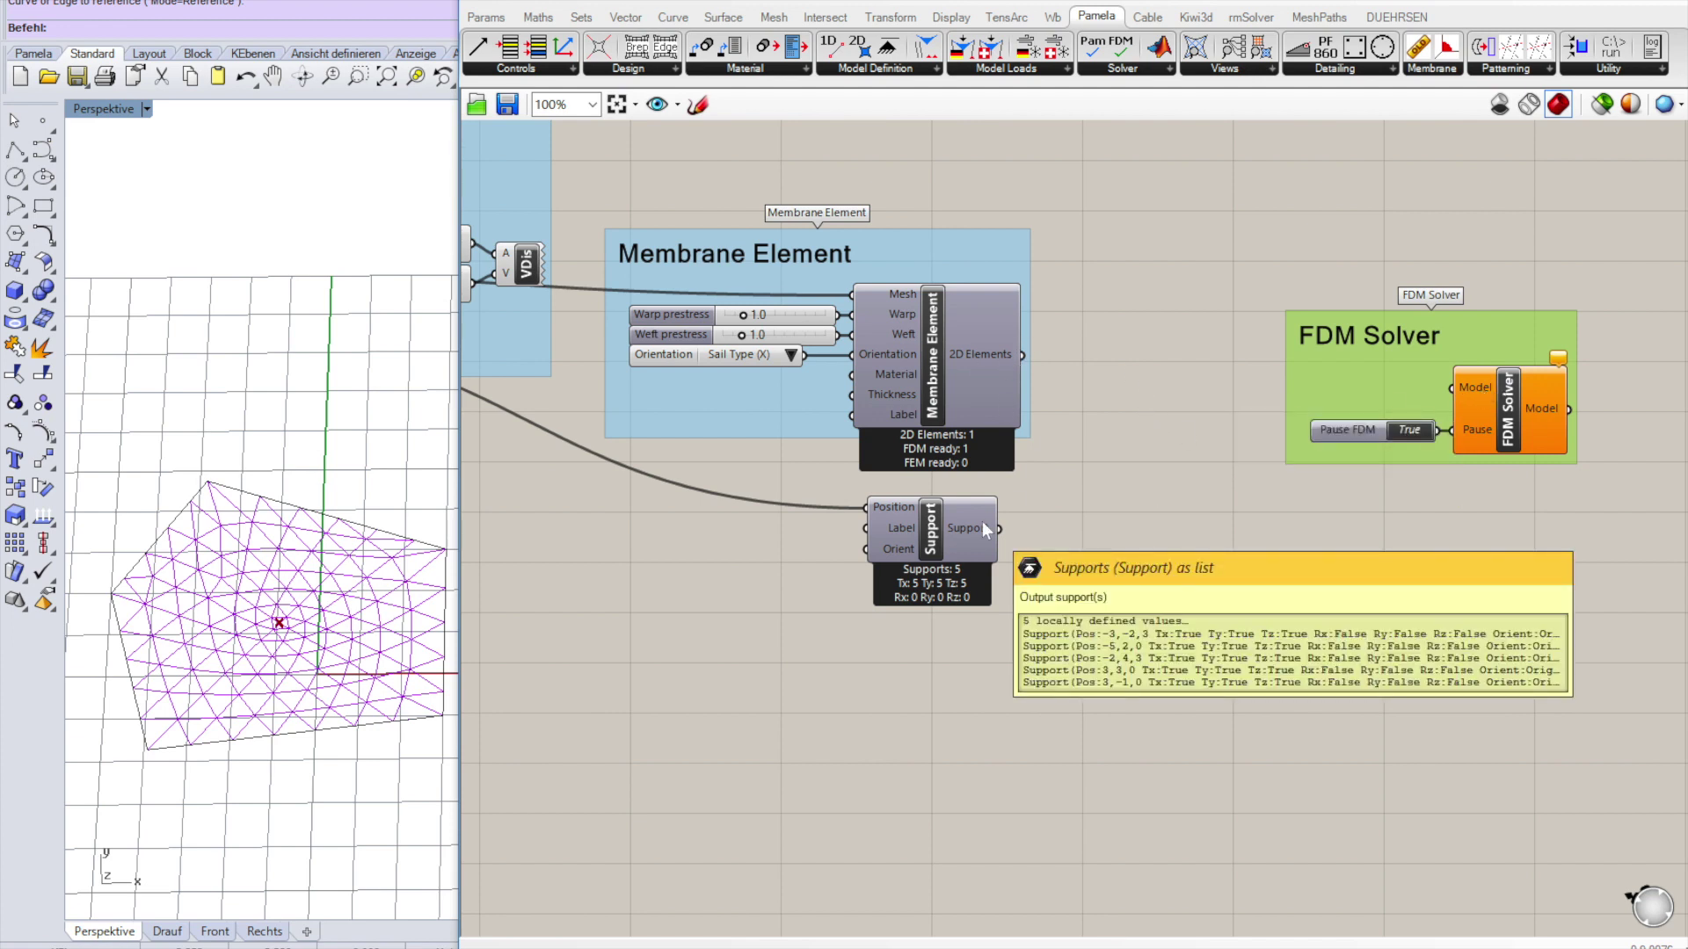
# Build the model from the 2D elements and supports and connect it to the FDM Solver.
pyautogui.click(935, 68)
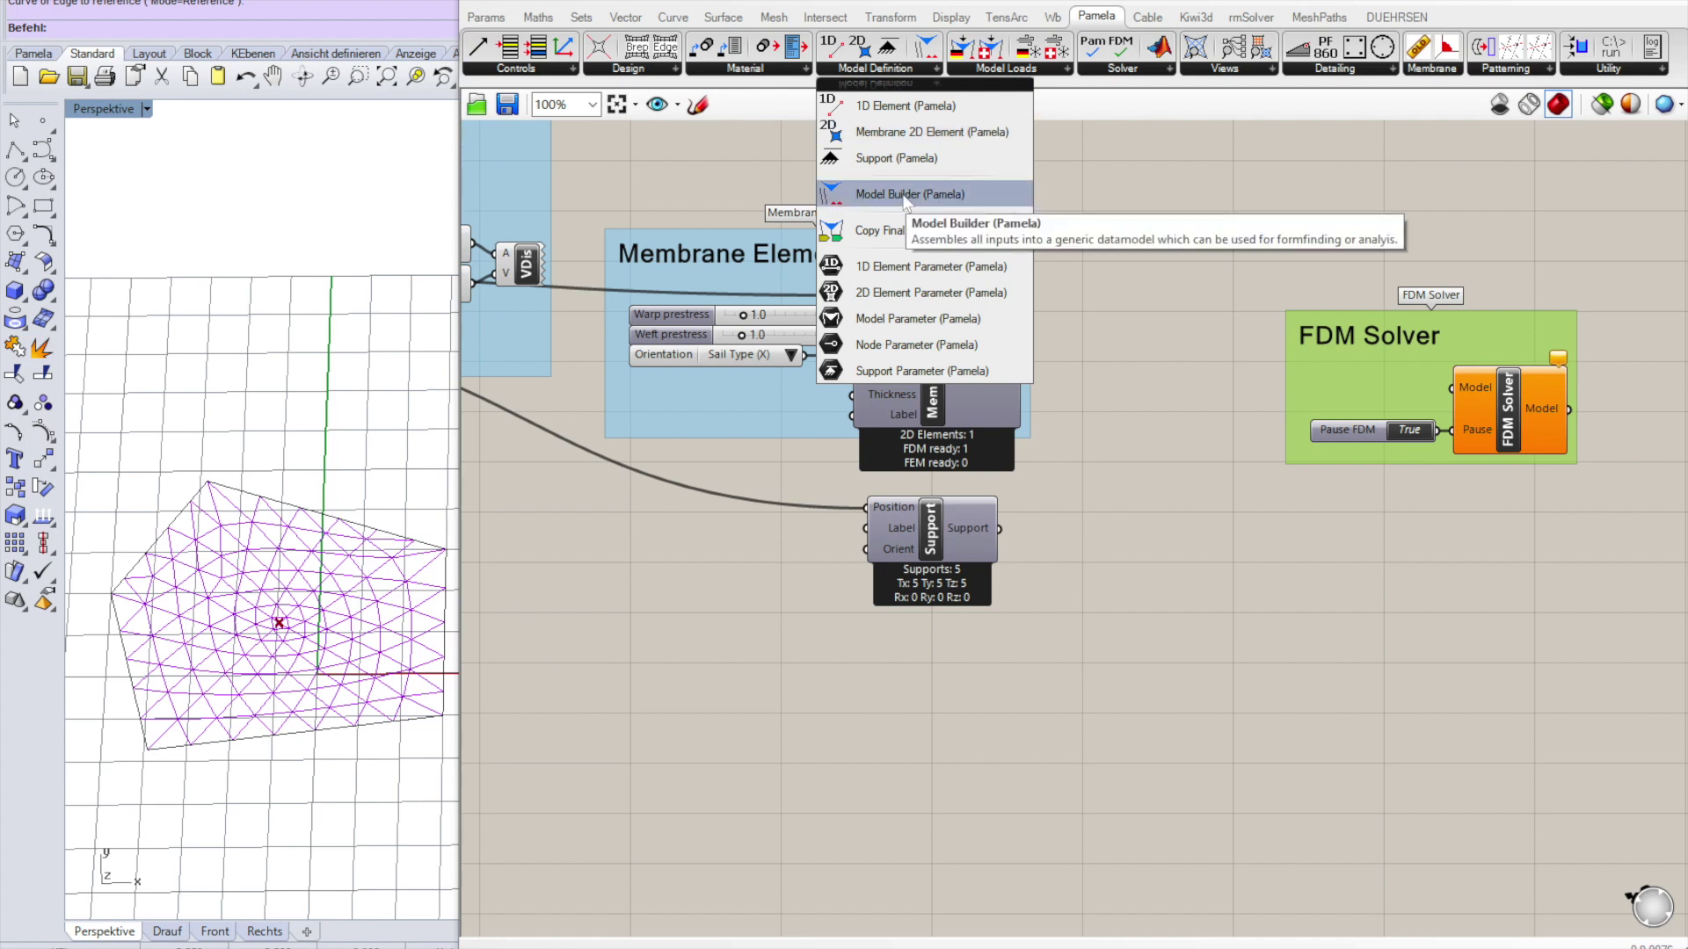
pyautogui.moveTo(909, 195); pyautogui.dragTo(1195, 415)
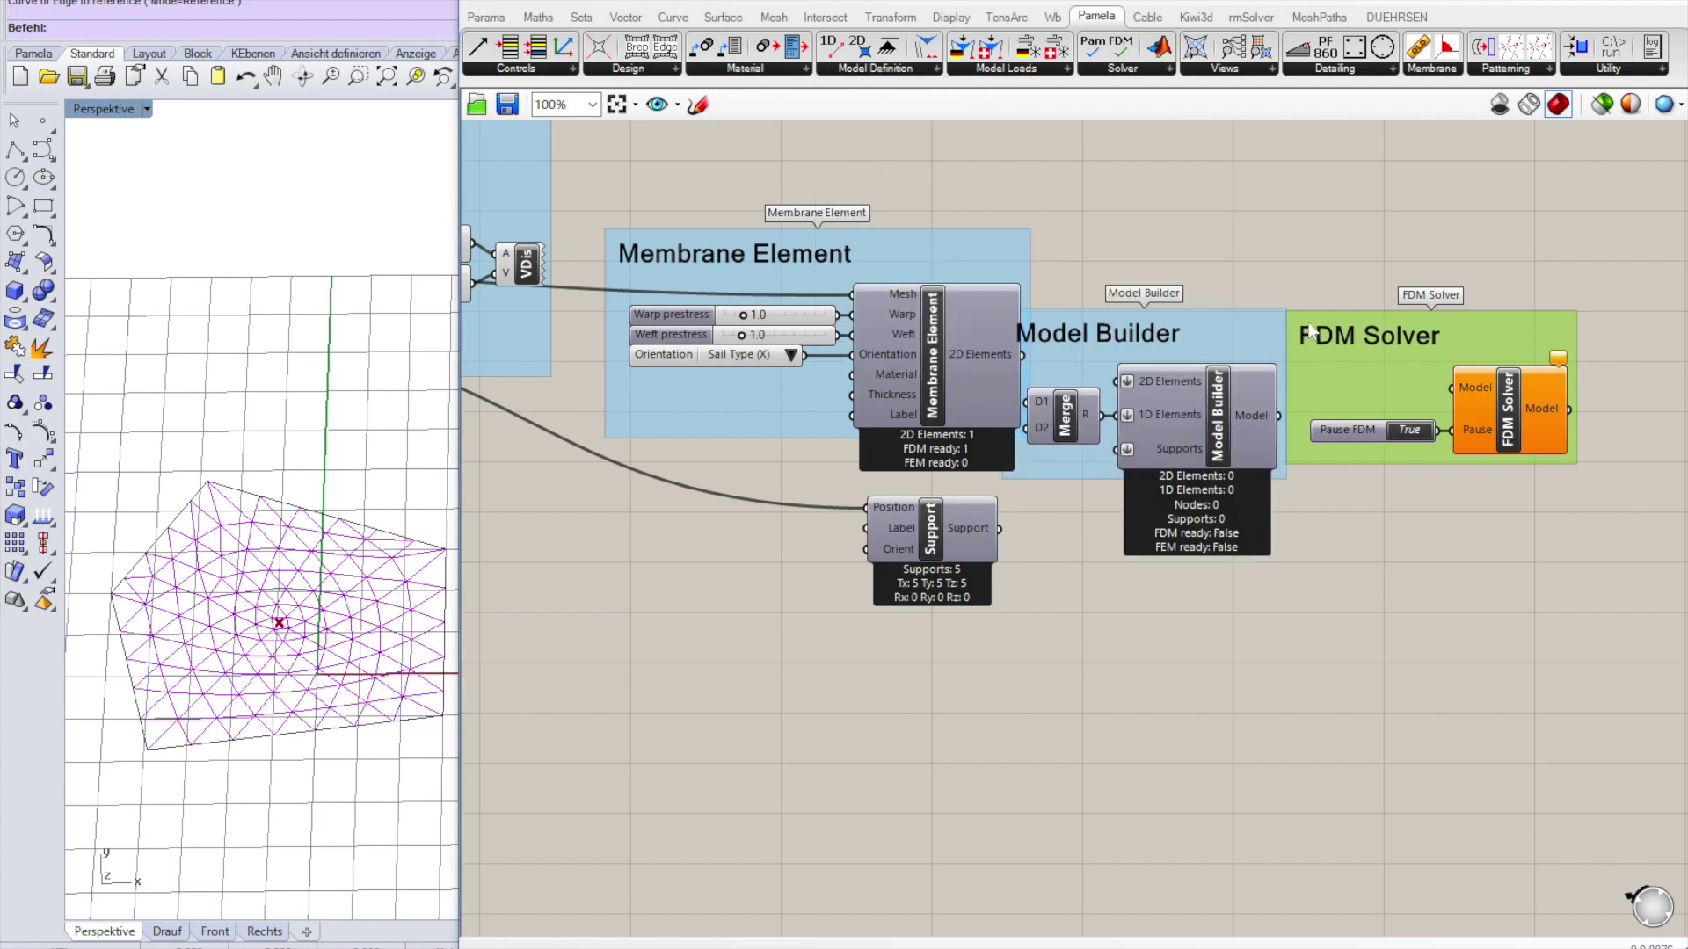
pyautogui.moveTo(1422, 361); pyautogui.dragTo(1484, 369)
pyautogui.moveTo(1235, 334); pyautogui.dragTo(1285, 333)
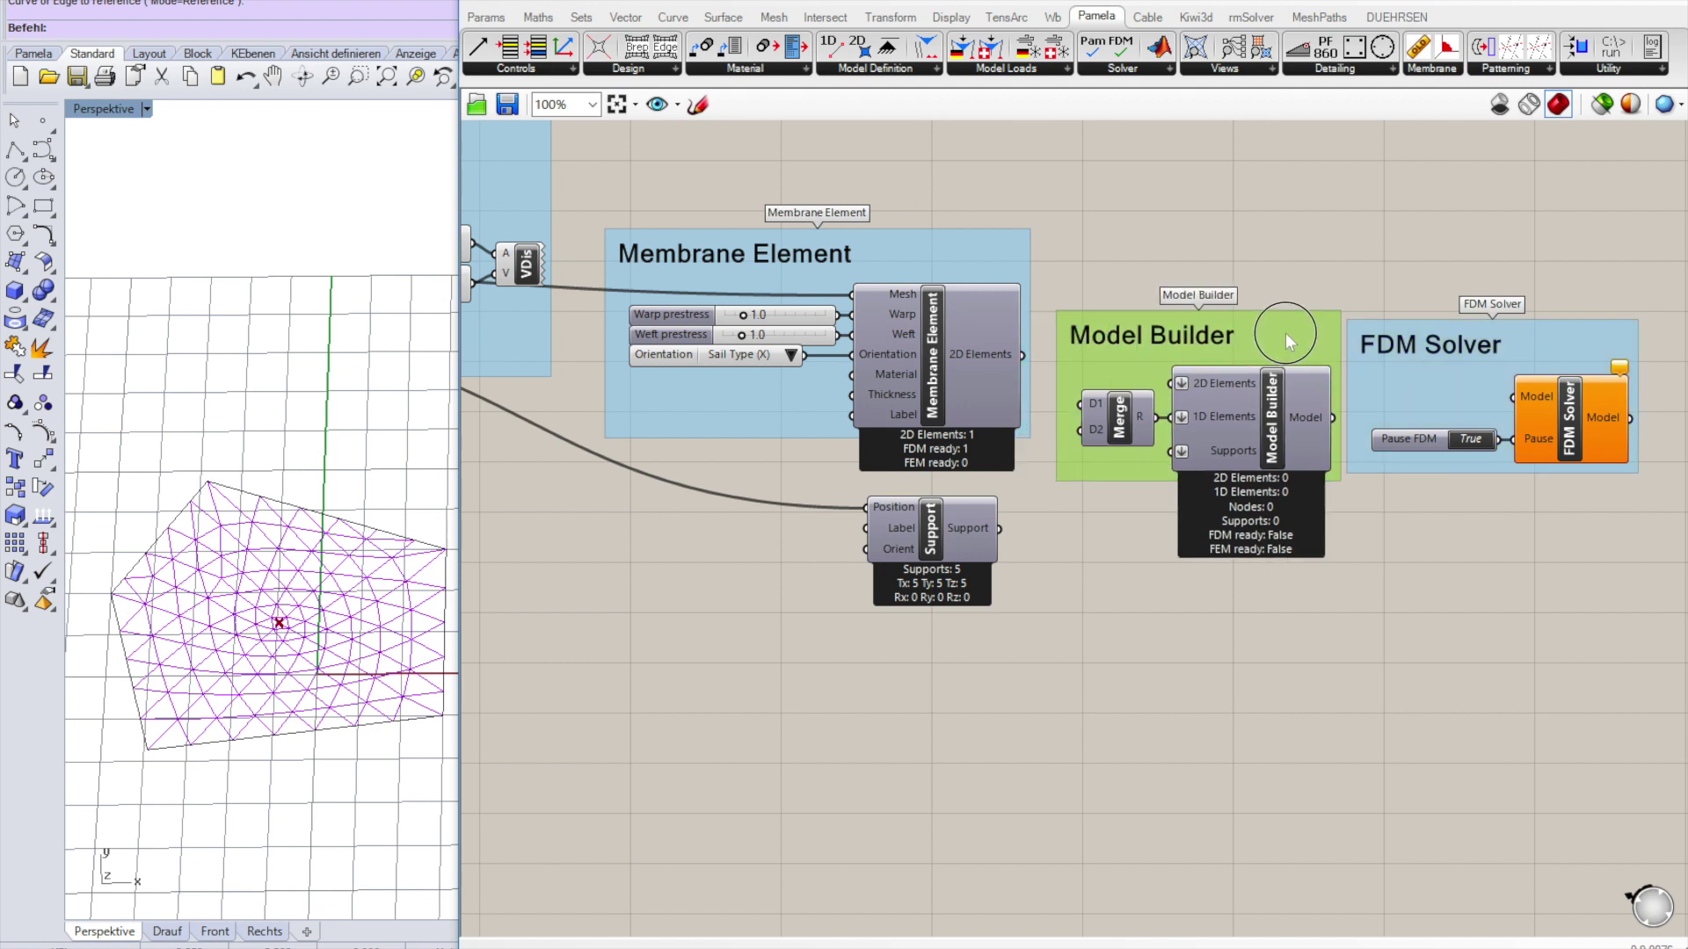
pyautogui.moveTo(1020, 356); pyautogui.dragTo(1172, 387)
pyautogui.moveTo(1000, 528); pyautogui.dragTo(1171, 452)
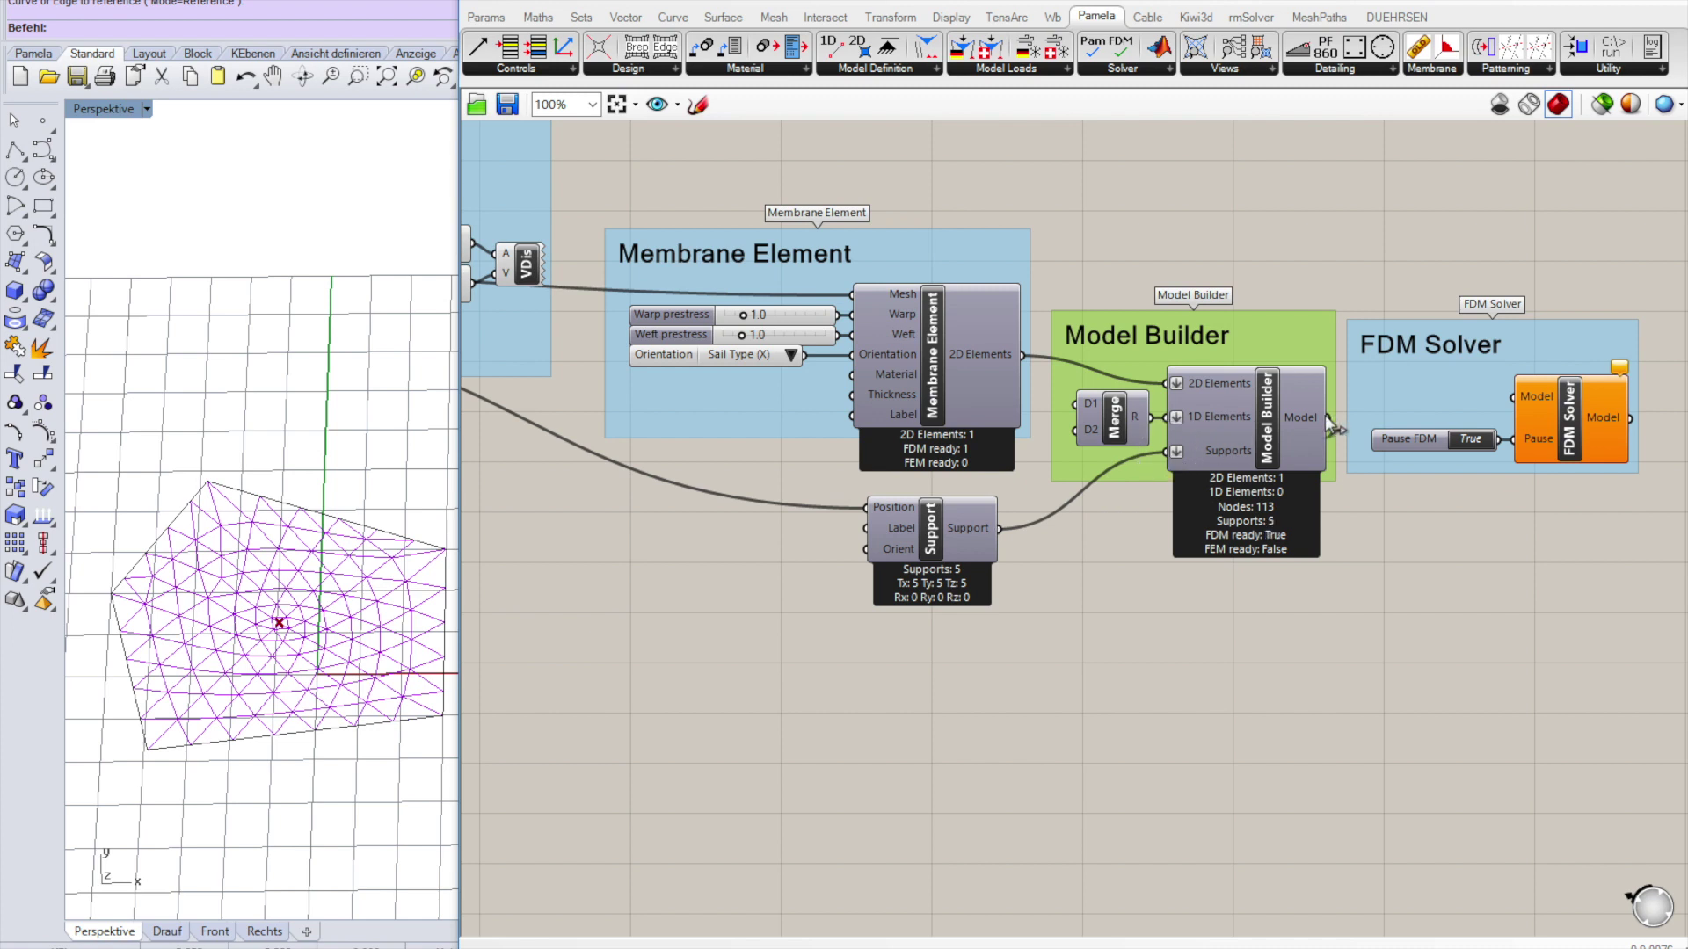
pyautogui.moveTo(1327, 416); pyautogui.dragTo(1555, 373)
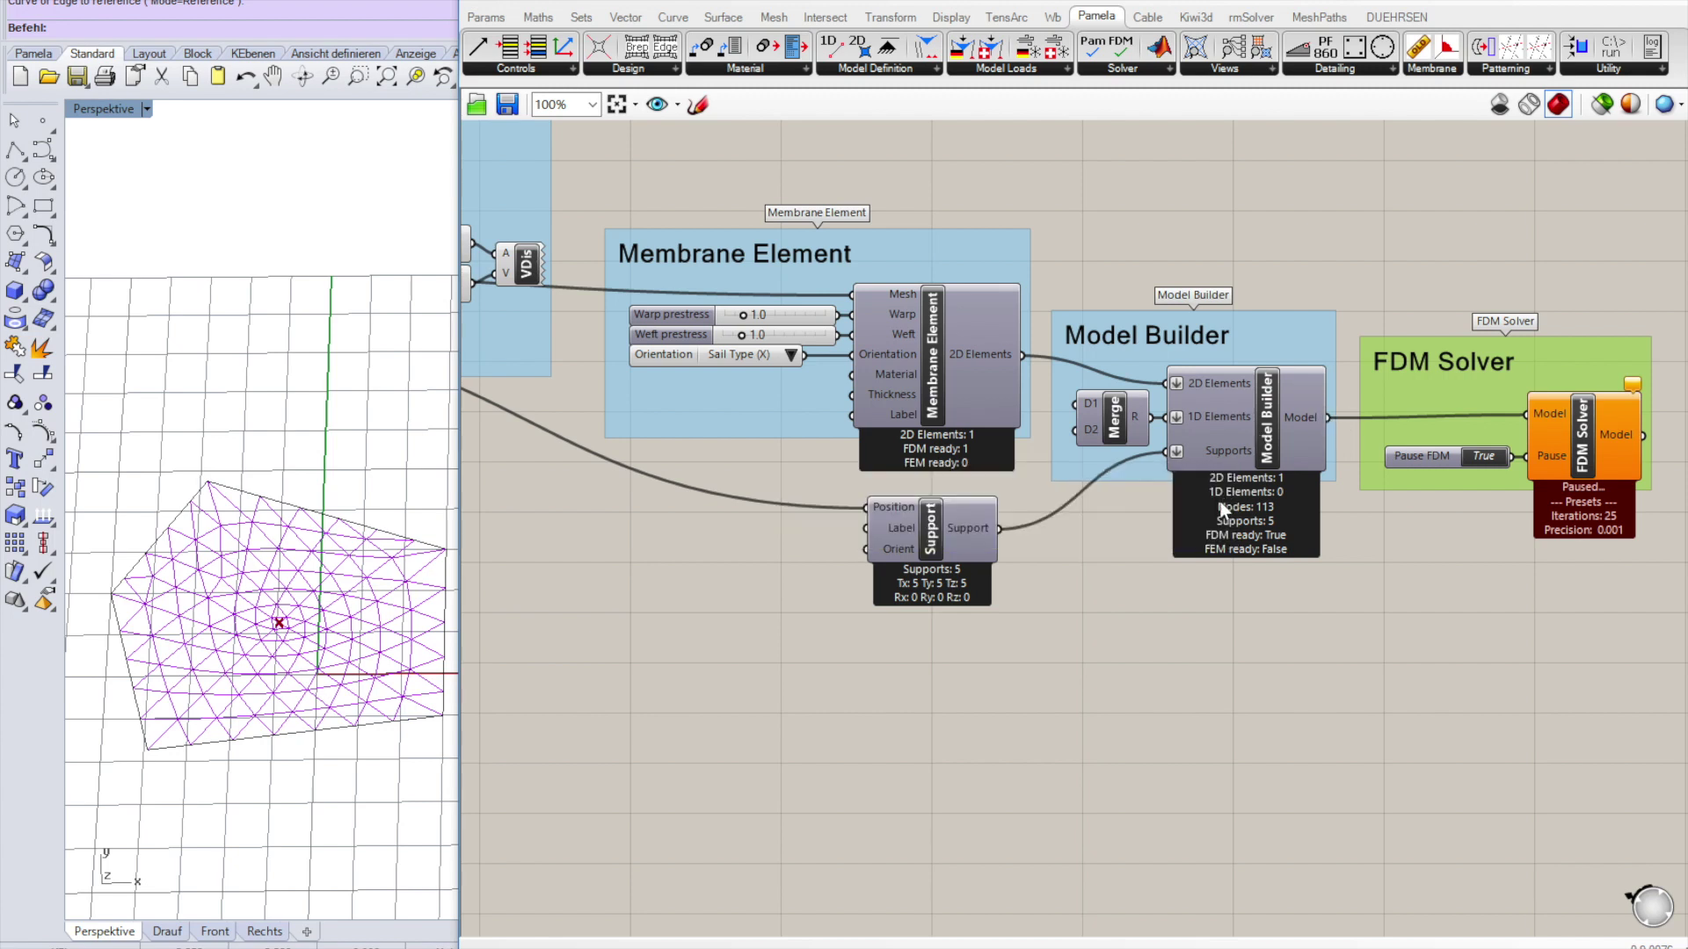
# Set Pause FDM to False so the solver runs.
pyautogui.scroll(-2, 1603, 506)
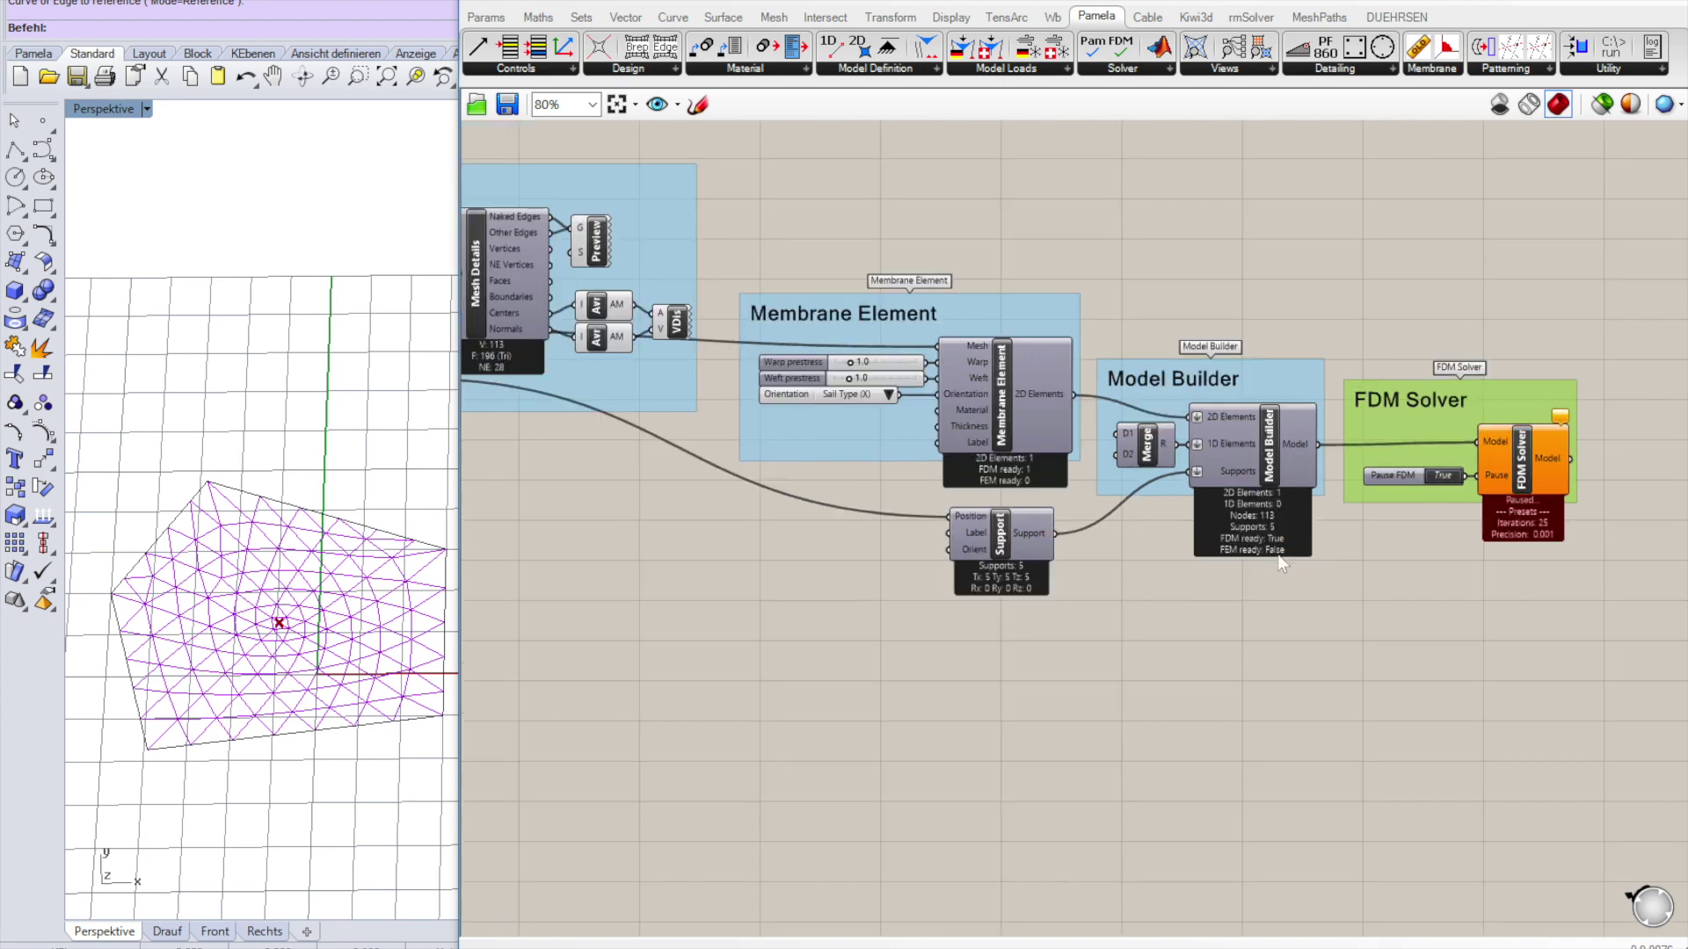
pyautogui.scroll(4, 1554, 554)
pyautogui.scroll(3, 1549, 541)
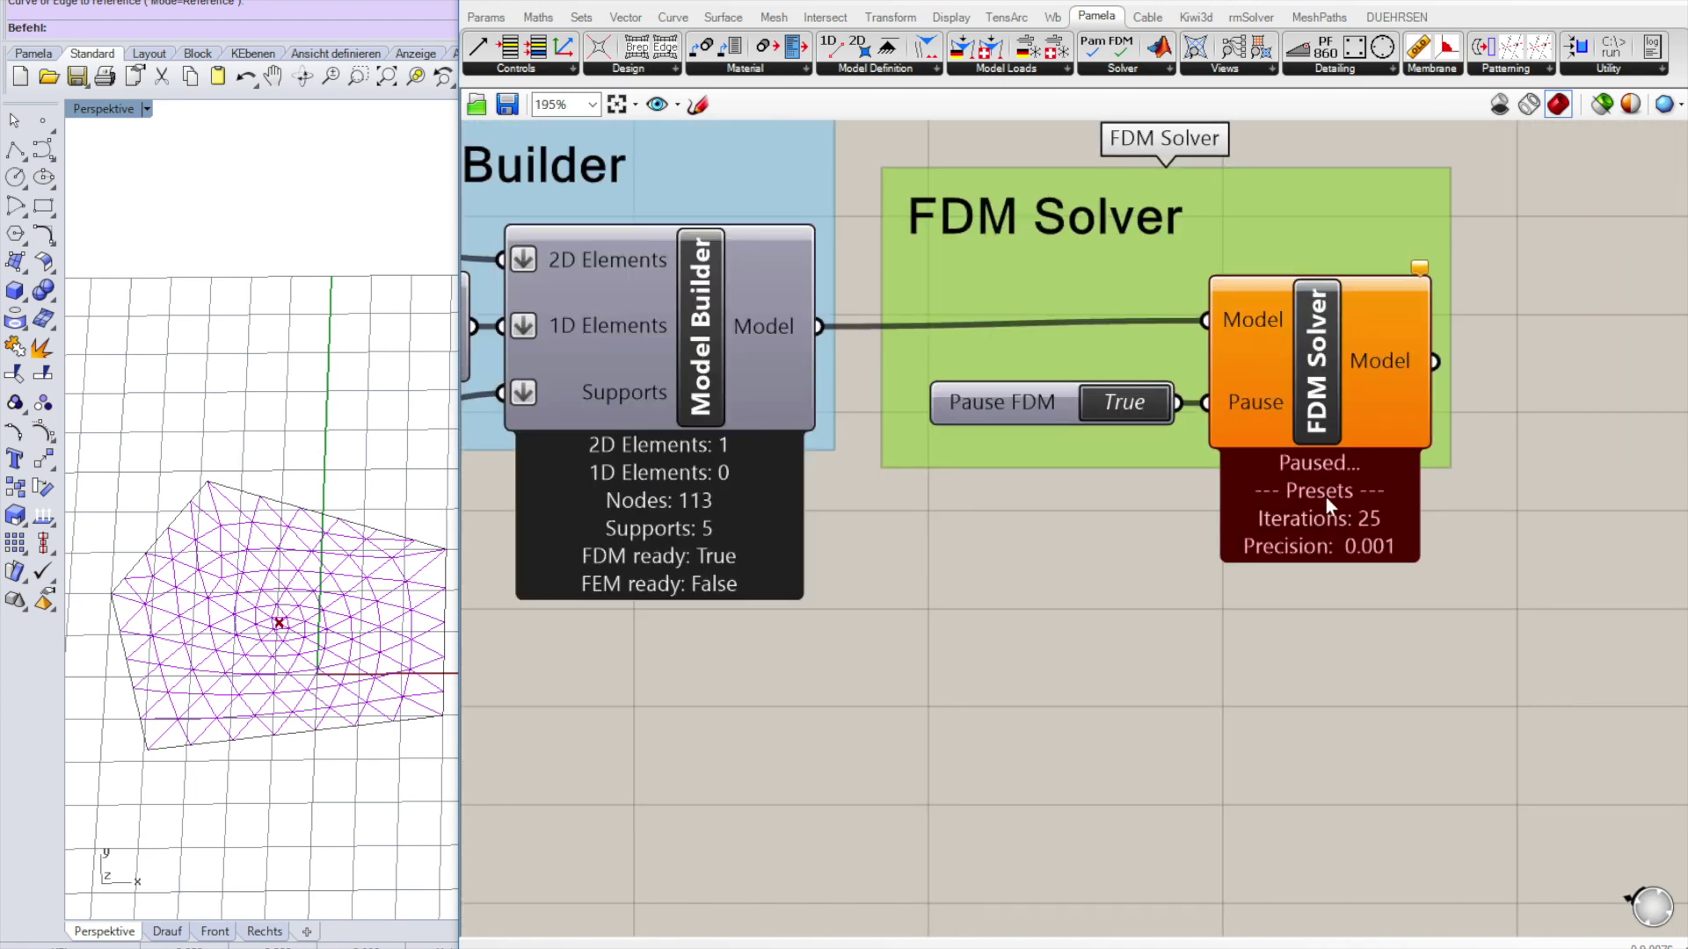
pyautogui.click(1123, 402)
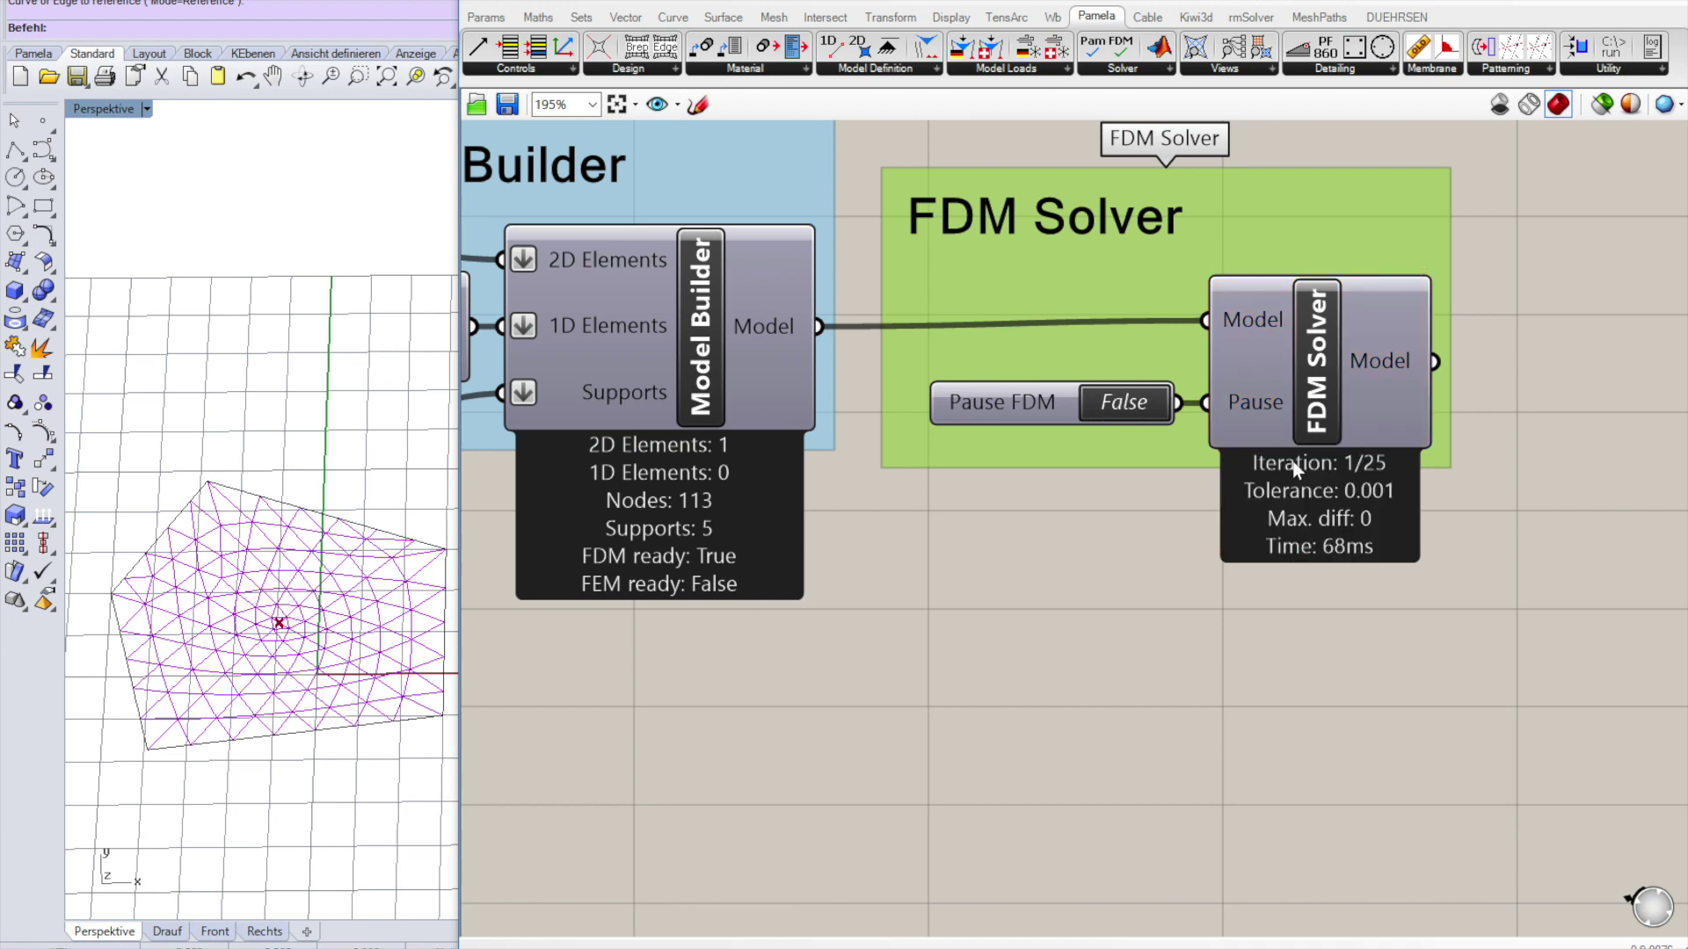
pyautogui.scroll(-3, 1108, 533)
pyautogui.scroll(-3, 1067, 545)
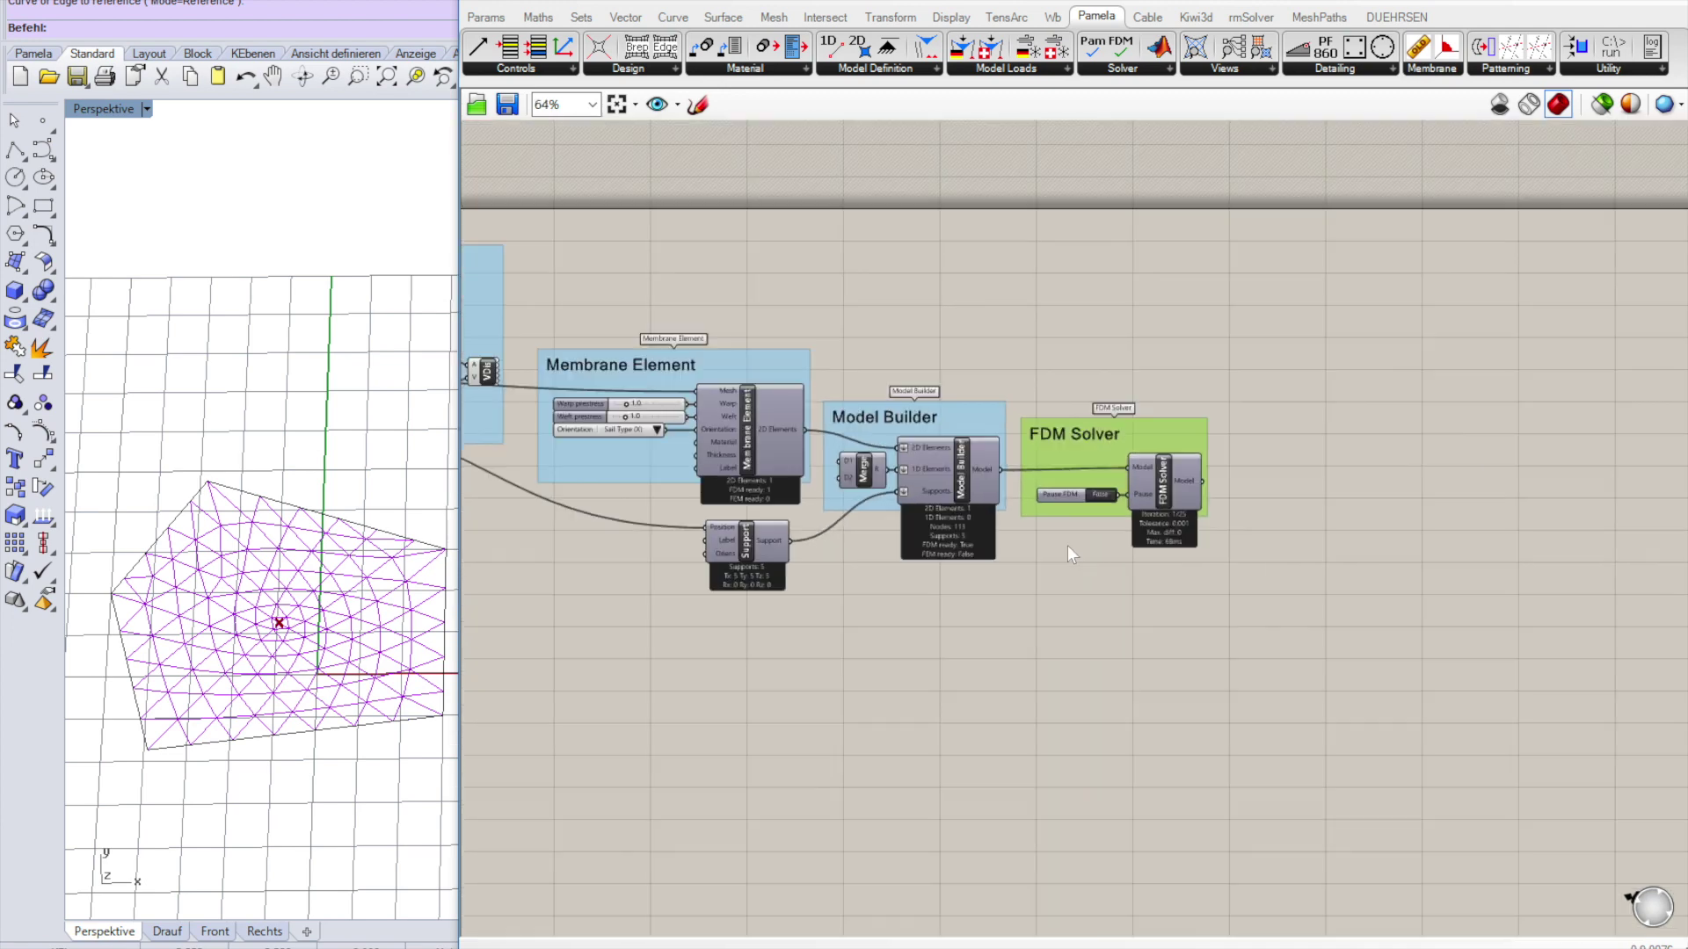
pyautogui.scroll(2, 1301, 525)
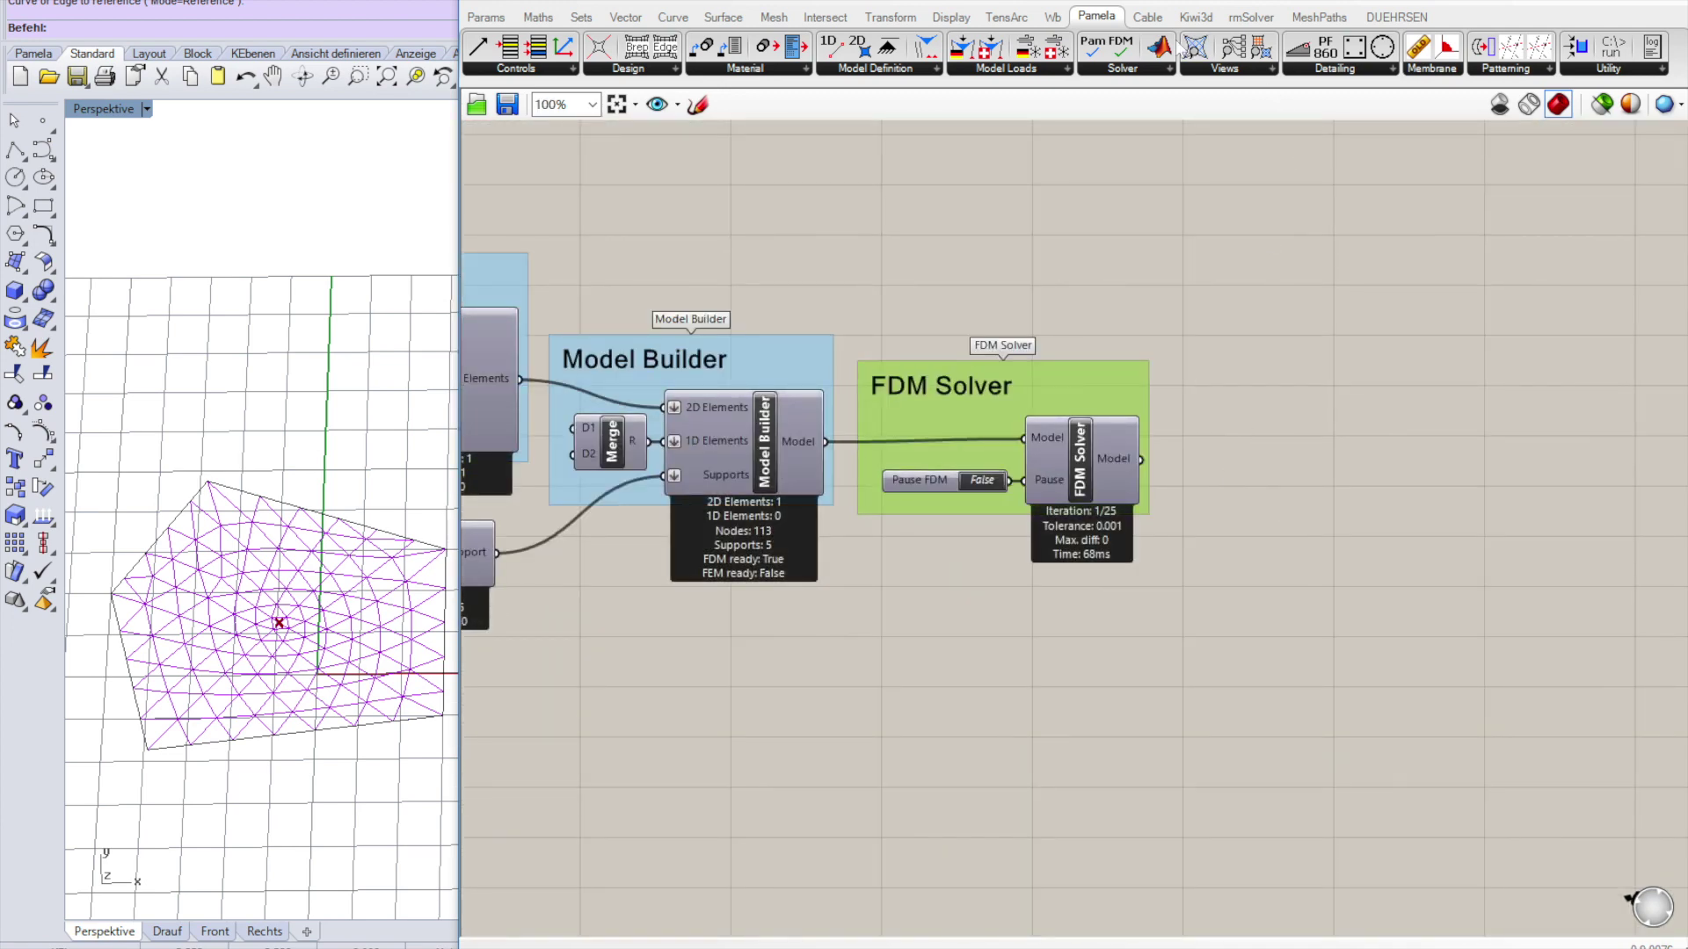
# Add a 2D Results View beside the solver and feed it the solved model.
pyautogui.click(1270, 72)
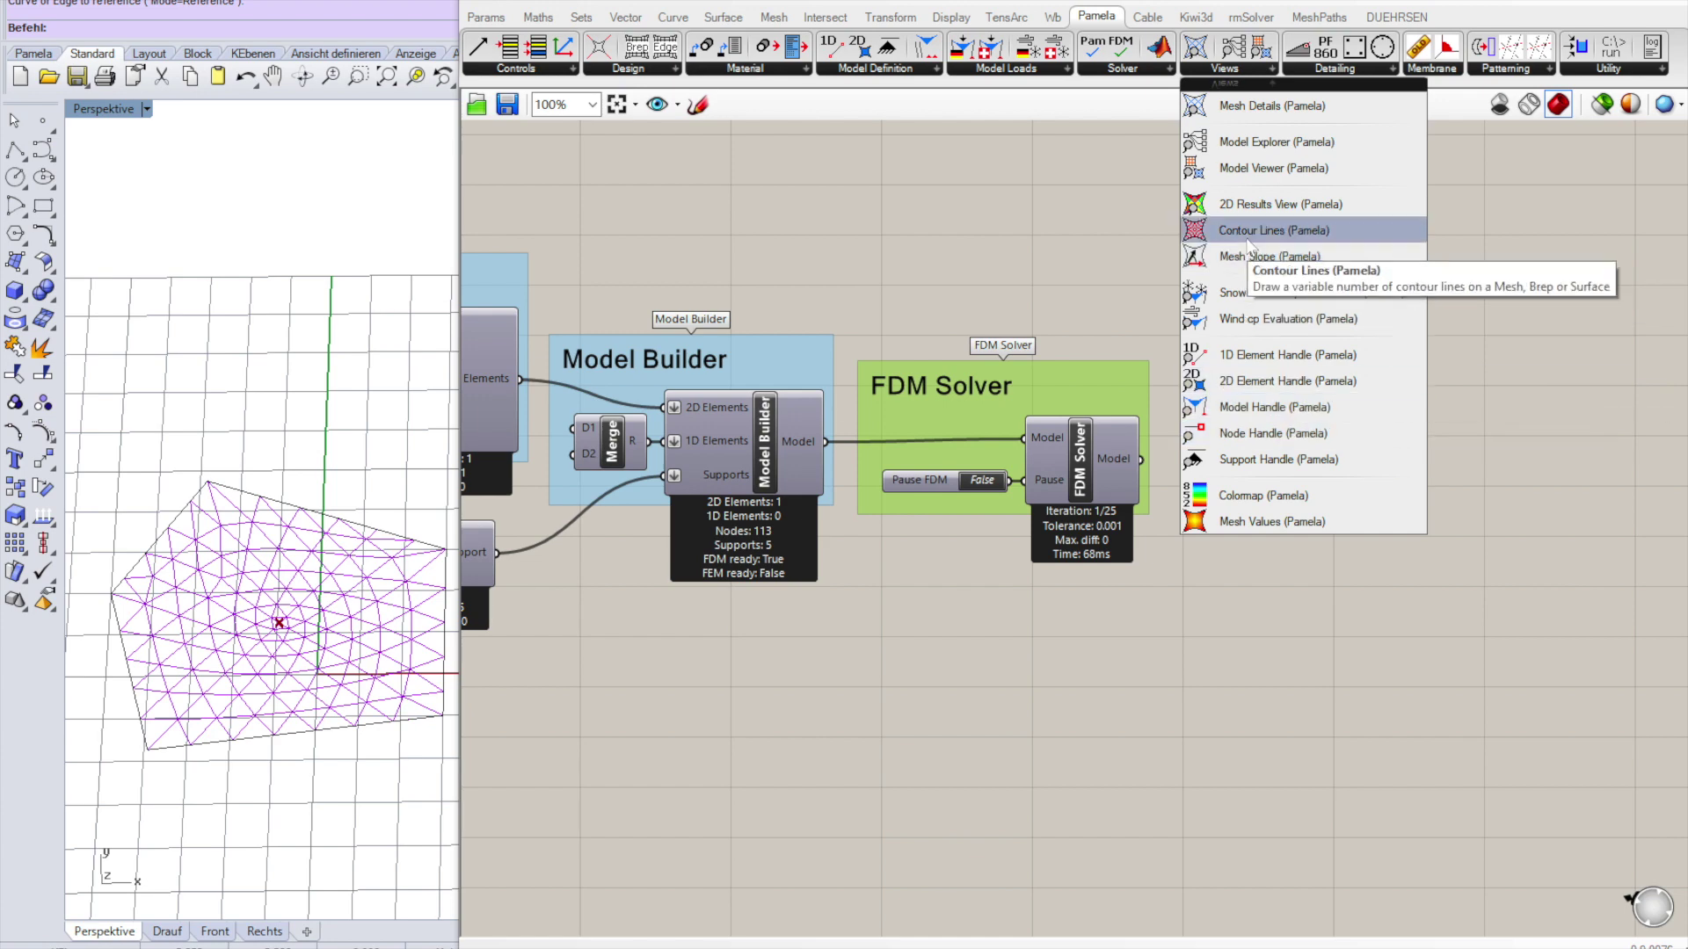
pyautogui.click(1244, 205)
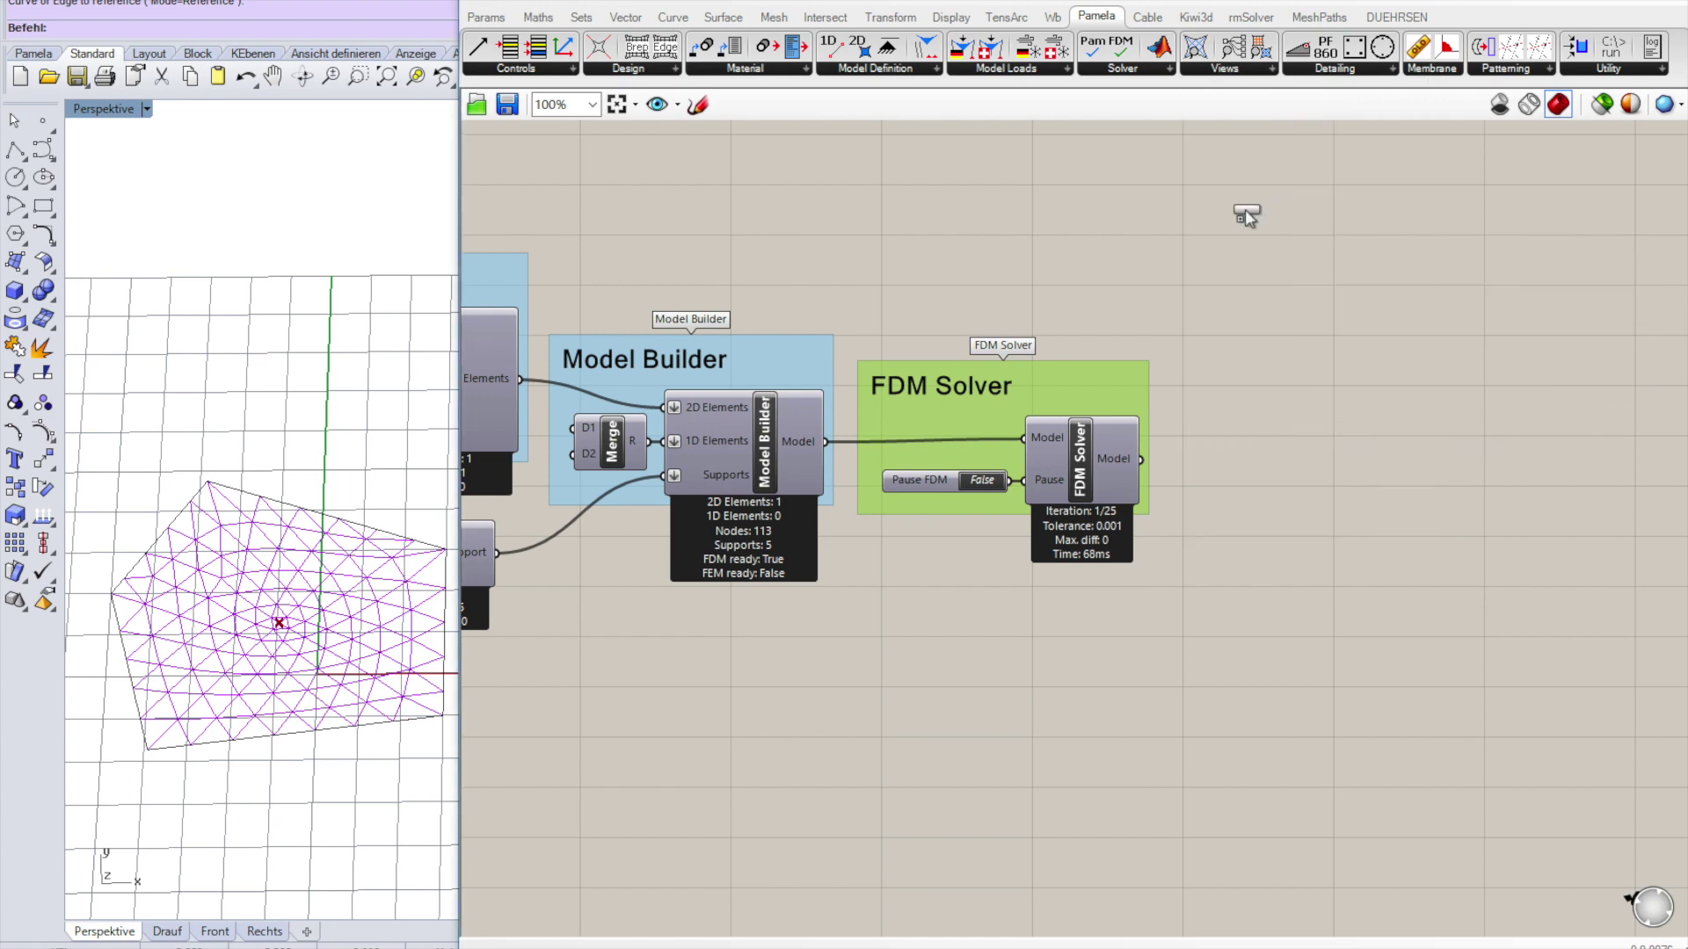
pyautogui.click(1514, 448)
pyautogui.scroll(-2, 788, 414)
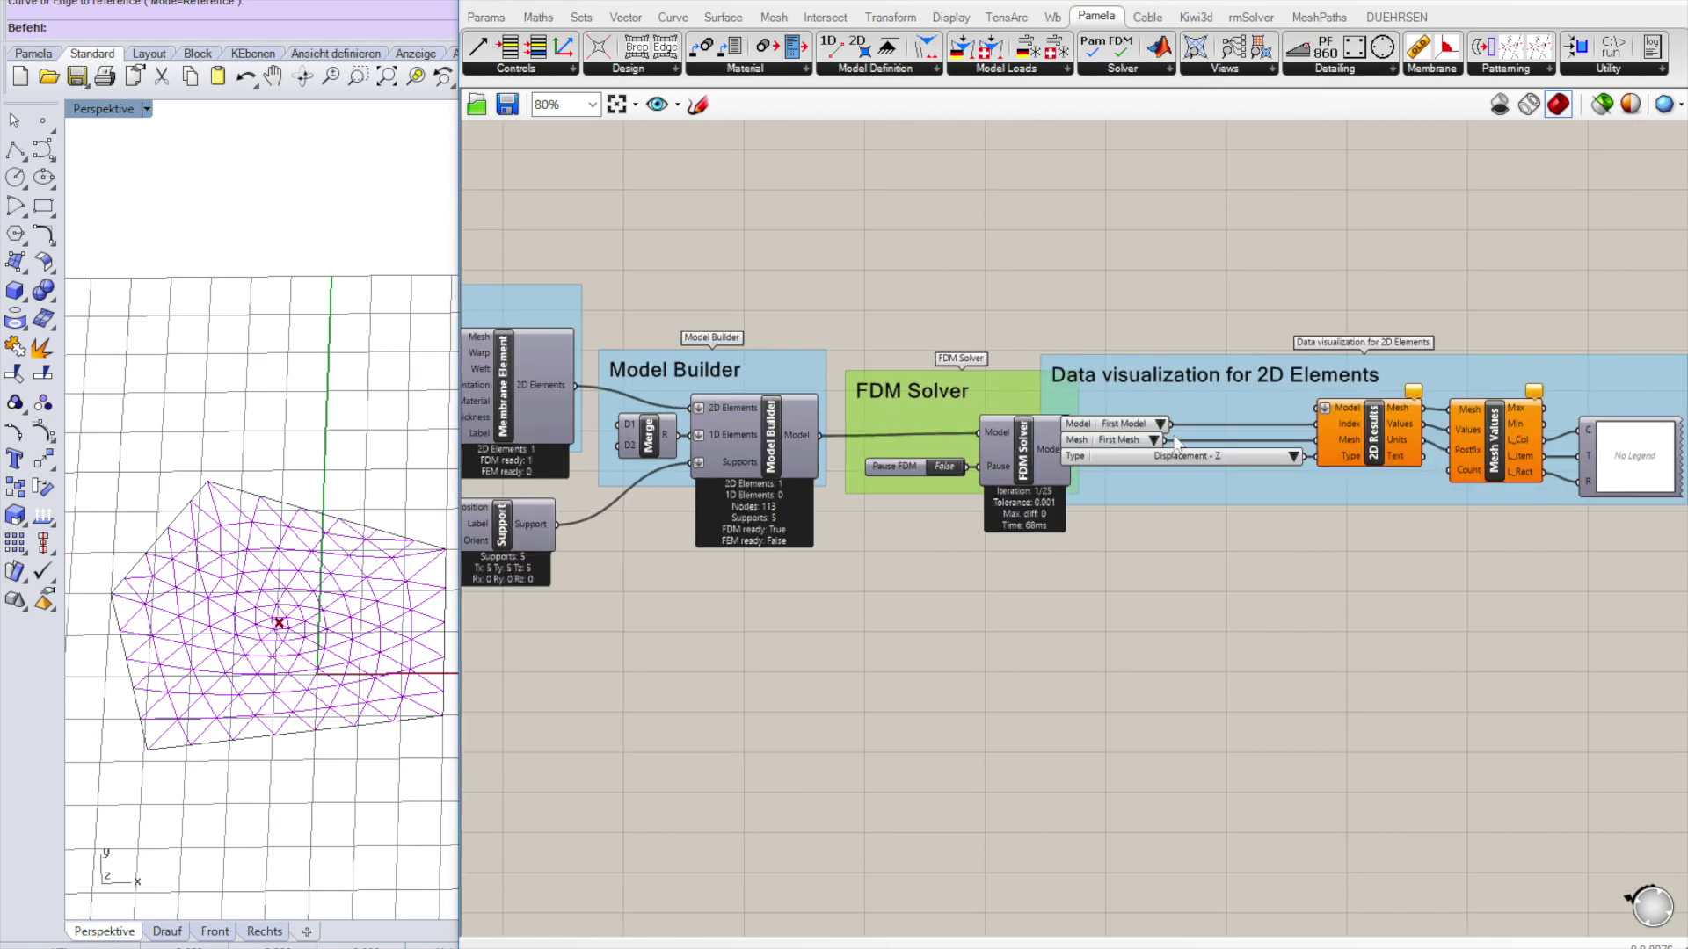
pyautogui.moveTo(1199, 398); pyautogui.dragTo(1257, 442)
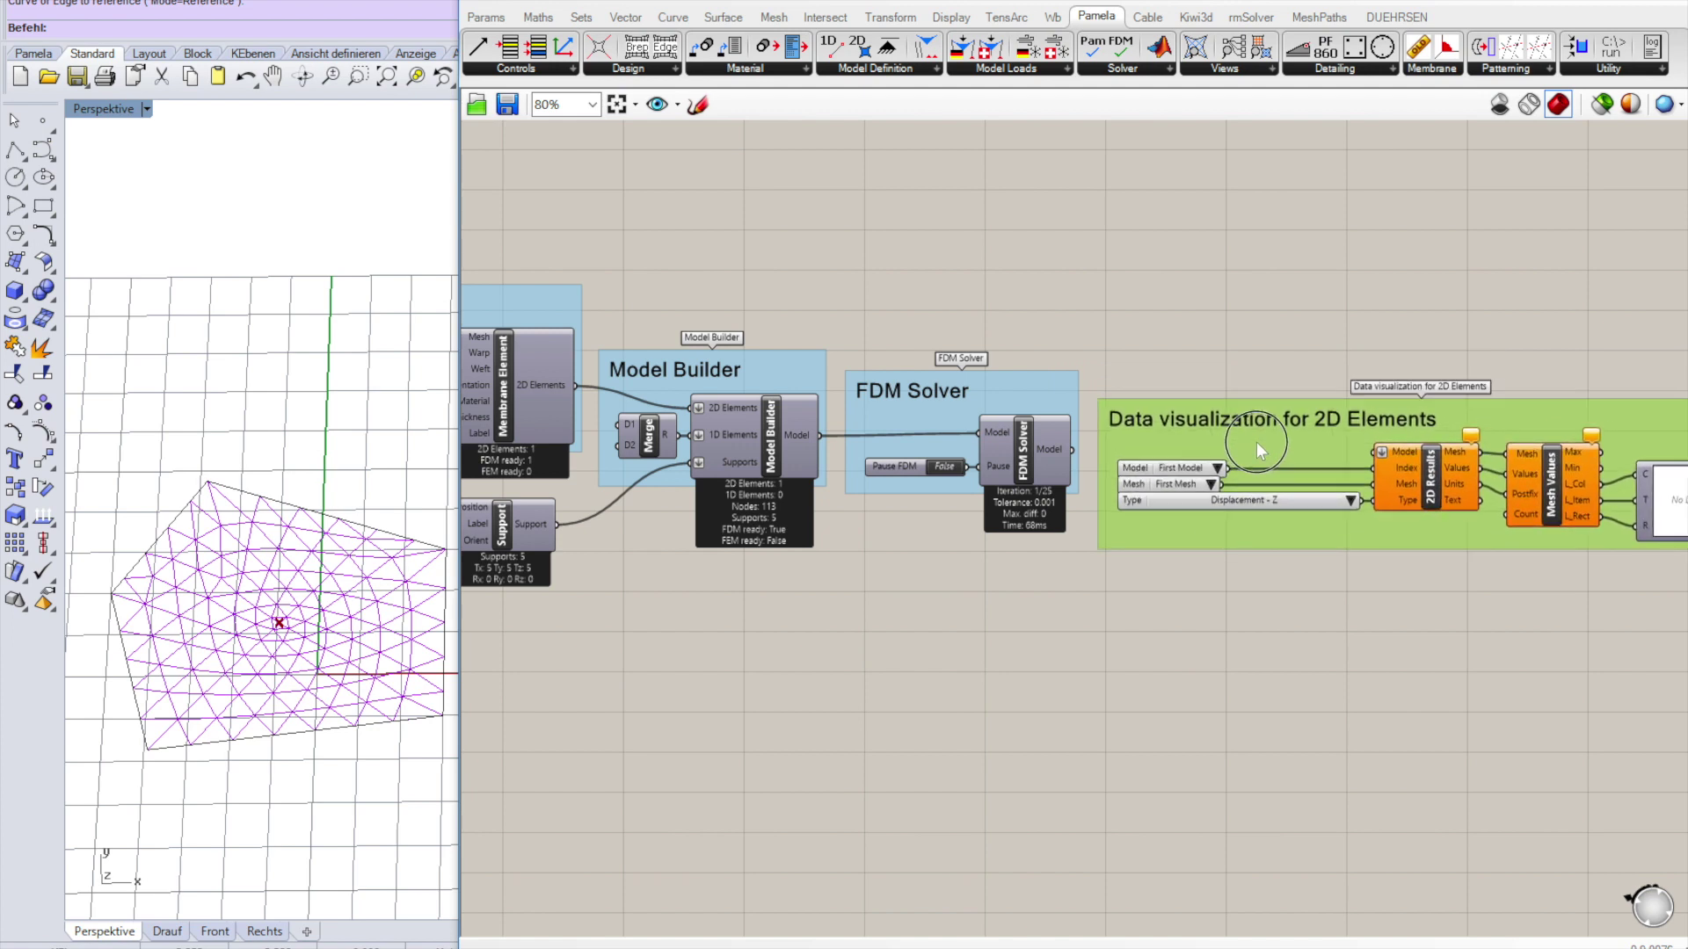
pyautogui.scroll(2, 1250, 447)
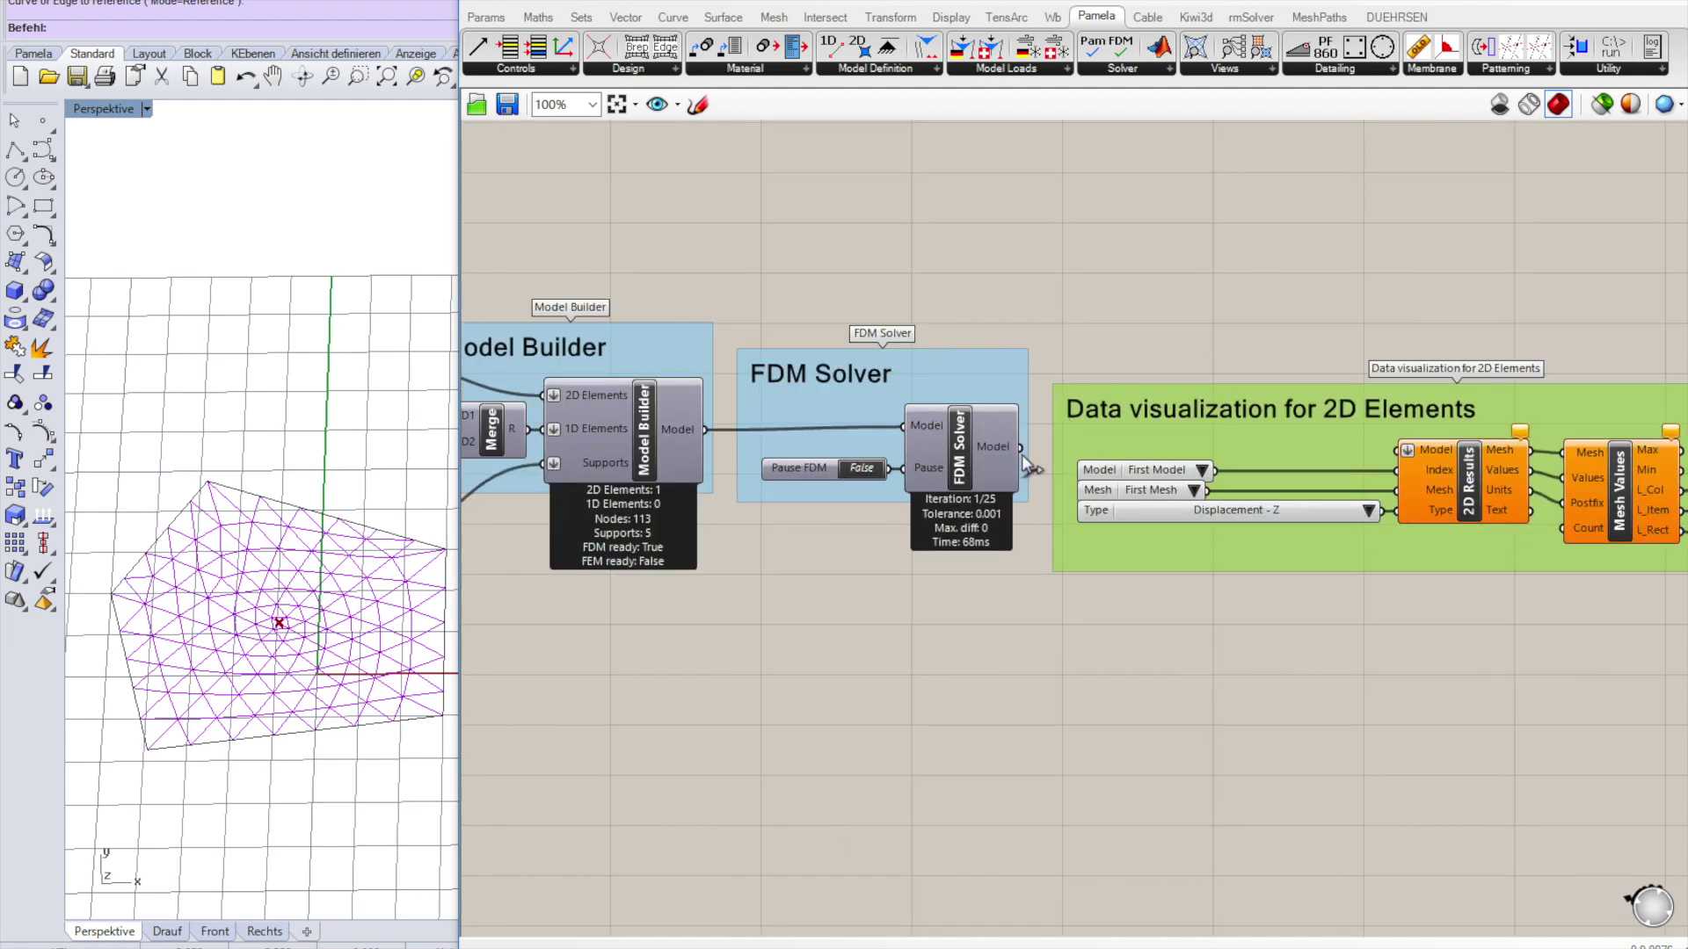
pyautogui.moveTo(1020, 447); pyautogui.dragTo(1394, 457)
# Colour the membrane by Displacement - total per node.
pyautogui.scroll(2, 1270, 512)
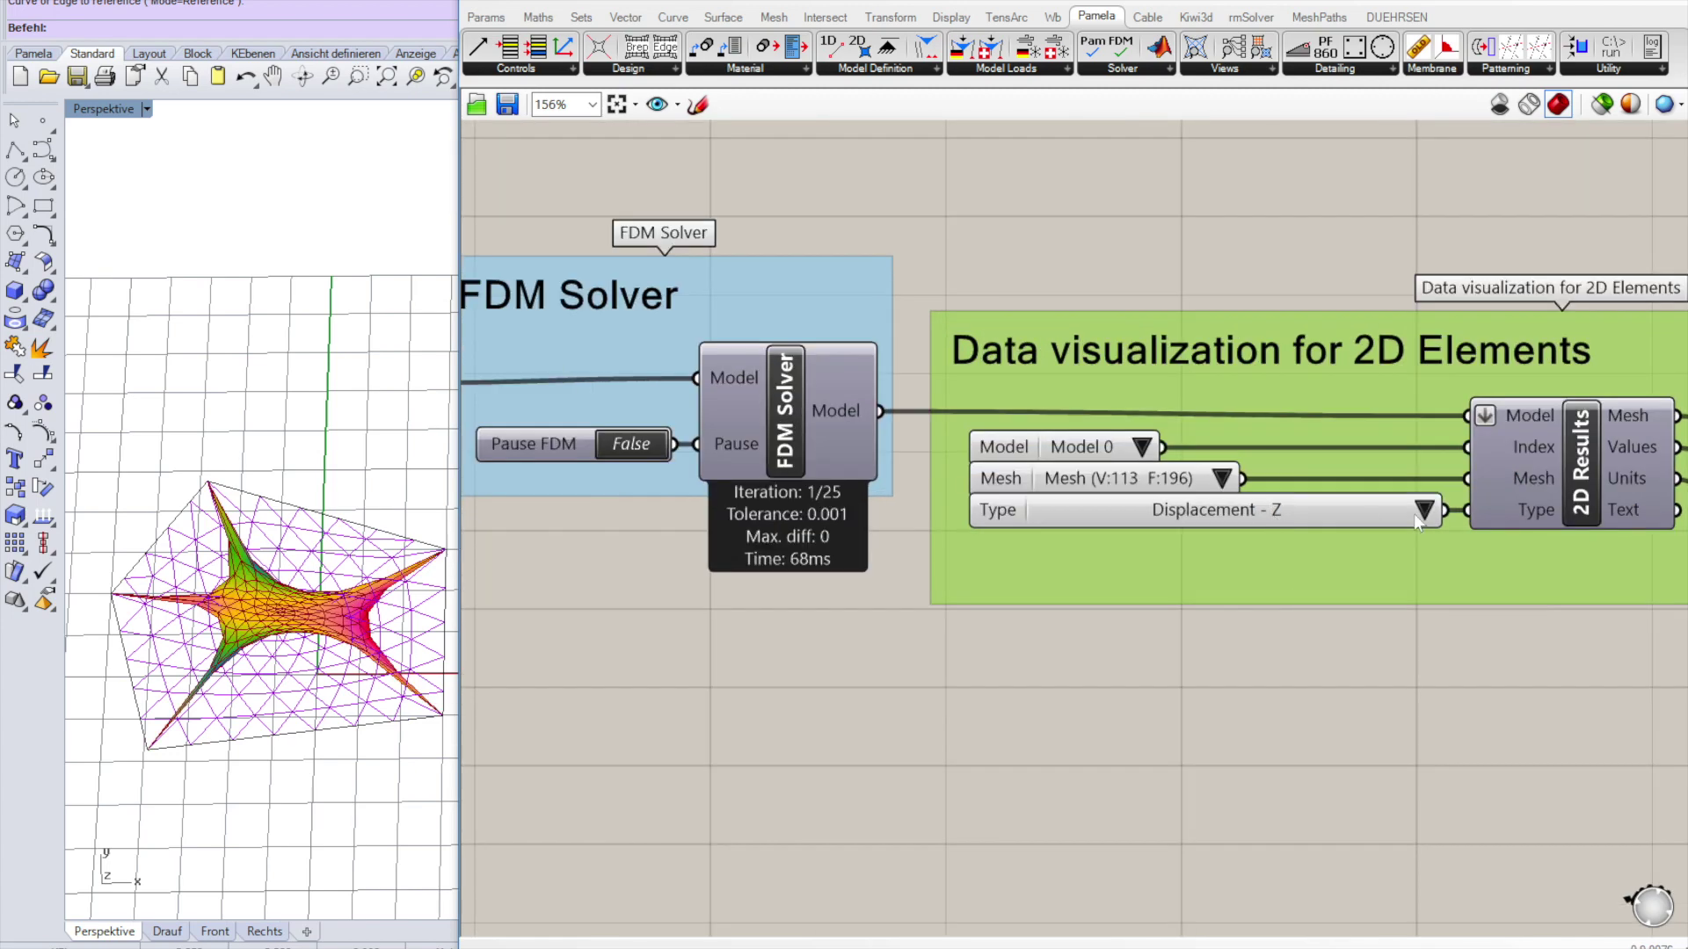
pyautogui.click(1425, 510)
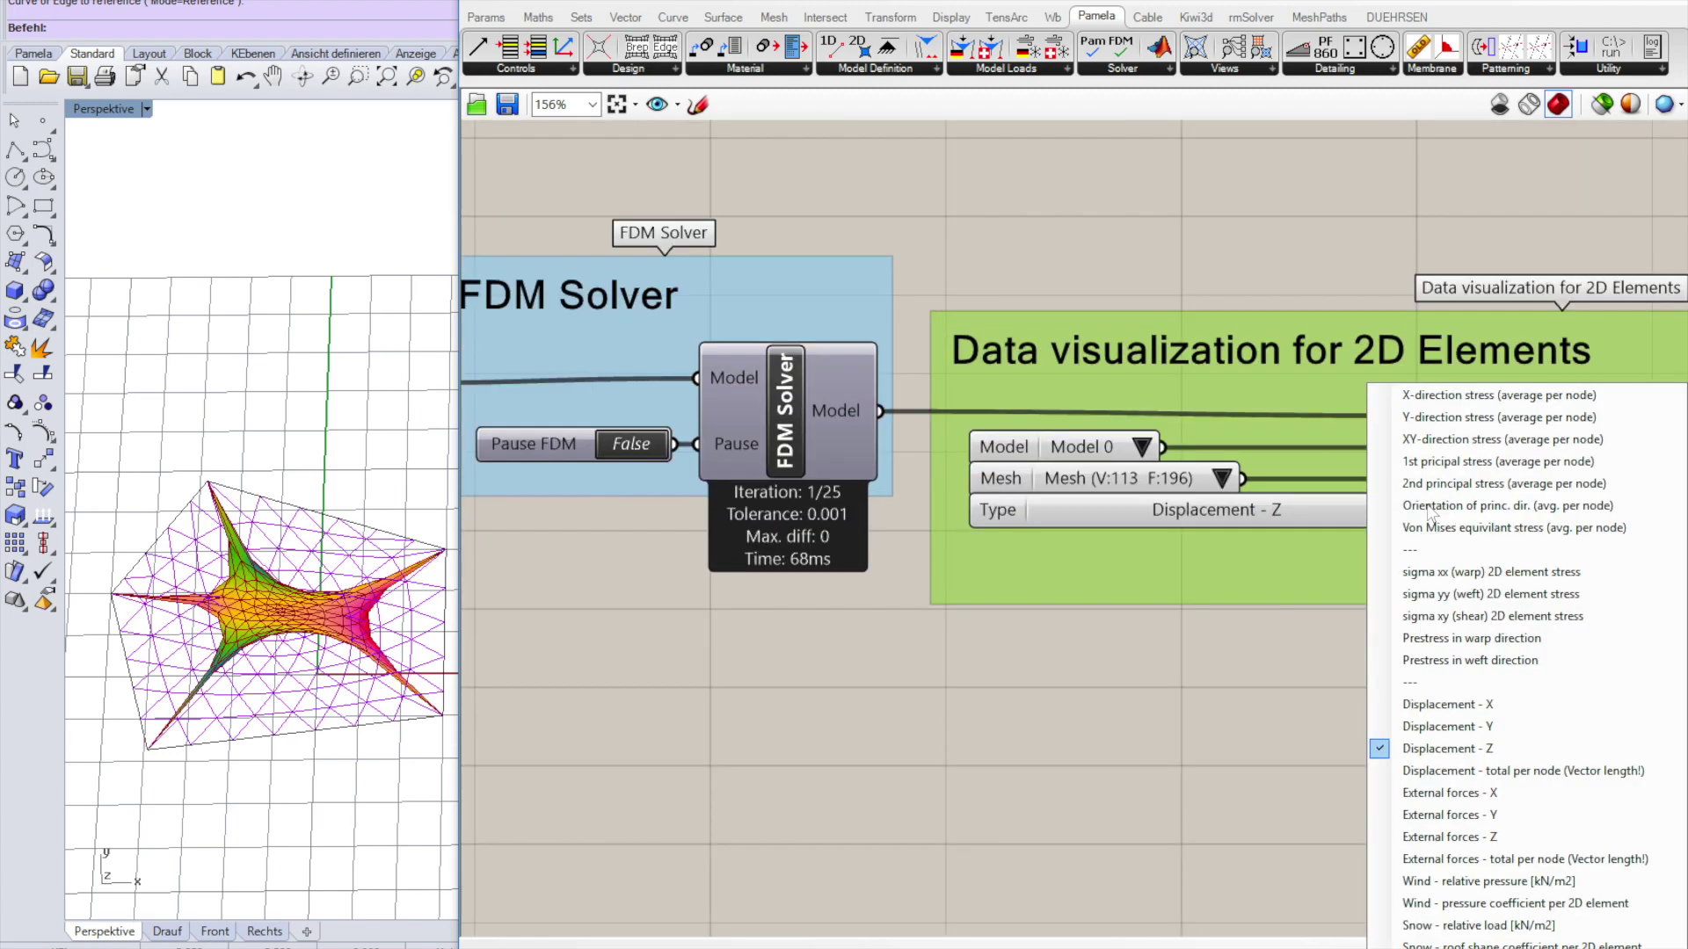
pyautogui.click(1501, 763)
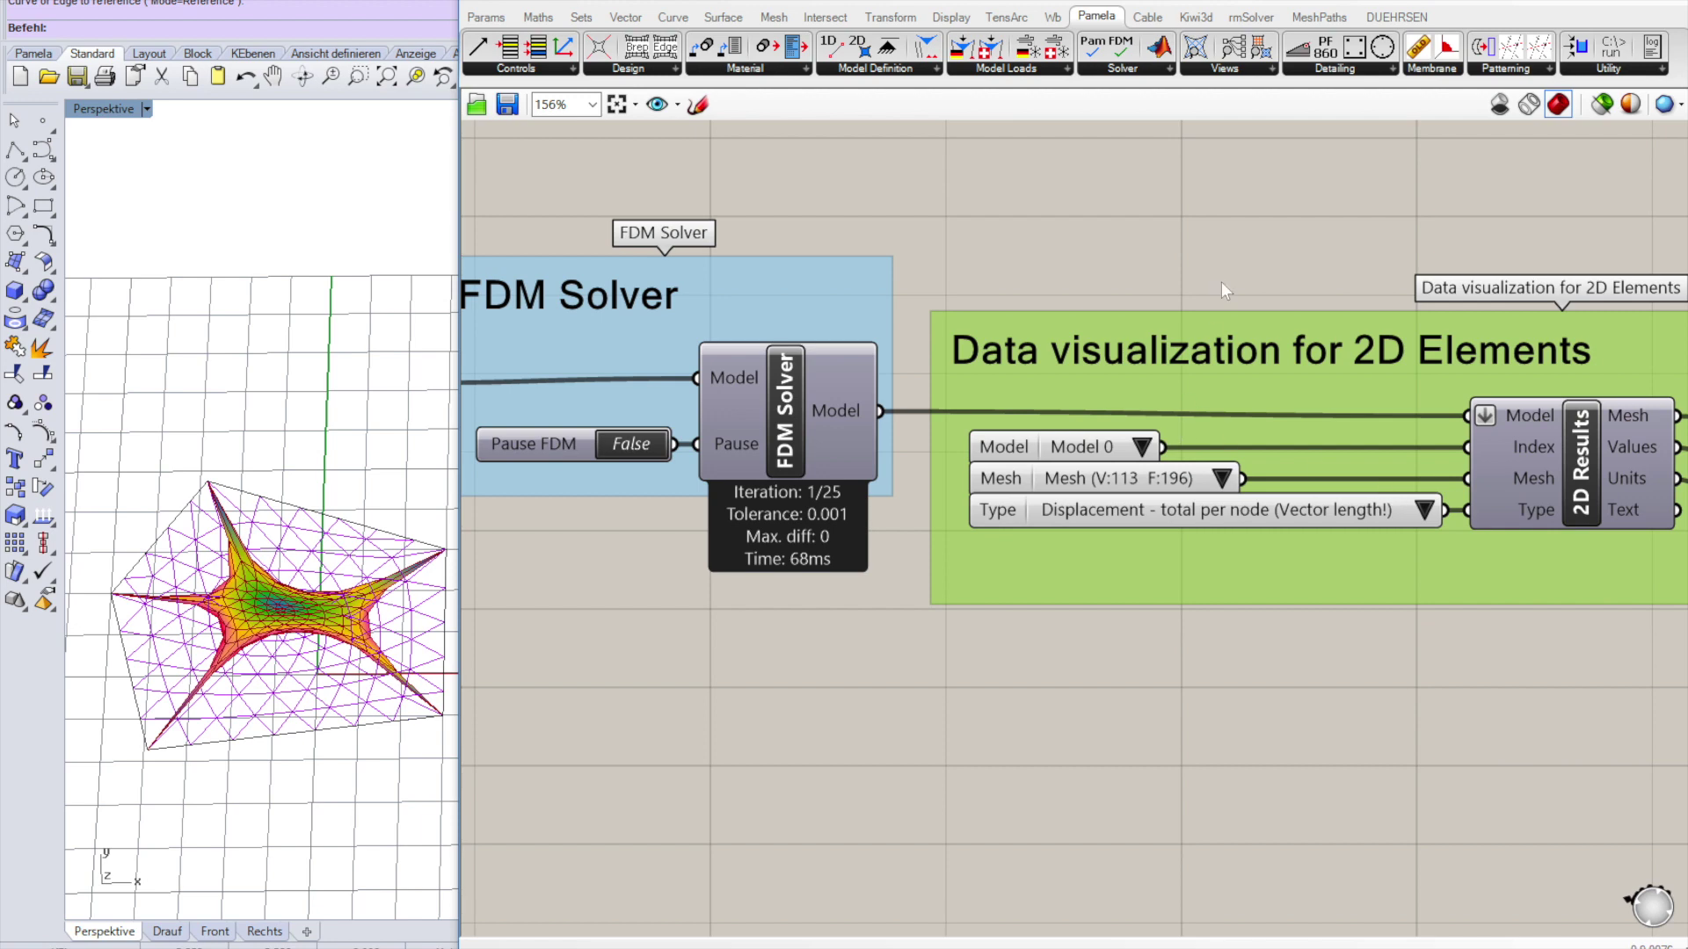
pyautogui.scroll(-2, 1311, 255)
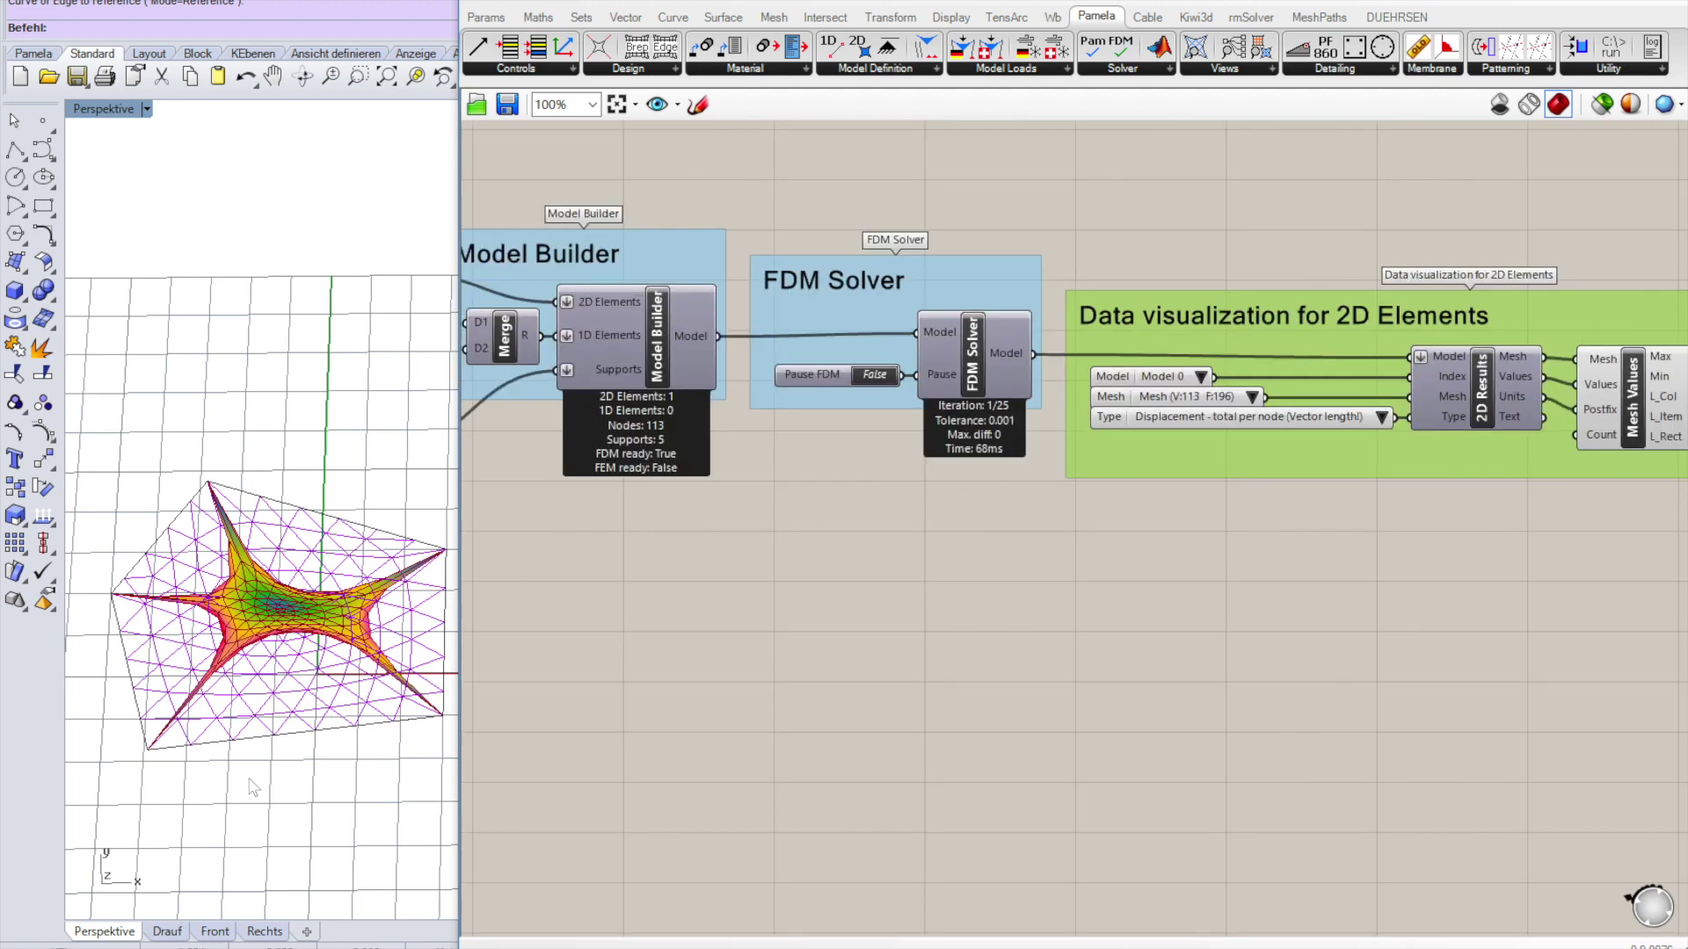
pyautogui.scroll(2, 250, 789)
pyautogui.scroll(-2, 391, 701)
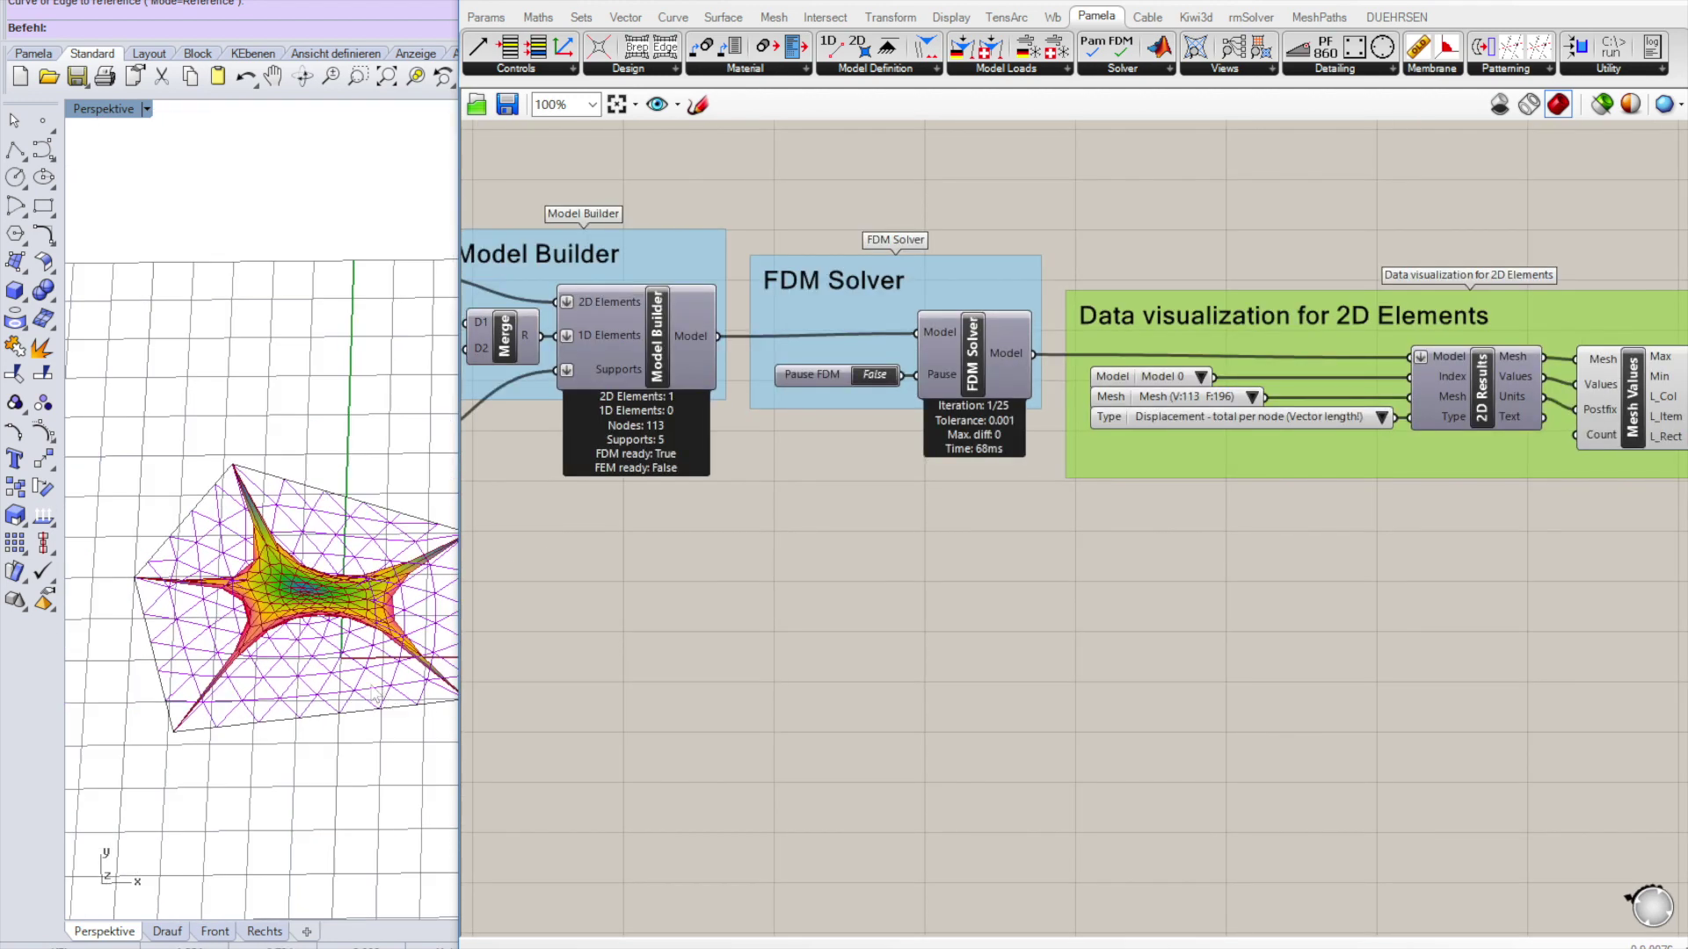
pyautogui.moveTo(356, 684); pyautogui.dragTo(409, 679, button='right')
# Disable the Mesh Details component.
pyautogui.scroll(-4, 1254, 341)
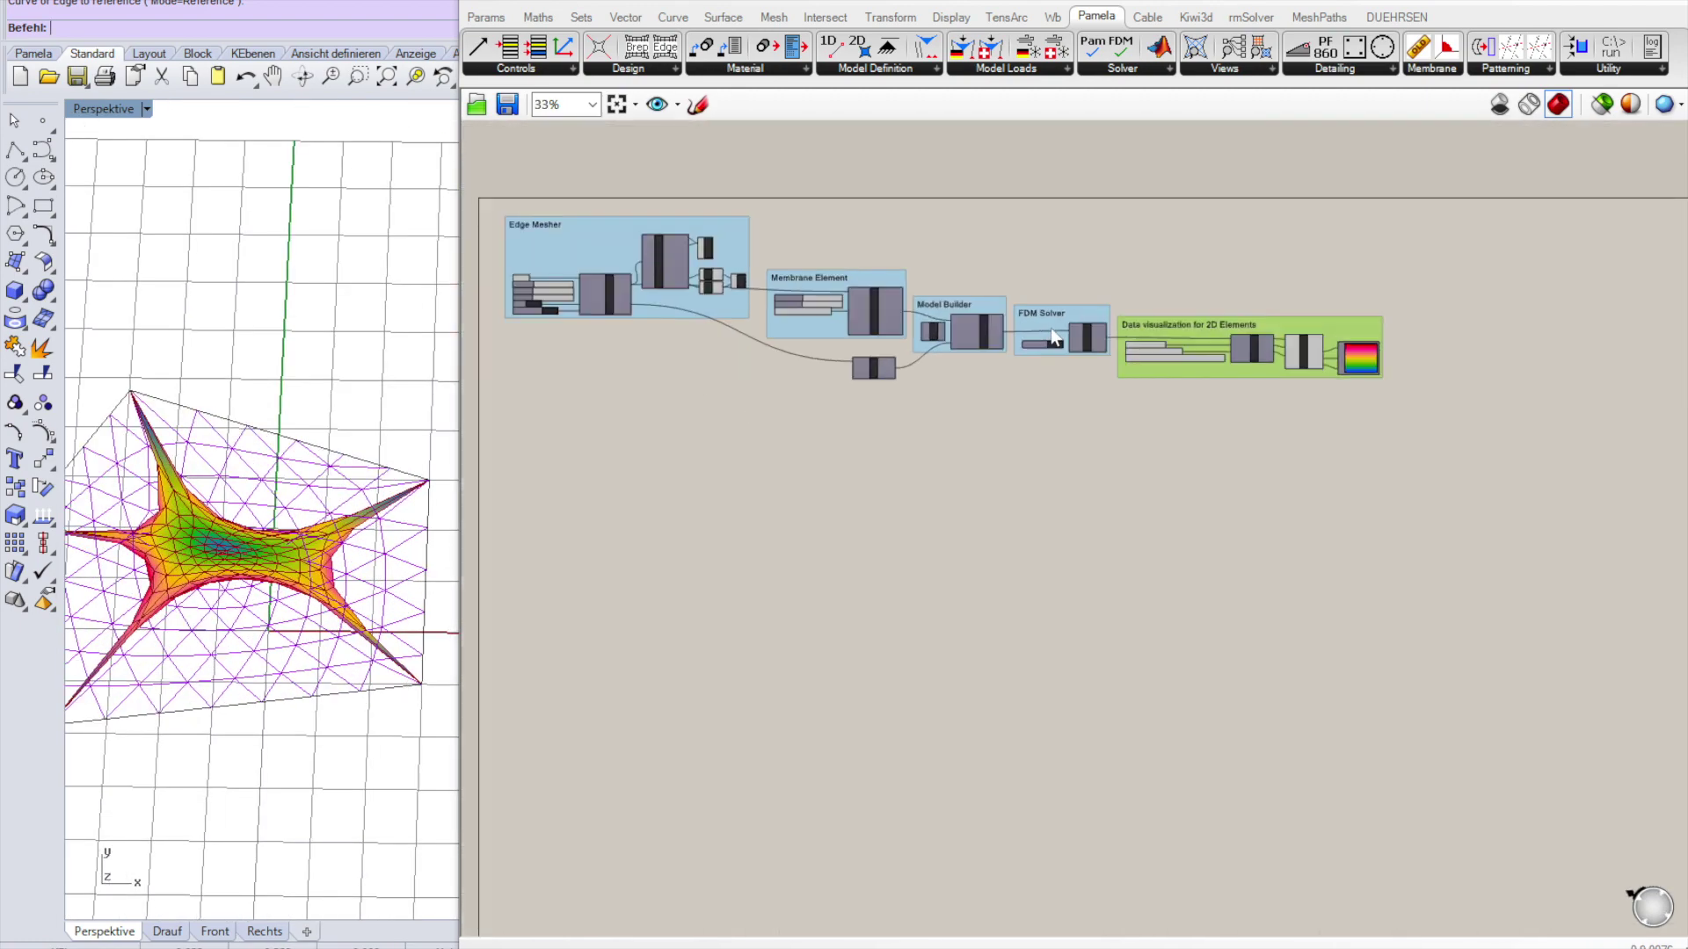
pyautogui.scroll(2, 641, 255)
pyautogui.rightClick(641, 255)
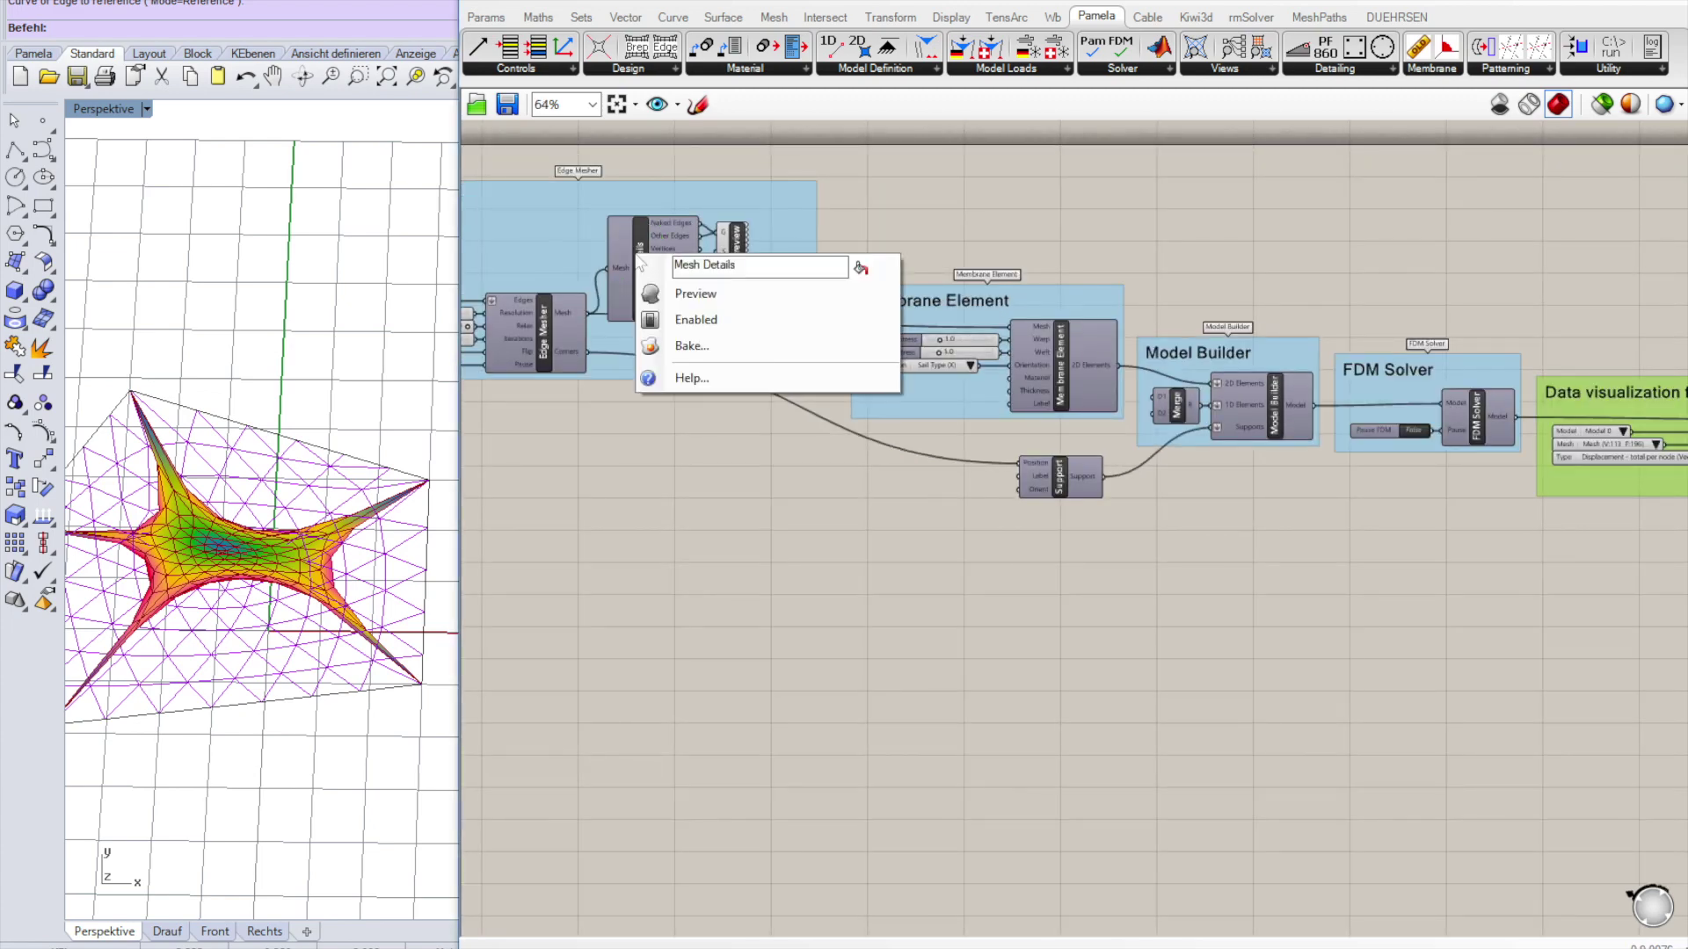
pyautogui.click(694, 320)
# Orbit the Perspective view to inspect the star-shaped membrane from above.
pyautogui.moveTo(282, 492); pyautogui.dragTo(287, 545, button='right')
pyautogui.moveTo(211, 601); pyautogui.dragTo(77, 683, button='right')
pyautogui.scroll(5, 78, 683)
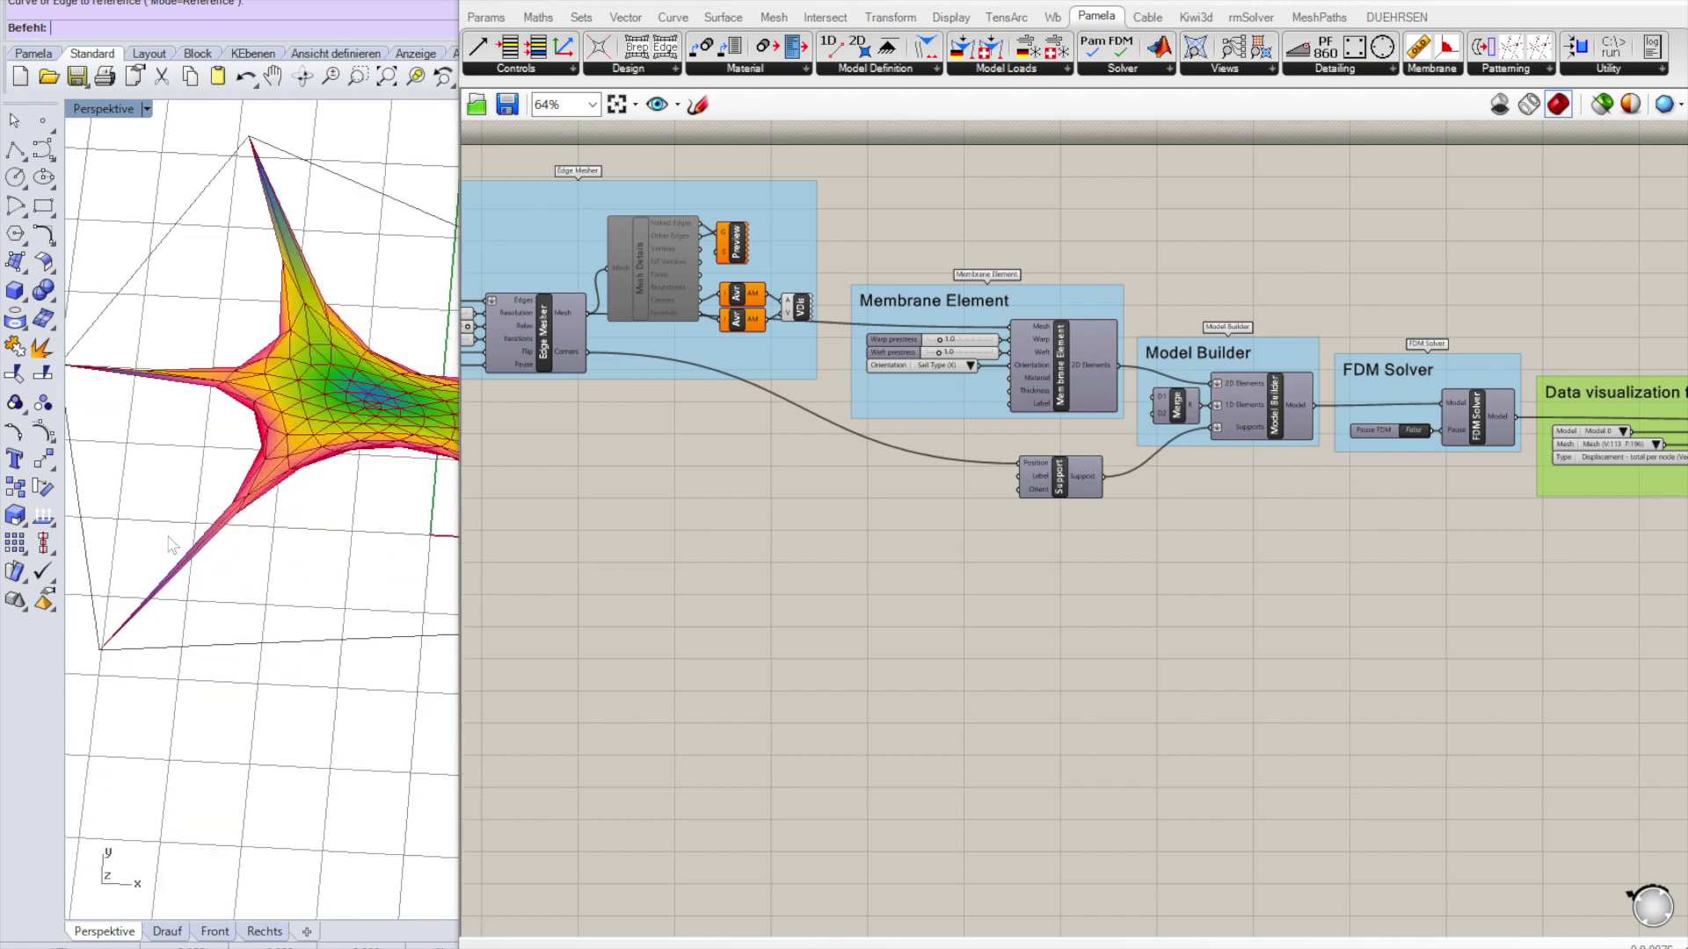
pyautogui.scroll(-5, 174, 546)
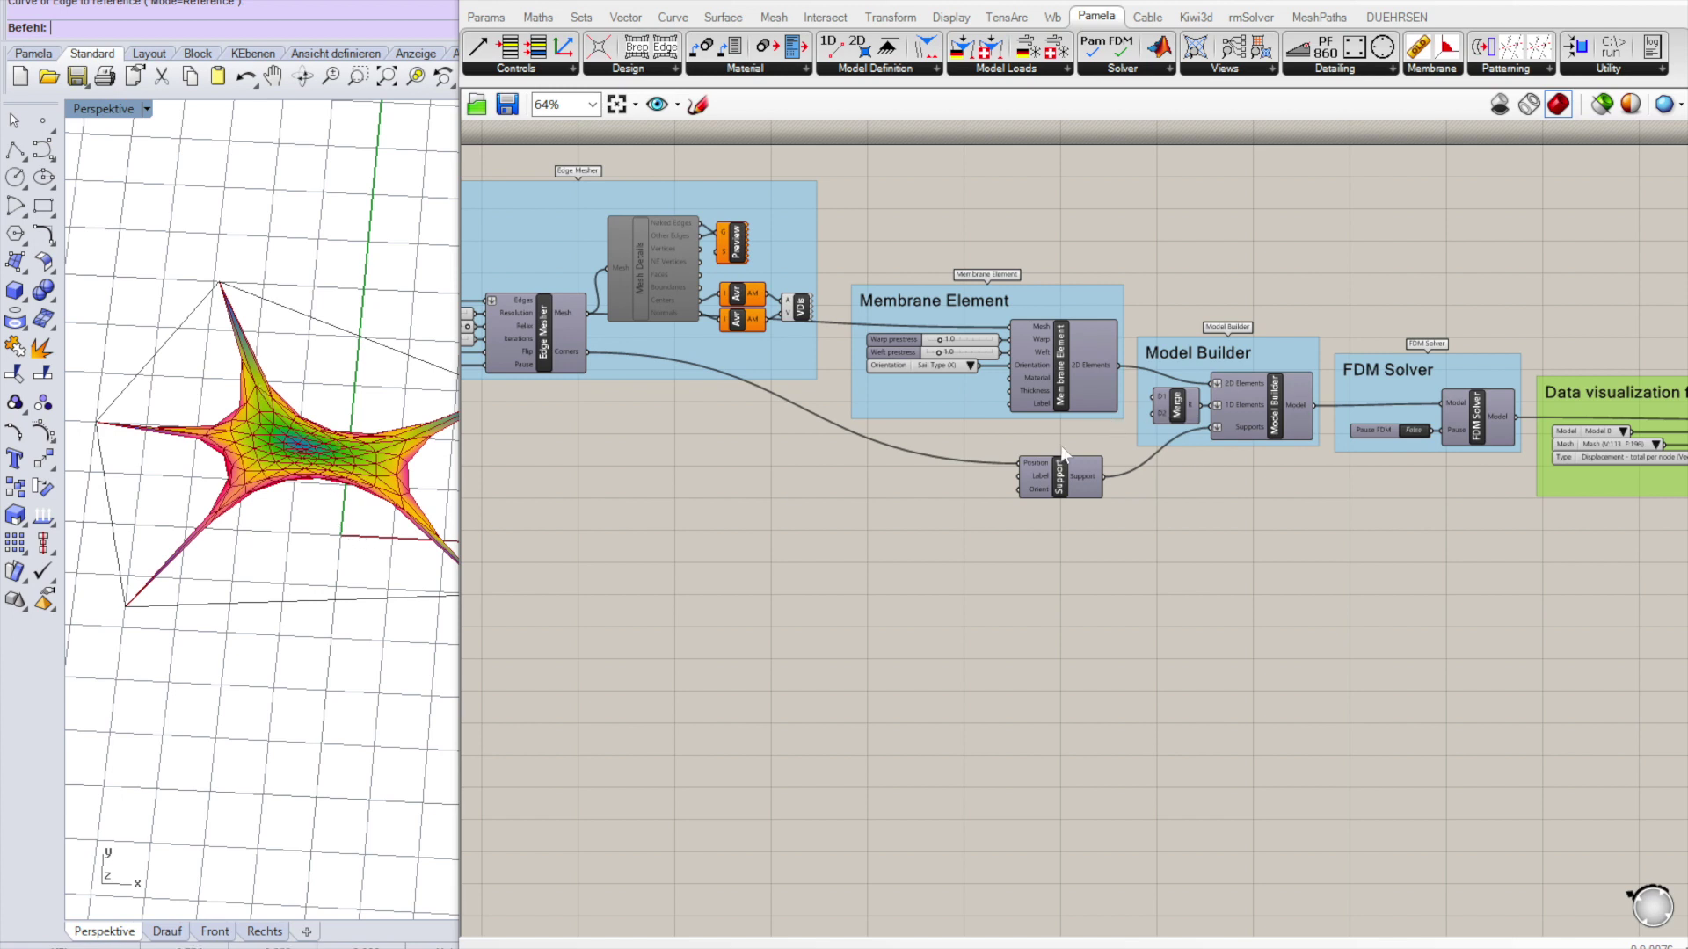
pyautogui.moveTo(1089, 346)
pyautogui.click(932, 72)
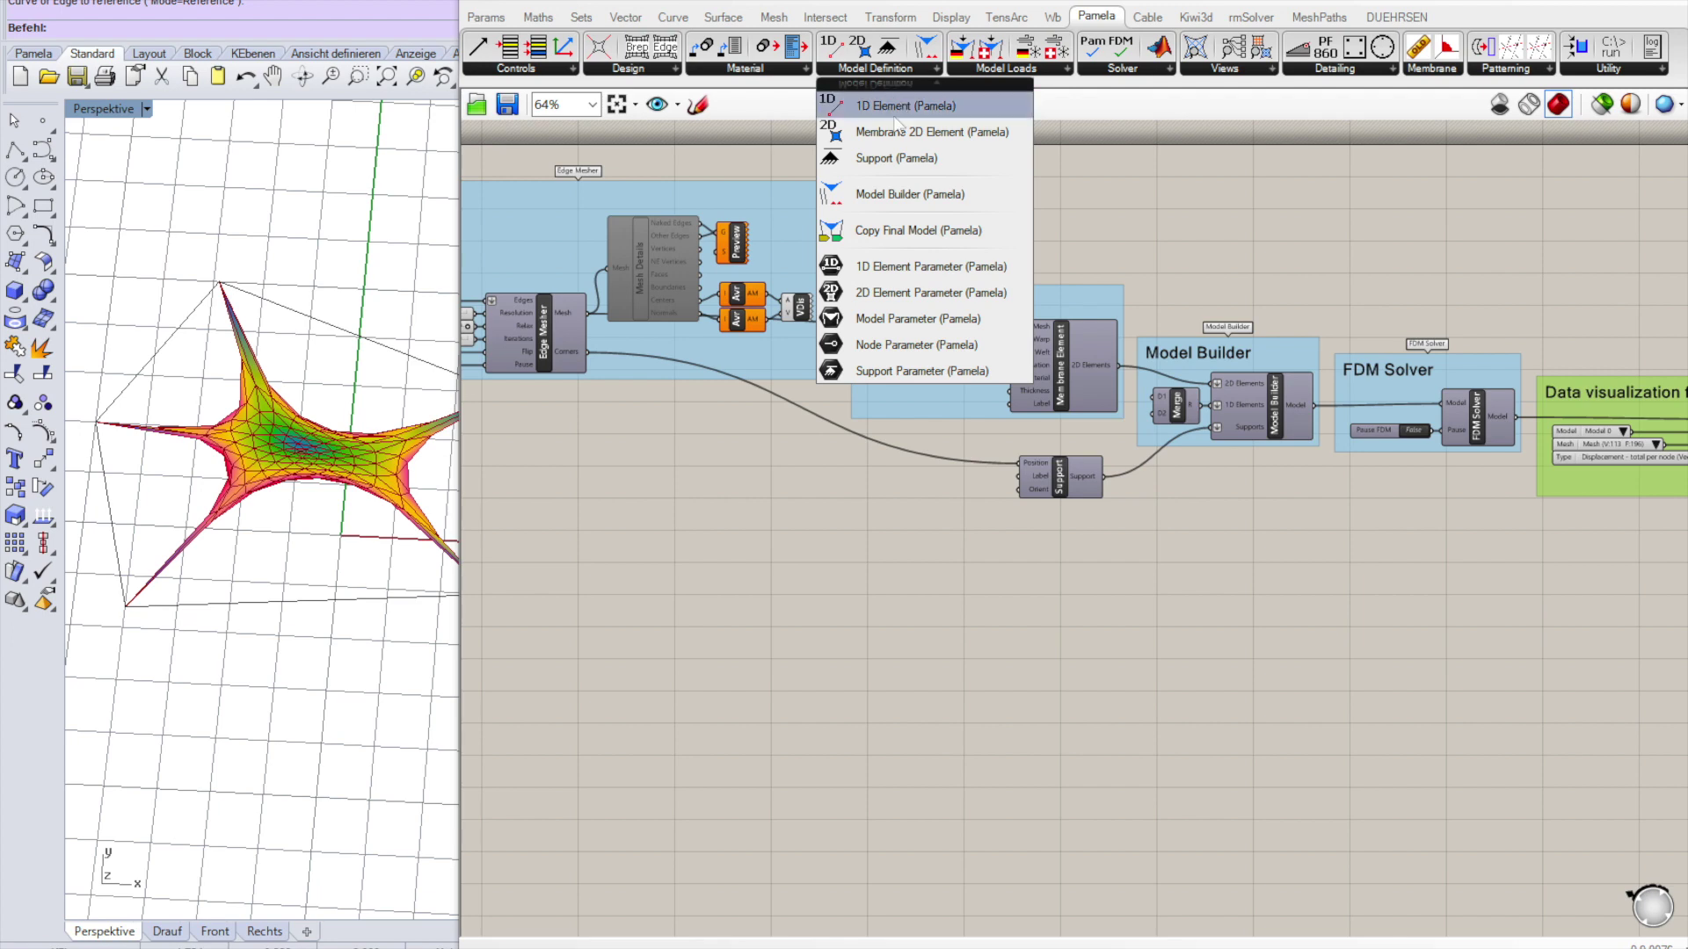
pyautogui.moveTo(897, 119); pyautogui.dragTo(1197, 784)
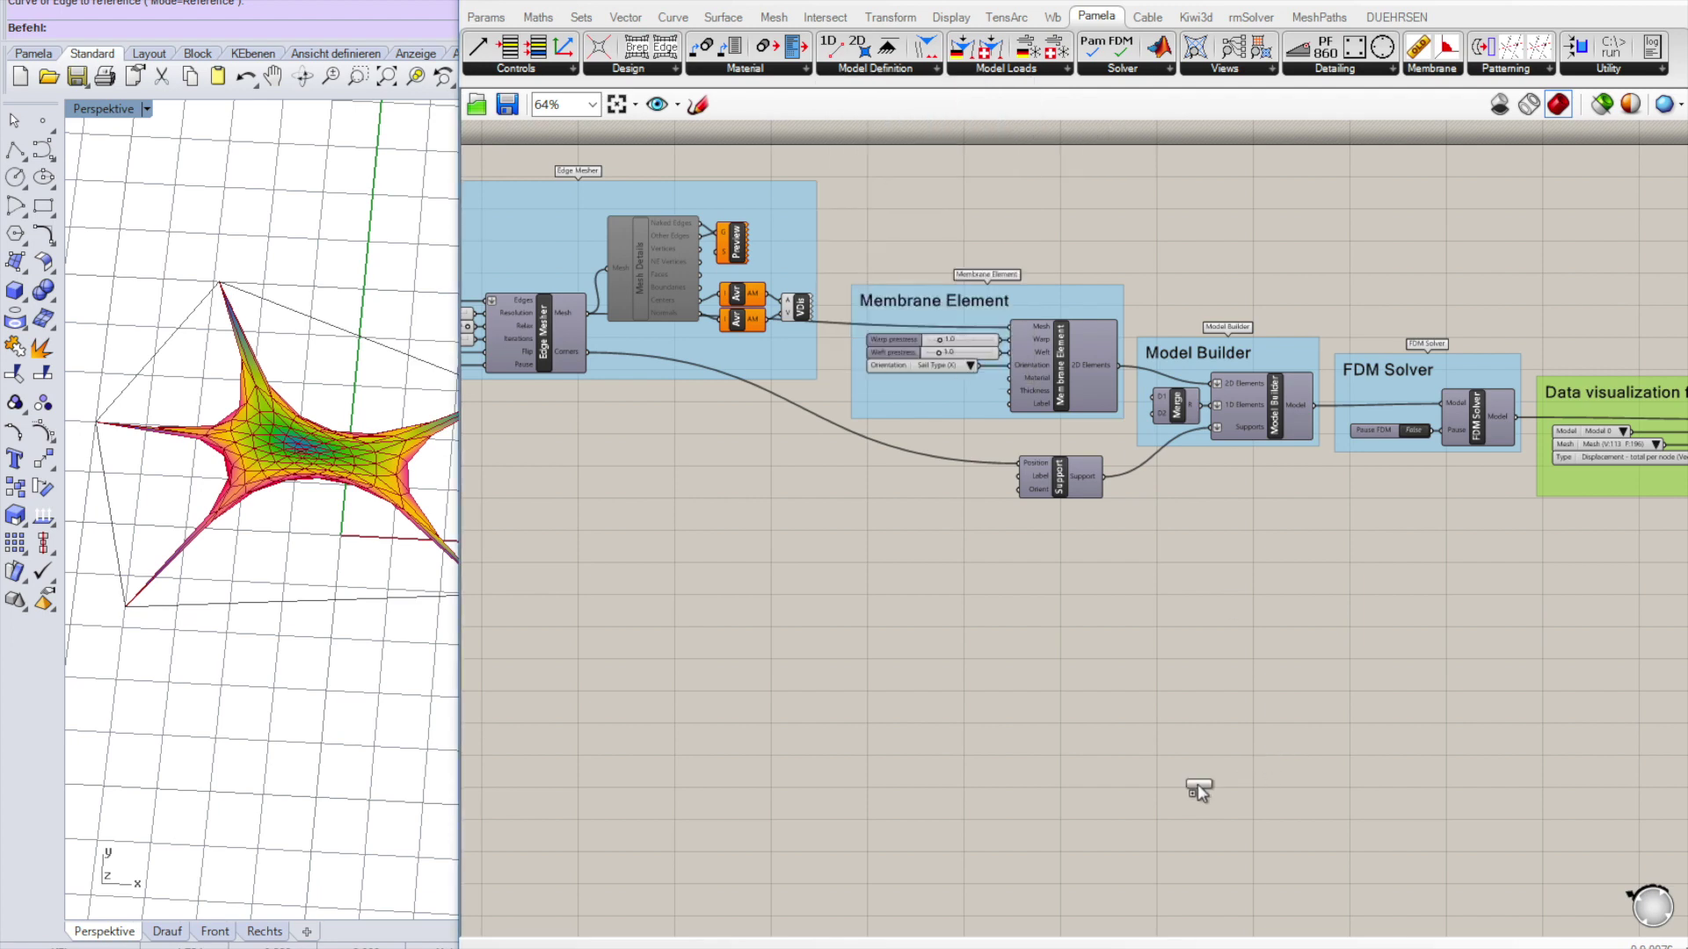
pyautogui.moveTo(1110, 716); pyautogui.dragTo(1091, 688)
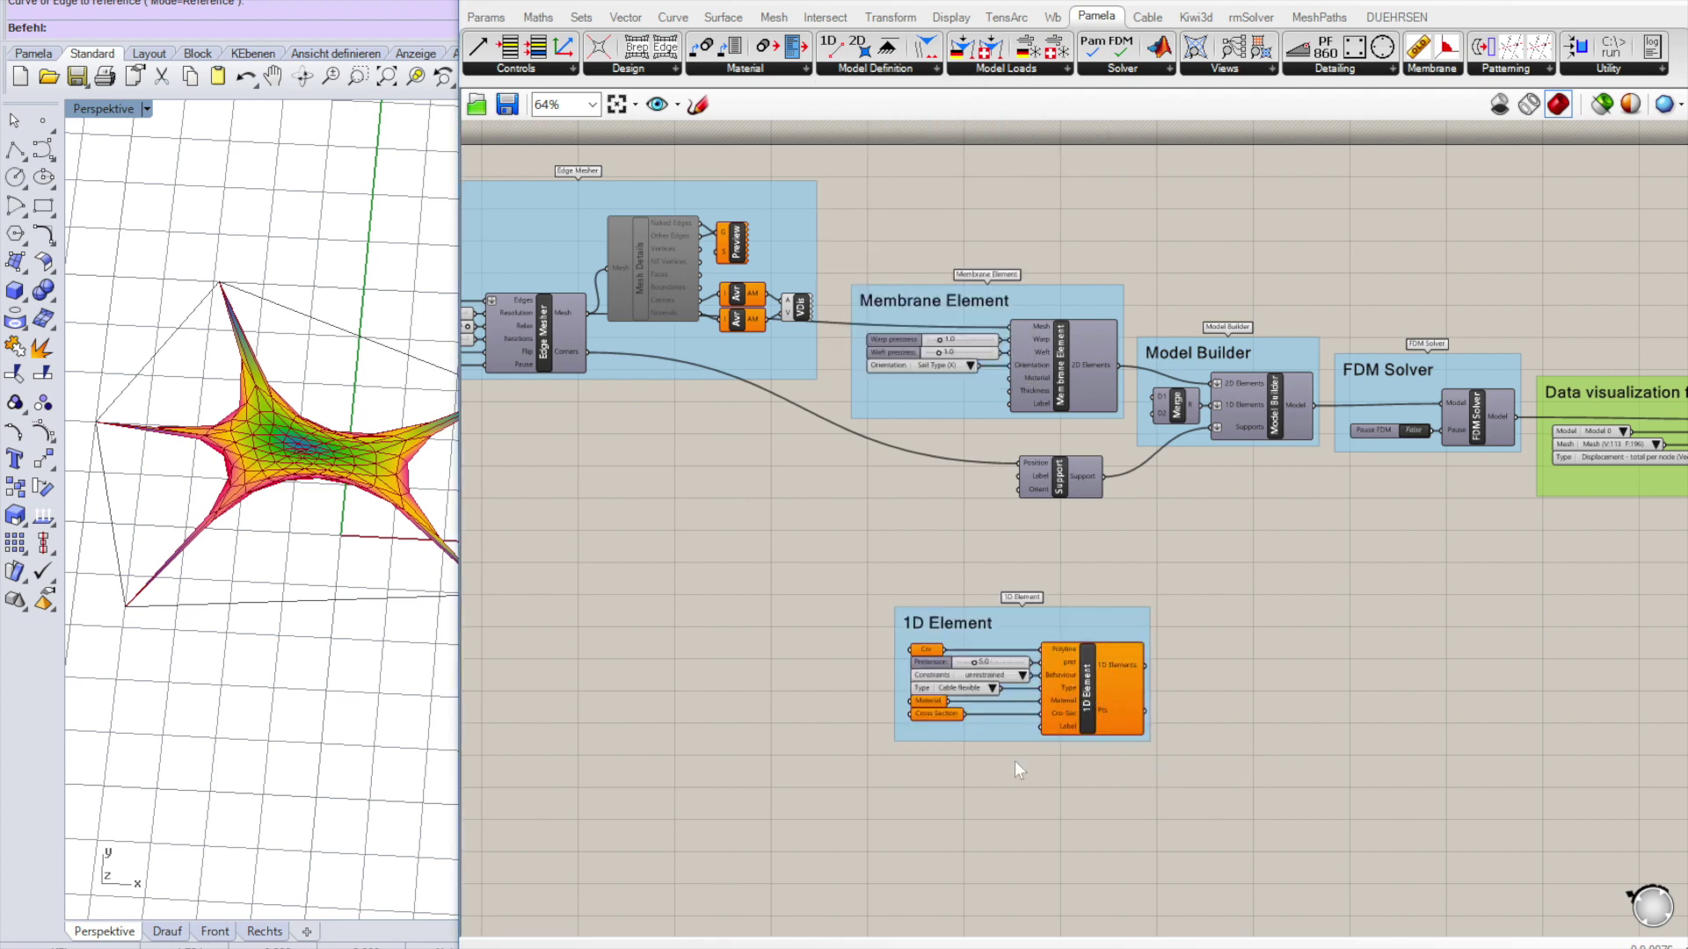
pyautogui.scroll(3, 1001, 772)
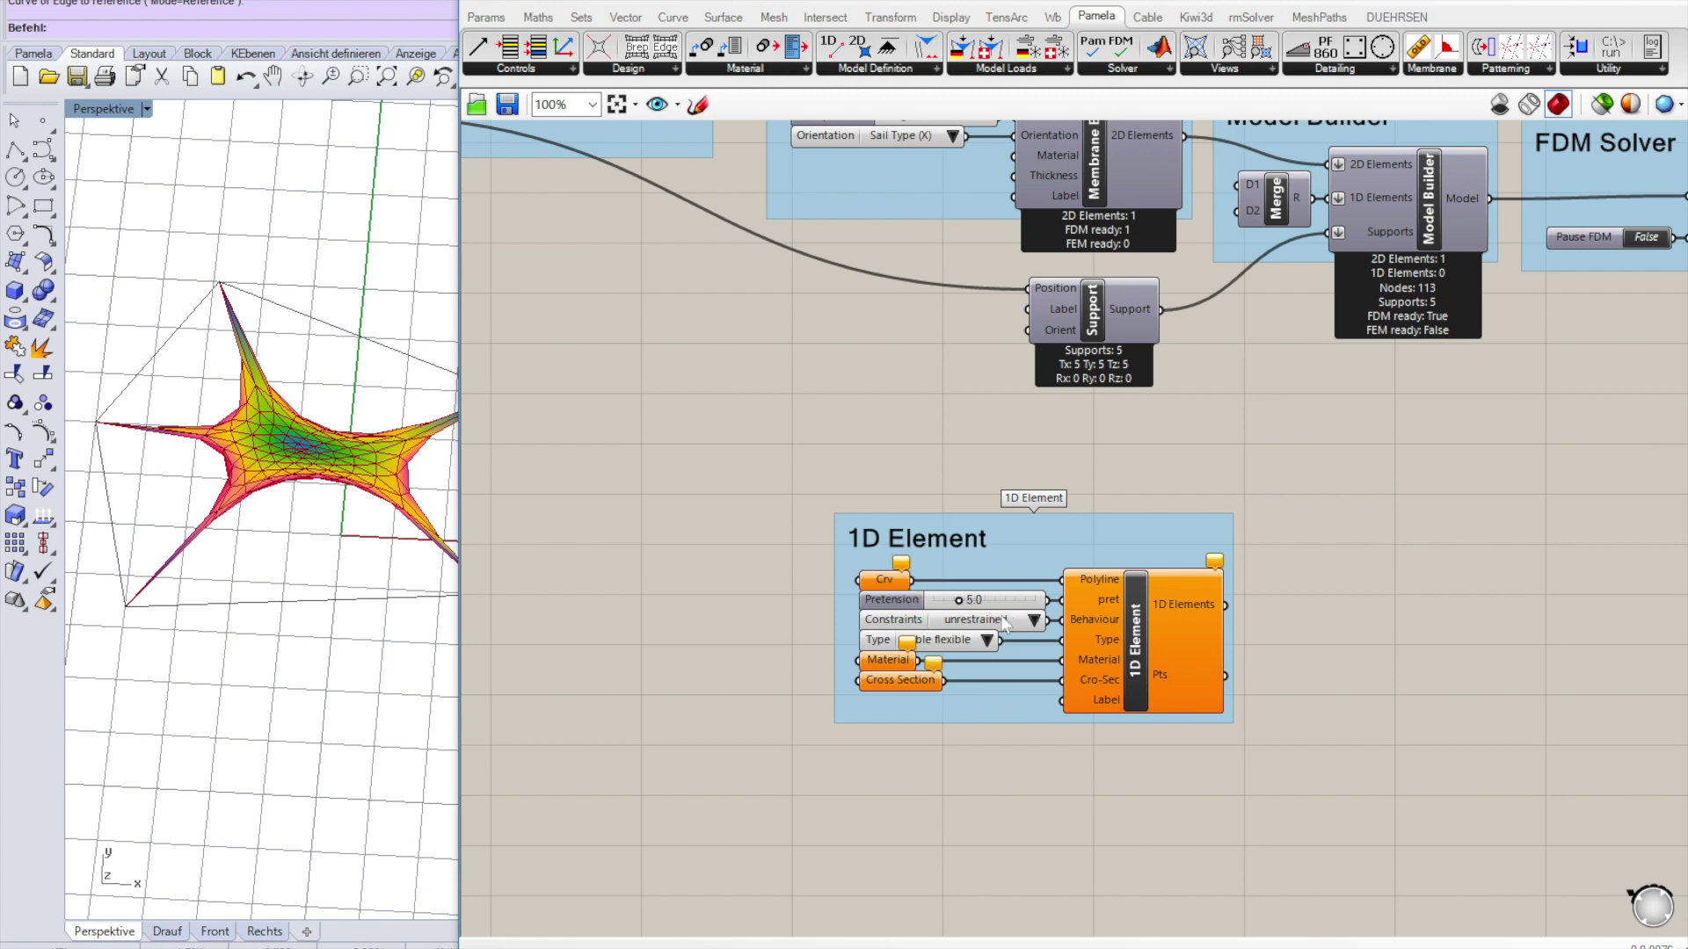
pyautogui.scroll(-3, 1309, 582)
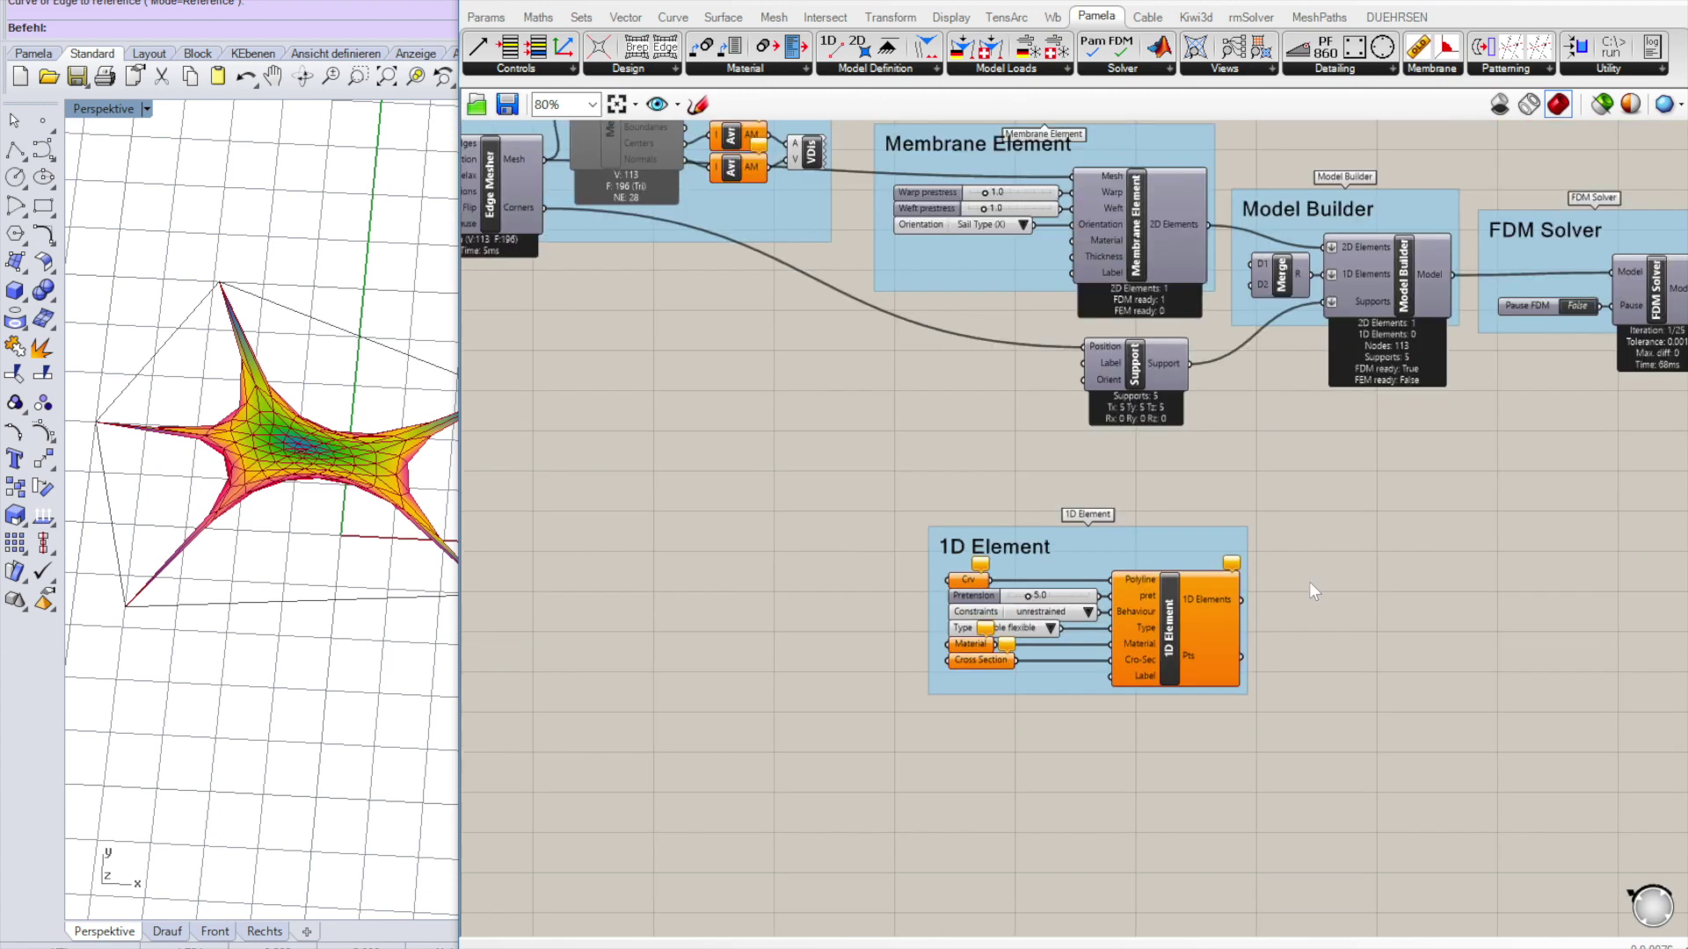
pyautogui.moveTo(1143, 564); pyautogui.dragTo(1145, 709)
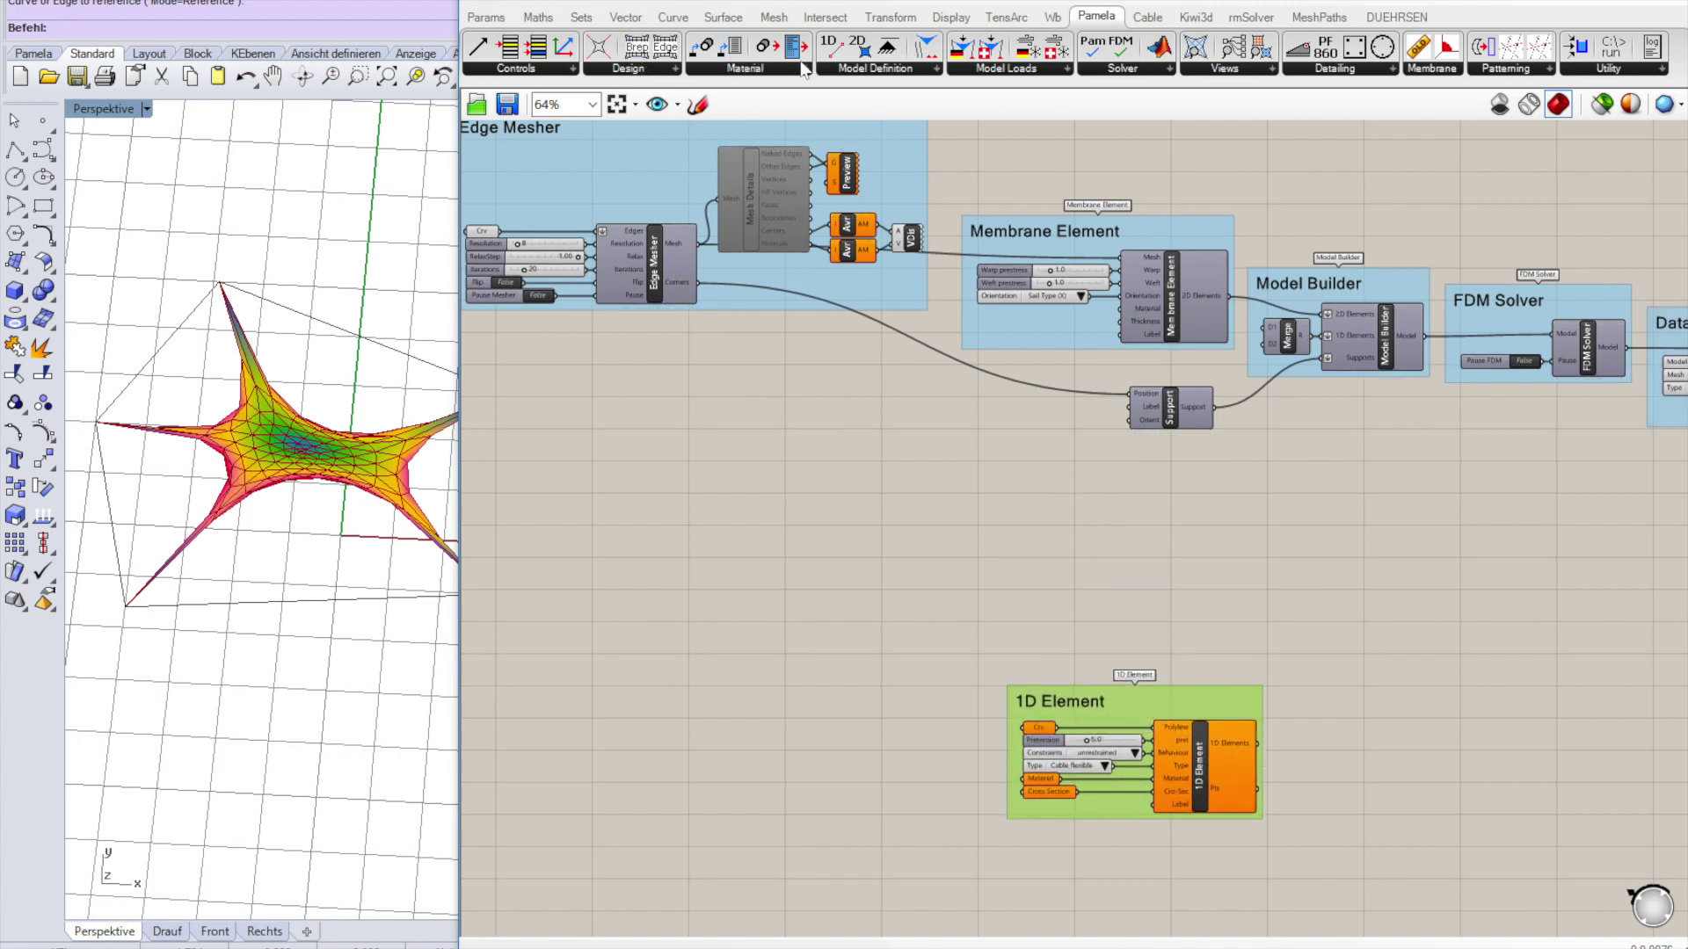
# Place a Mesh Edges group from the Pamela Design components.
pyautogui.click(674, 68)
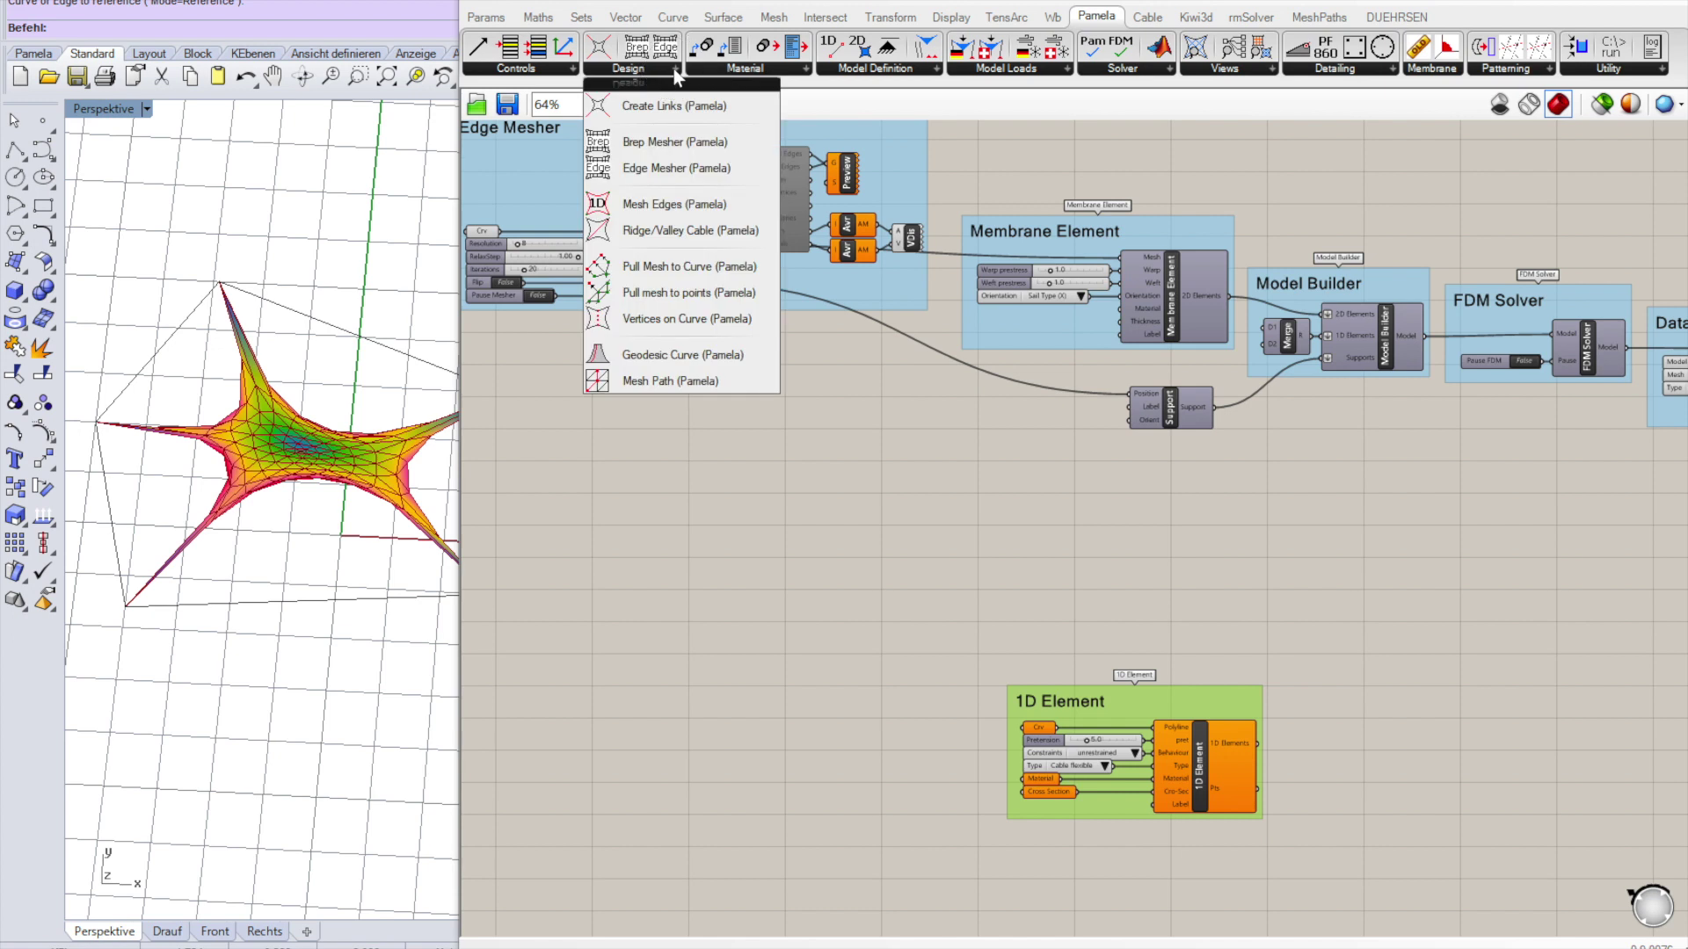
pyautogui.click(640, 207)
pyautogui.click(889, 498)
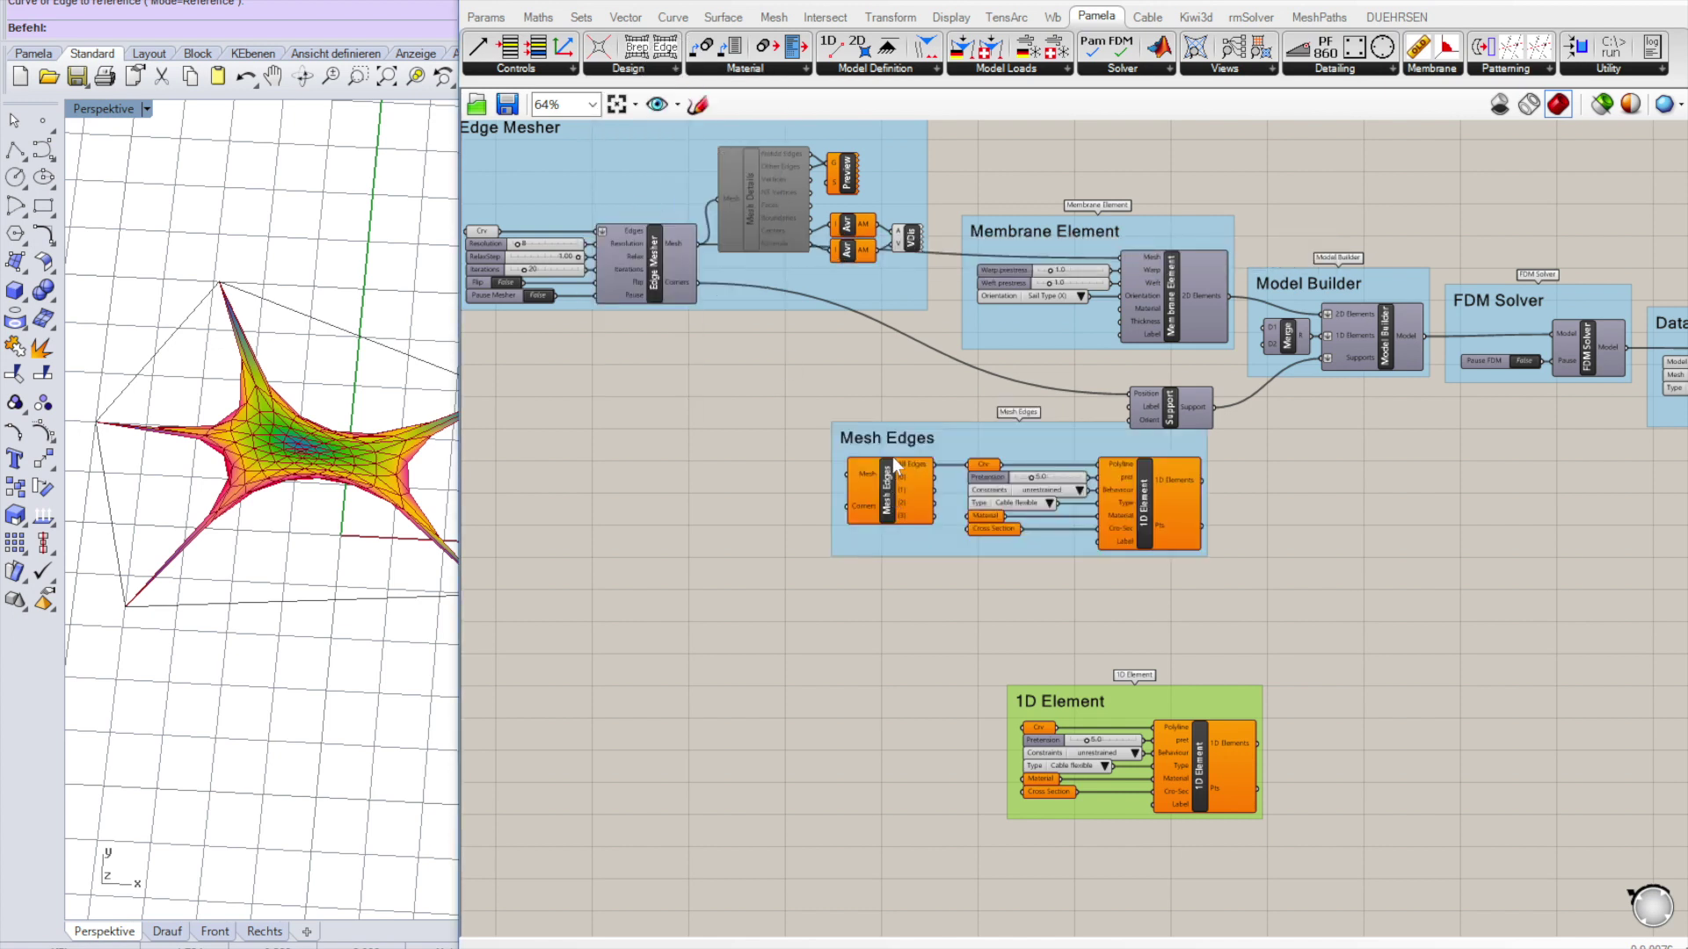
pyautogui.moveTo(1190, 444); pyautogui.dragTo(1204, 457)
pyautogui.scroll(2, 951, 471)
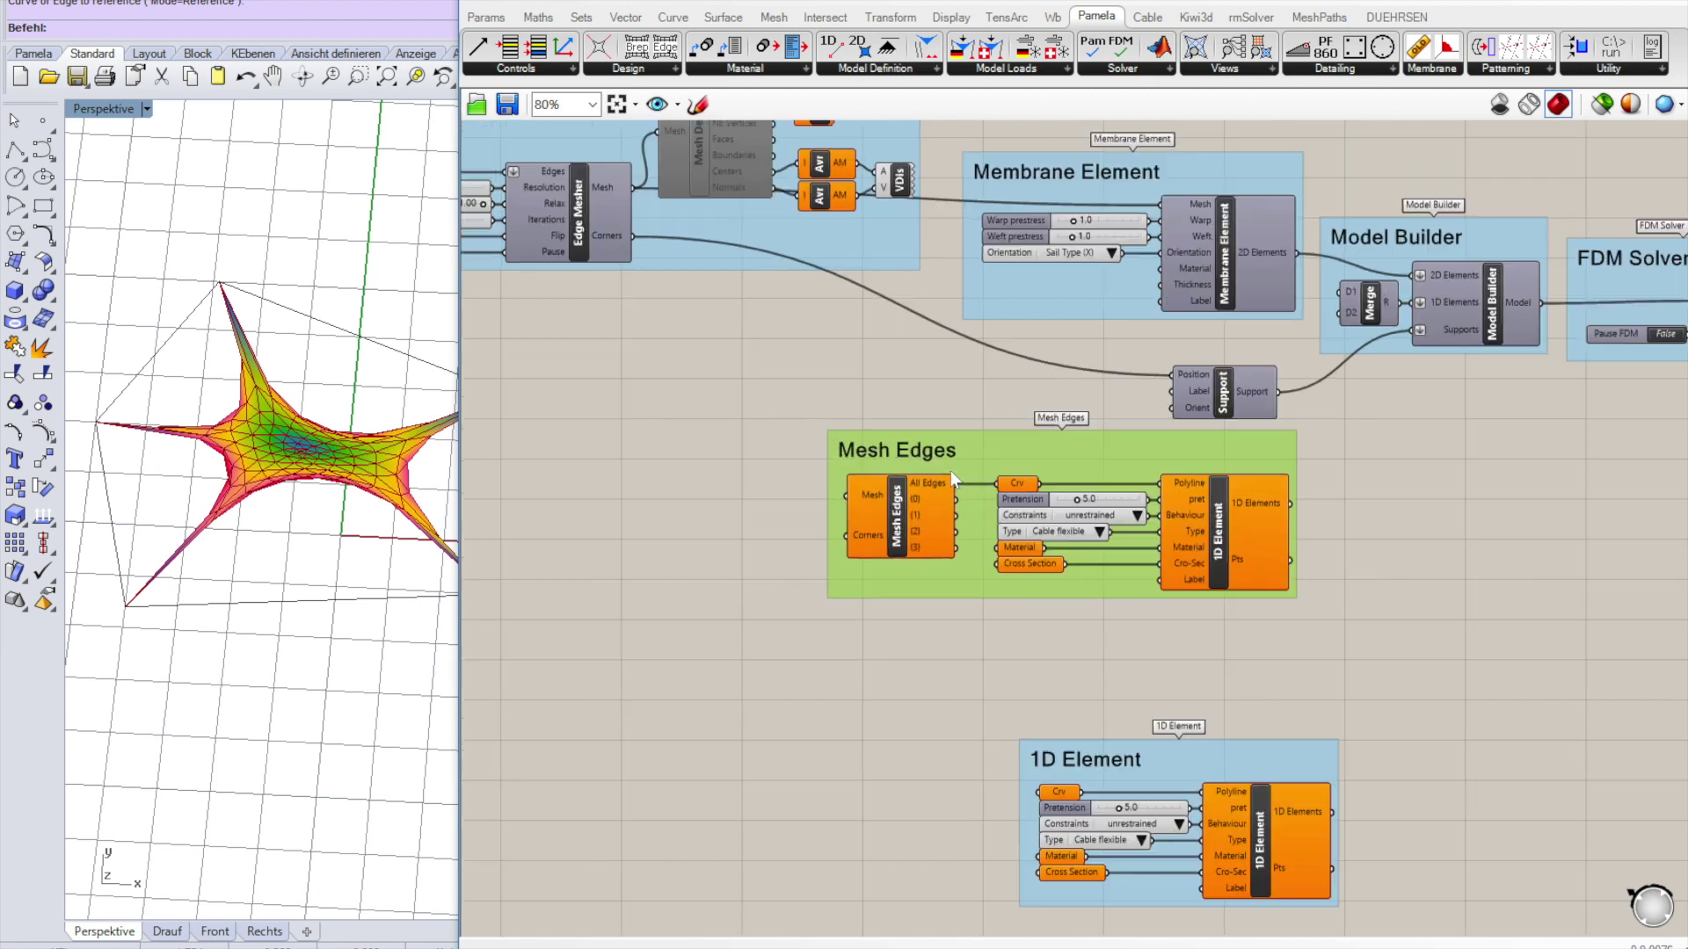
pyautogui.scroll(-2, 710, 343)
pyautogui.scroll(2, 678, 311)
pyautogui.scroll(-2, 671, 276)
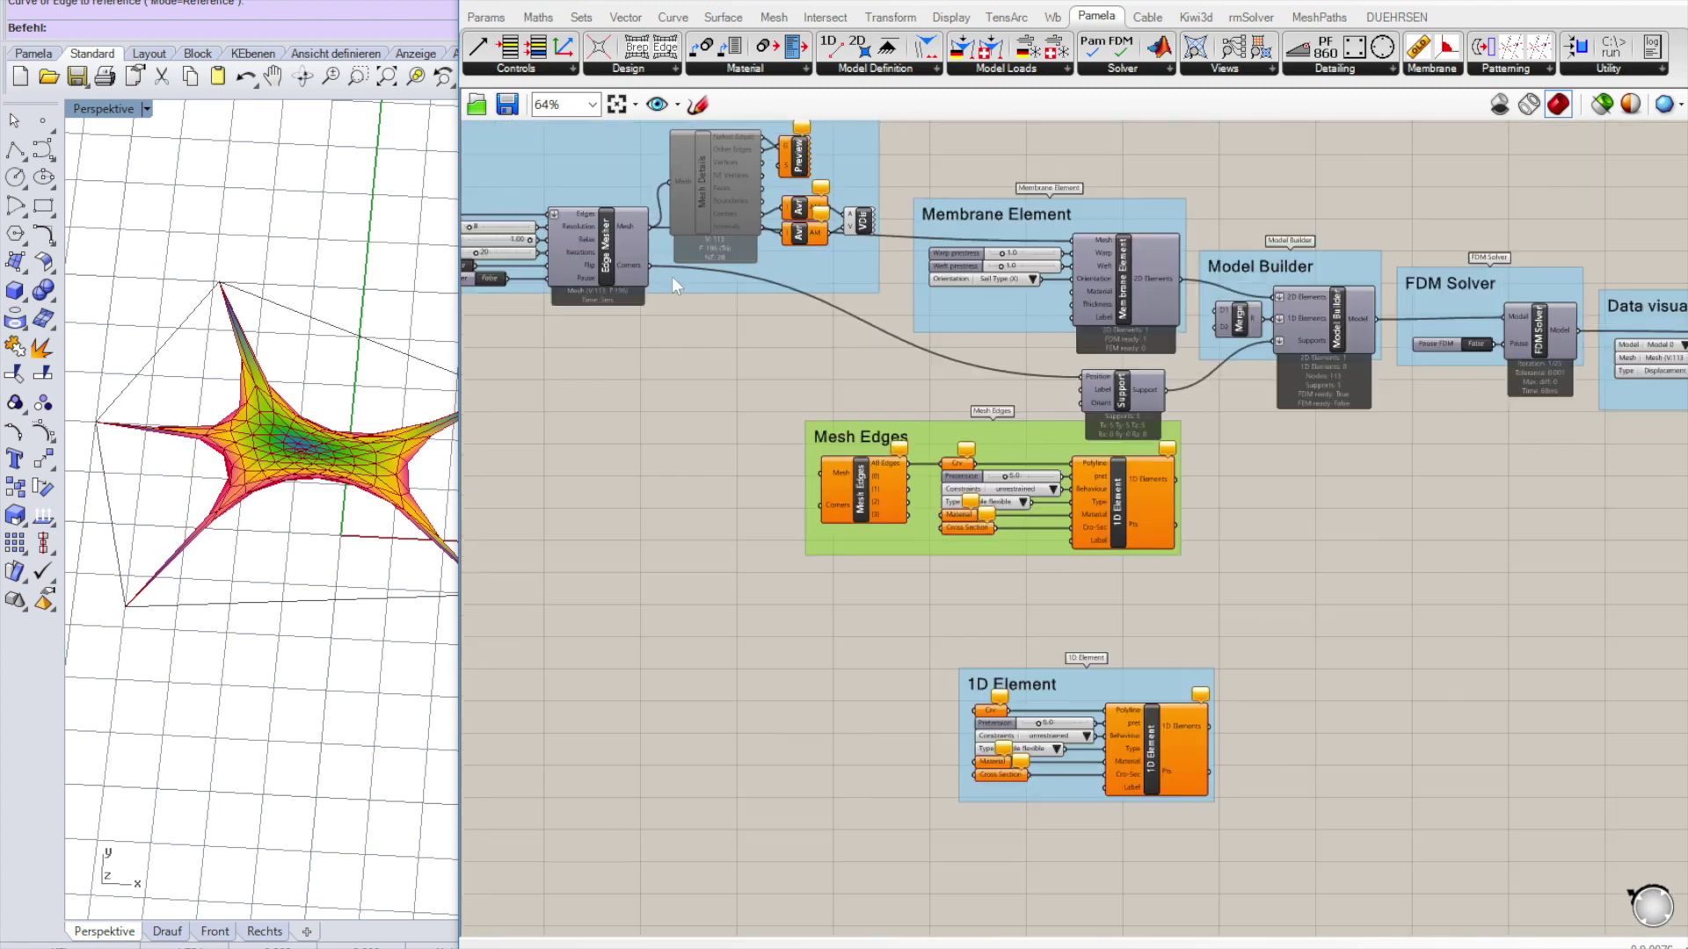
pyautogui.scroll(2, 626, 197)
pyautogui.scroll(1, 626, 197)
# Wire the Edge Mesher's Mesh and Corners outputs into Mesh Edges.
pyautogui.moveTo(684, 262); pyautogui.dragTo(1003, 734)
pyautogui.moveTo(674, 323); pyautogui.dragTo(1003, 796)
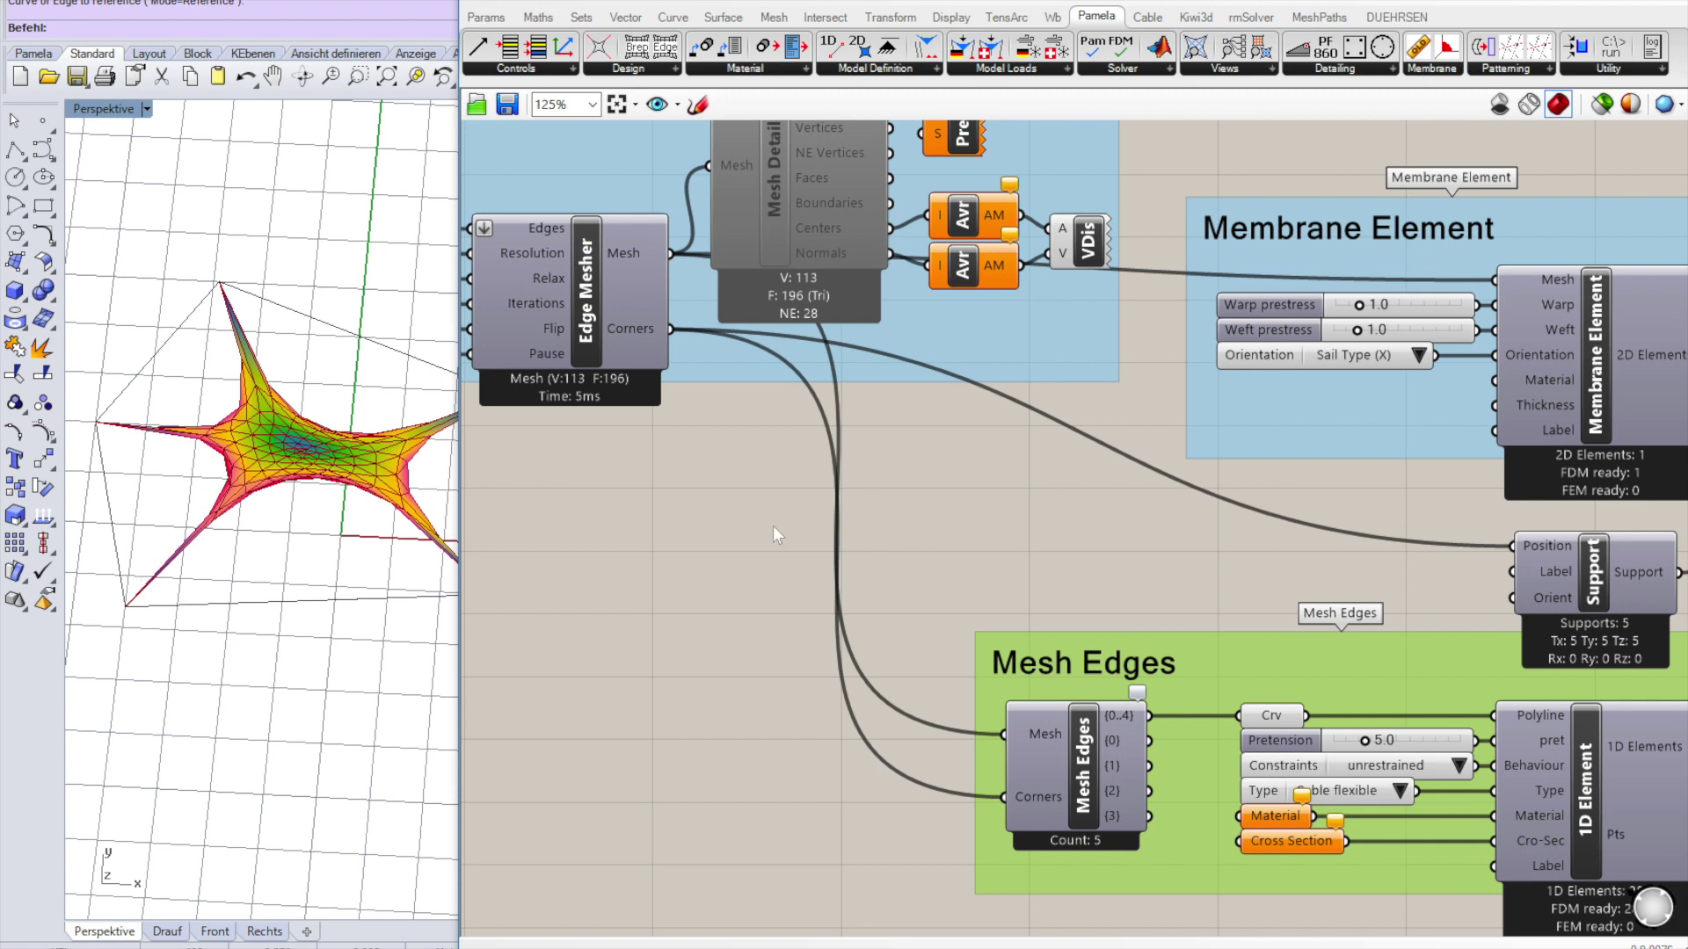
pyautogui.scroll(-1, 773, 526)
pyautogui.scroll(3, 1173, 837)
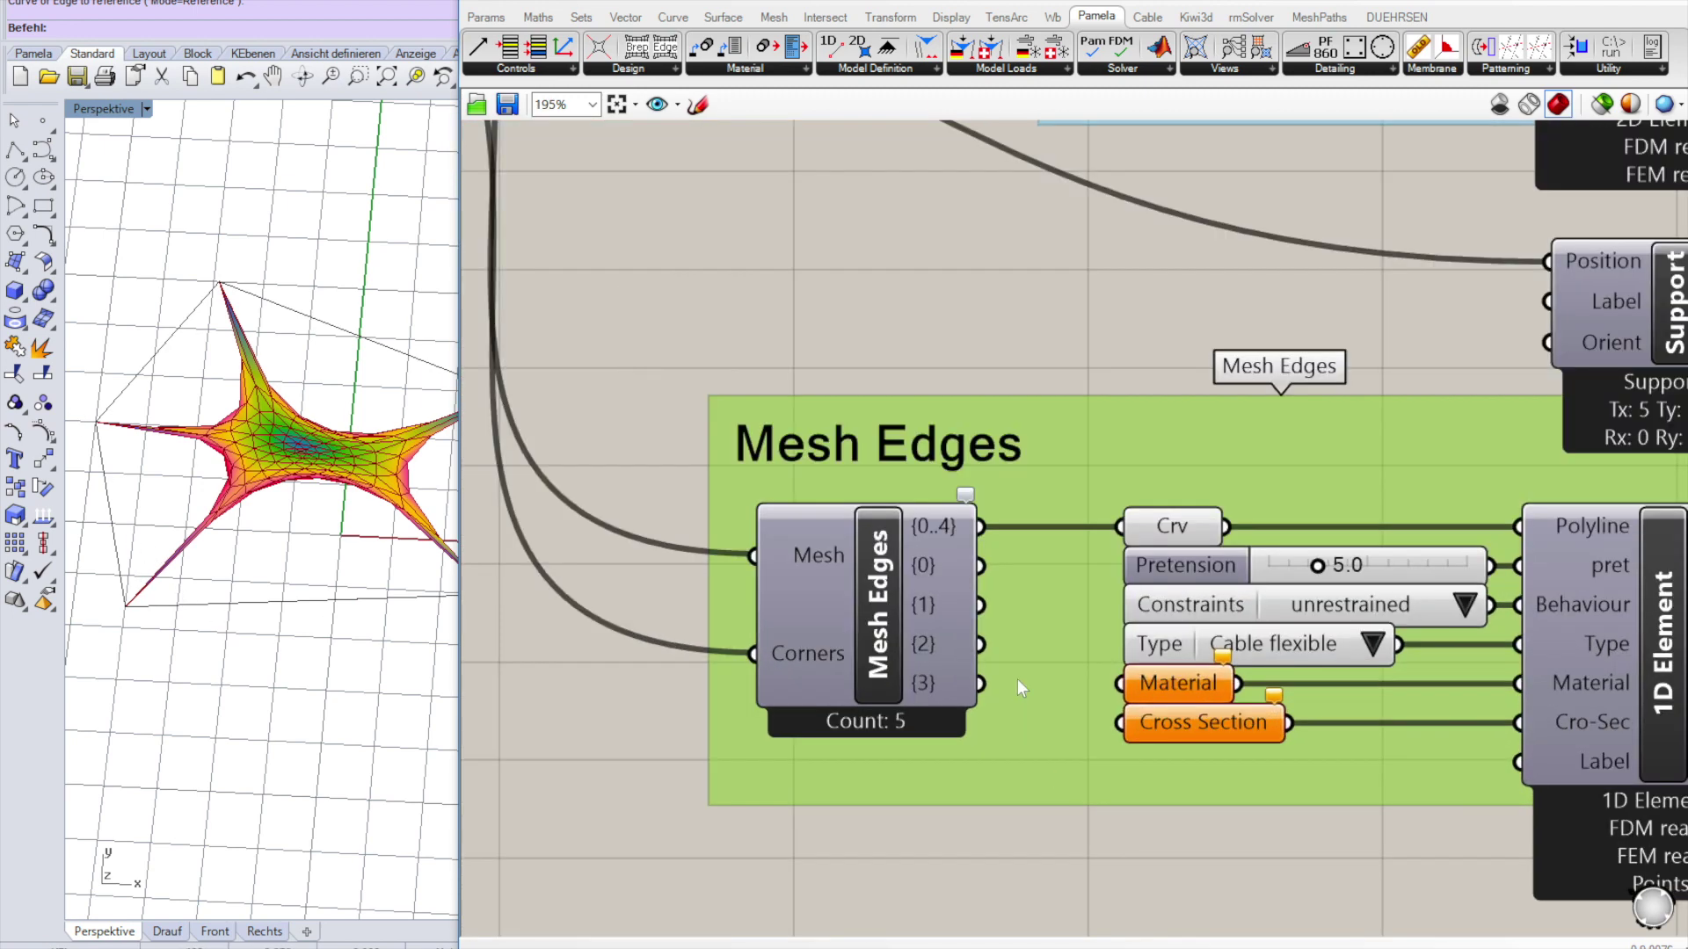
pyautogui.scroll(1, 1176, 531)
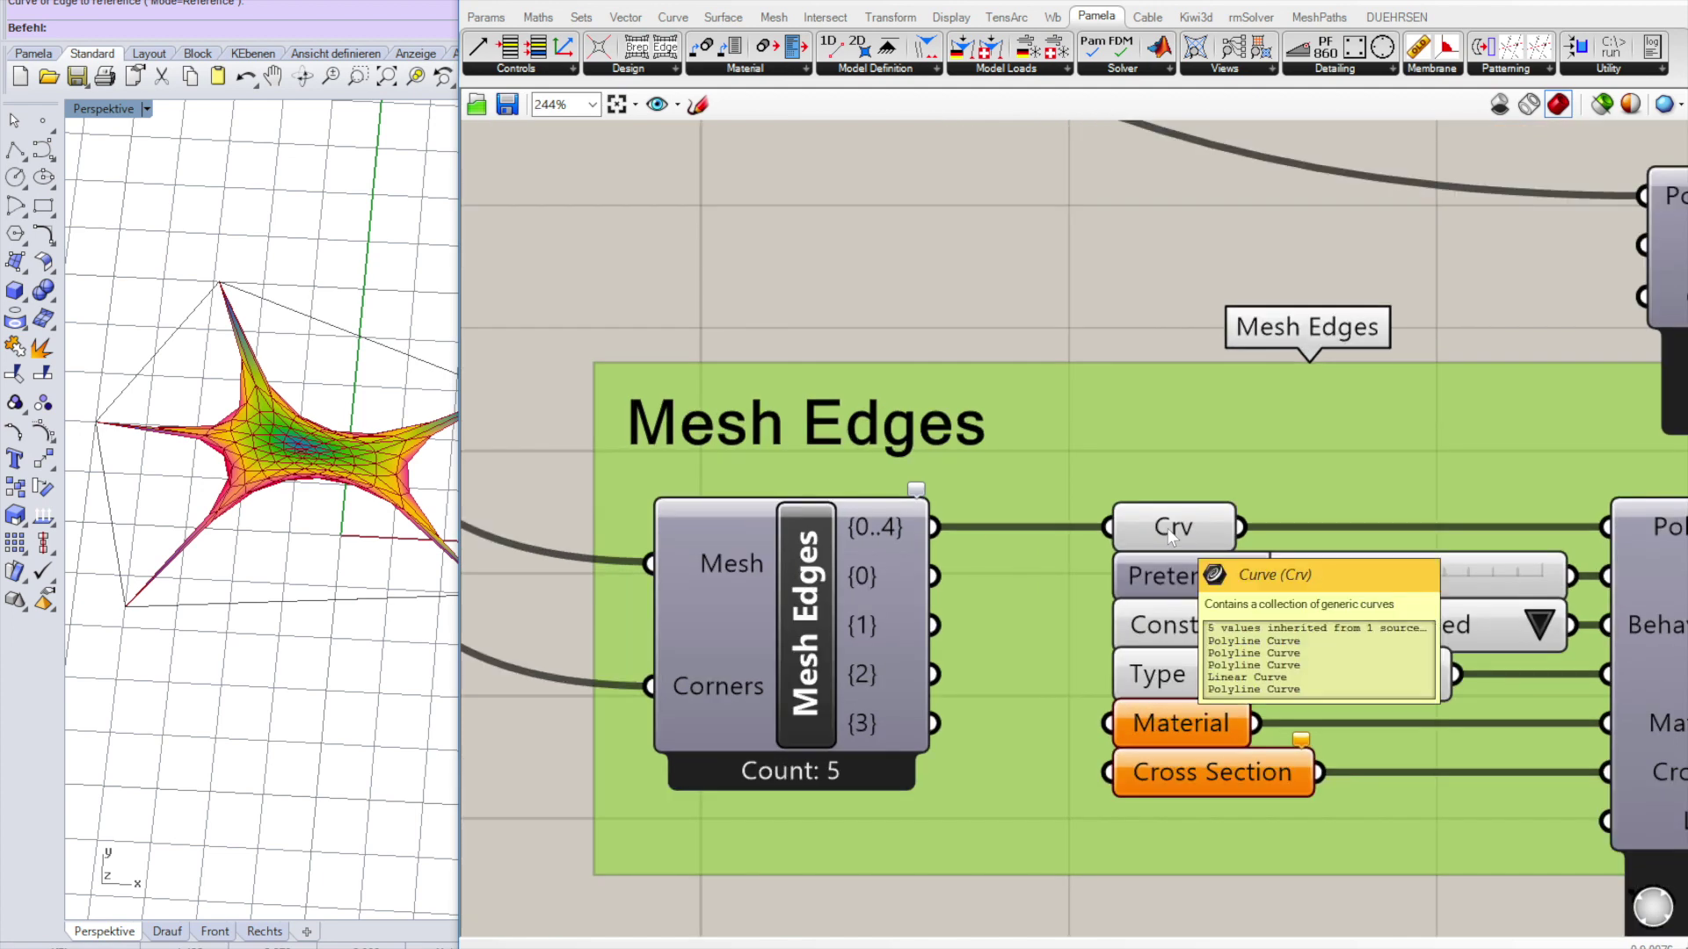
pyautogui.scroll(-6, 1168, 529)
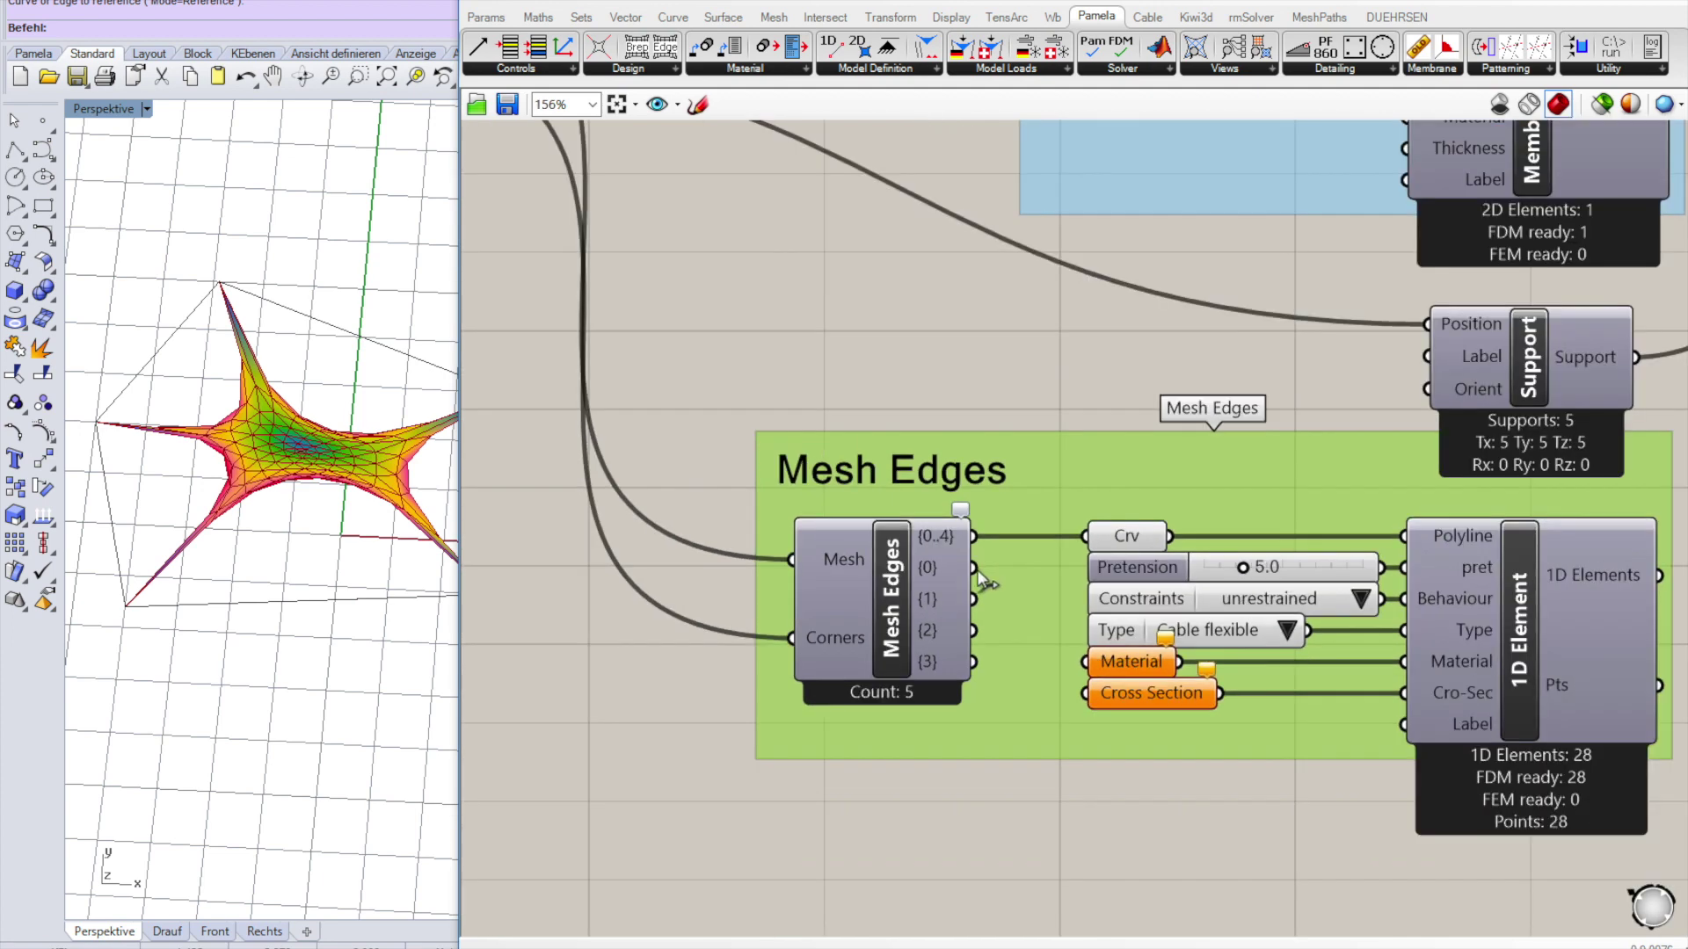
pyautogui.scroll(2, 1300, 540)
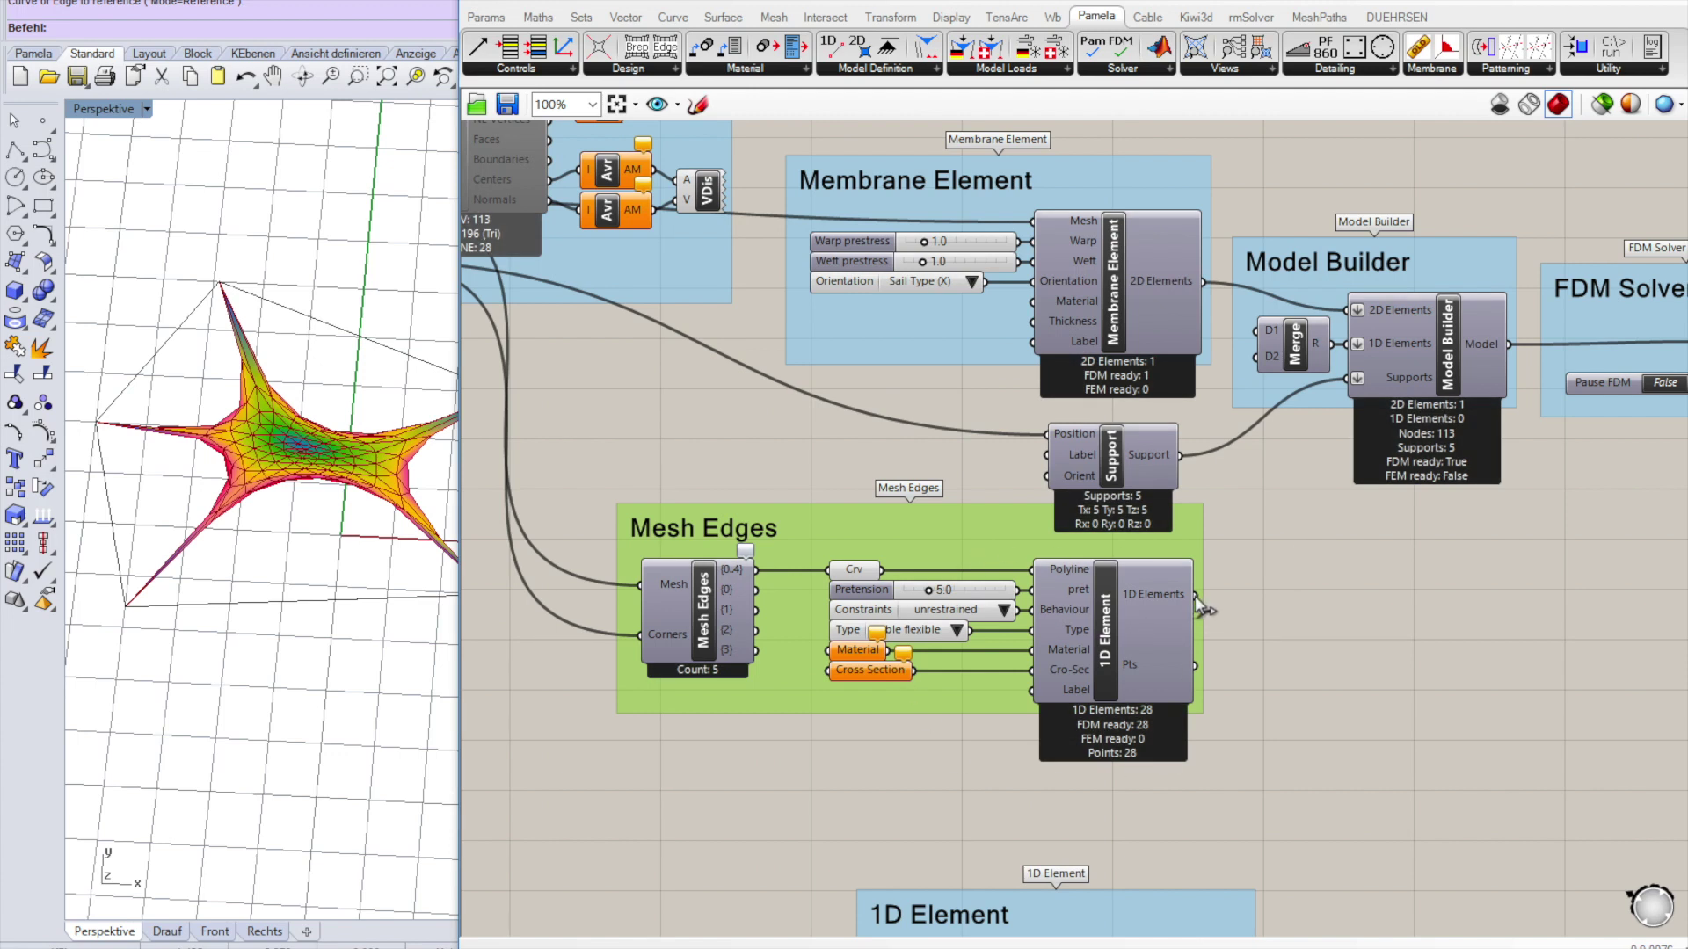
# Merge the 28 edge cables into the model at pretension 3.2 and move the spare 1D Element group below.
pyautogui.moveTo(1194, 594); pyautogui.dragTo(1264, 360)
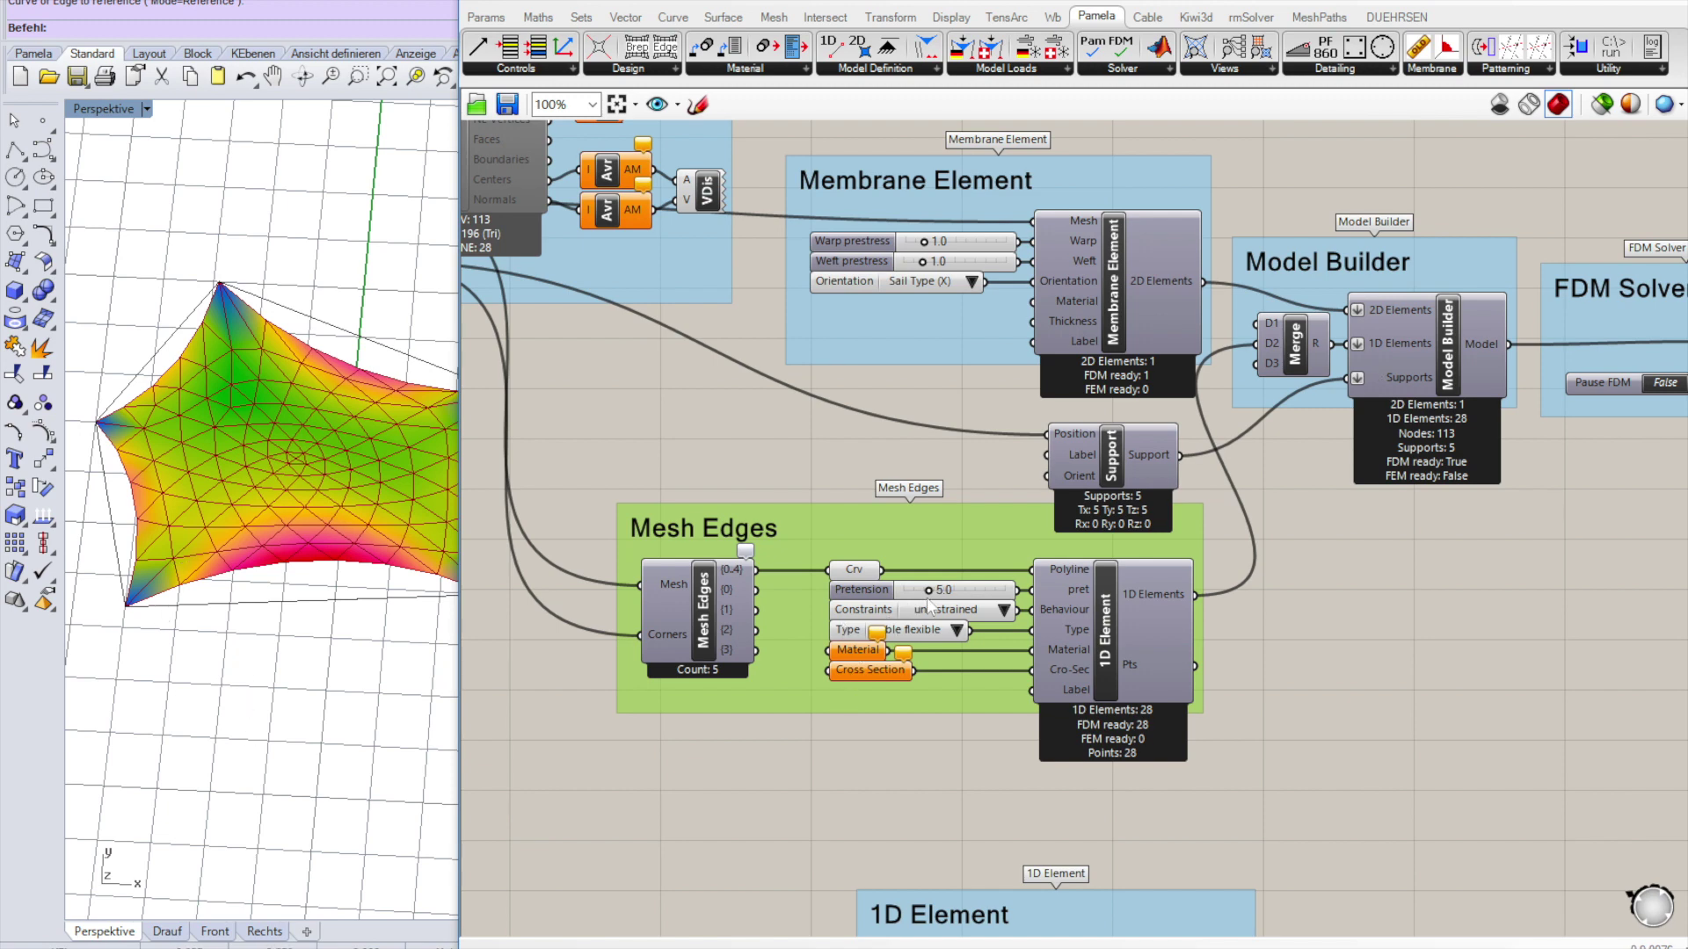
pyautogui.moveTo(929, 590)
pyautogui.mouseDown()
pyautogui.moveTo(966, 593)
pyautogui.moveTo(892, 593)
pyautogui.moveTo(967, 597)
pyautogui.moveTo(920, 594)
pyautogui.mouseUp()
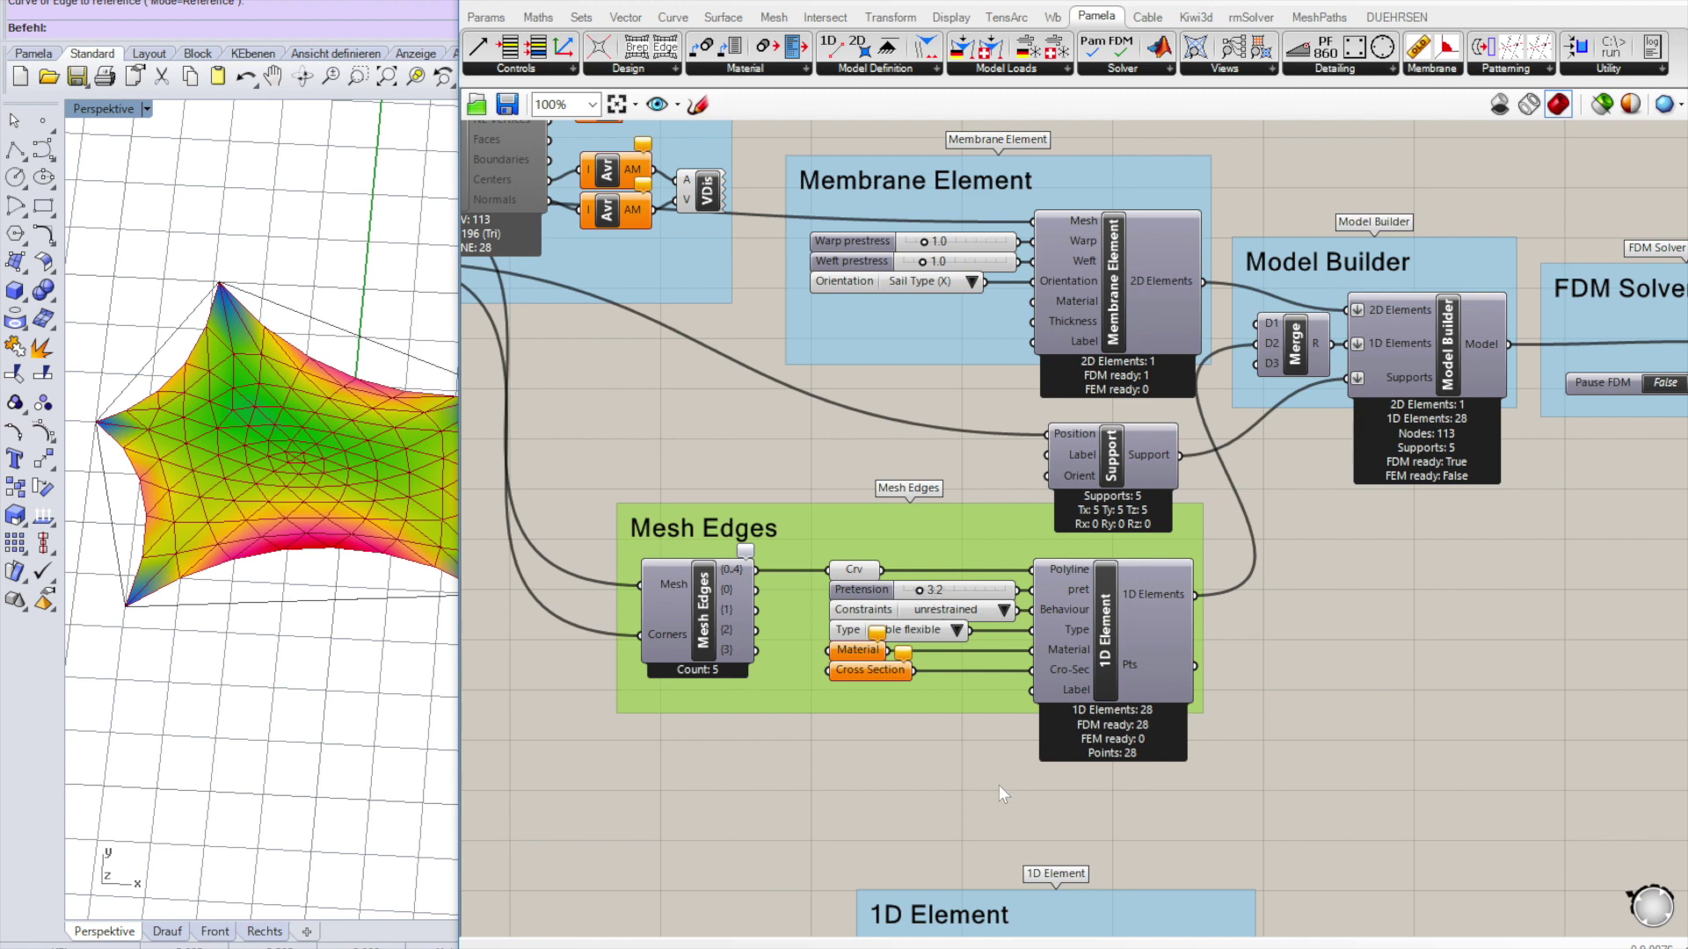
pyautogui.scroll(-3, 1031, 577)
pyautogui.moveTo(1066, 788); pyautogui.dragTo(1048, 684)
pyautogui.scroll(3, 953, 624)
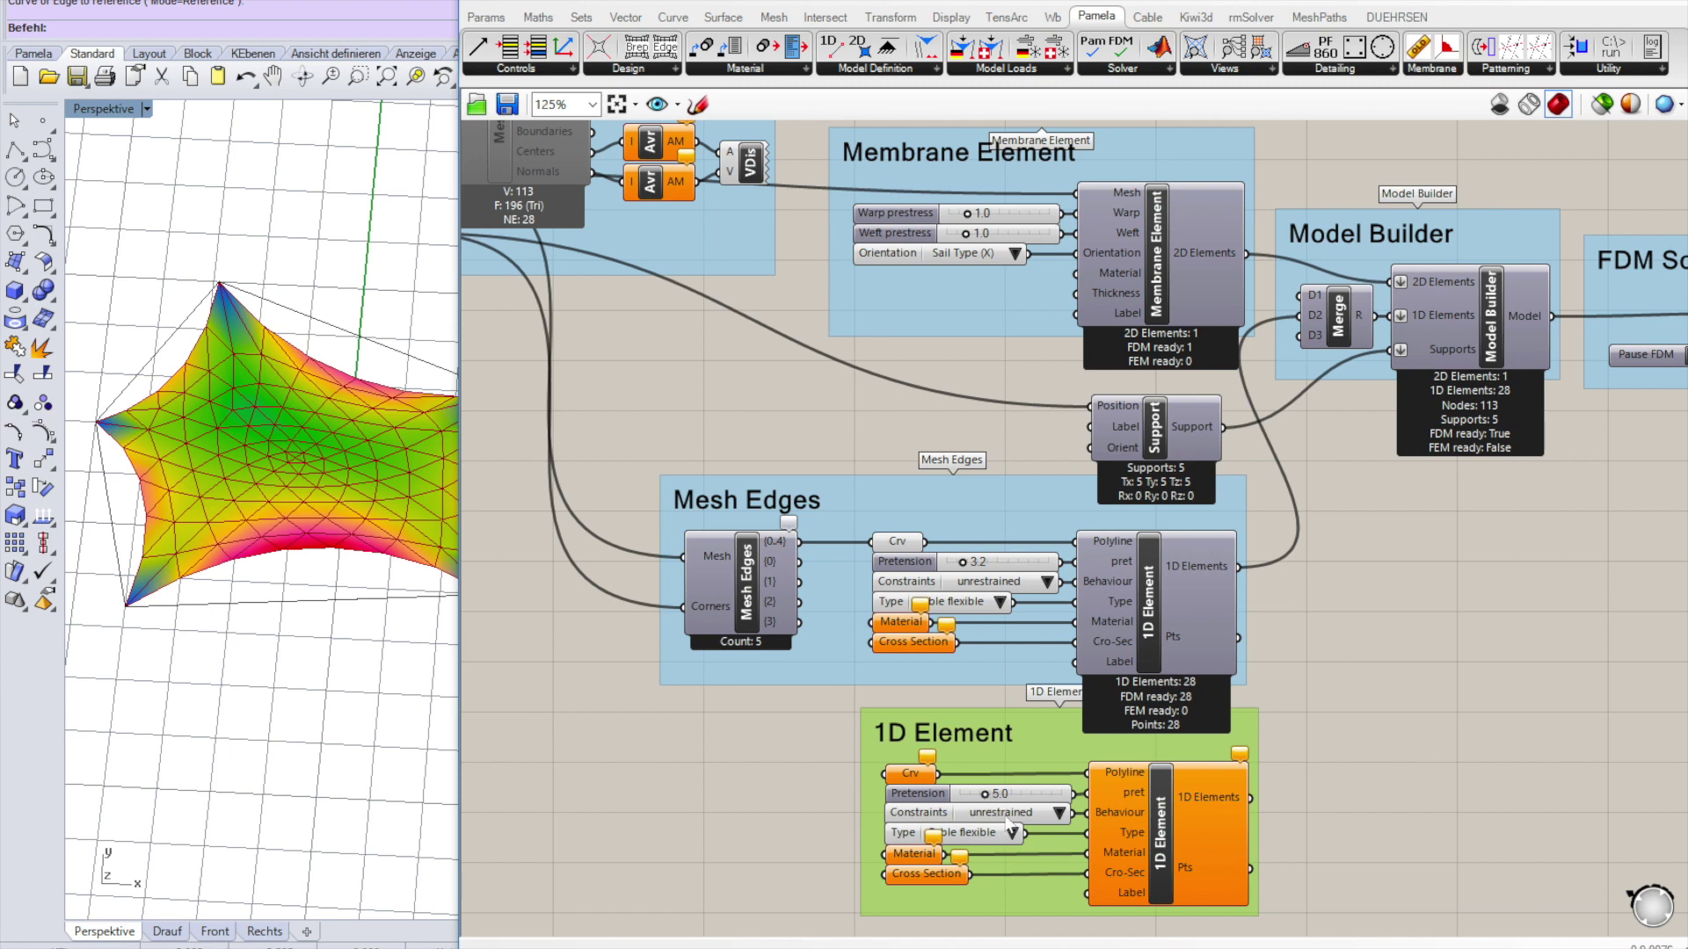
pyautogui.scroll(2, 1008, 823)
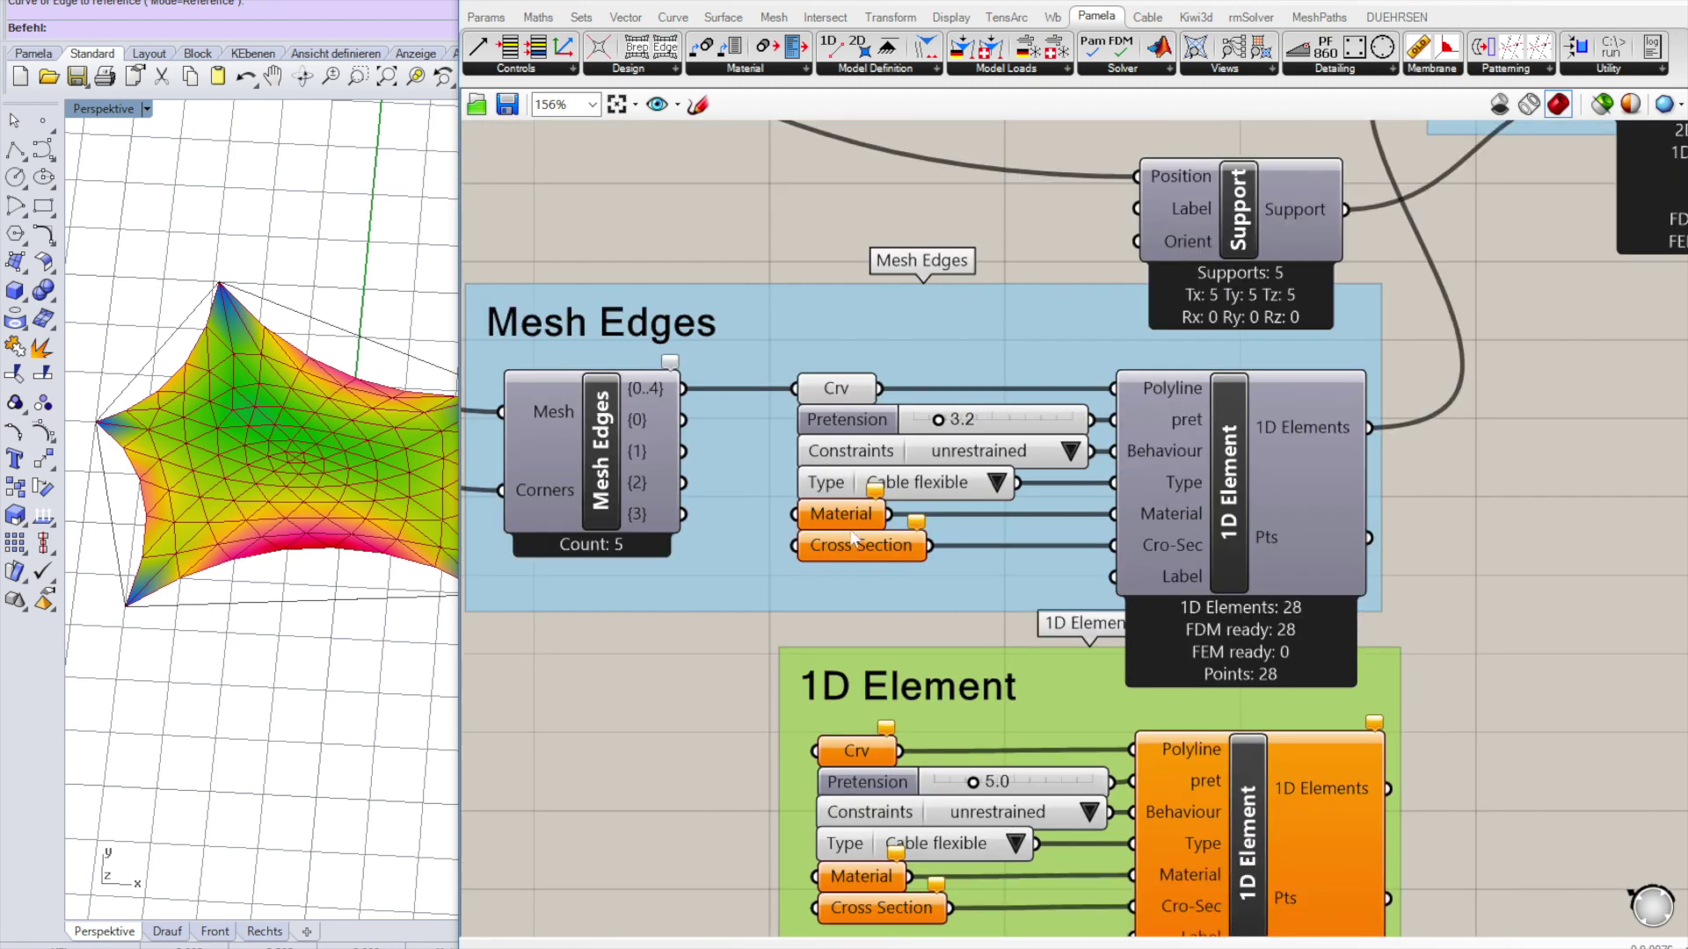
pyautogui.scroll(-1, 958, 556)
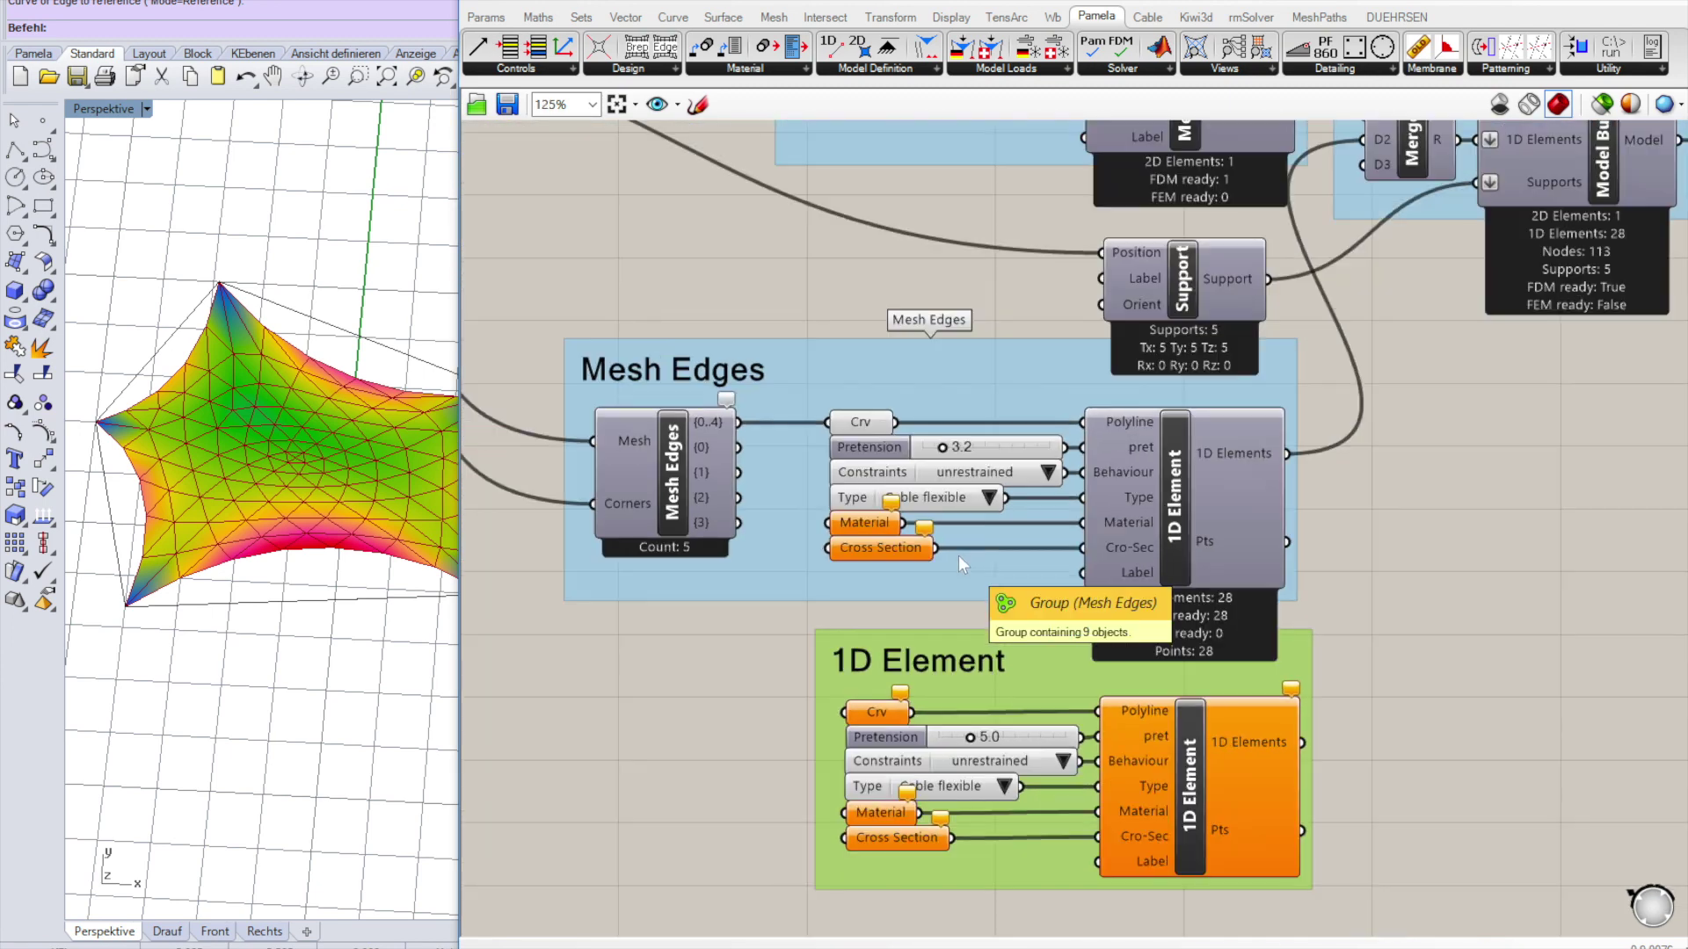
# Restrict the first cable group's curves to edges {0} and {1}.
pyautogui.rightClick(856, 424)
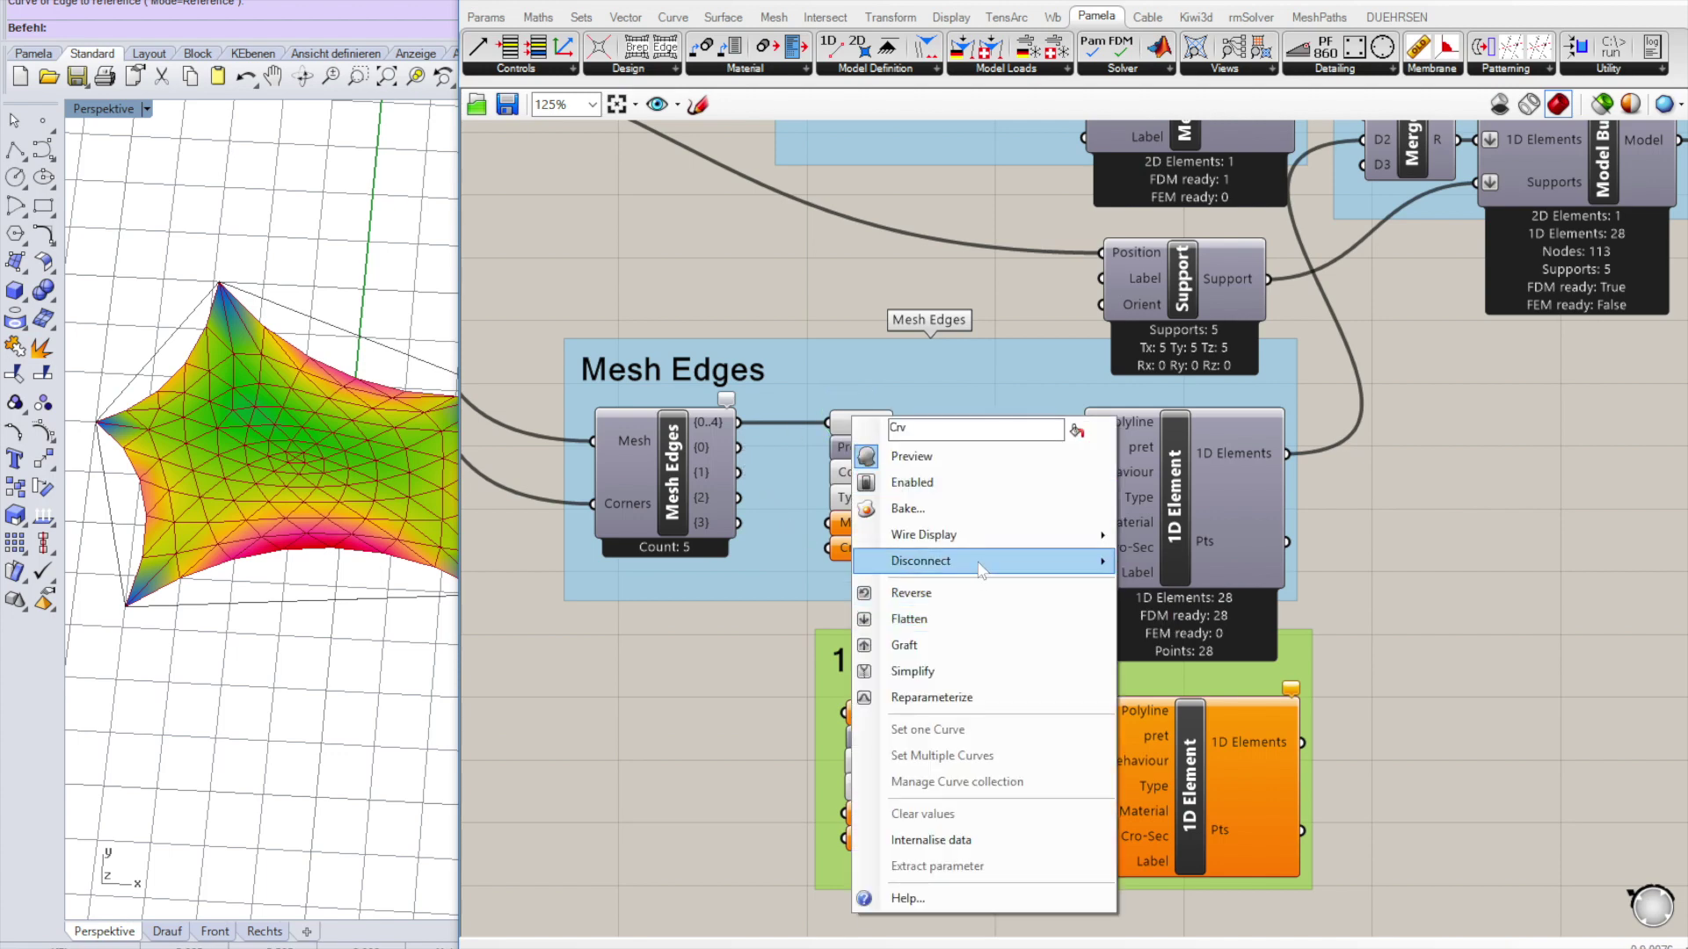
pyautogui.moveTo(981, 563)
pyautogui.click(1182, 597)
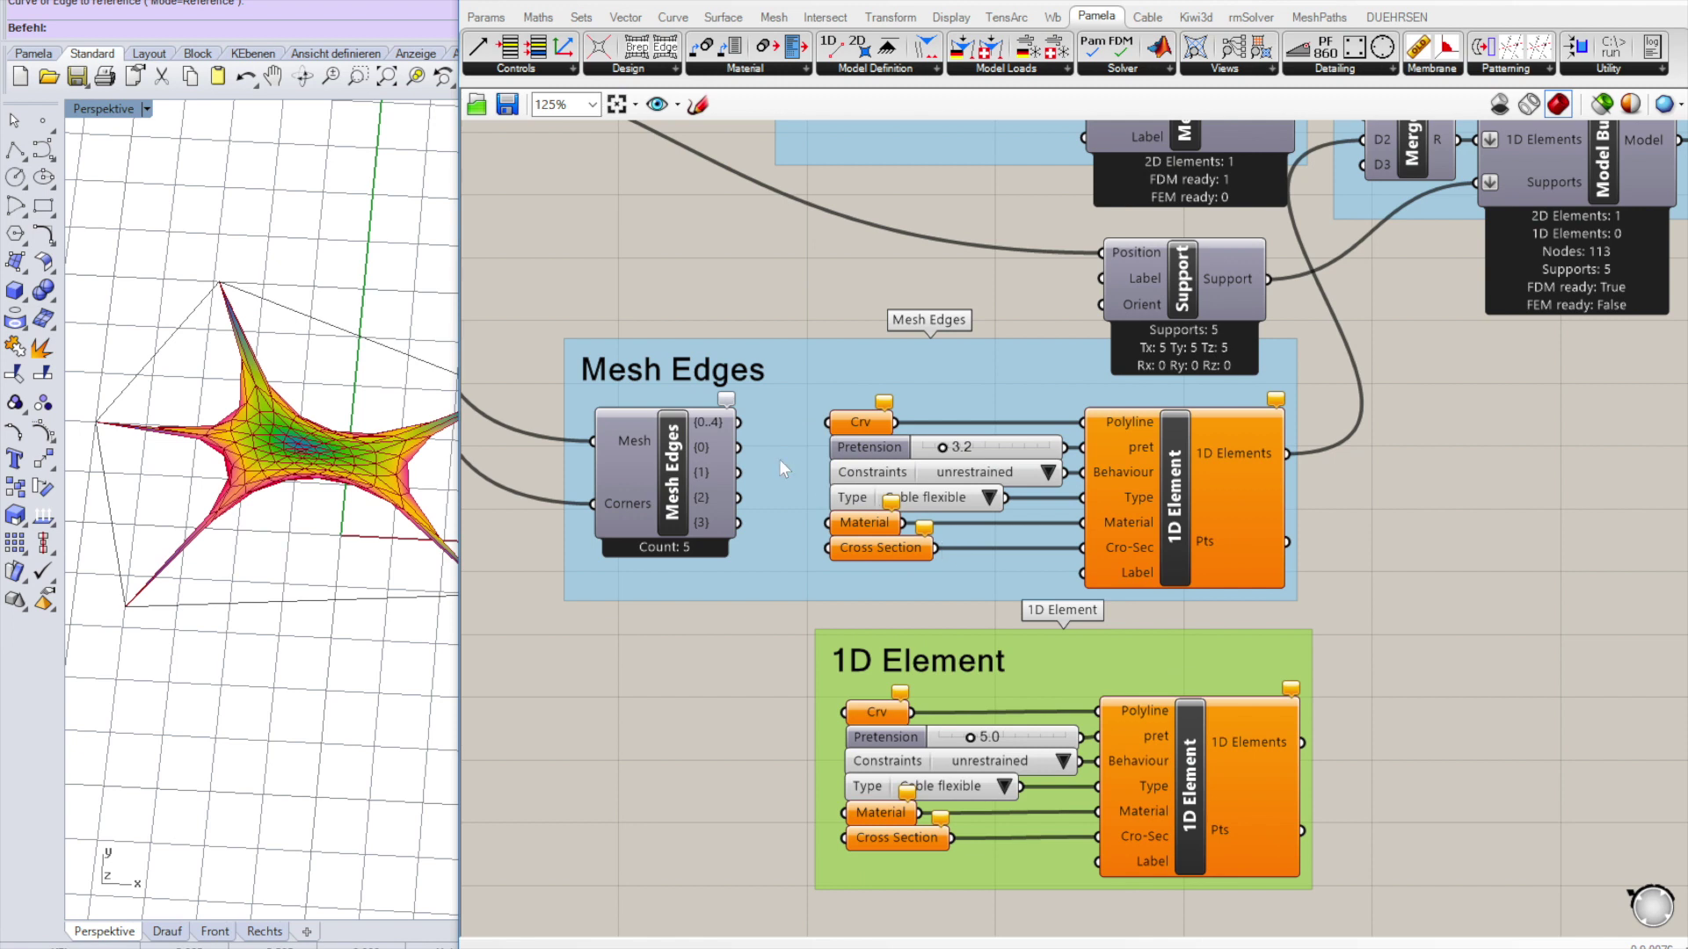
pyautogui.moveTo(739, 423); pyautogui.dragTo(828, 423)
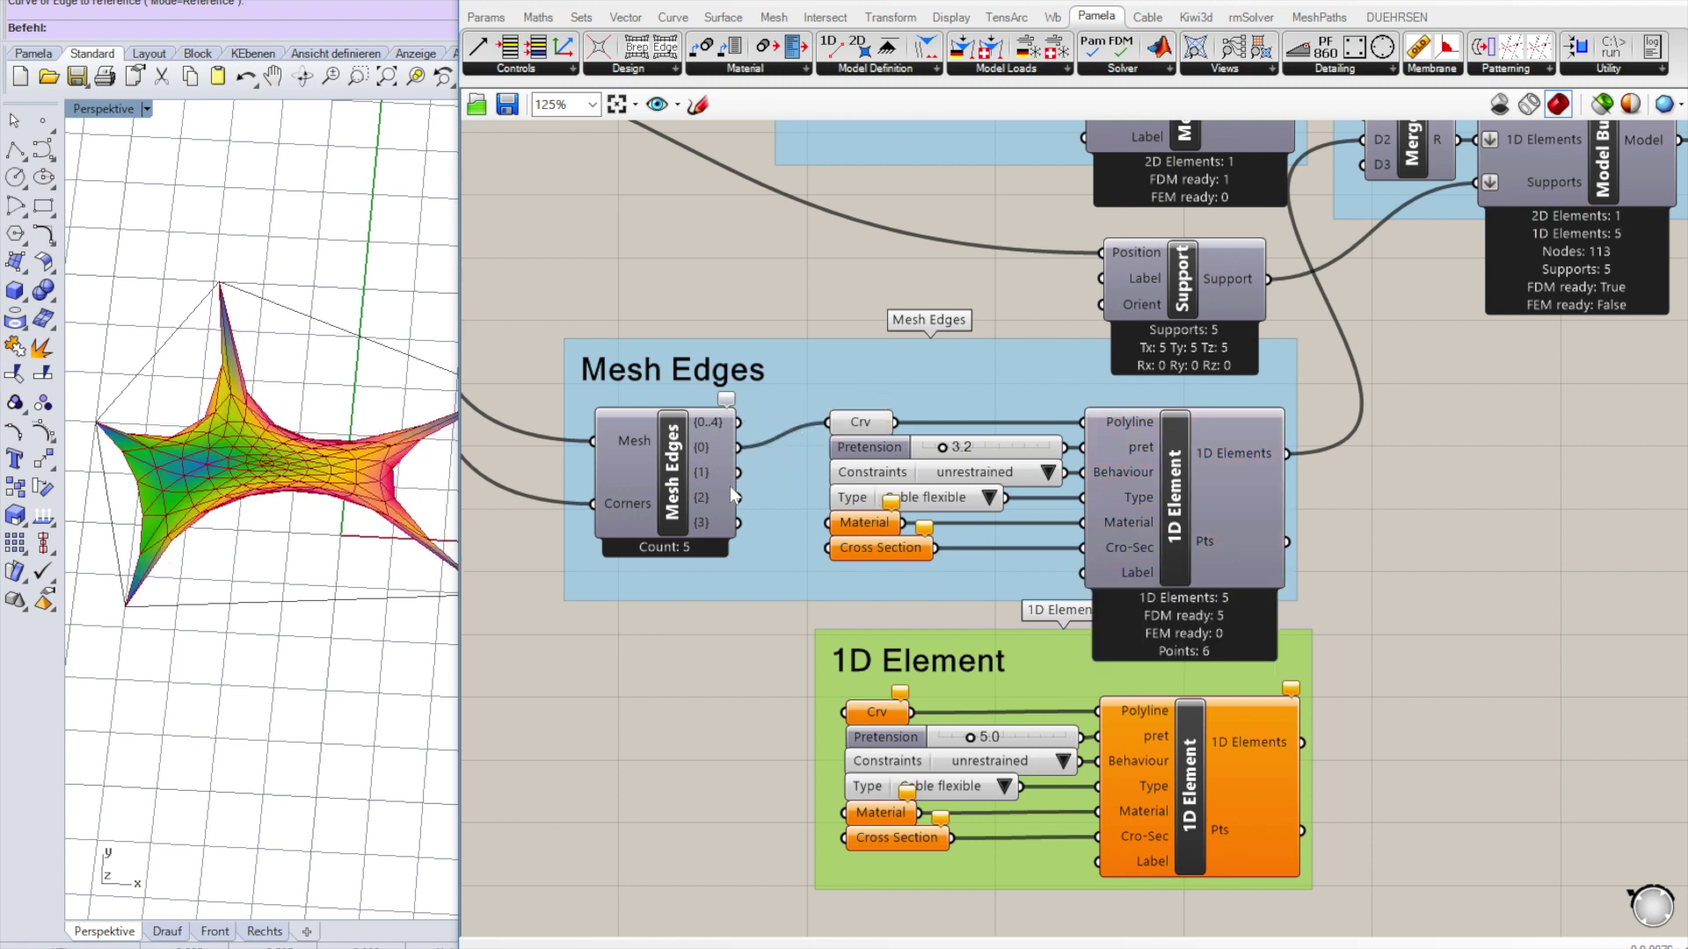
pyautogui.click(747, 466)
pyautogui.keyDown('shift'); pyautogui.moveTo(753, 474); pyautogui.dragTo(829, 423); pyautogui.keyUp('shift')
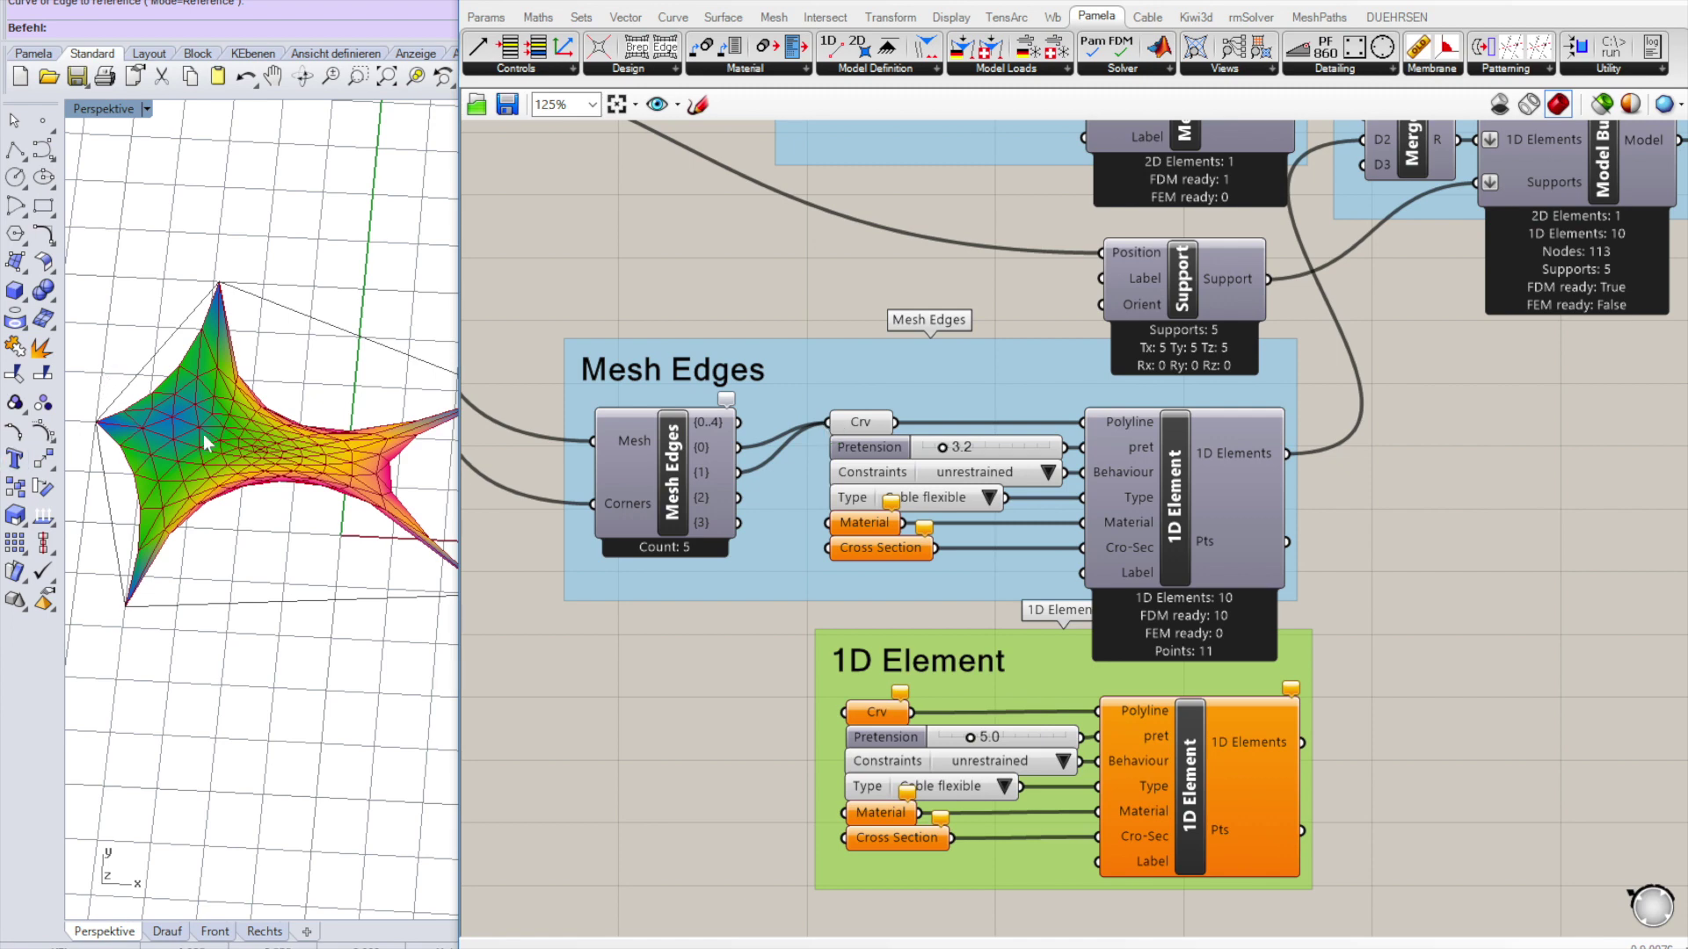
# Feed edges {2} and {4} into a second cable group, merge it, and set pretension 3.0.
pyautogui.scroll(5, 726, 546)
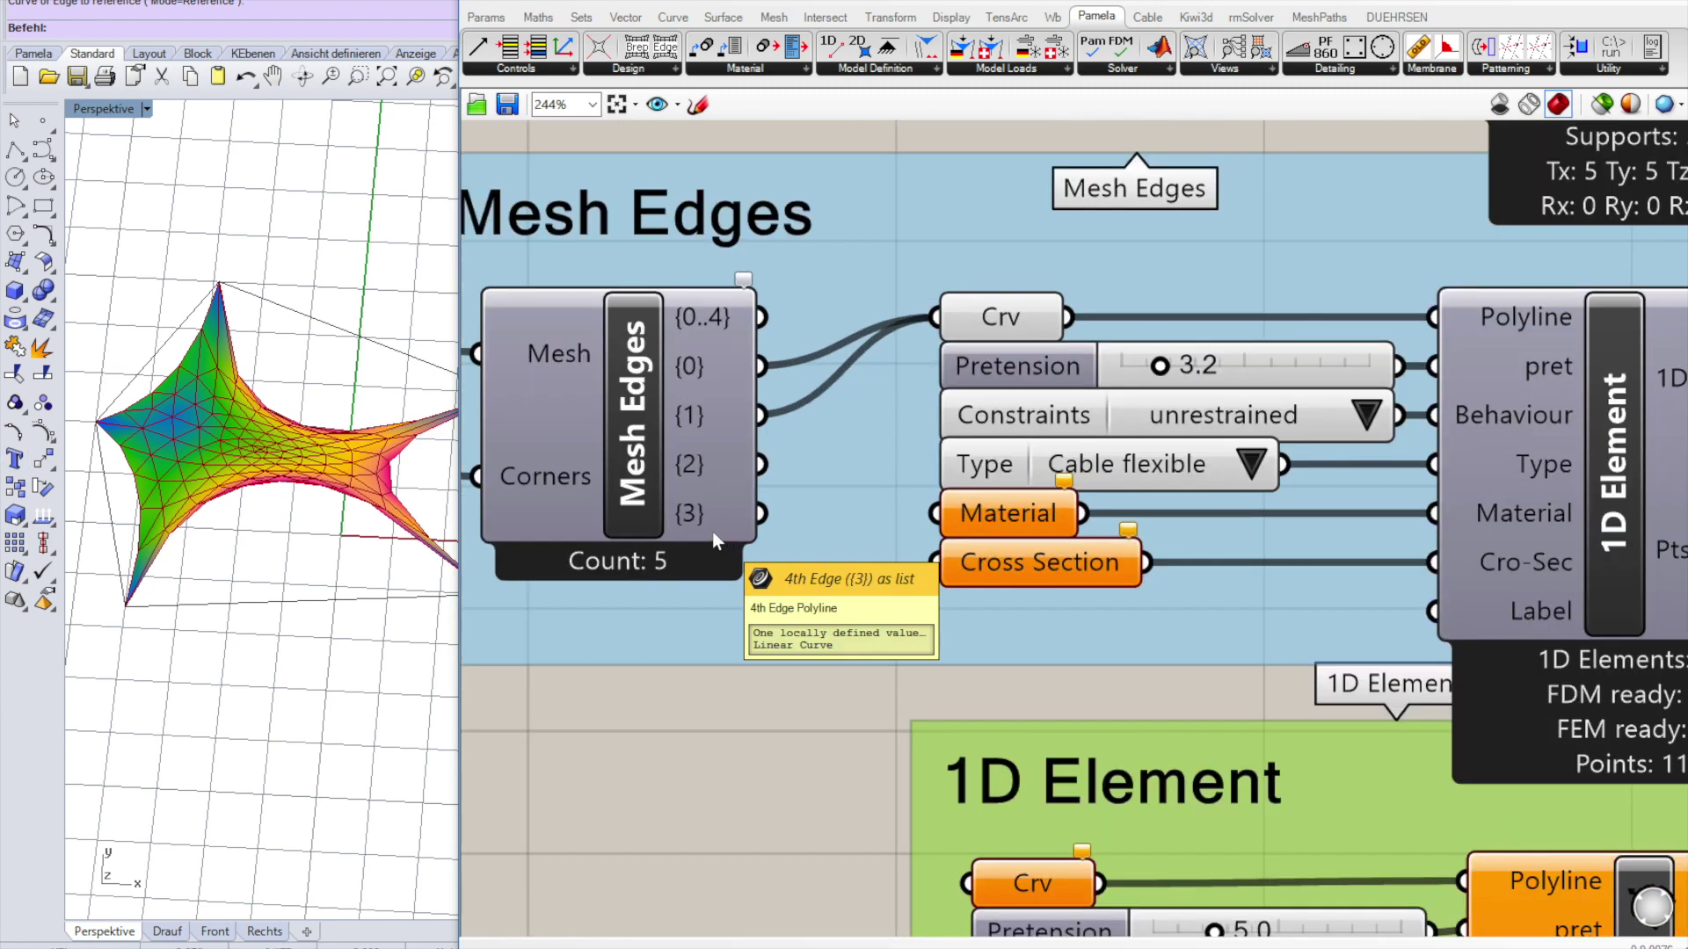
pyautogui.click(655, 544)
pyautogui.scroll(-2, 658, 549)
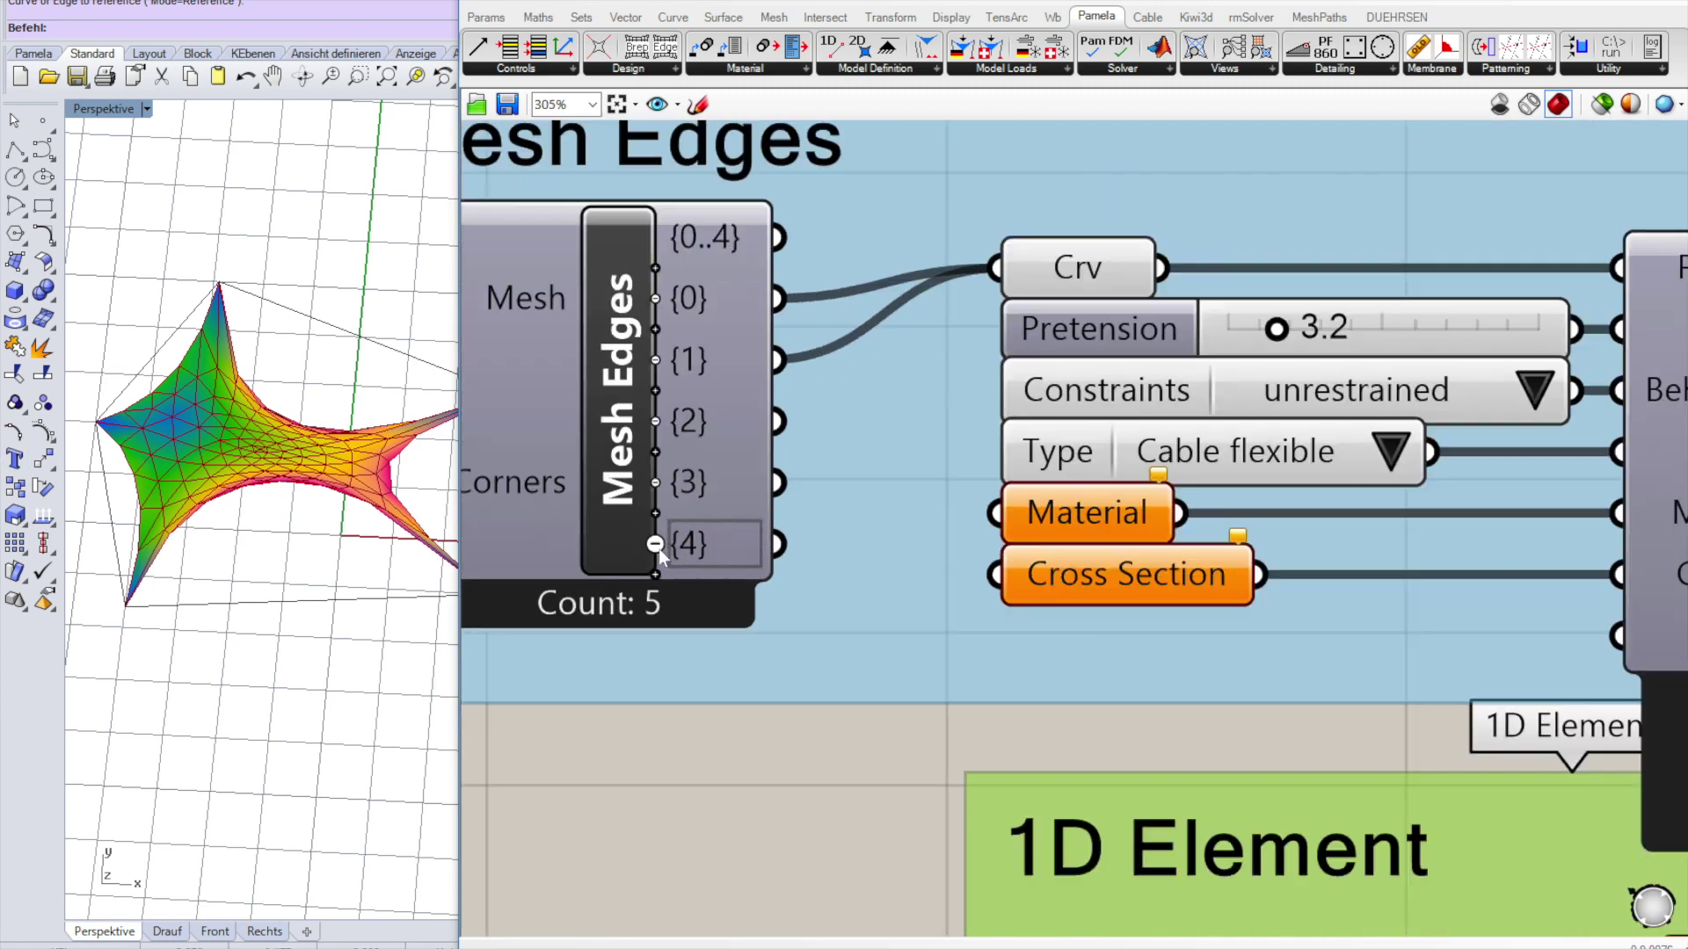
pyautogui.scroll(-2, 704, 498)
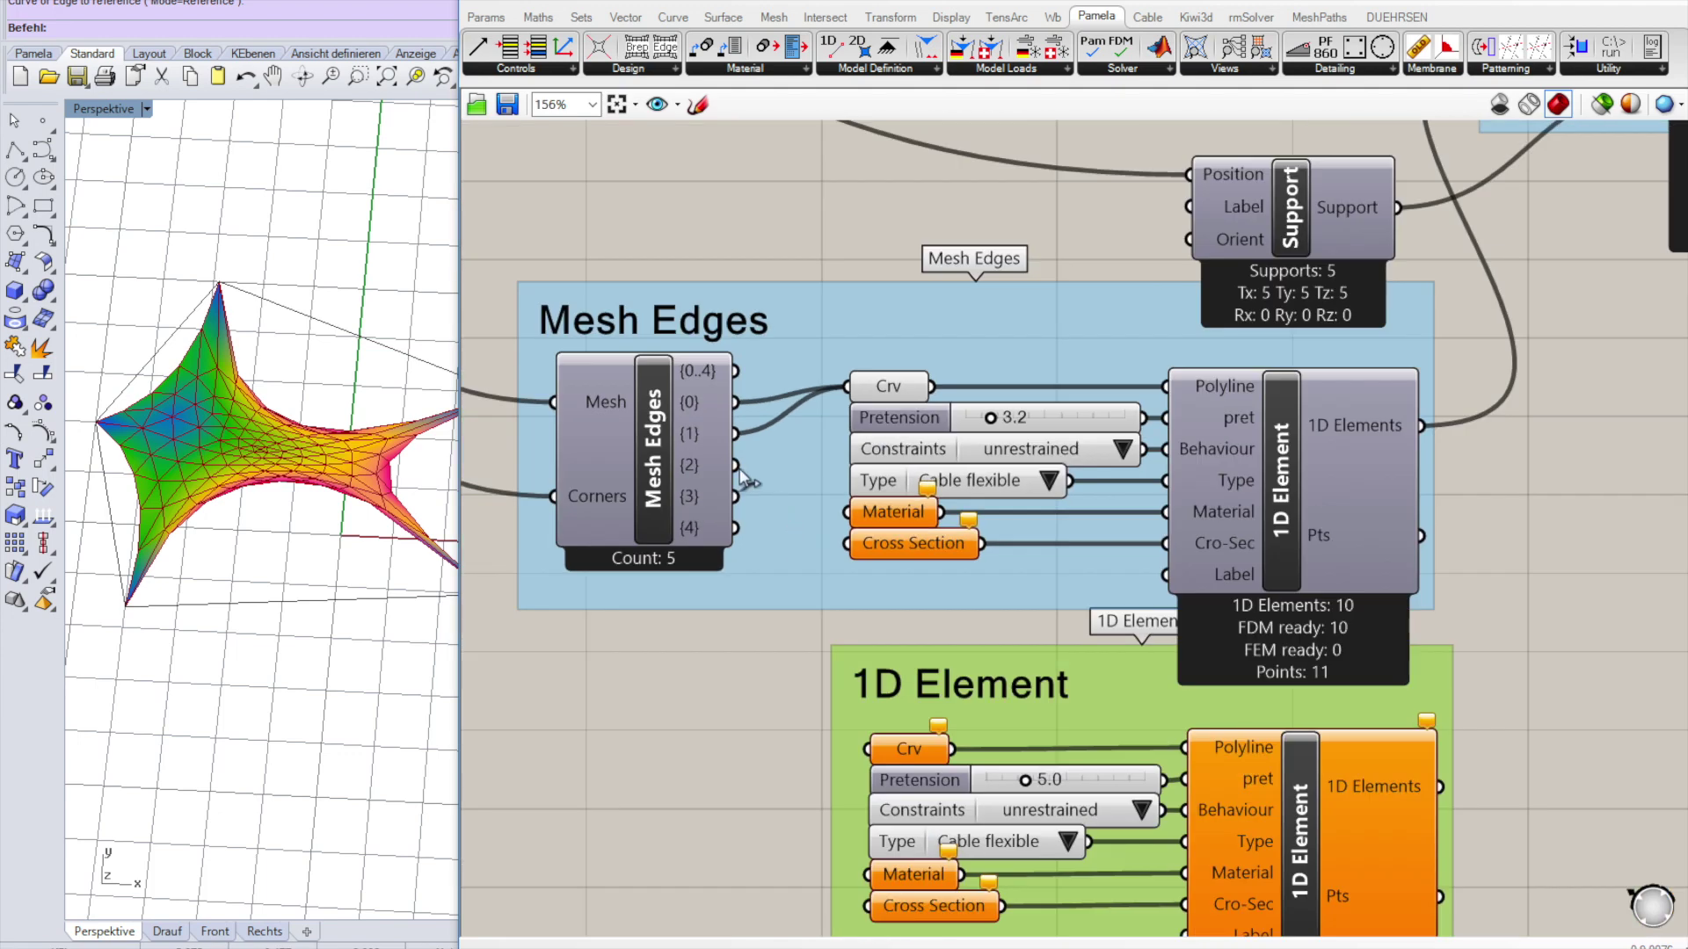
pyautogui.moveTo(736, 465); pyautogui.dragTo(868, 749)
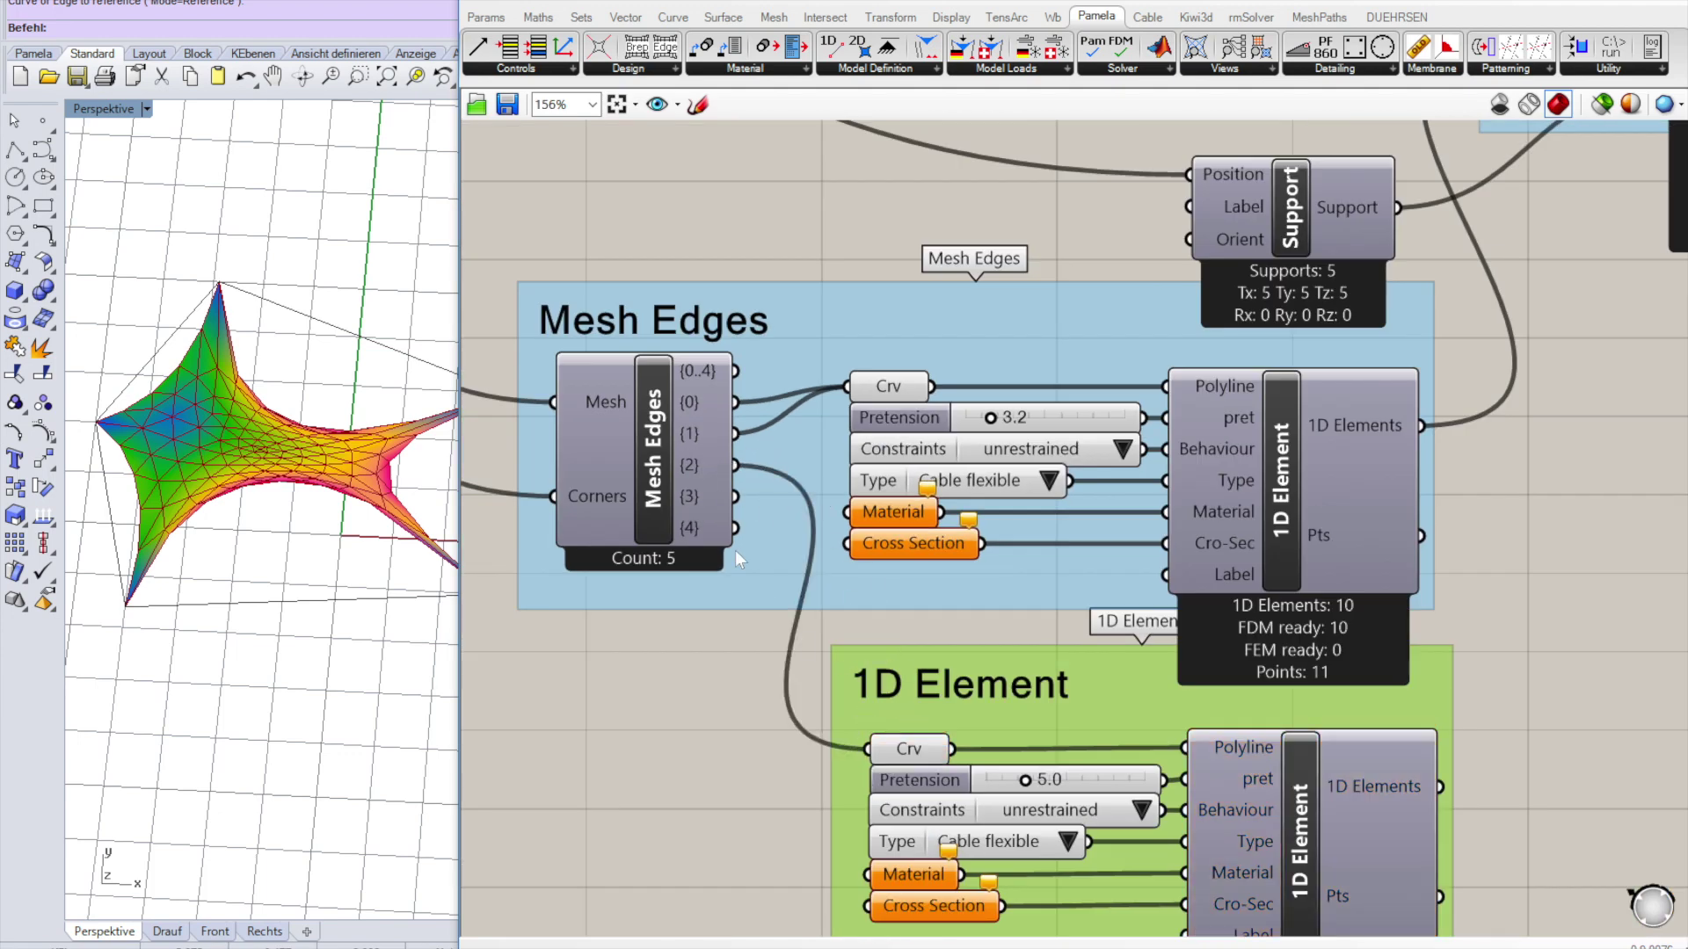
pyautogui.moveTo(735, 528); pyautogui.dragTo(867, 751)
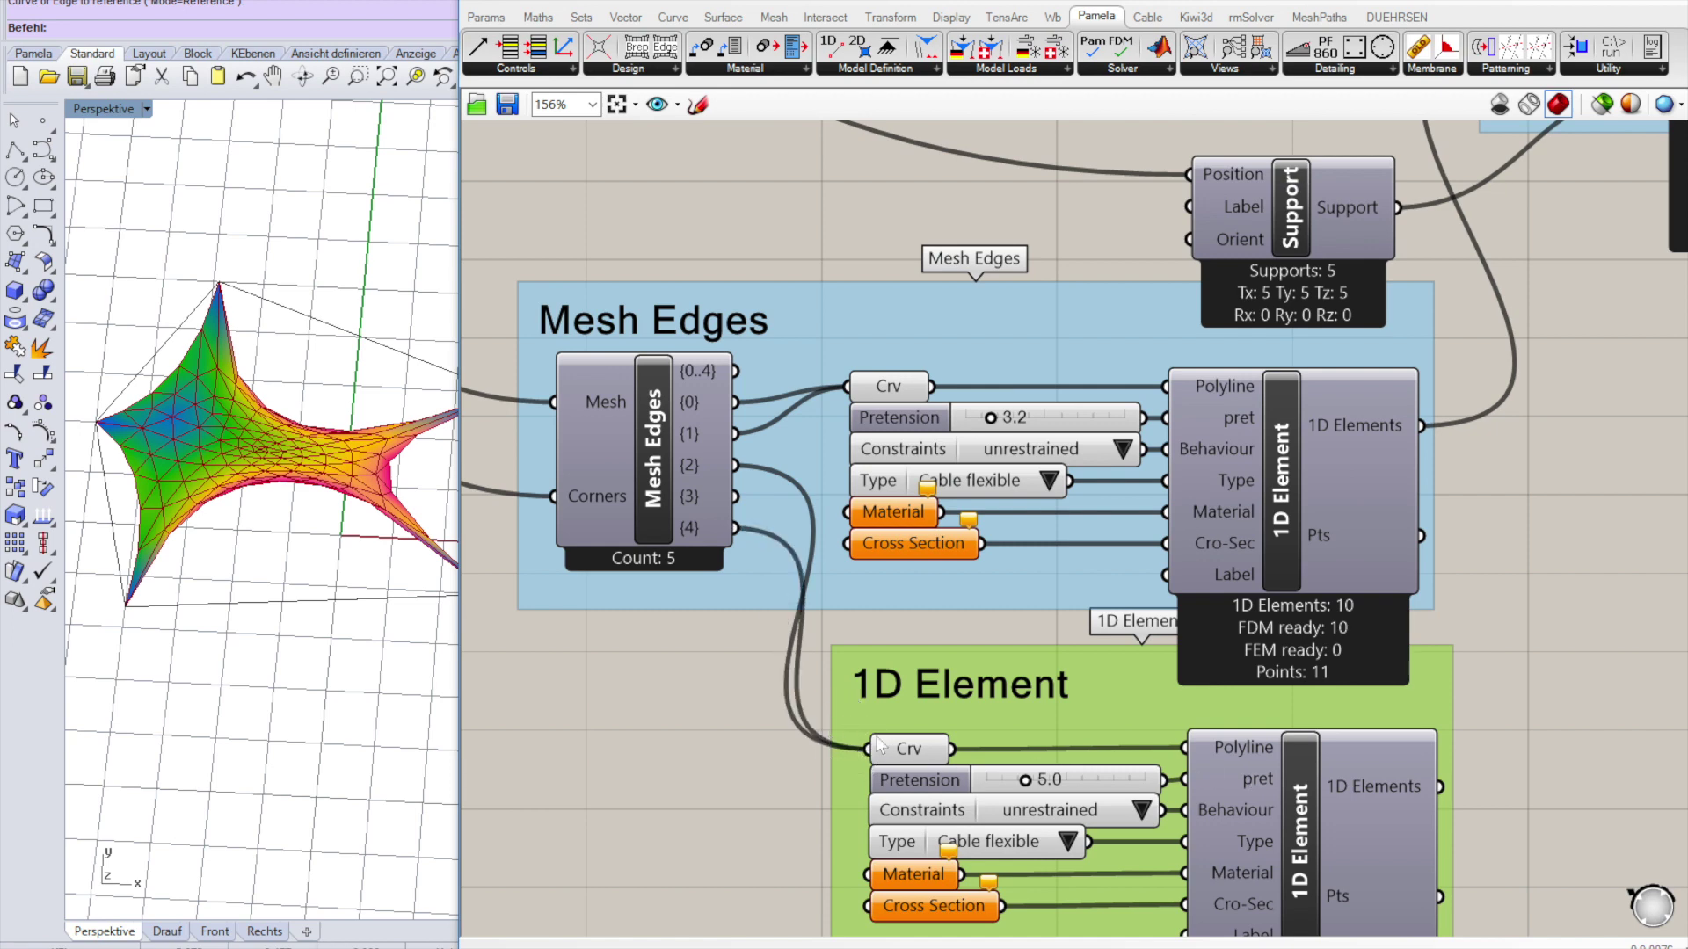
pyautogui.scroll(-2, 878, 745)
pyautogui.moveTo(1211, 760); pyautogui.dragTo(1261, 296)
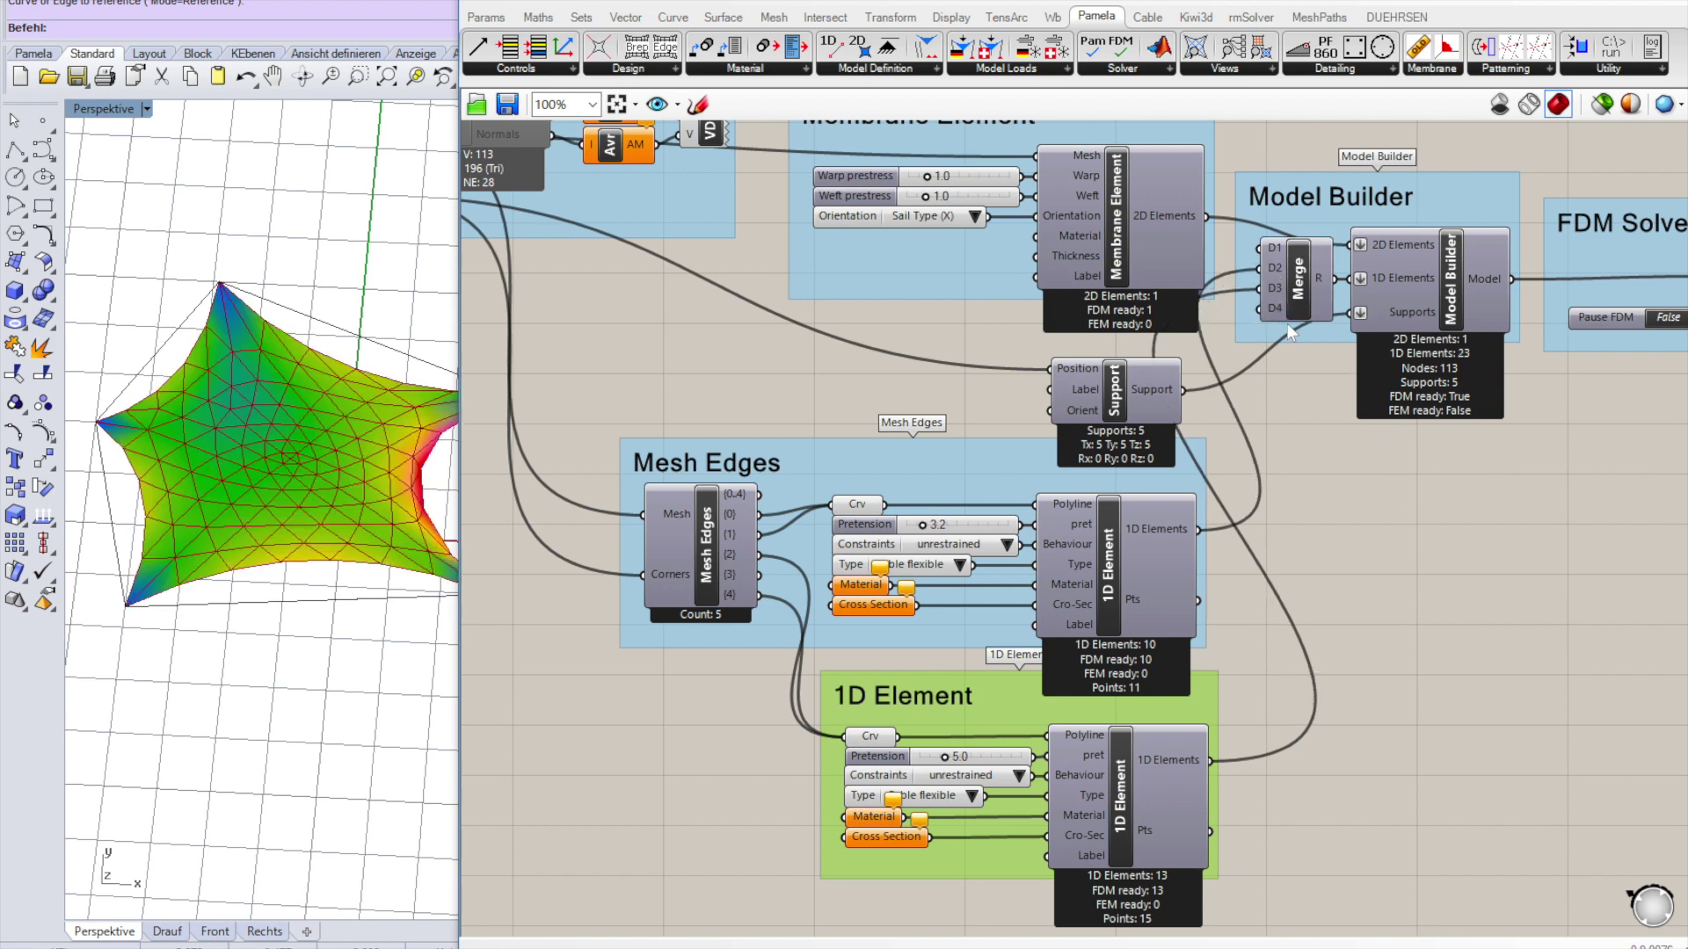
pyautogui.moveTo(254, 654); pyautogui.dragTo(246, 658, button='right')
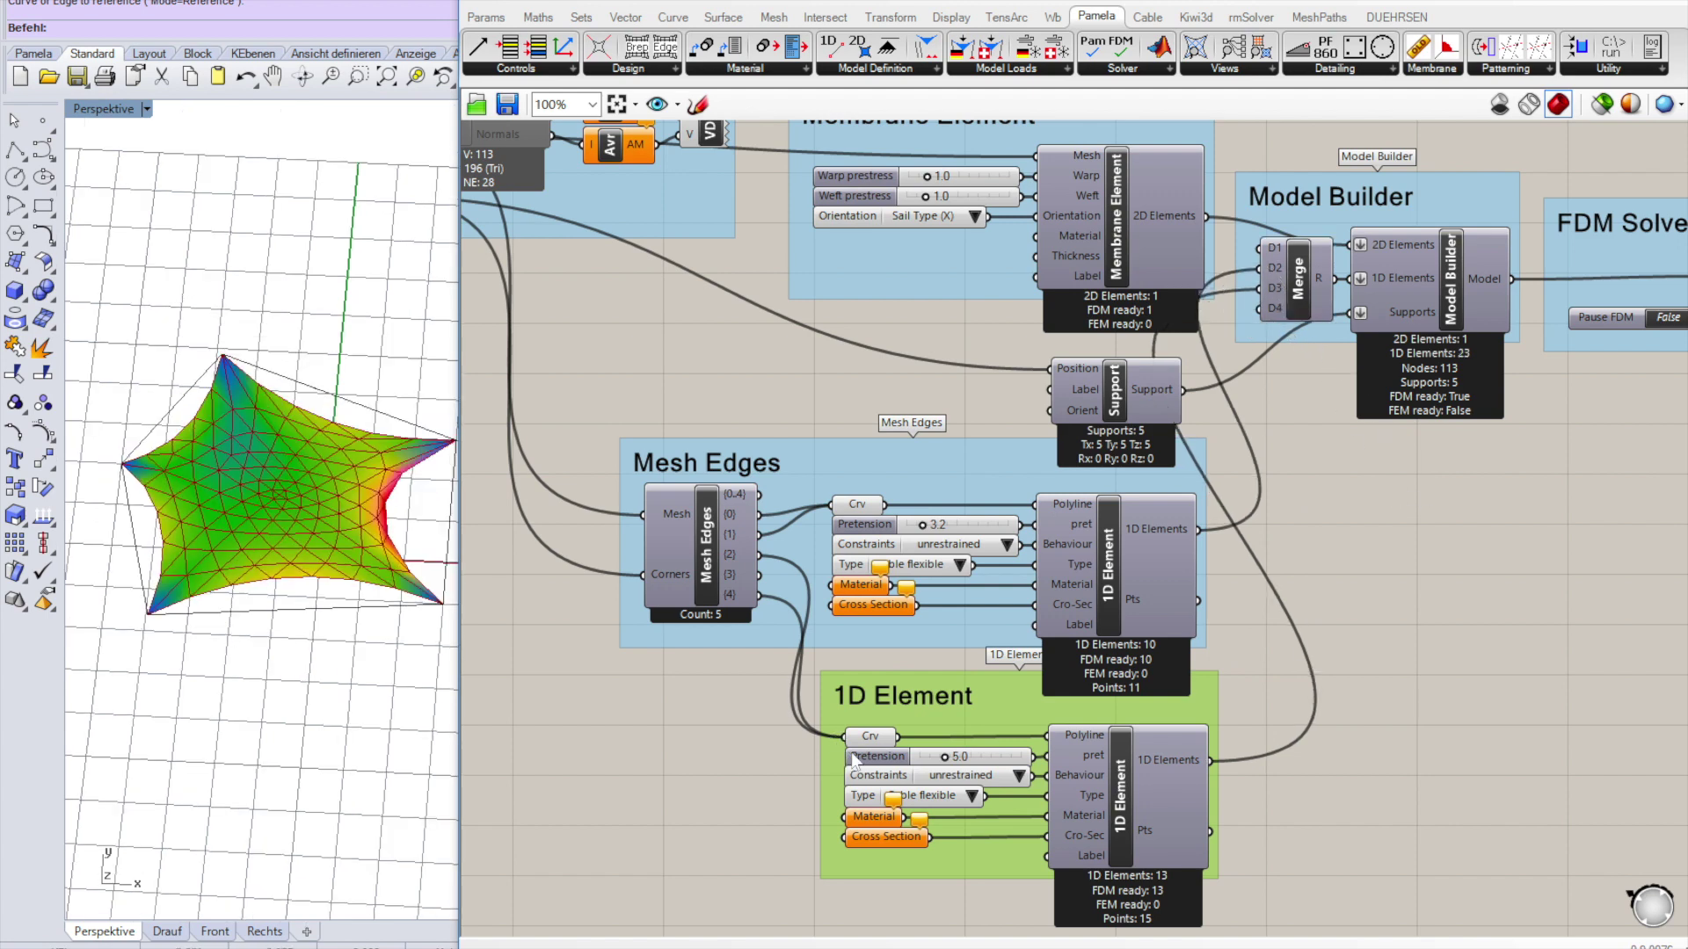
pyautogui.moveTo(944, 756)
pyautogui.mouseDown()
pyautogui.moveTo(962, 758)
pyautogui.moveTo(939, 764)
pyautogui.mouseUp()
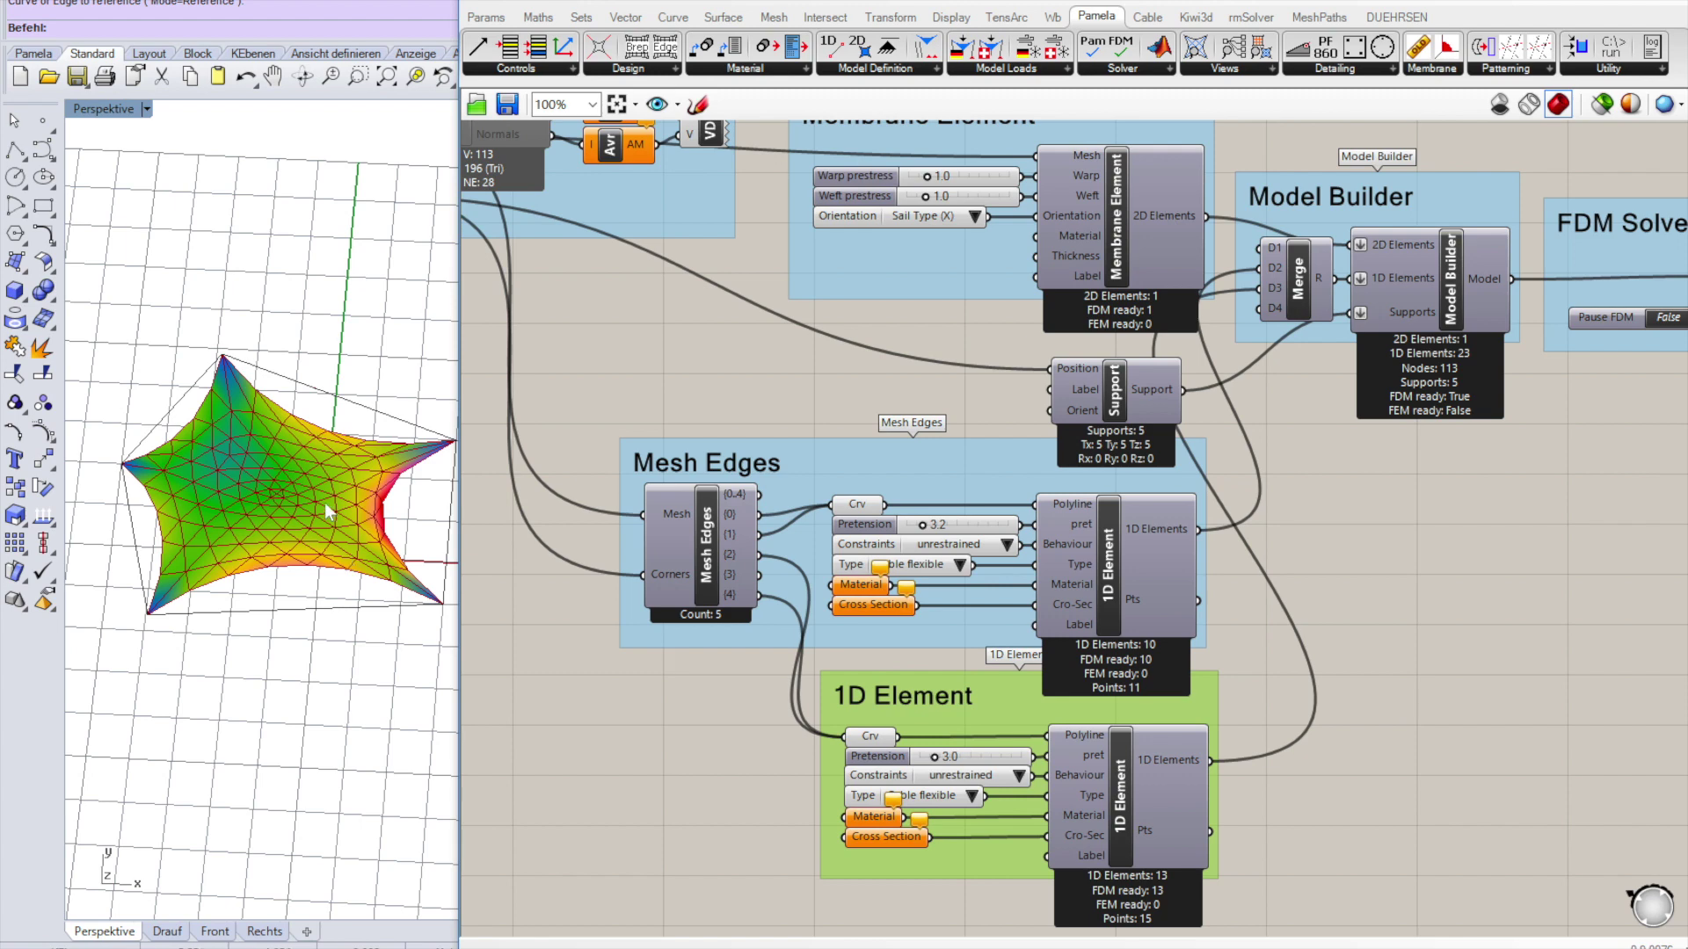
pyautogui.moveTo(416, 474); pyautogui.dragTo(400, 507, button='right')
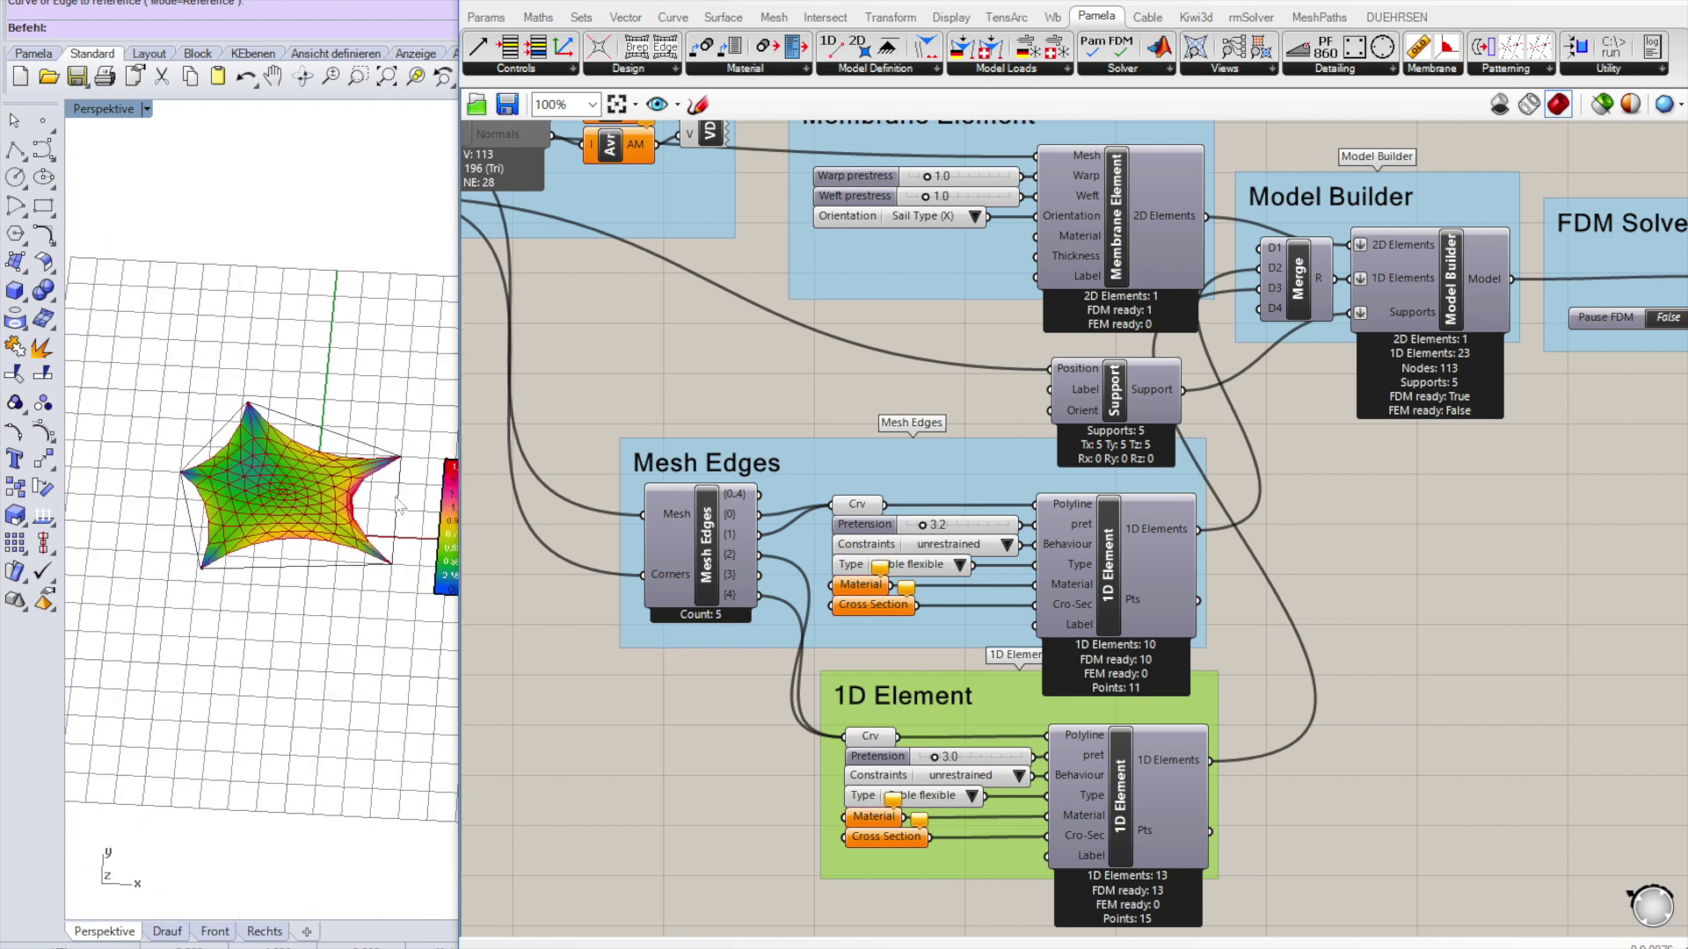
# Re-enable Mesh Details so its wireframe shows over the form-found membrane.
pyautogui.scroll(3, 400, 507)
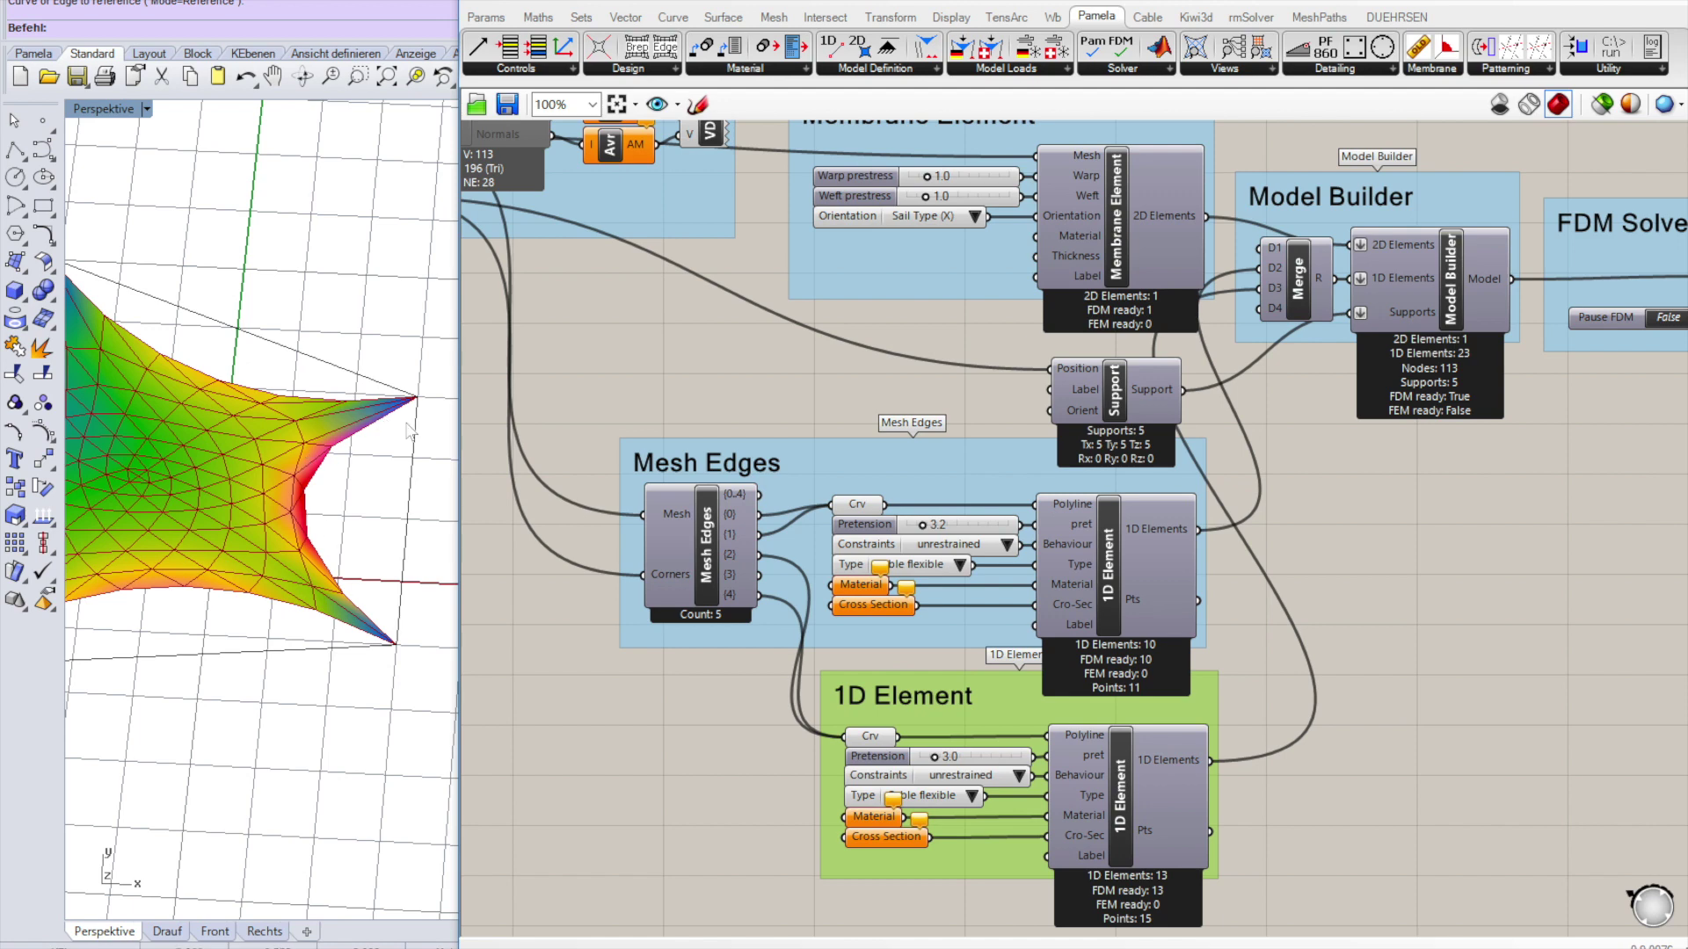
pyautogui.moveTo(410, 410); pyautogui.dragTo(400, 420, button='right')
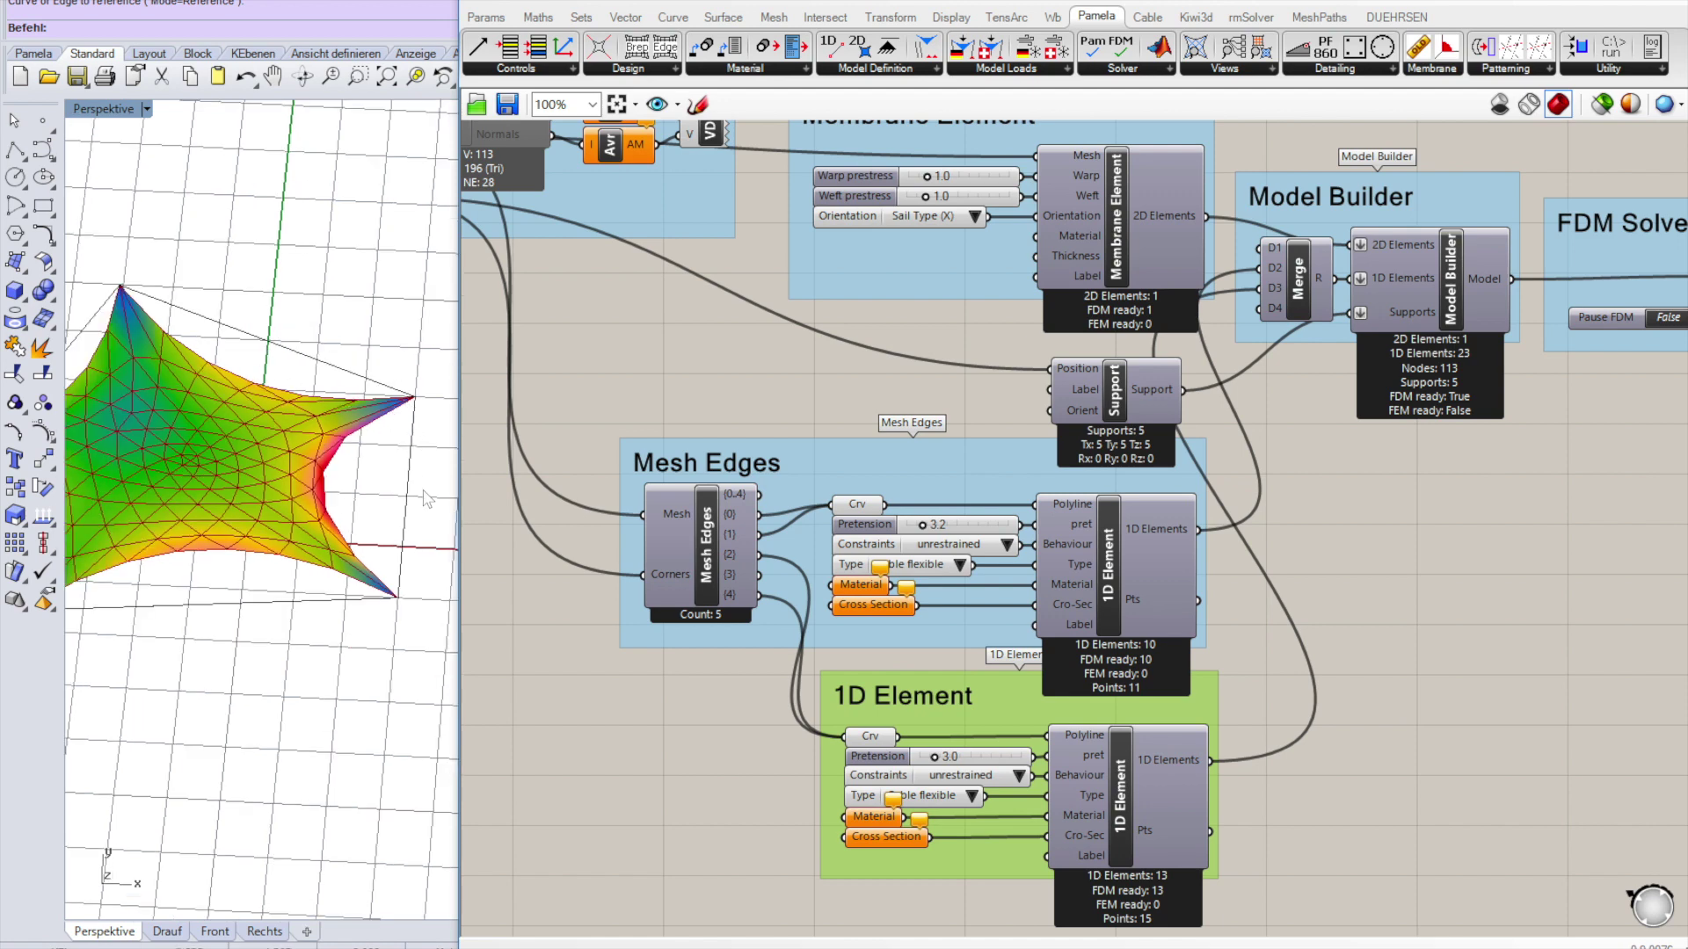
pyautogui.scroll(-4, 814, 464)
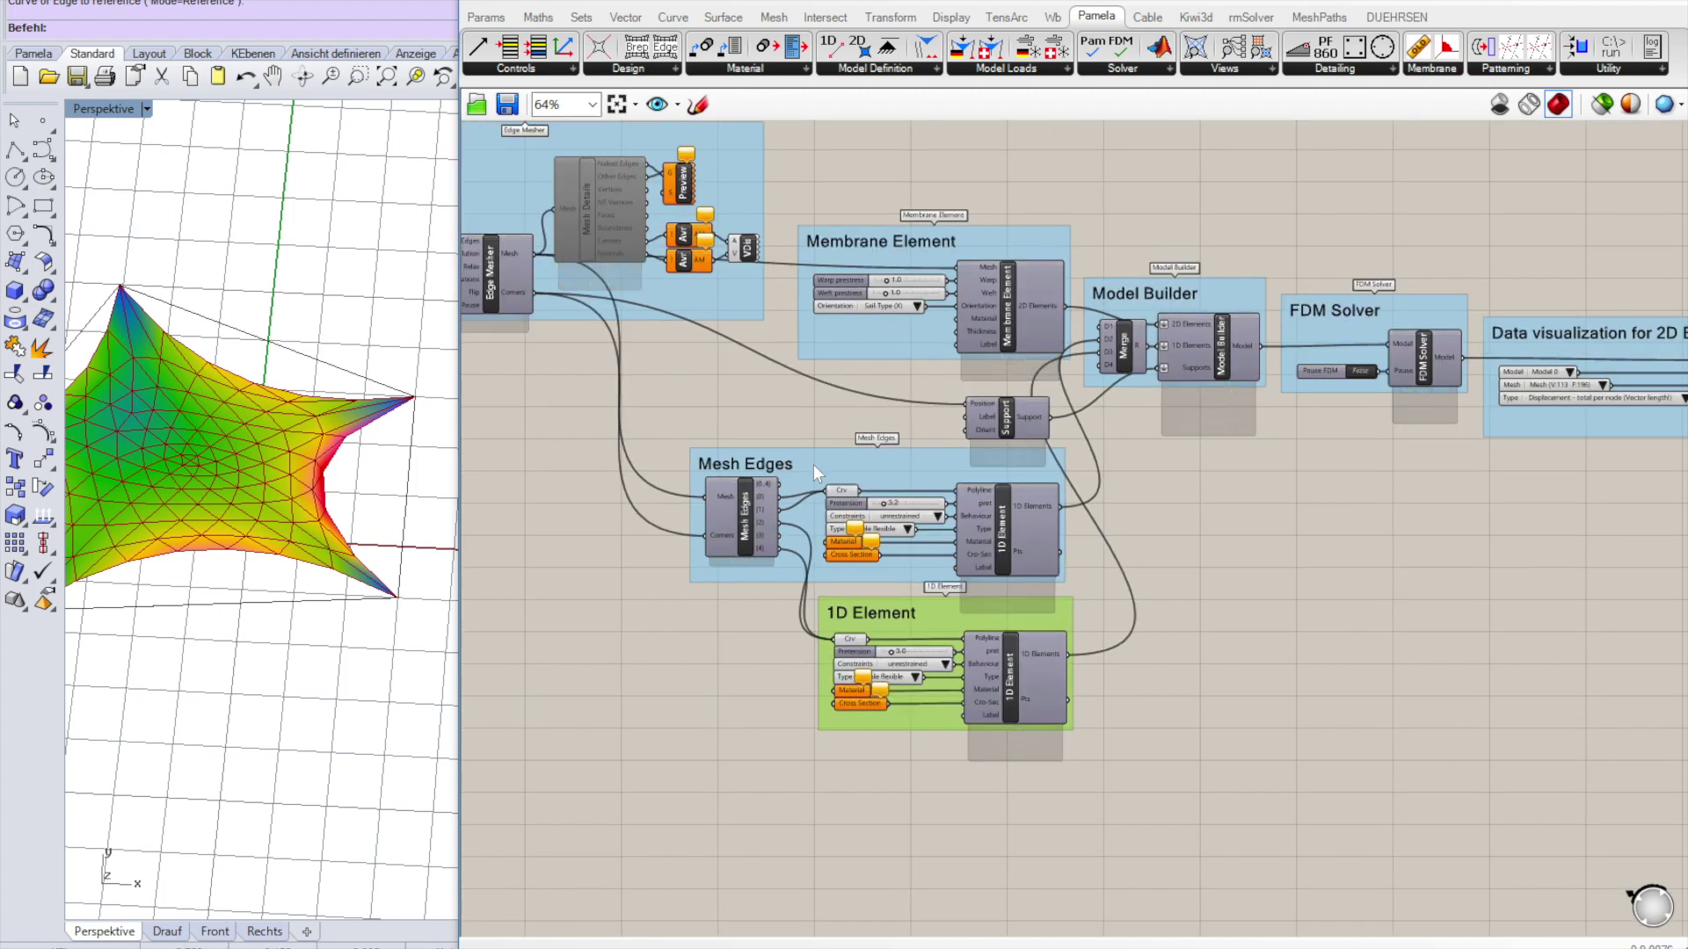
pyautogui.scroll(-1, 933, 394)
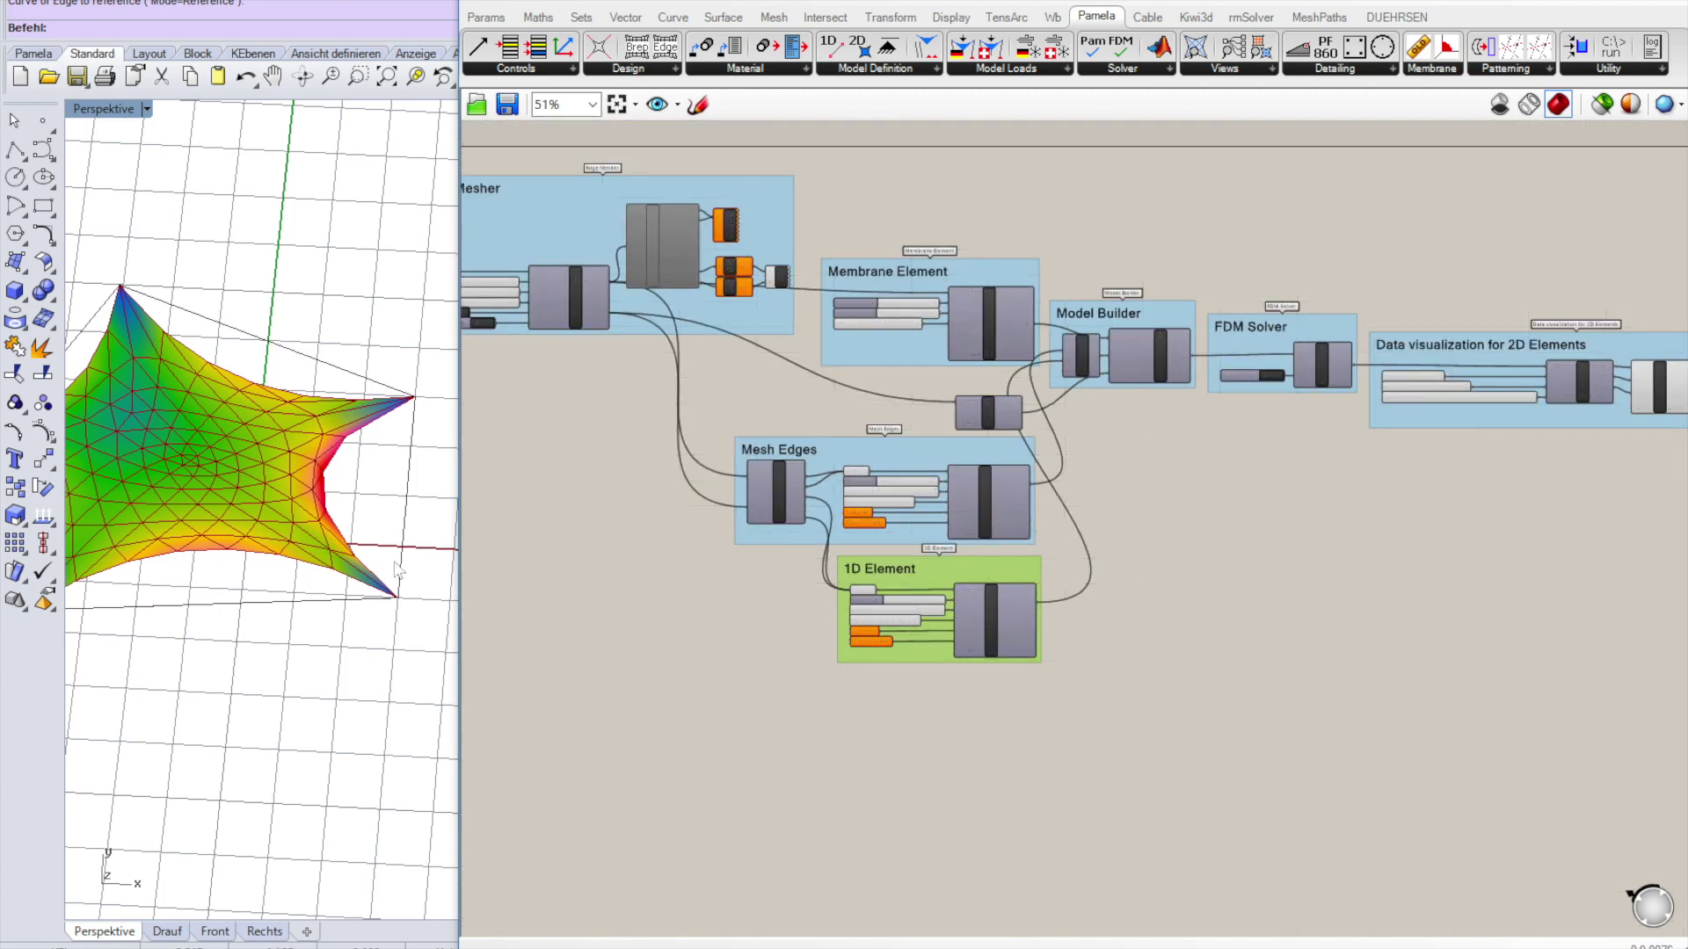
pyautogui.scroll(-3, 1067, 325)
pyautogui.scroll(3, 865, 313)
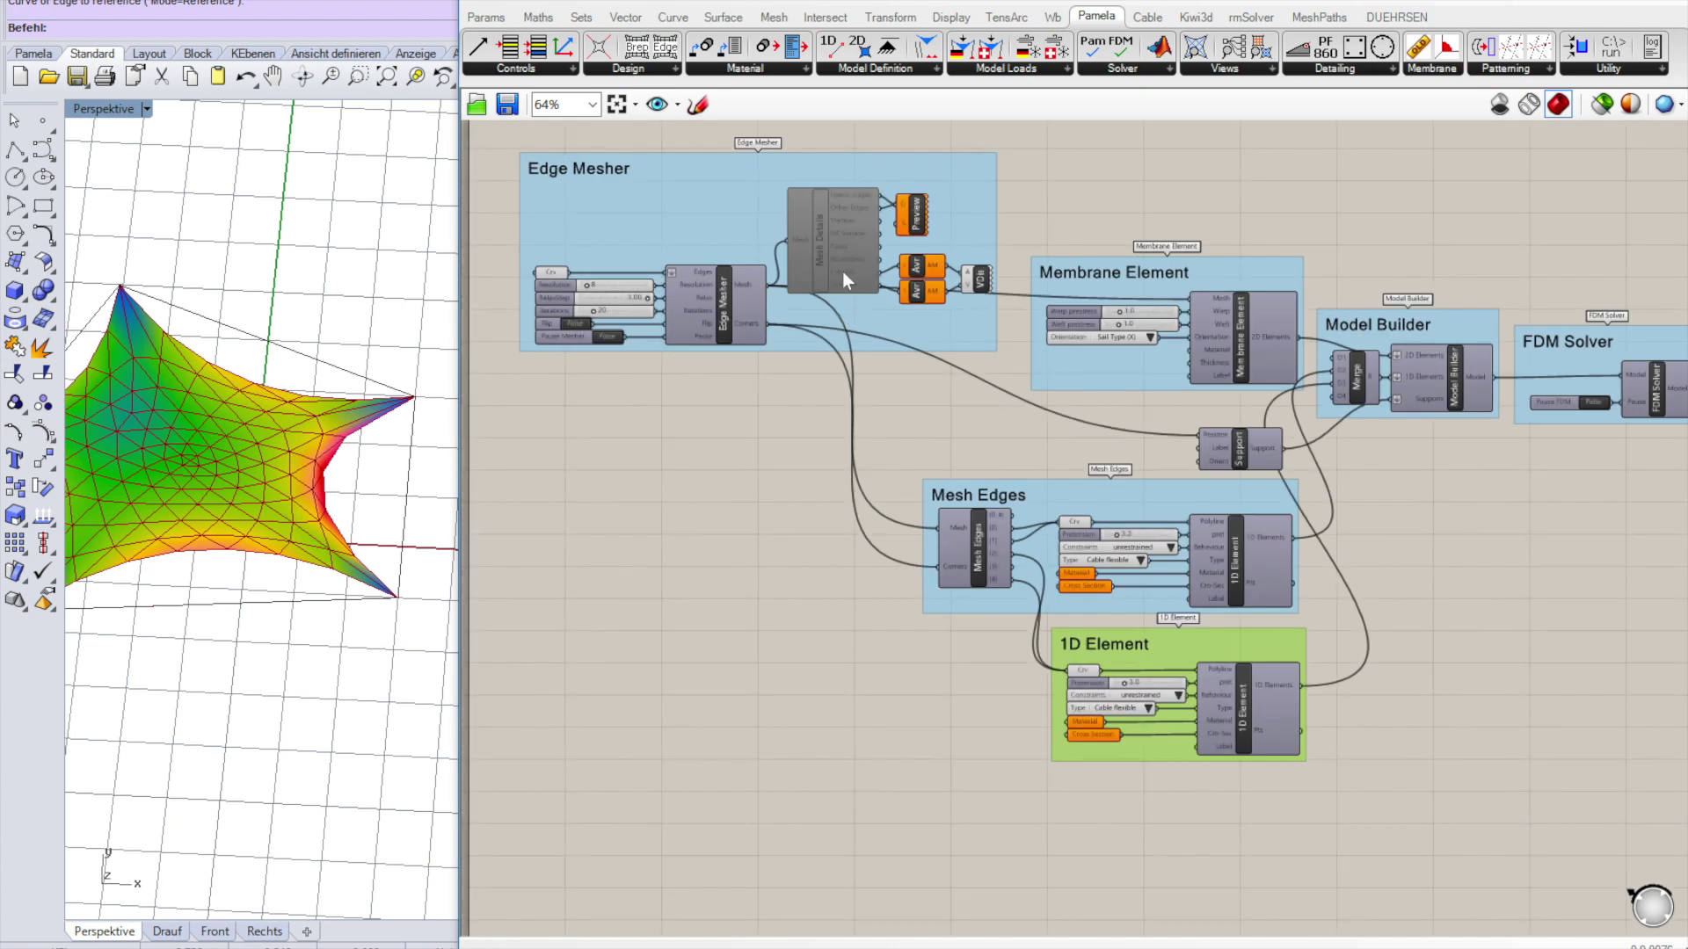
pyautogui.rightClick(820, 248)
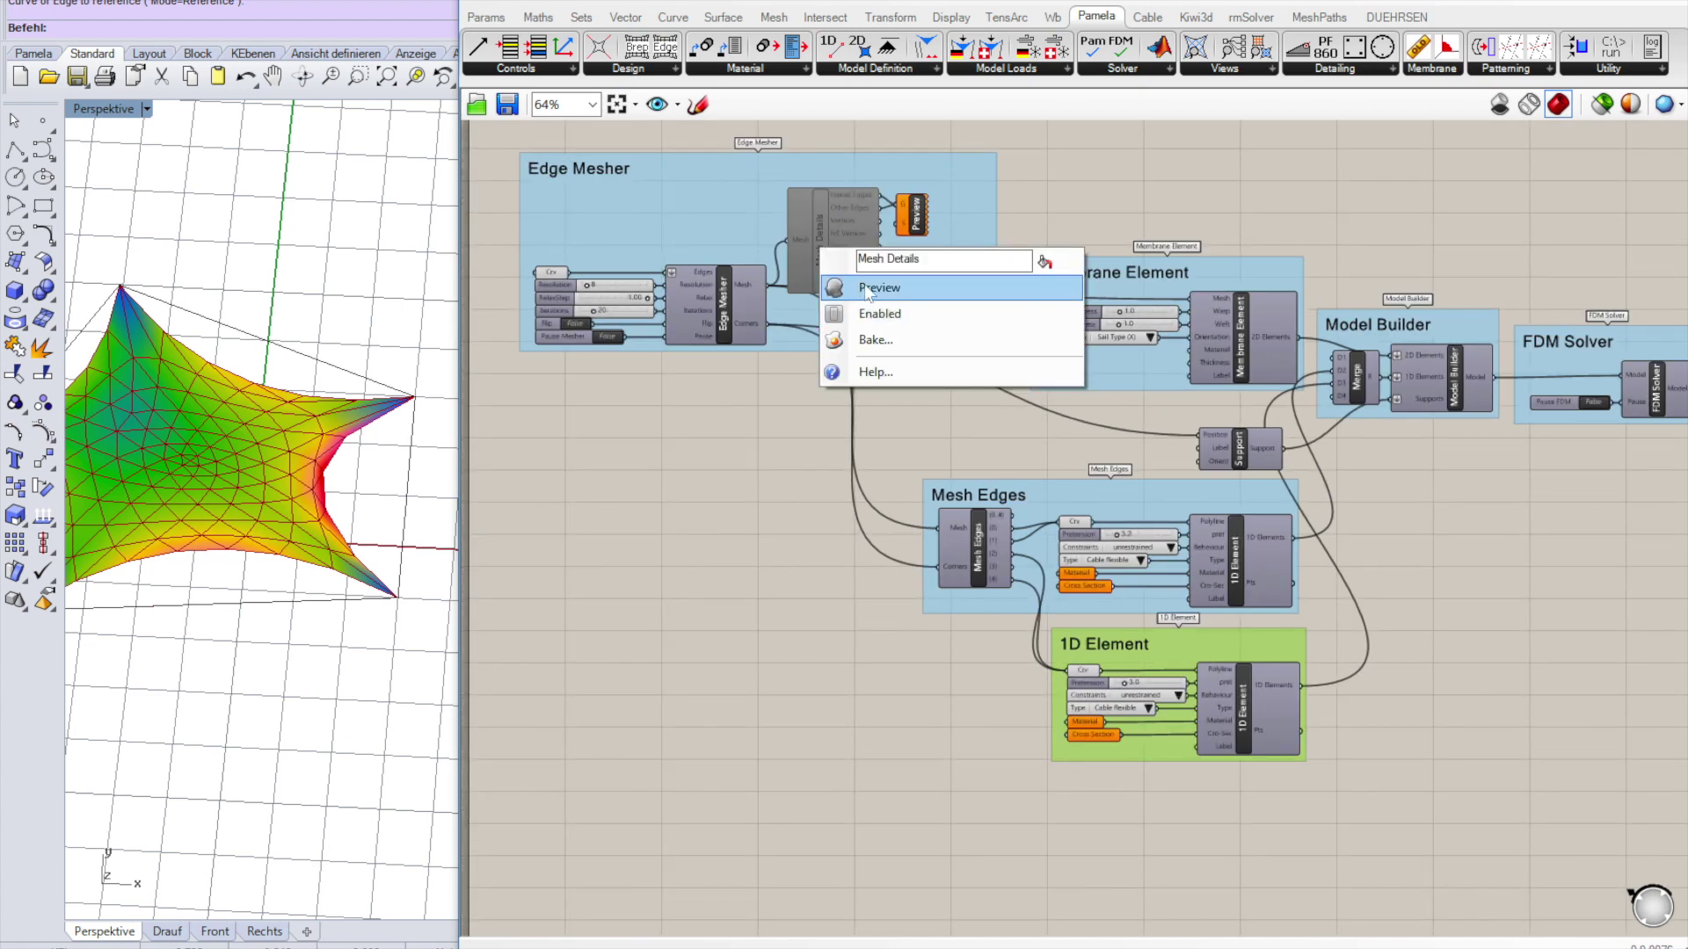
pyautogui.click(867, 314)
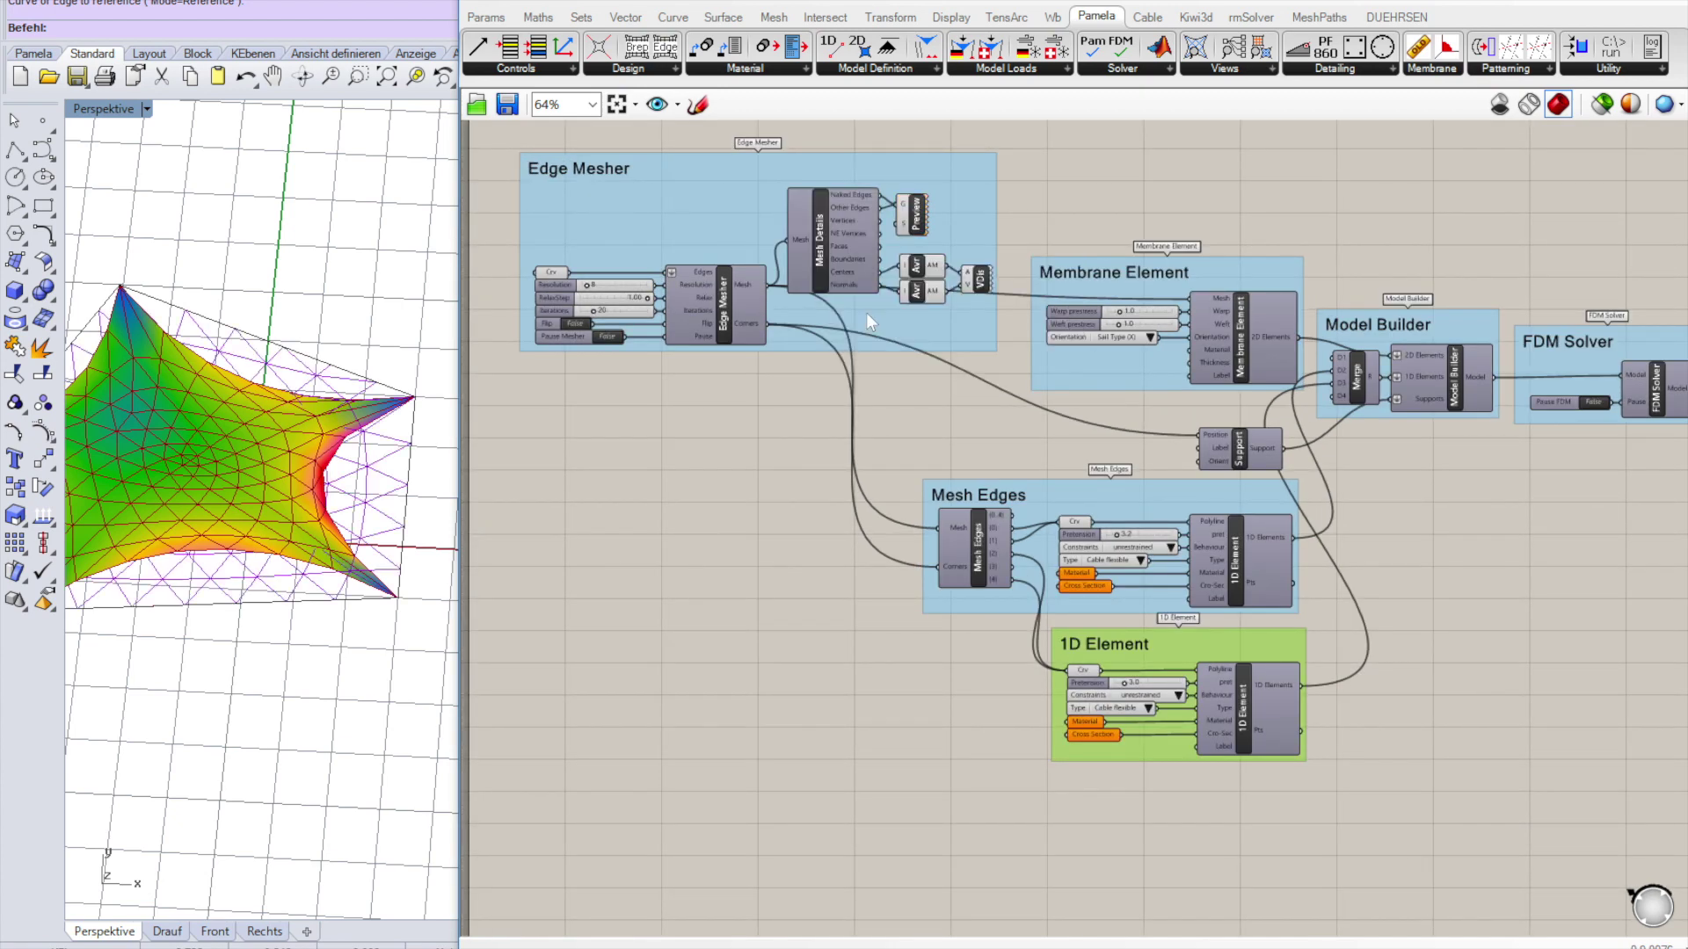
pyautogui.scroll(3, 426, 502)
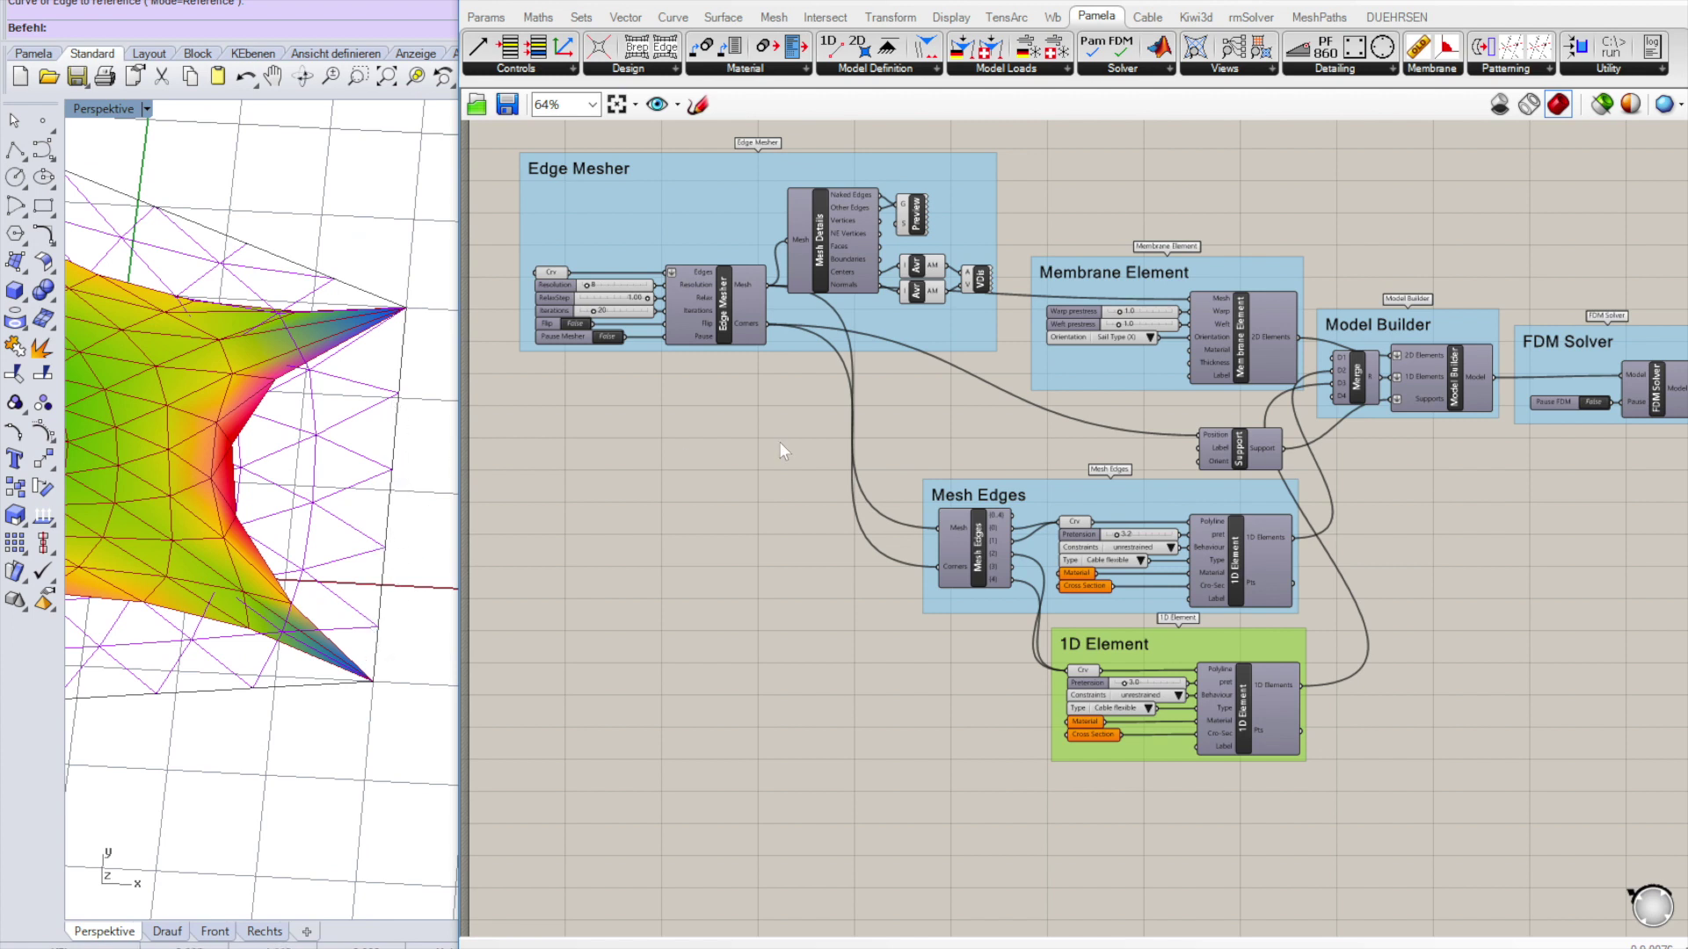
pyautogui.scroll(-1, 778, 441)
pyautogui.scroll(2, 1105, 504)
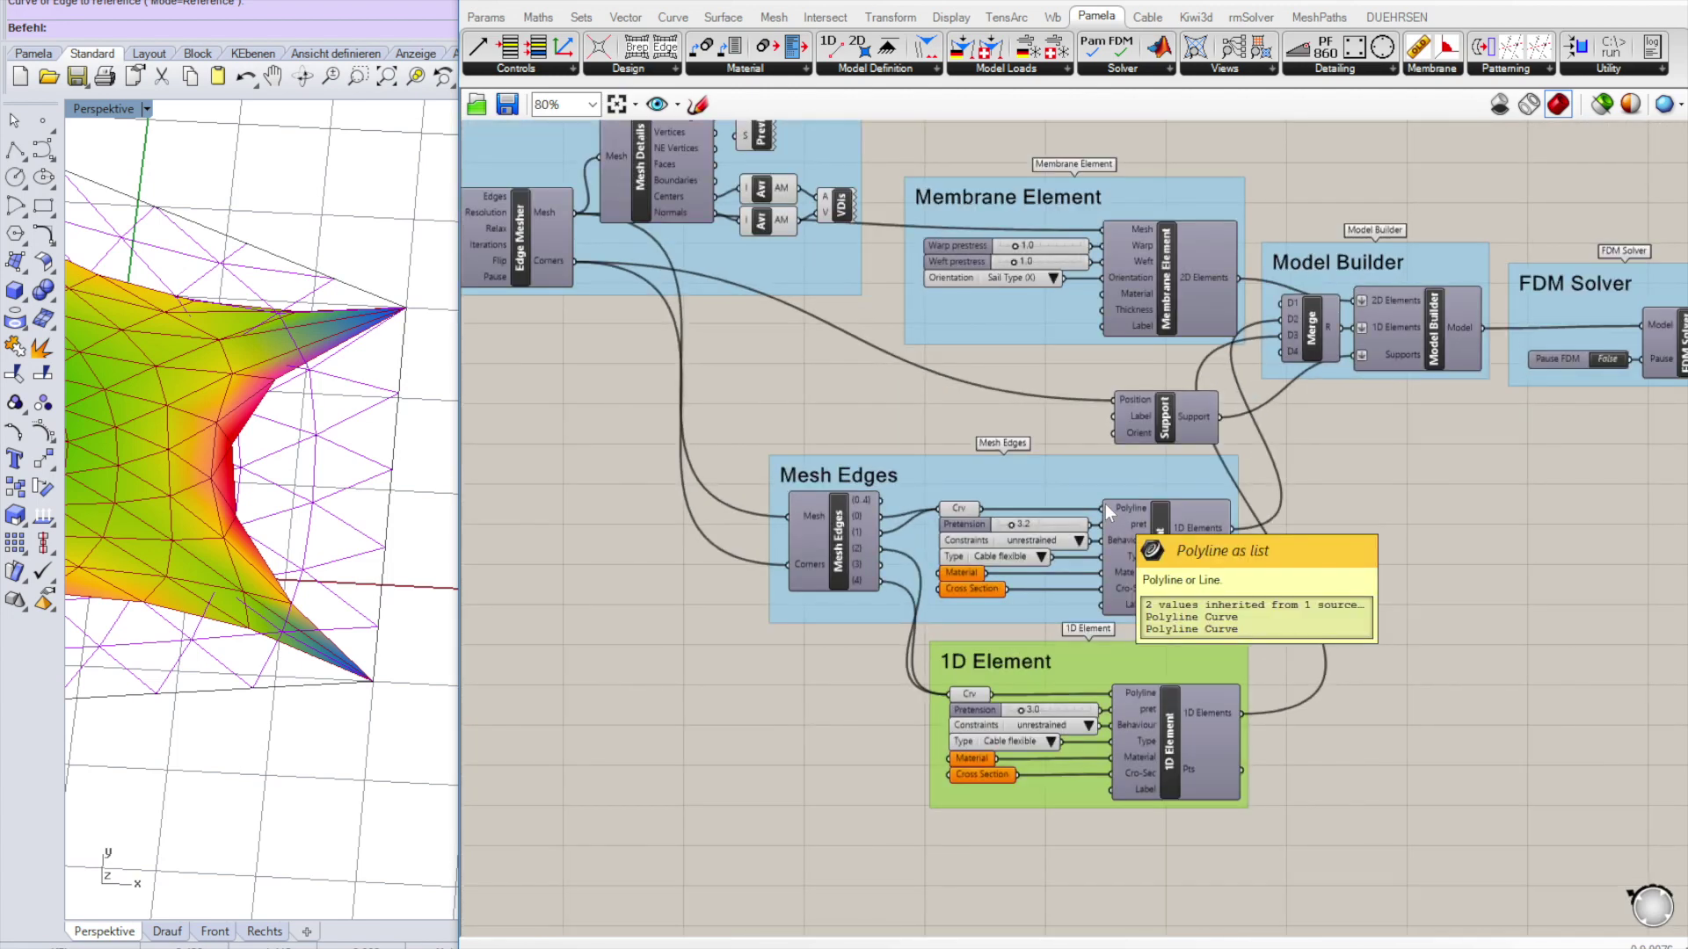
# Add a new Support component and wire its output into the Model Builder's Supports.
pyautogui.scroll(-1, 1115, 430)
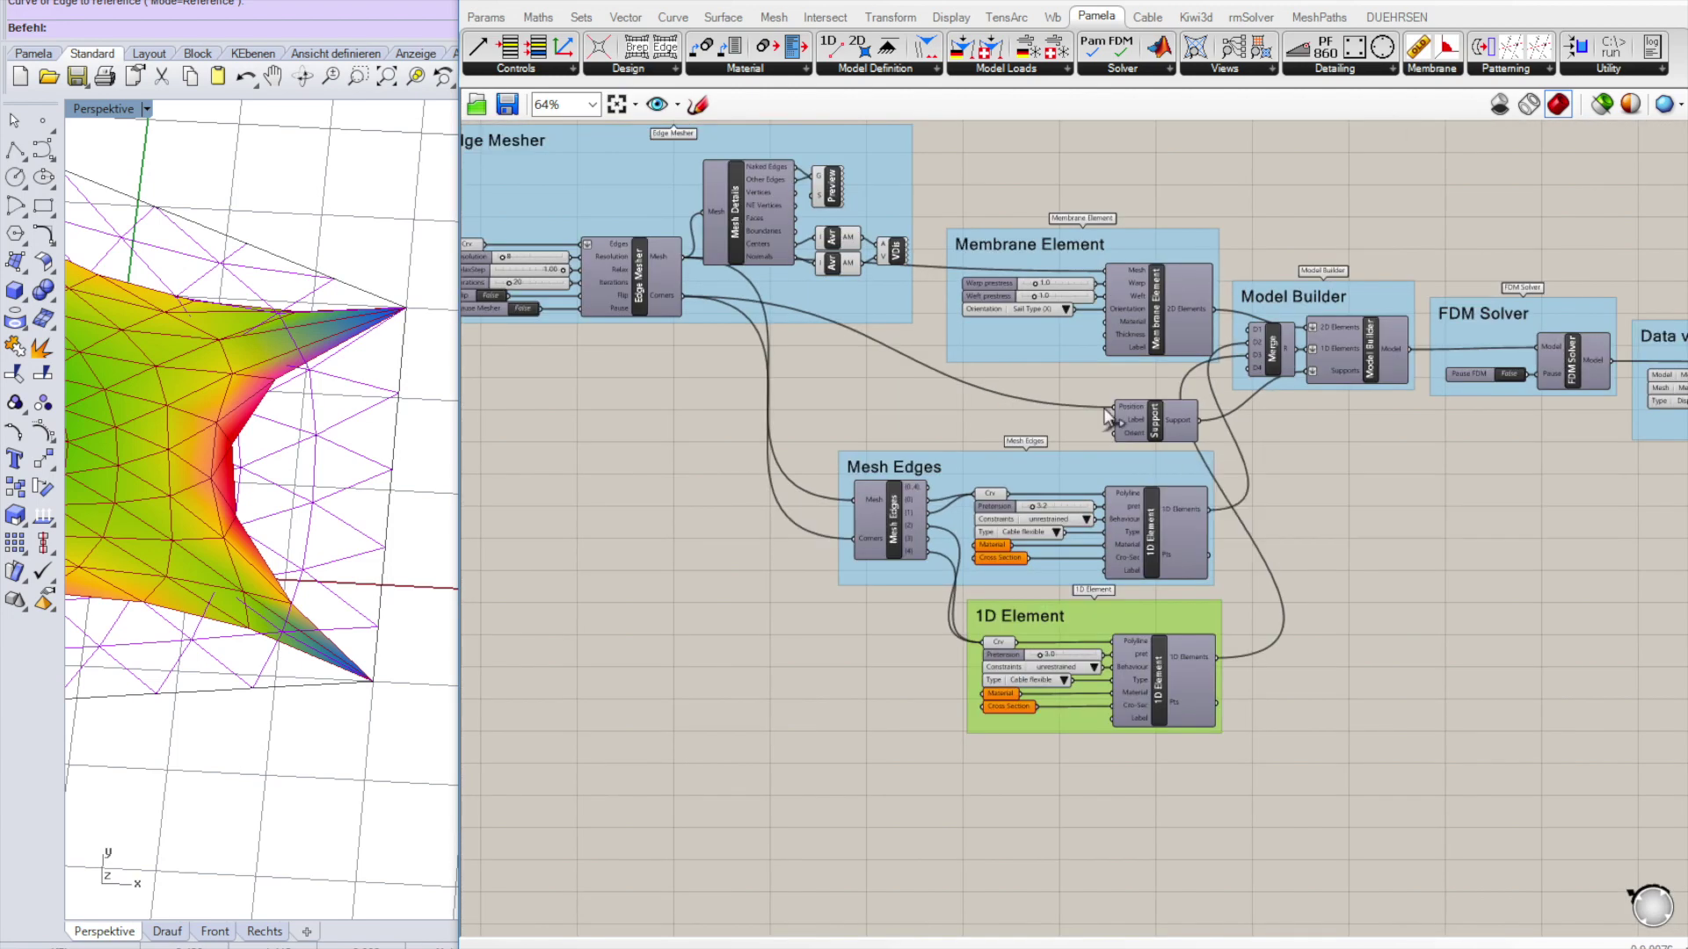
pyautogui.moveTo(888, 49); pyautogui.dragTo(980, 418)
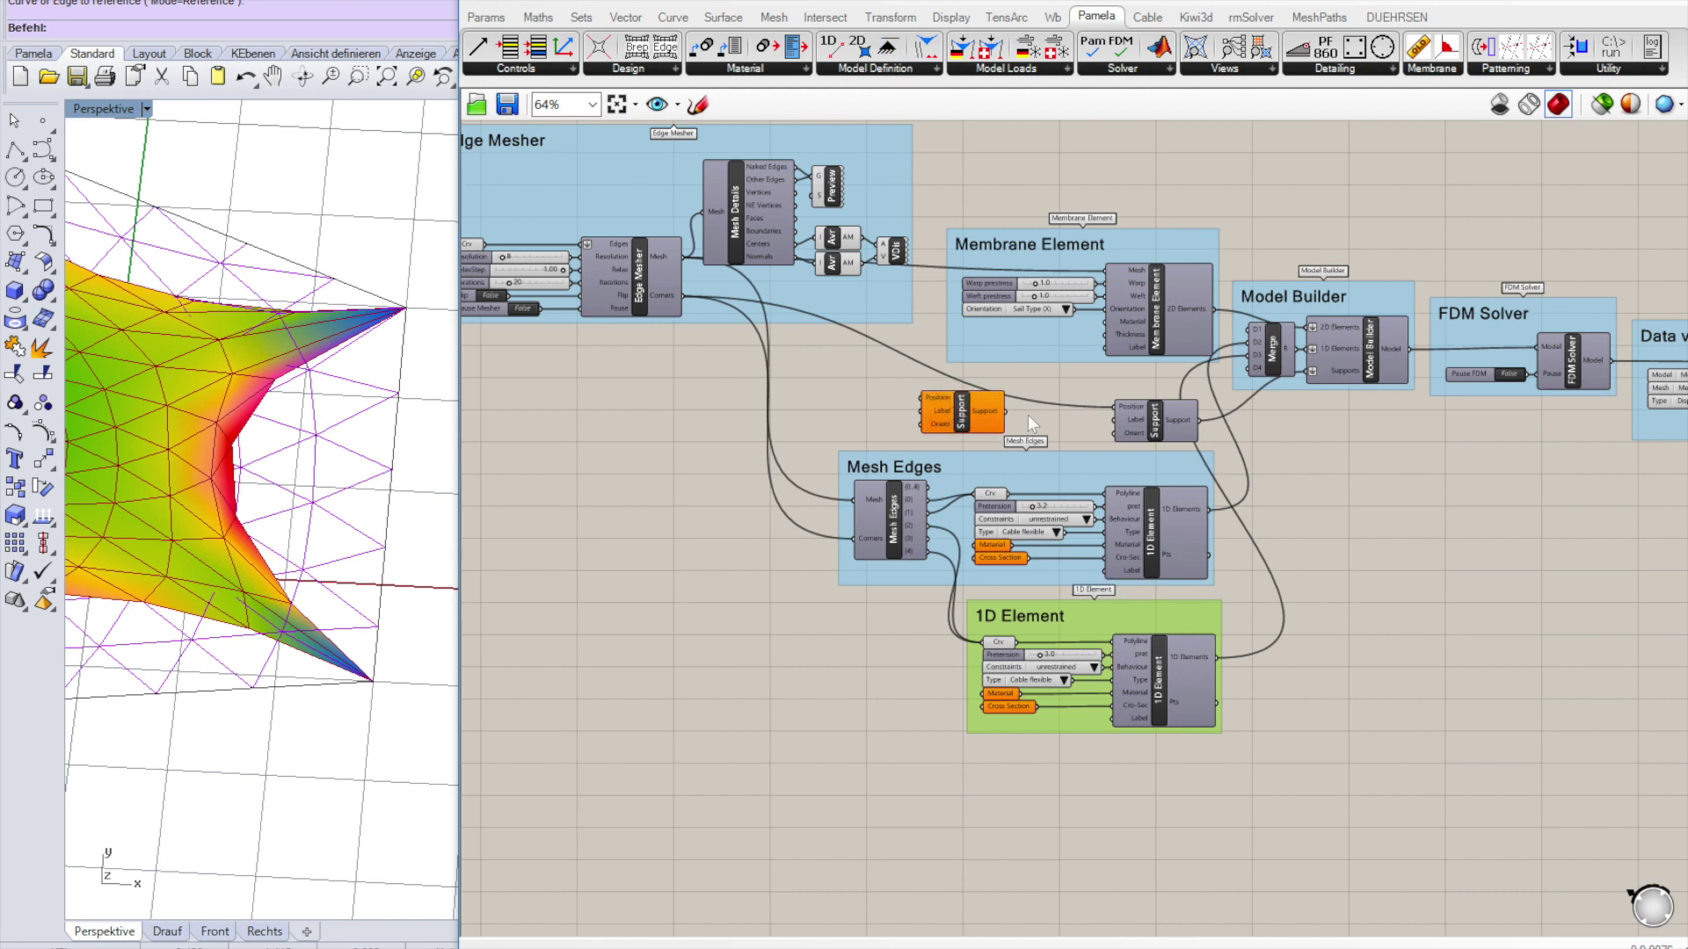
pyautogui.scroll(2, 1027, 415)
pyautogui.moveTo(995, 408); pyautogui.dragTo(1471, 350)
pyautogui.moveTo(936, 435); pyautogui.dragTo(1008, 447)
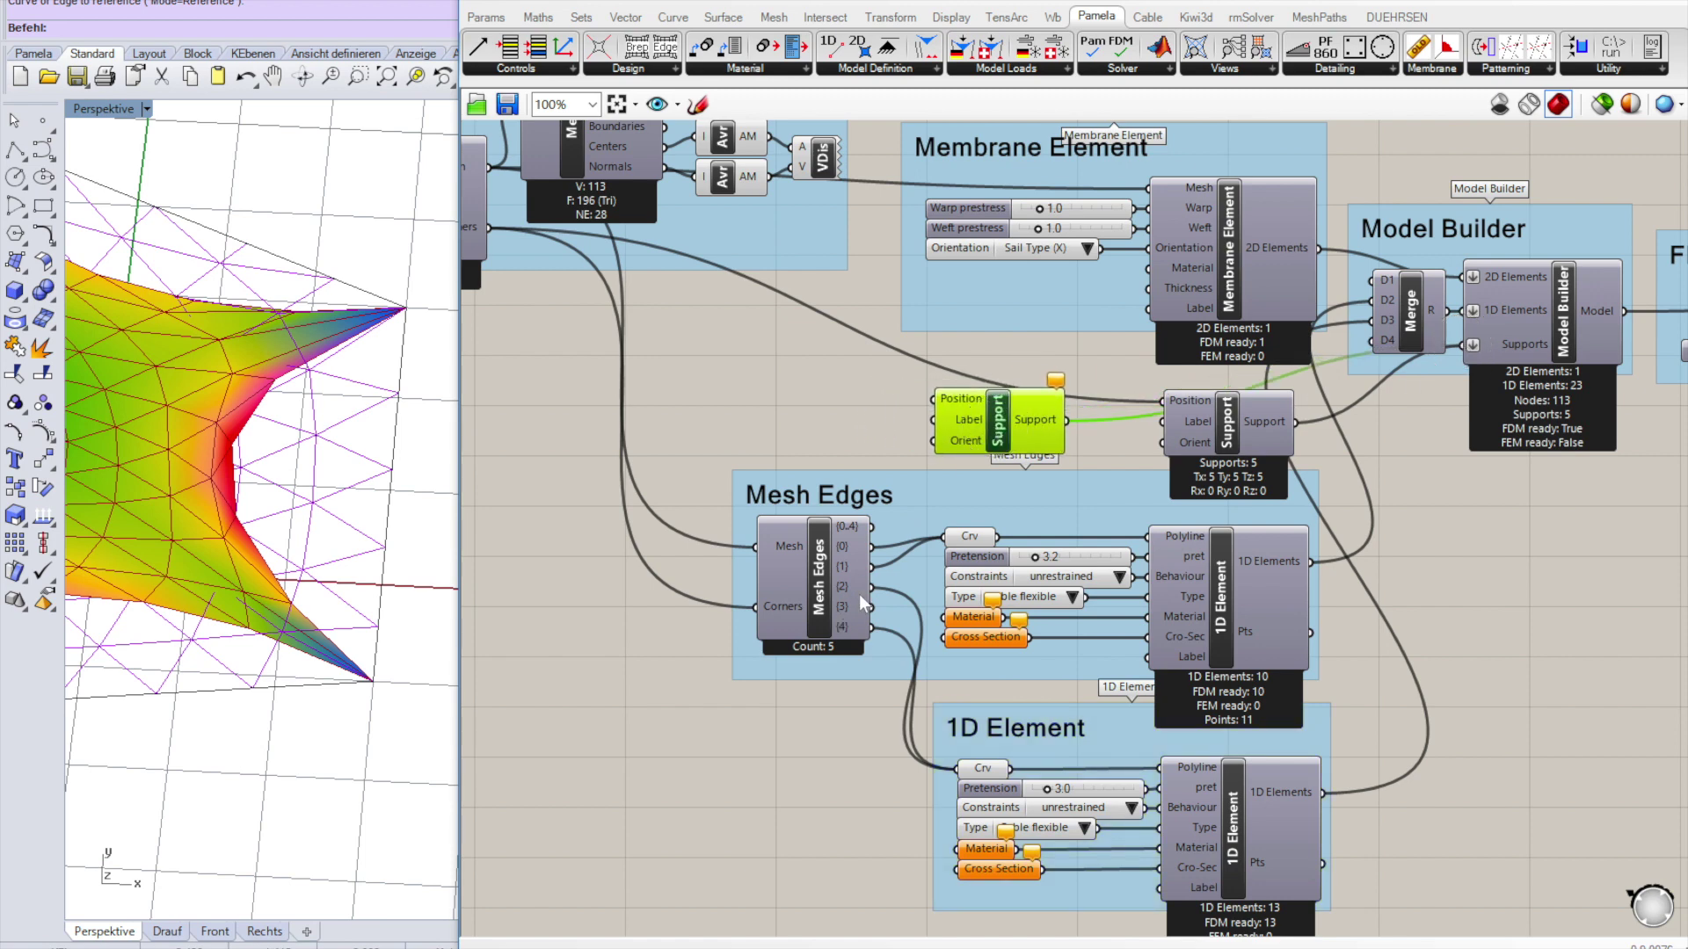
# Feed Mesh Edges {3} into the new Support's Position and fix all its translations and rotations.
pyautogui.scroll(1, 858, 594)
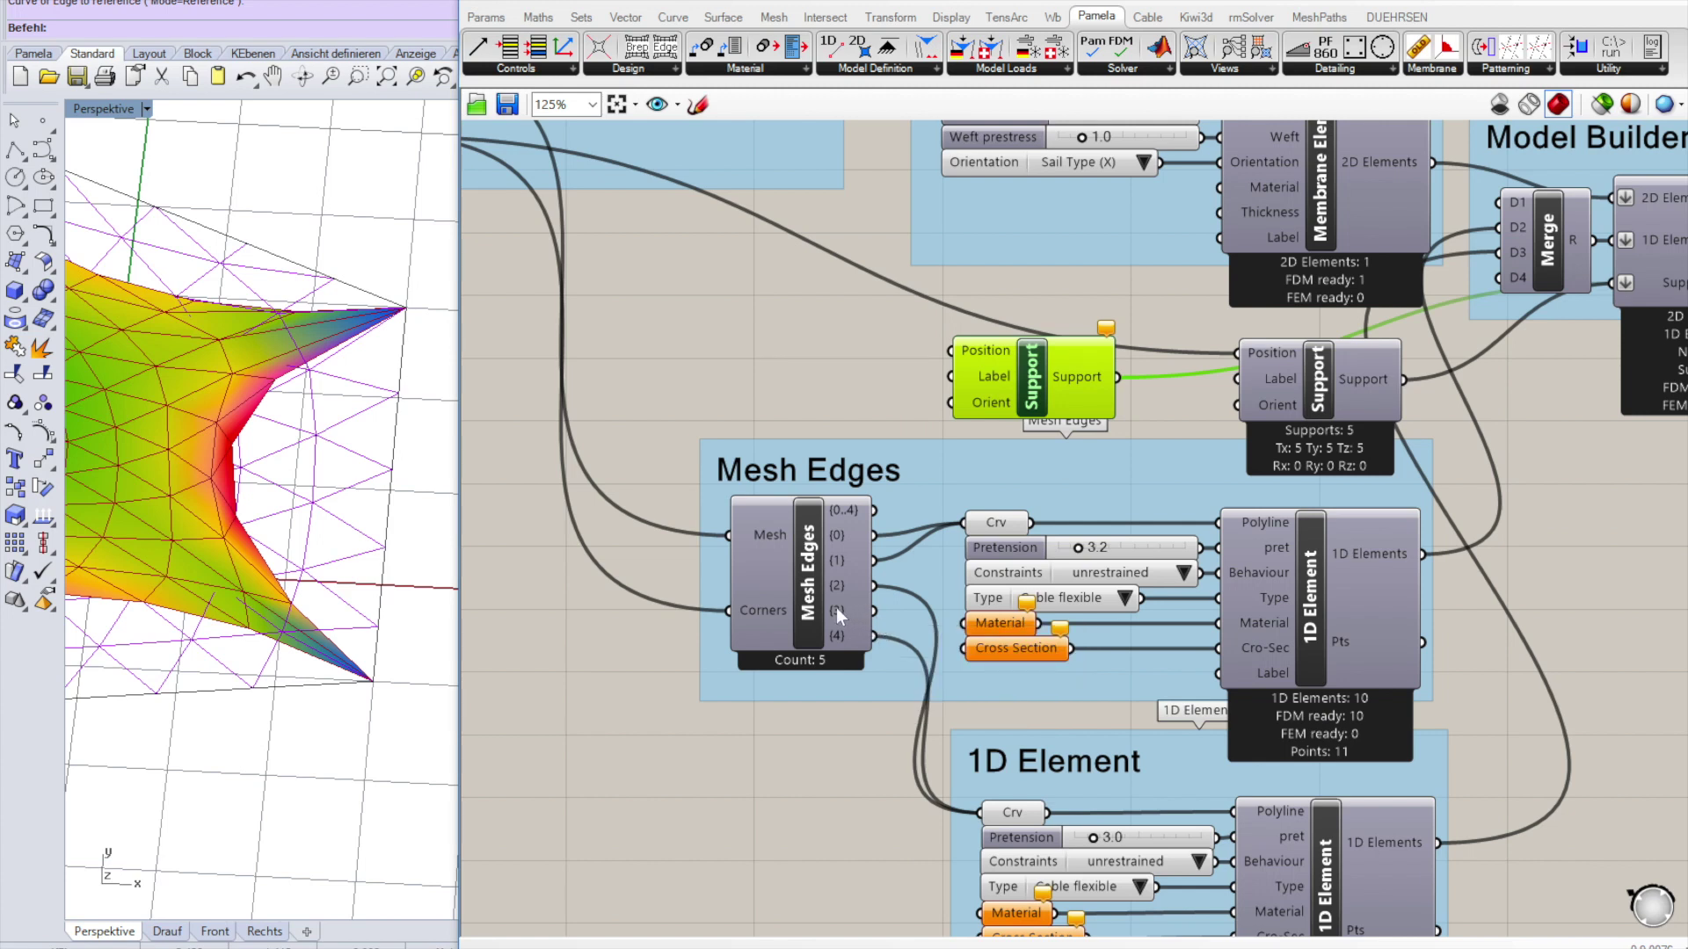
pyautogui.moveTo(836, 608)
pyautogui.moveTo(874, 611); pyautogui.dragTo(956, 345)
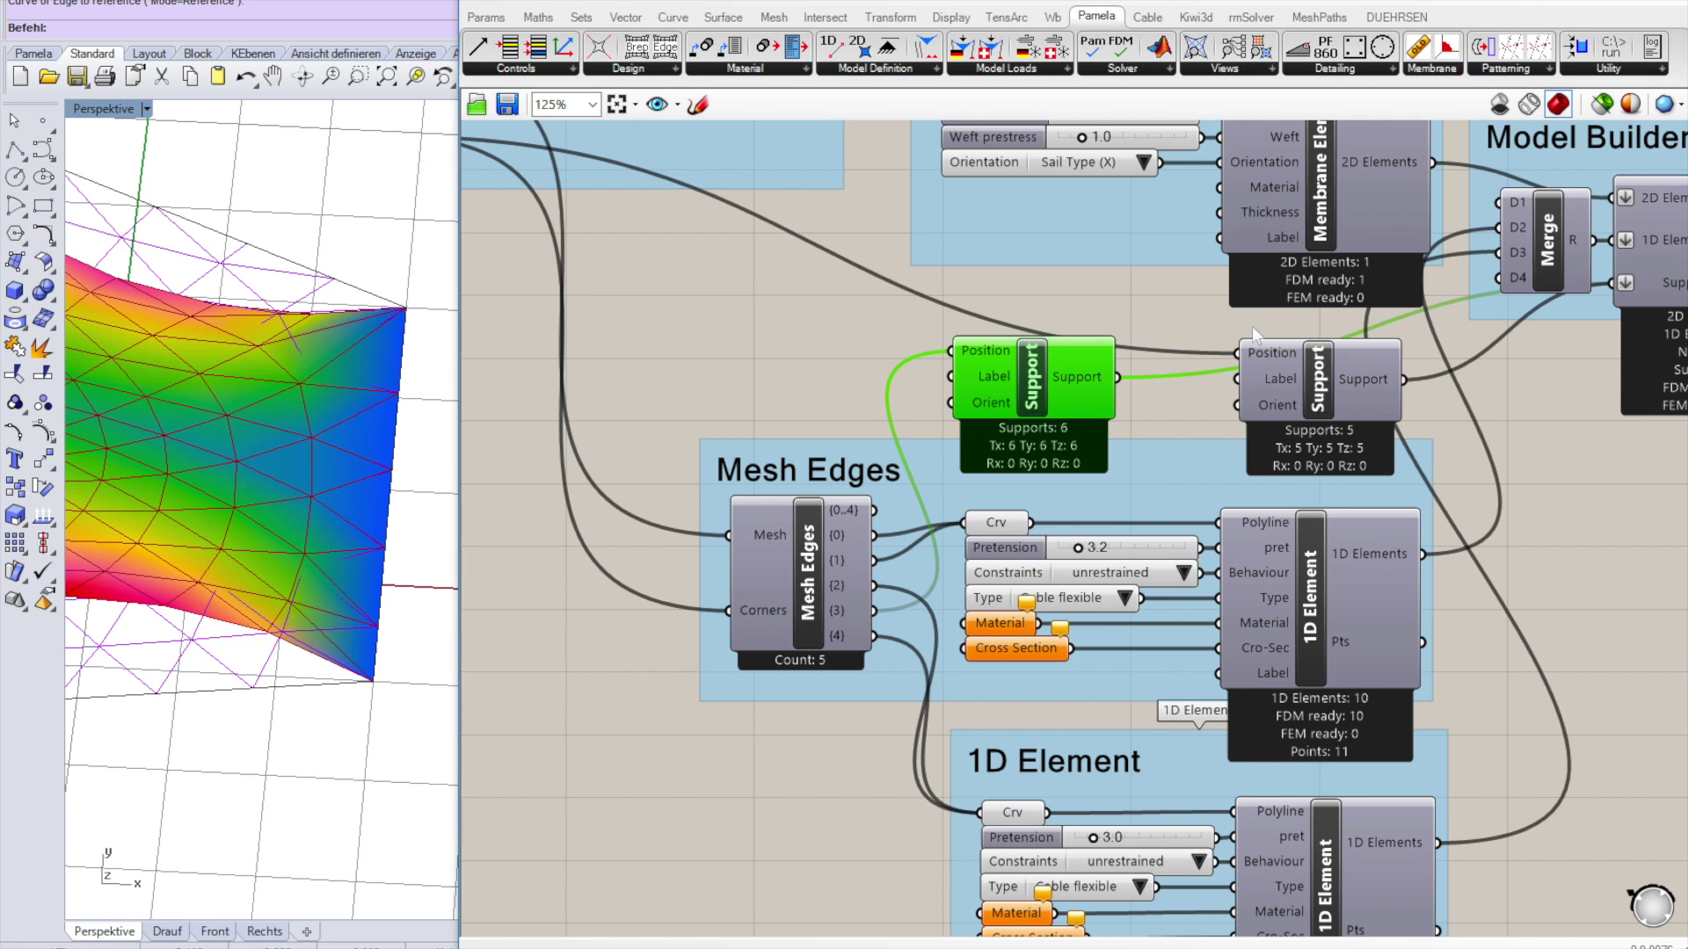
pyautogui.scroll(3, 1062, 459)
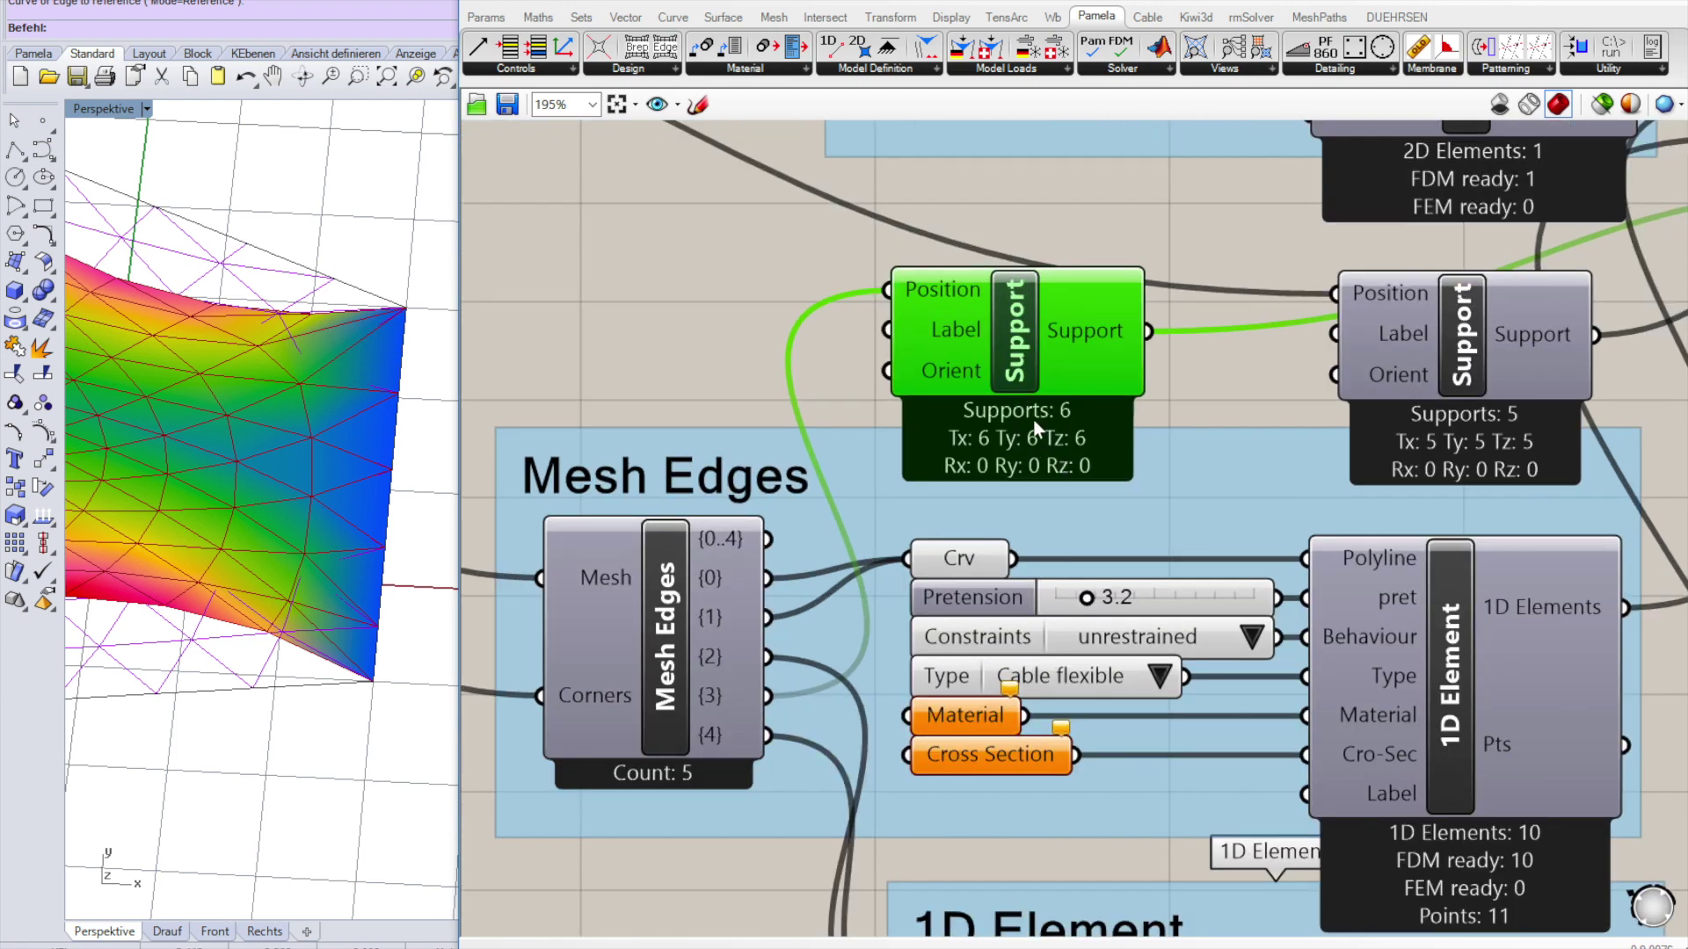
pyautogui.rightClick(1022, 363)
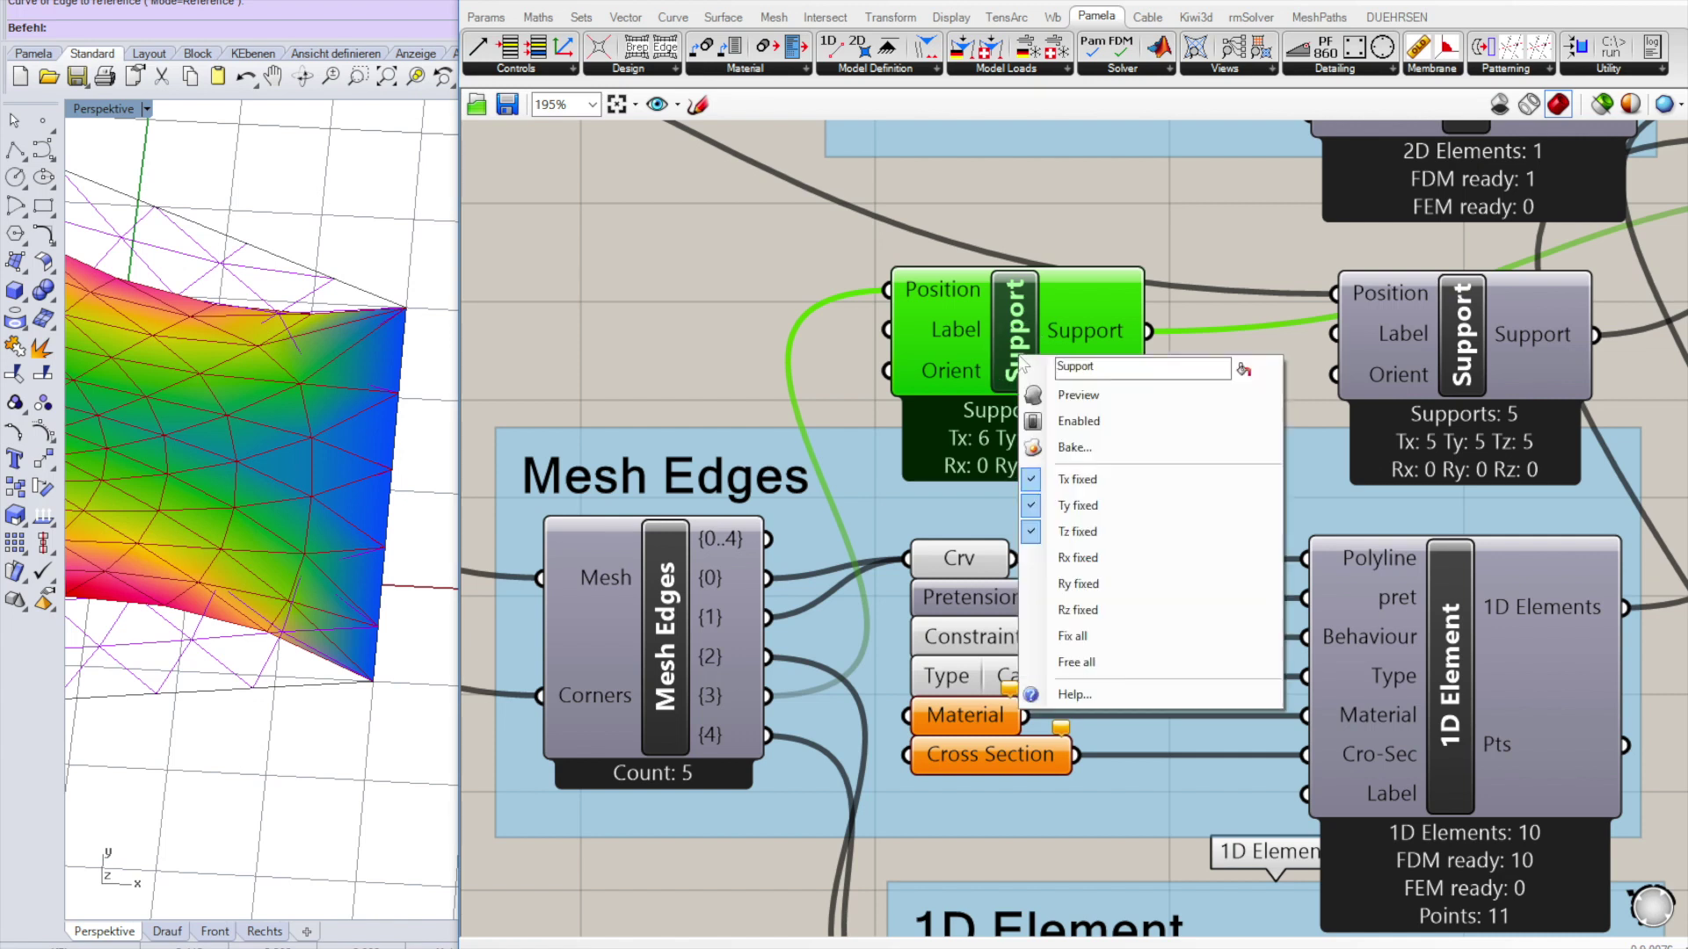
pyautogui.click(1091, 641)
pyautogui.click(1244, 375)
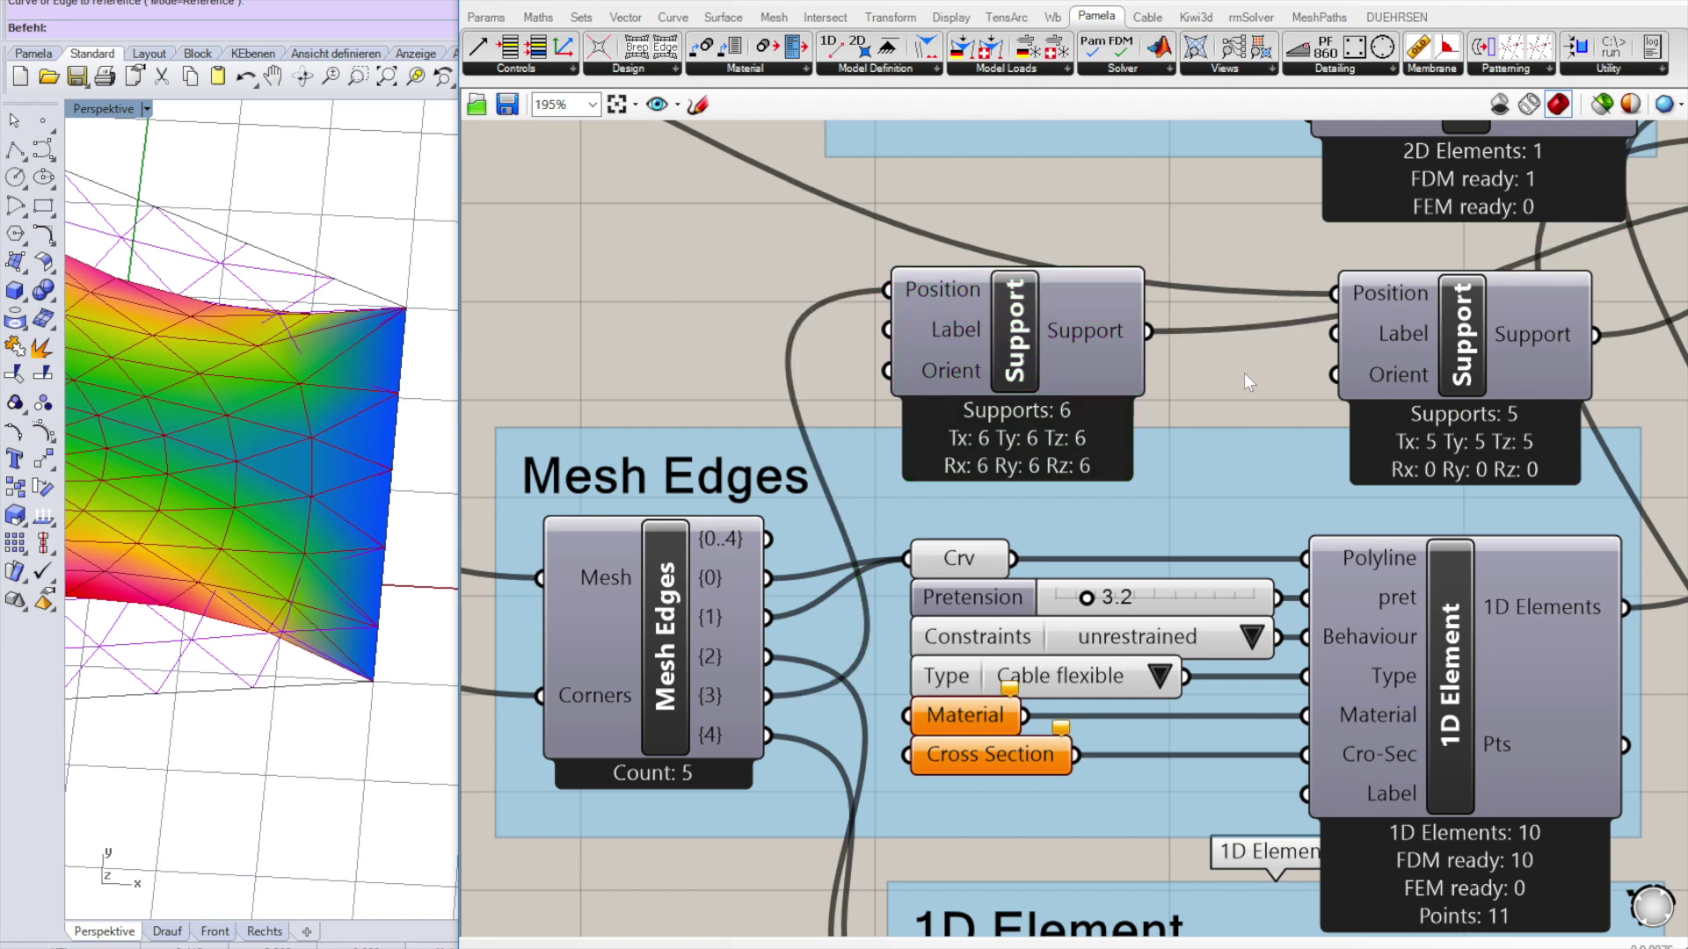
pyautogui.scroll(-5, 799, 429)
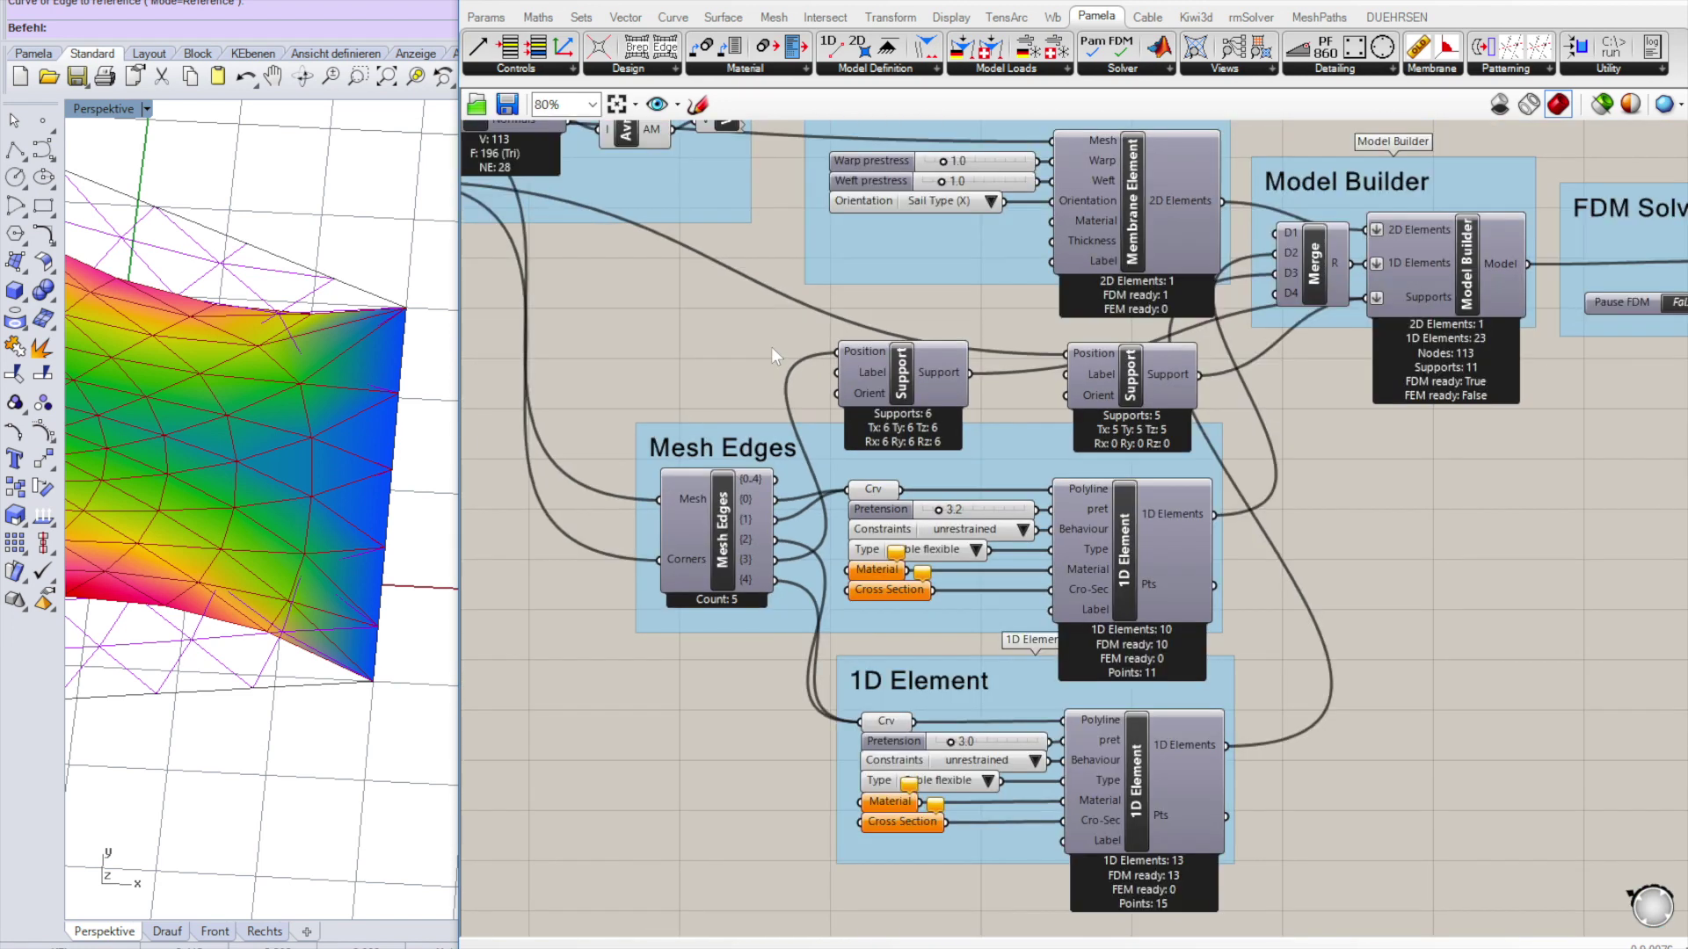
pyautogui.scroll(-2, 791, 343)
# Stack the new Support component directly below the original Support on the canvas.
pyautogui.scroll(1, 805, 338)
pyautogui.moveTo(854, 364); pyautogui.dragTo(912, 369)
pyautogui.moveTo(1042, 396); pyautogui.dragTo(1035, 357)
pyautogui.moveTo(923, 373); pyautogui.dragTo(1035, 401)
pyautogui.scroll(-5, 395, 435)
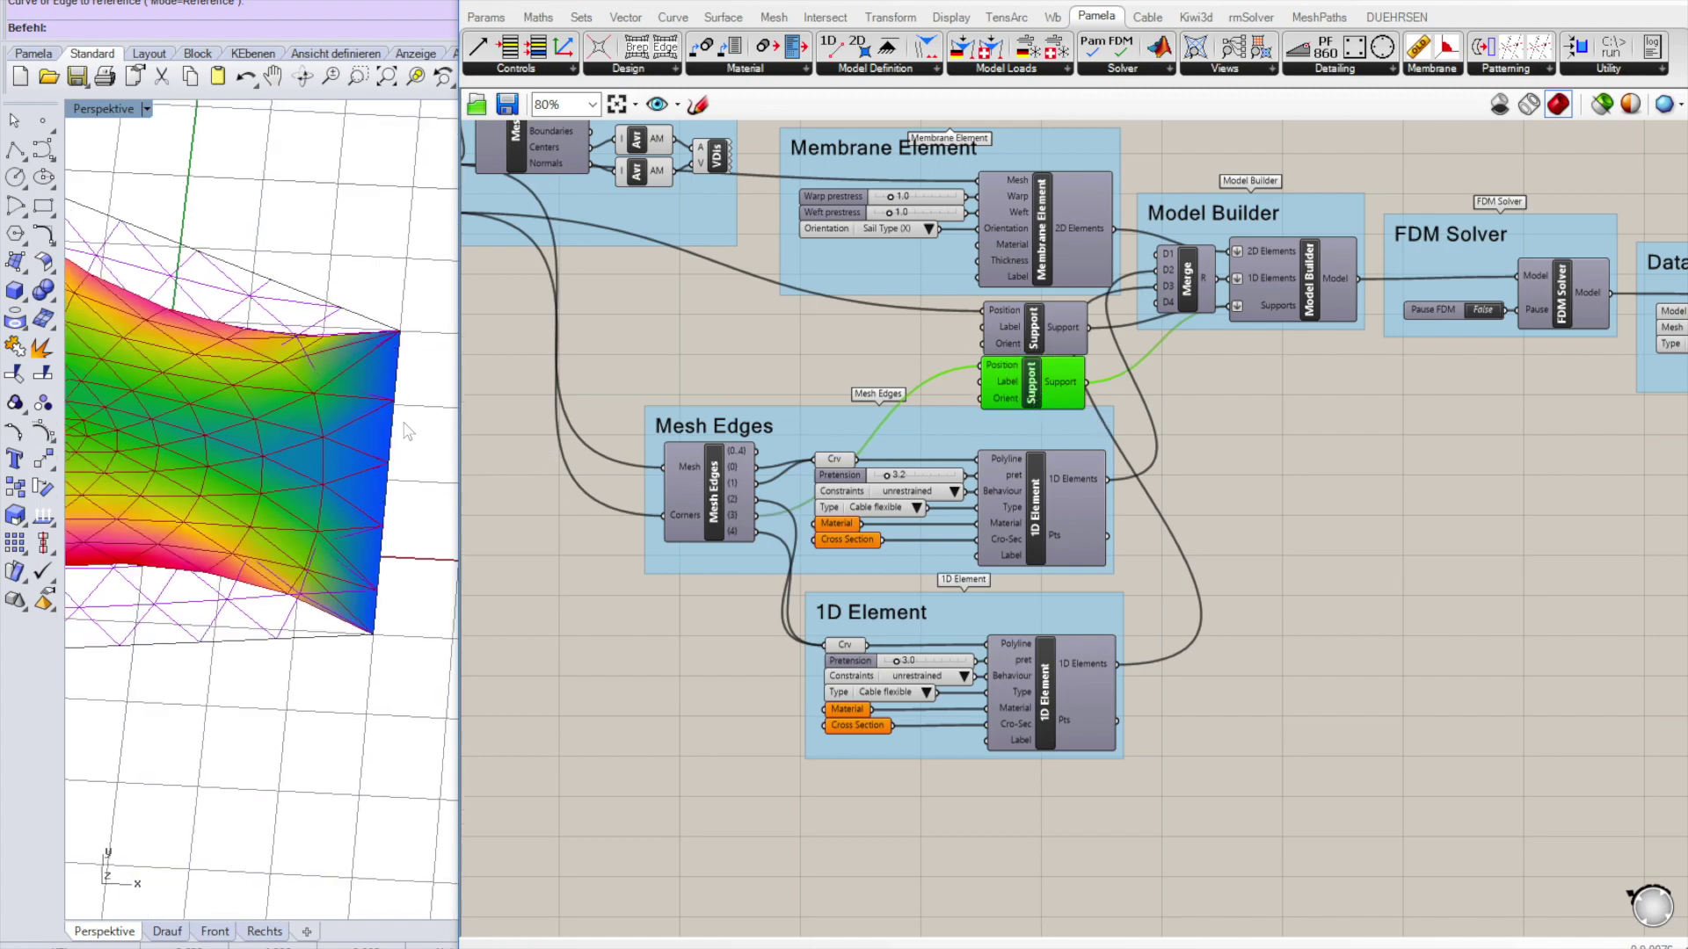
# Orbit the Rhino Perspective view to inspect the membrane and its straight fixed edge.
pyautogui.moveTo(255, 538); pyautogui.dragTo(255, 334, button='right')
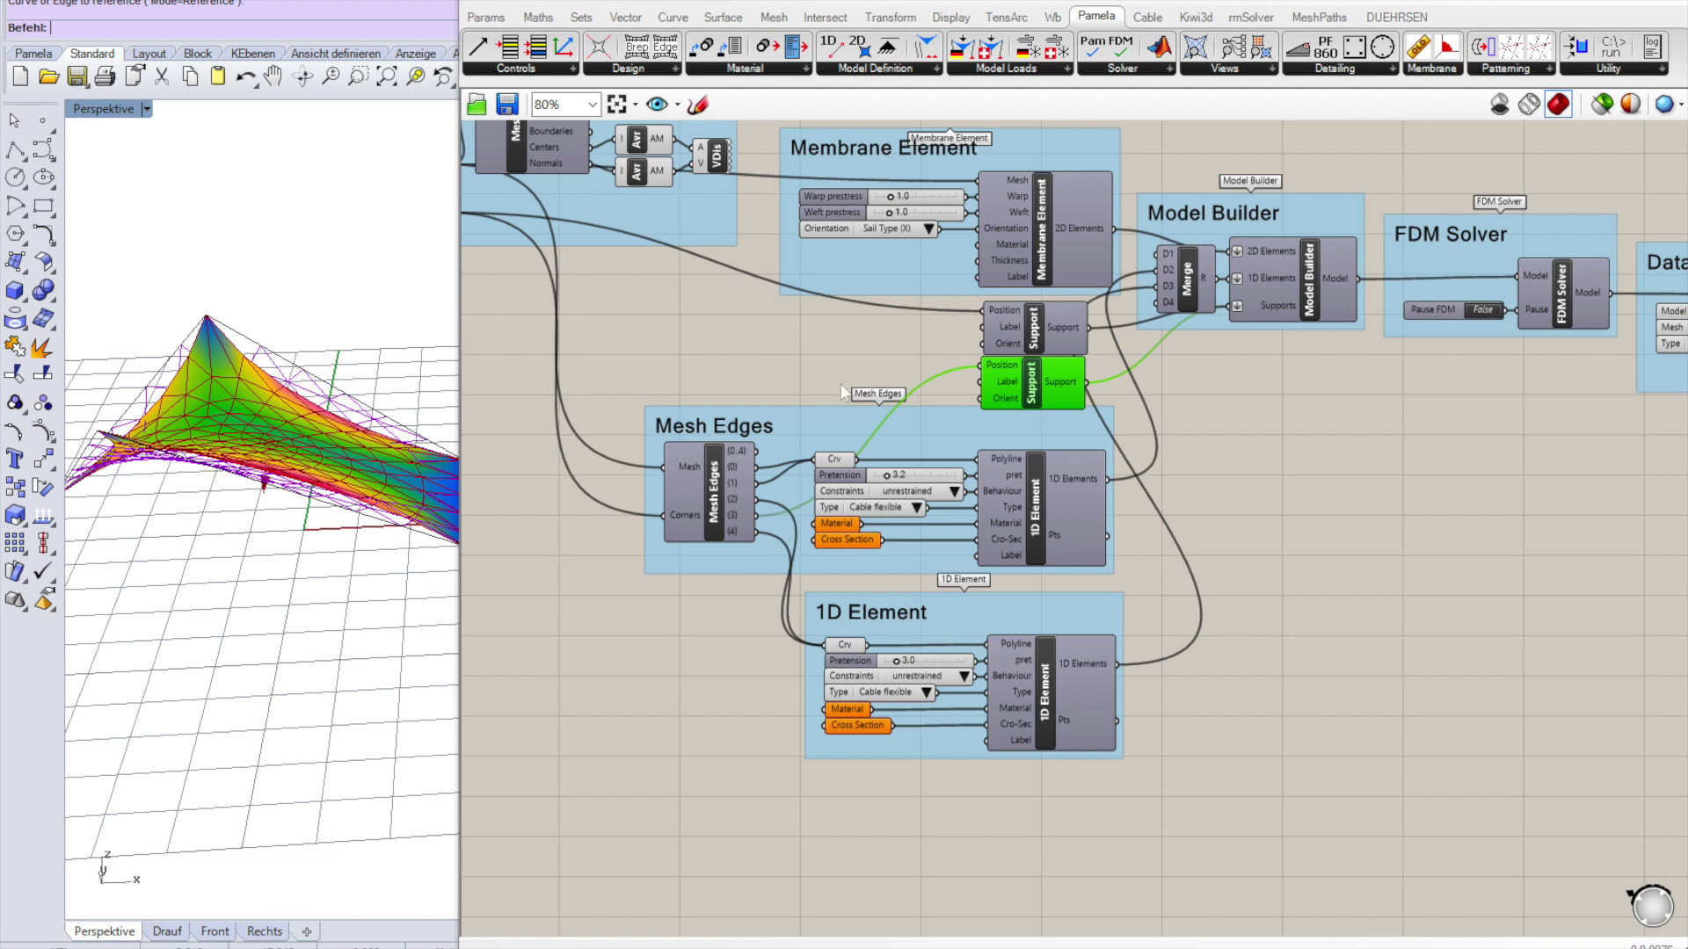
pyautogui.scroll(-3, 842, 391)
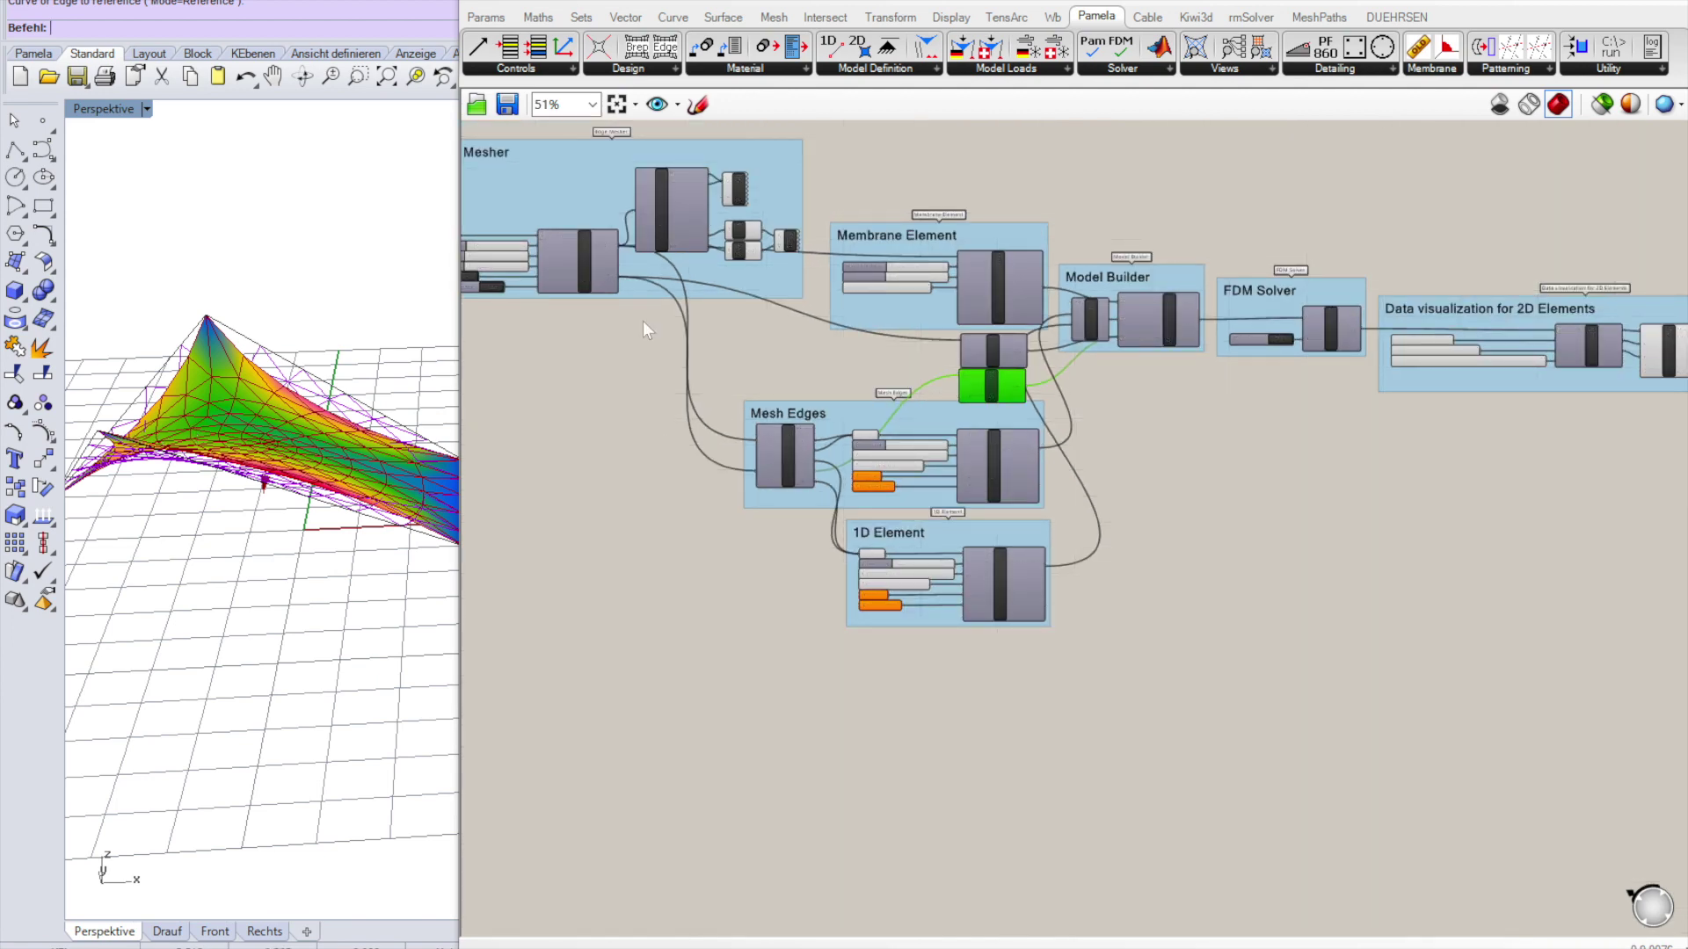
pyautogui.scroll(-1, 643, 329)
pyautogui.moveTo(244, 512); pyautogui.dragTo(275, 565, button='right')
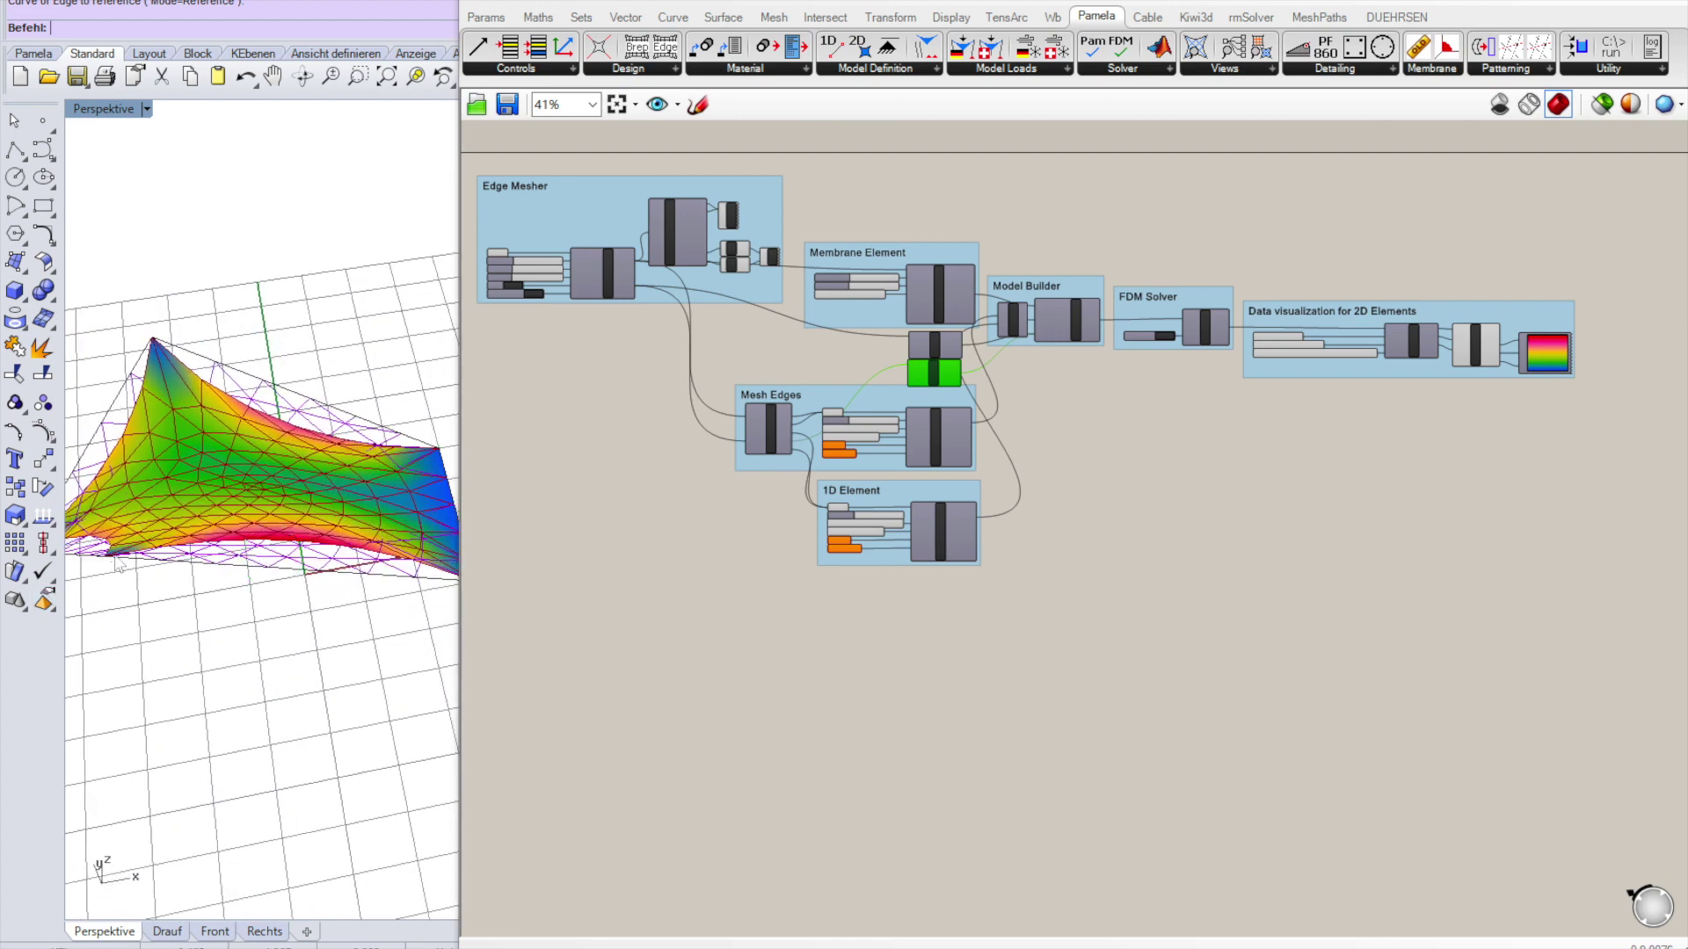
pyautogui.moveTo(148, 627); pyautogui.dragTo(248, 516, button='right')
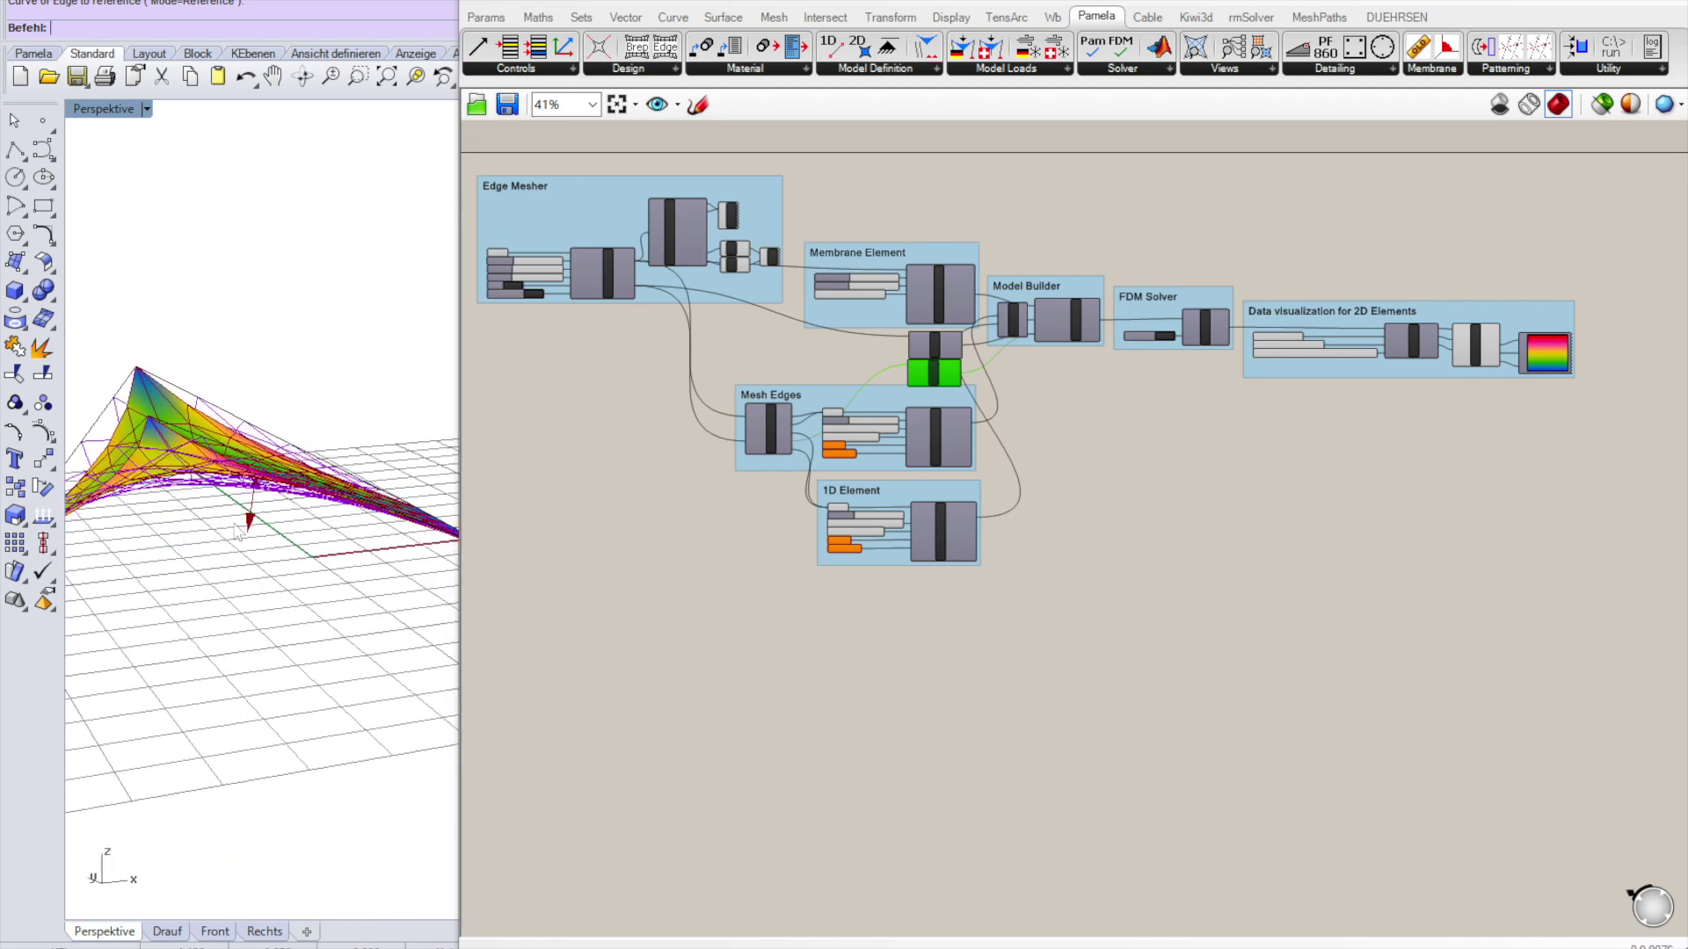
pyautogui.scroll(3, 253, 538)
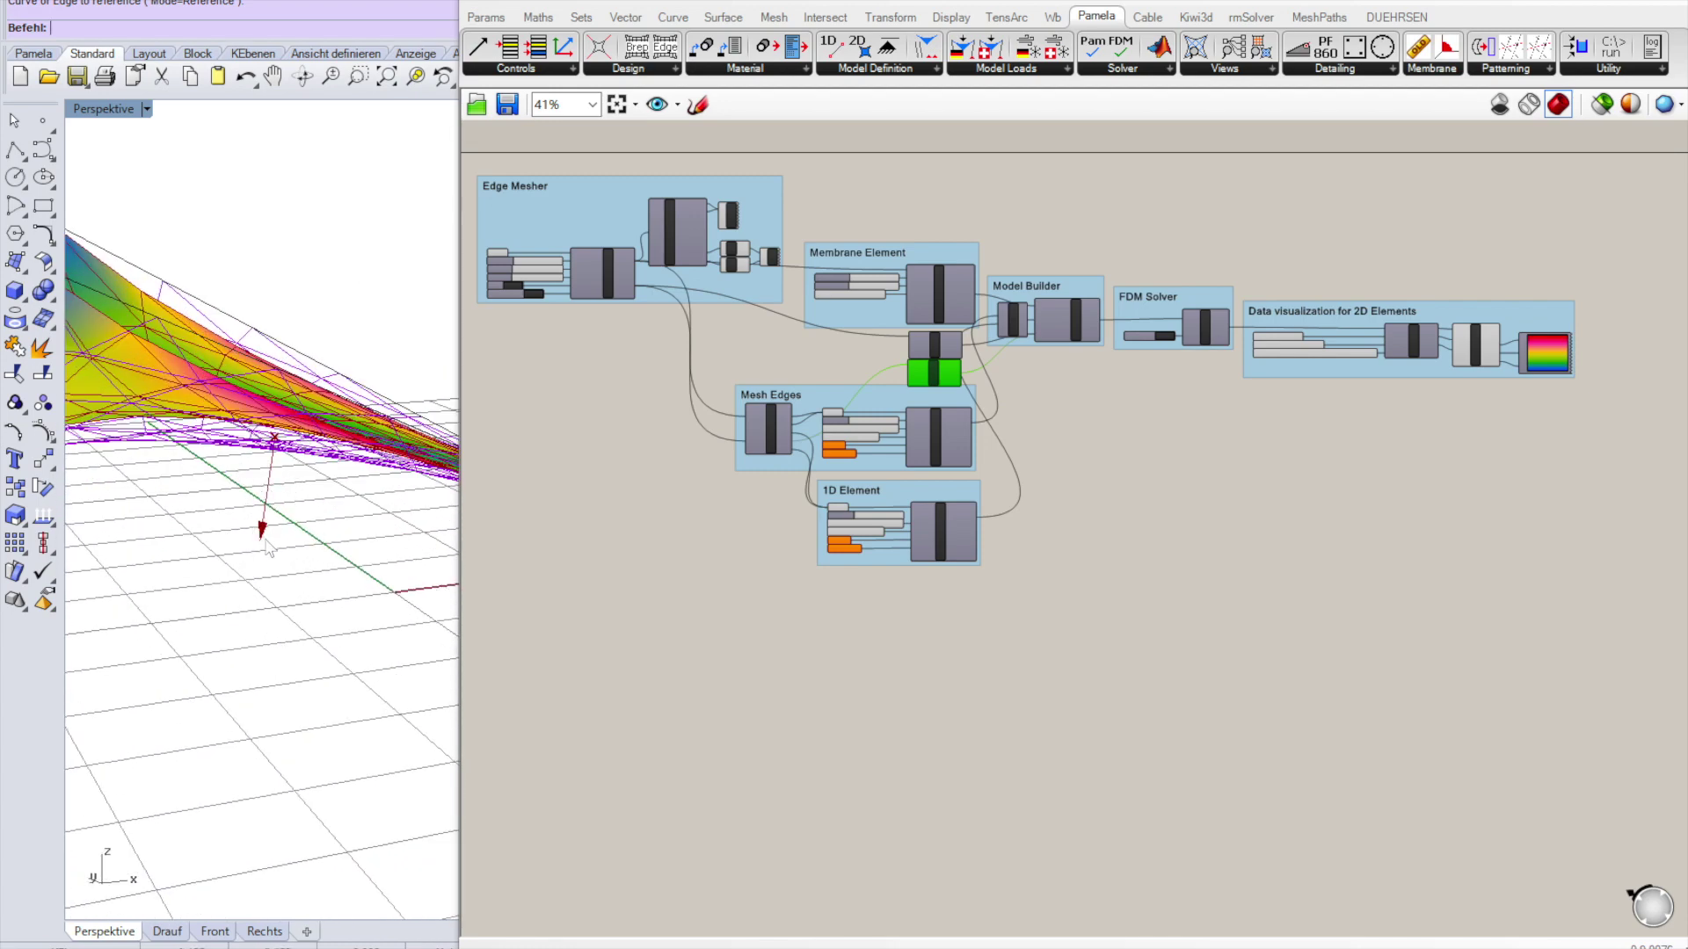
pyautogui.moveTo(277, 514); pyautogui.dragTo(331, 453, button='right')
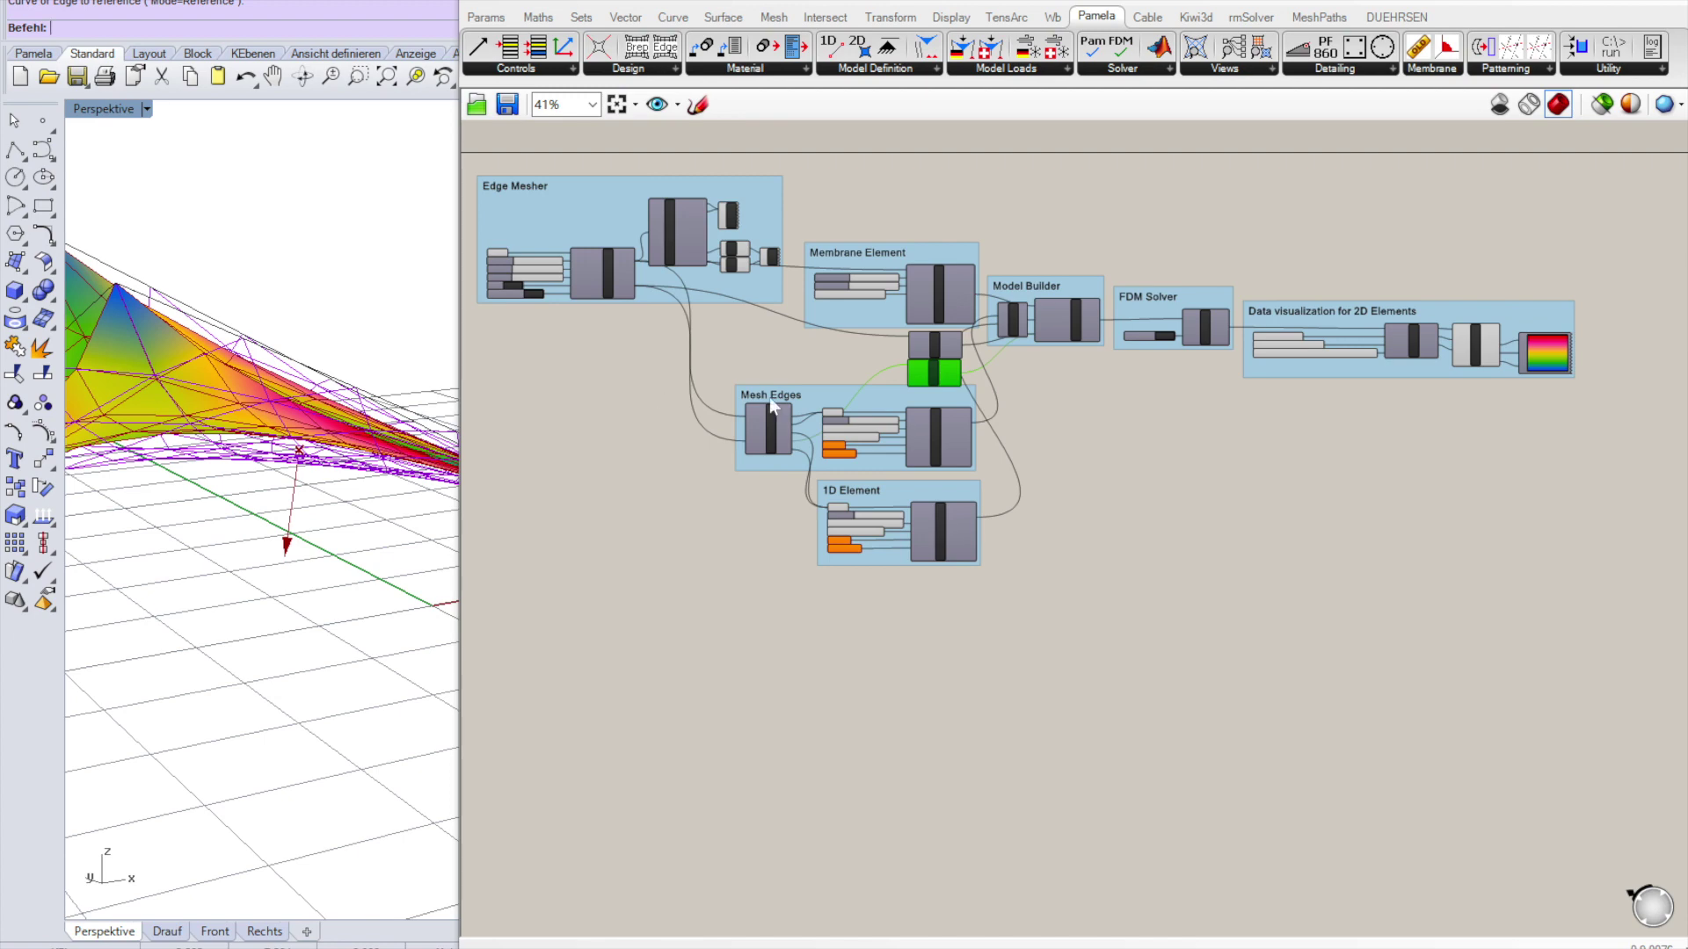
pyautogui.scroll(5, 477, 271)
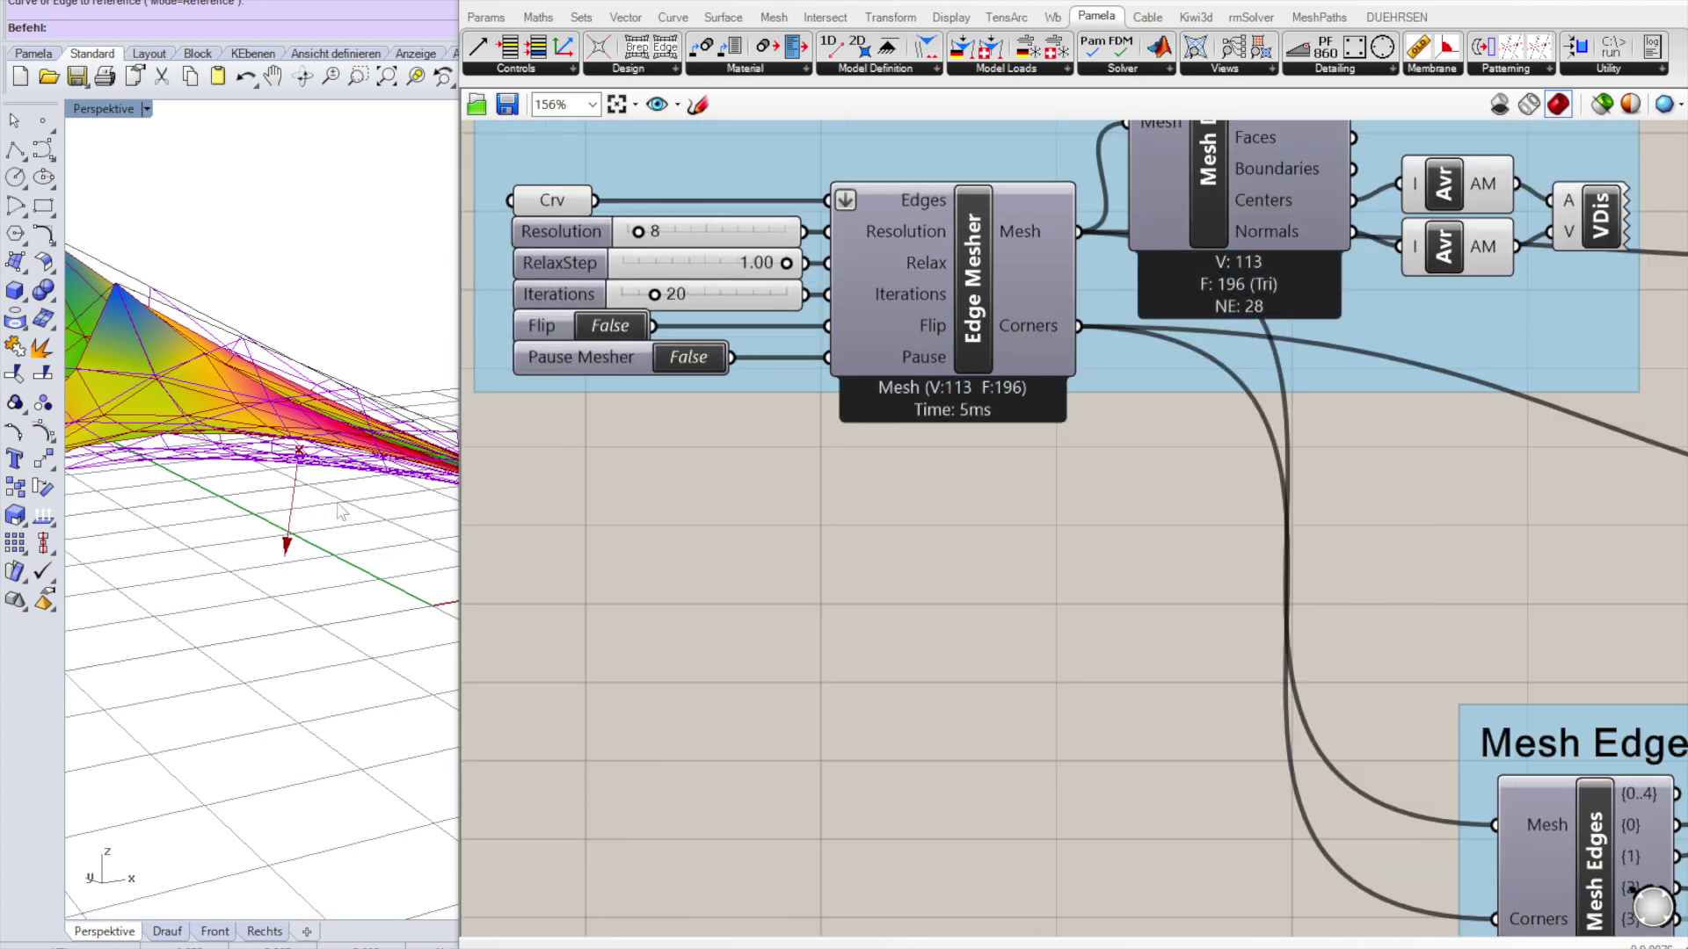
pyautogui.moveTo(343, 510); pyautogui.dragTo(307, 501, button='right')
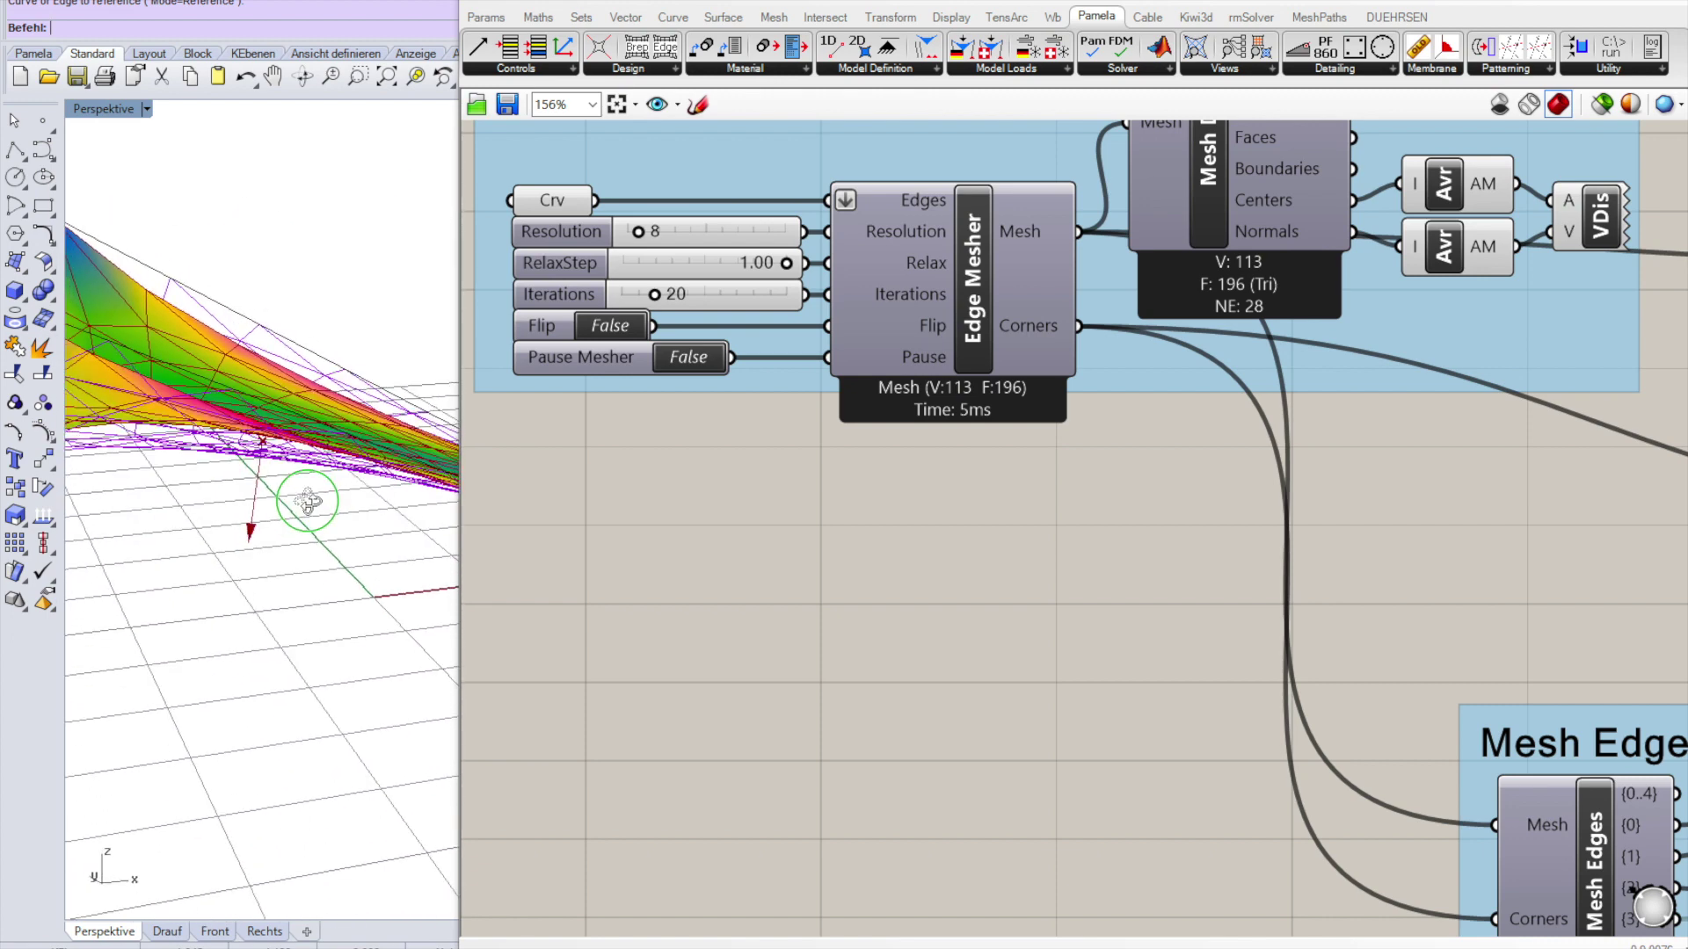
pyautogui.click(618, 336)
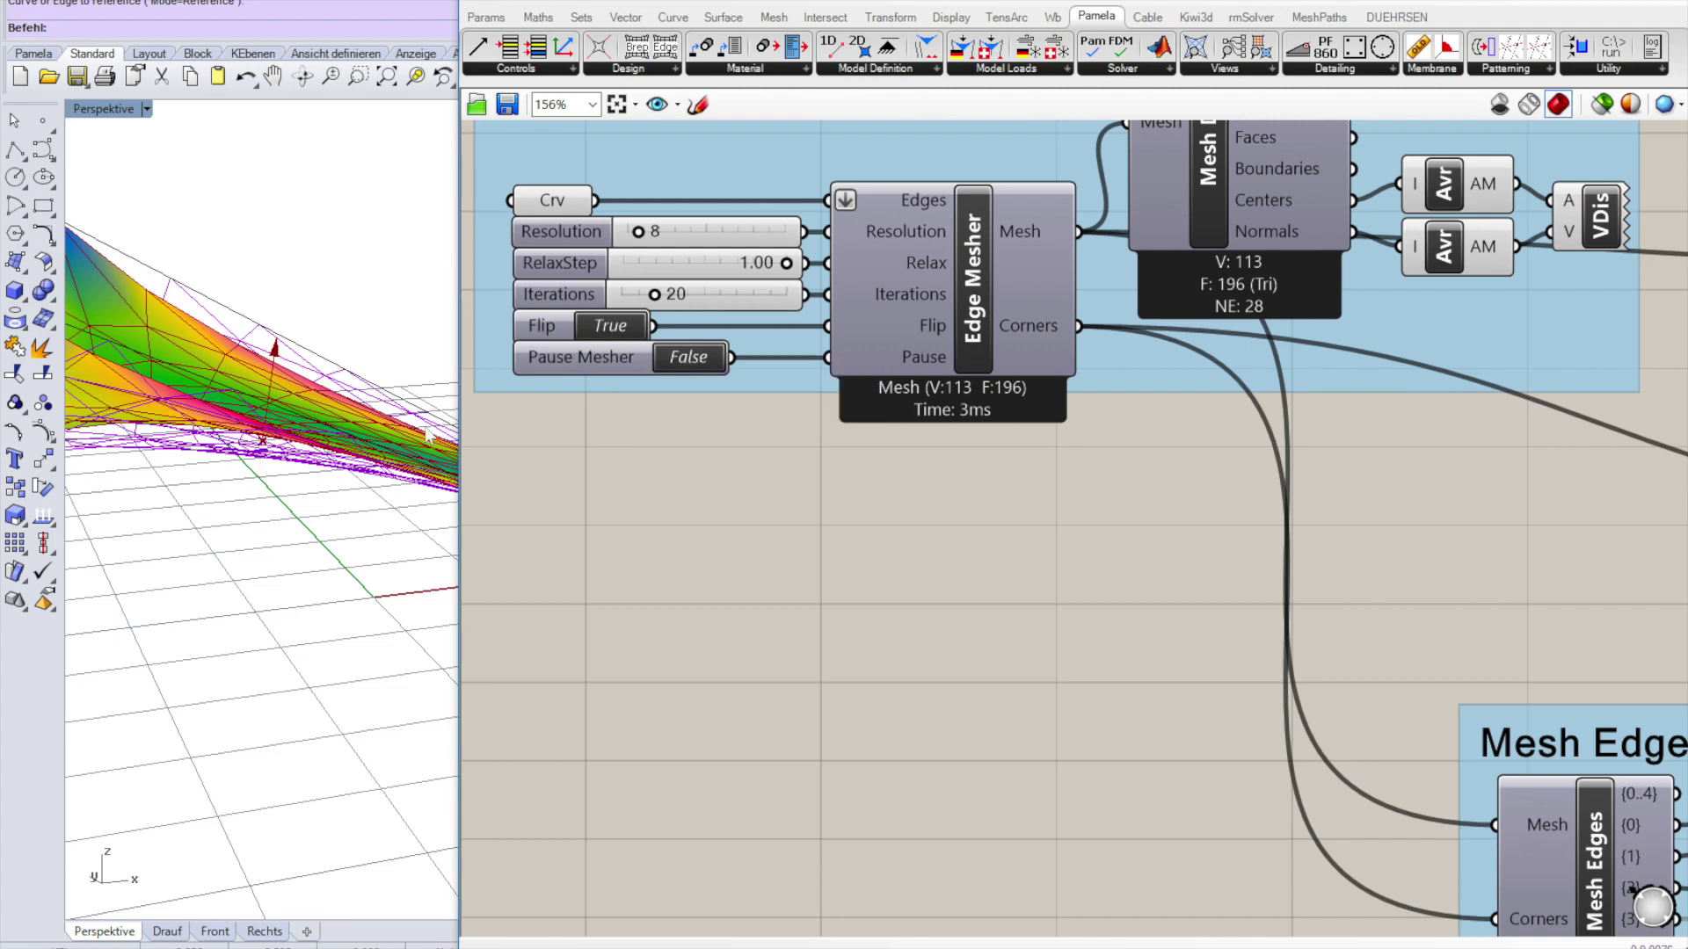
pyautogui.moveTo(332, 446); pyautogui.dragTo(214, 420, button='right')
pyautogui.scroll(5, 255, 437)
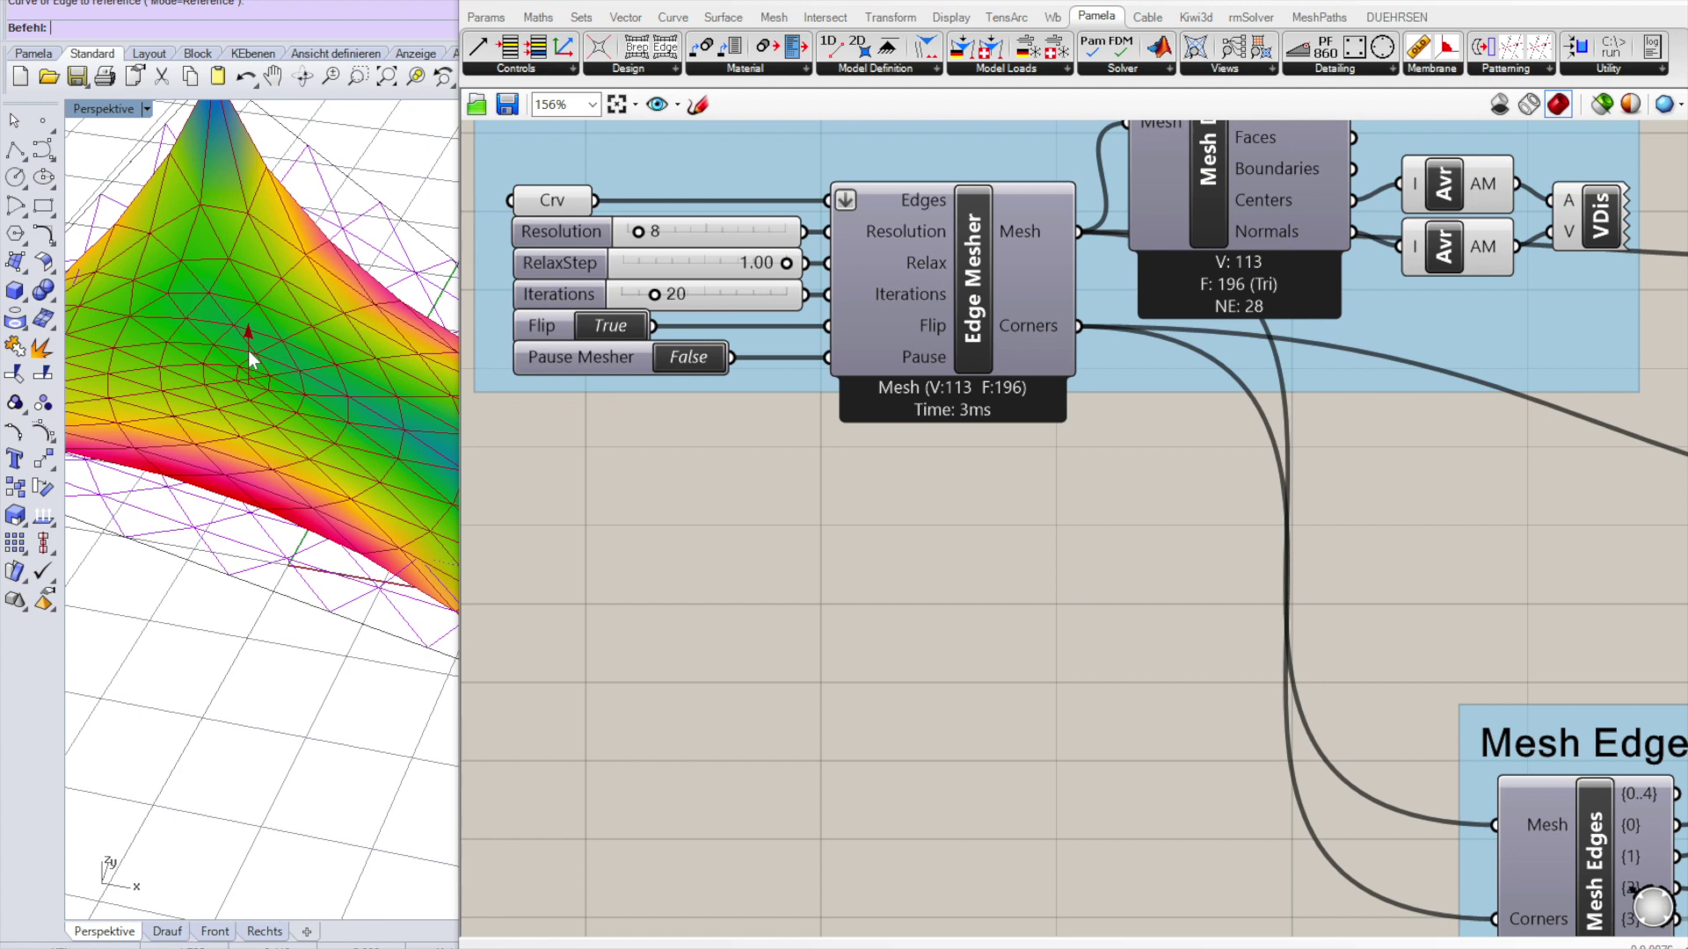
pyautogui.scroll(-5, 248, 350)
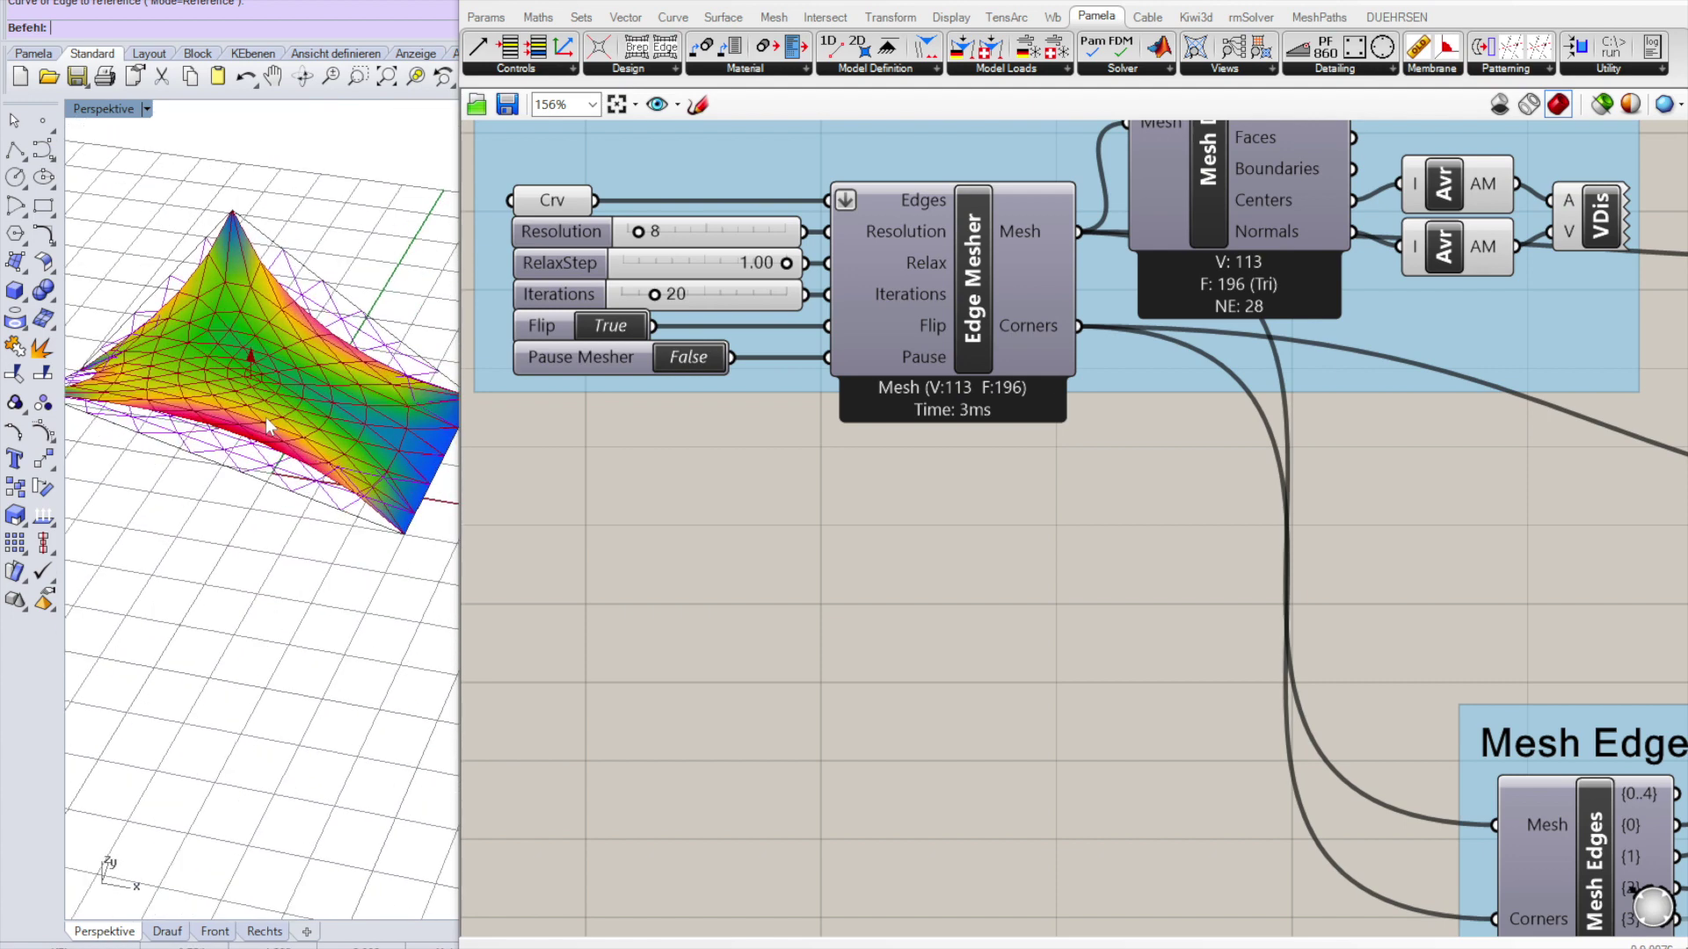
pyautogui.moveTo(266, 416); pyautogui.dragTo(365, 454, button='right')
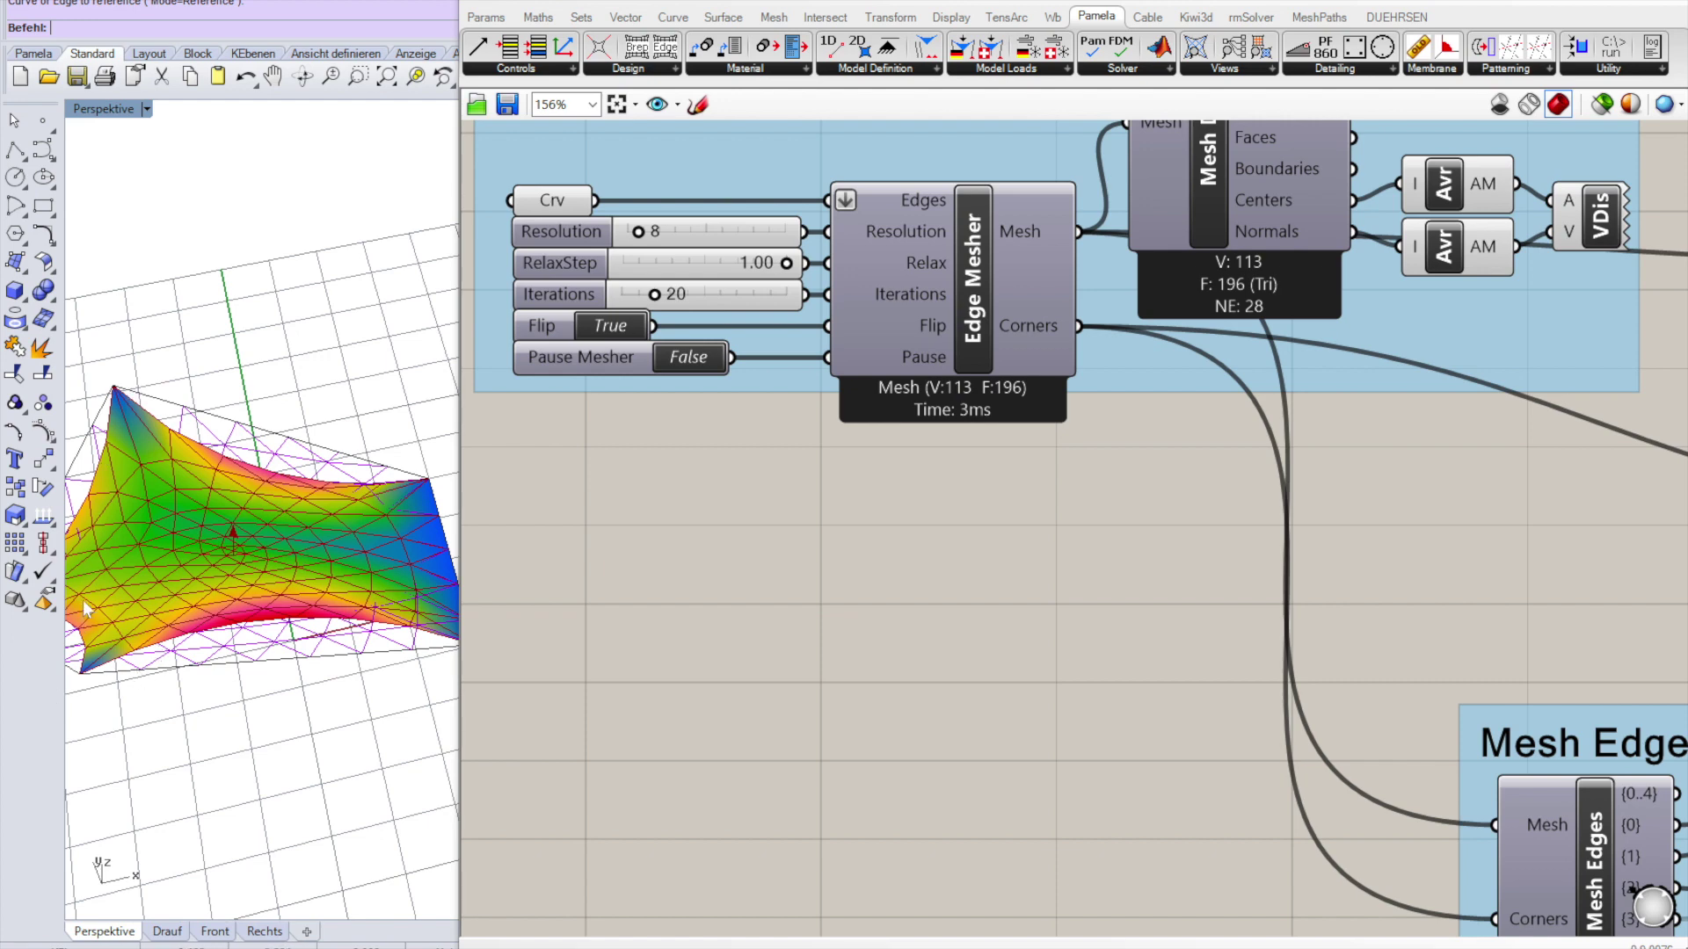
pyautogui.moveTo(94, 683); pyautogui.dragTo(104, 519, button='right')
pyautogui.moveTo(163, 364); pyautogui.dragTo(133, 510, button='right')
pyautogui.scroll(-5, 754, 527)
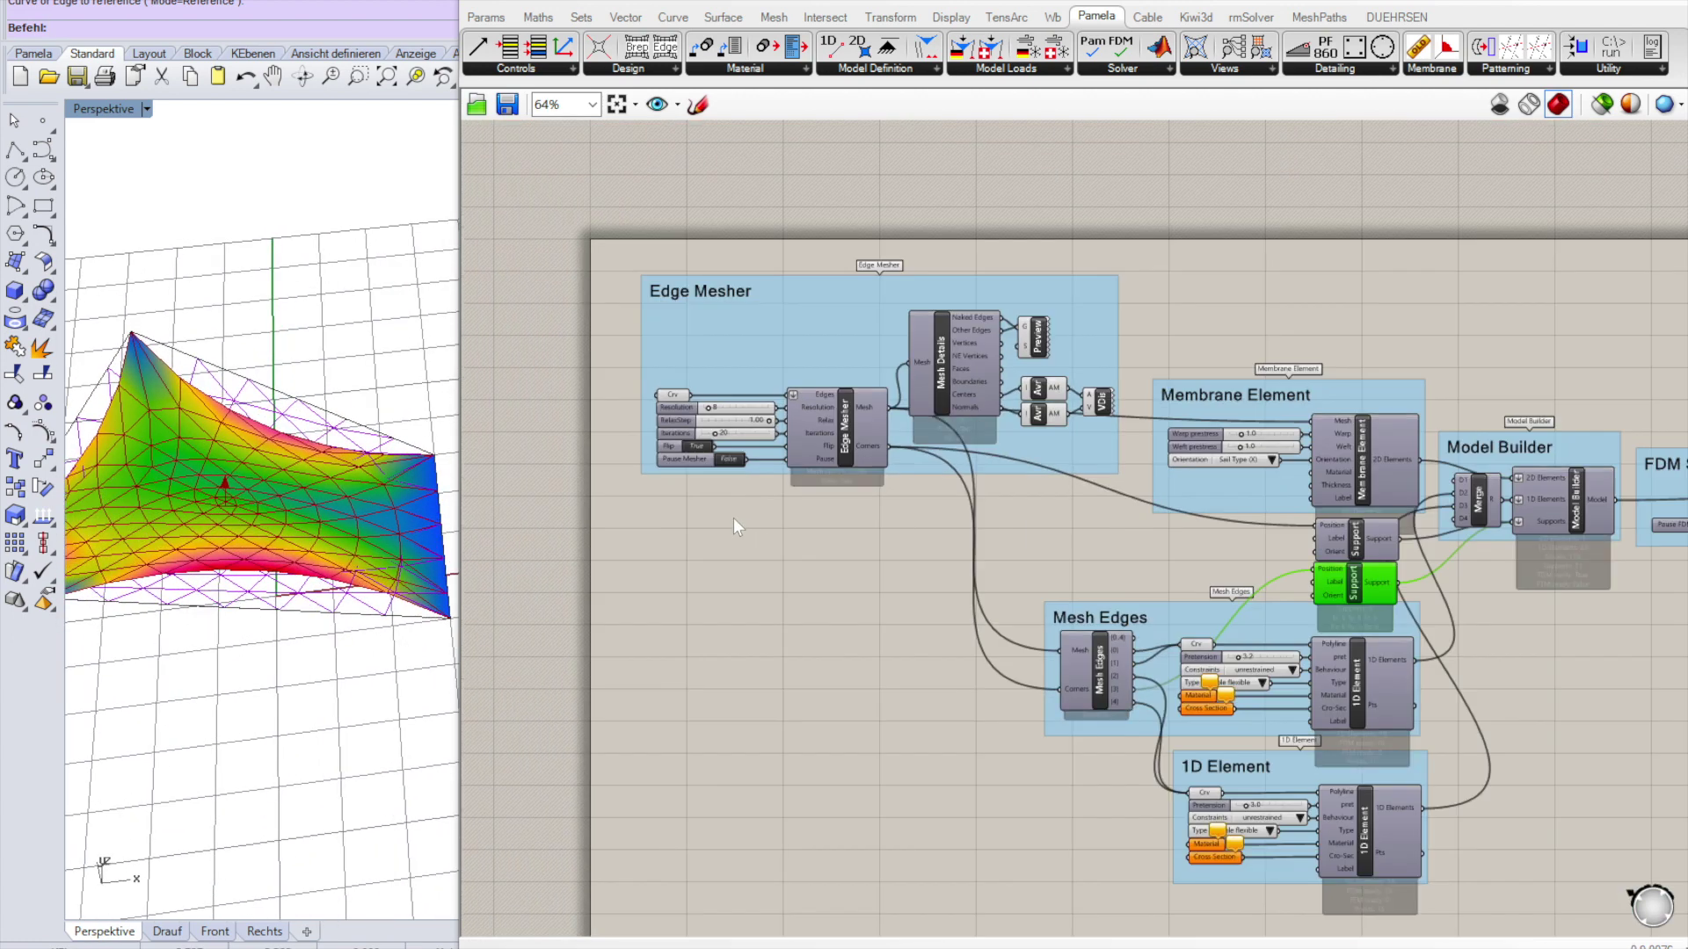
pyautogui.scroll(-2, 657, 504)
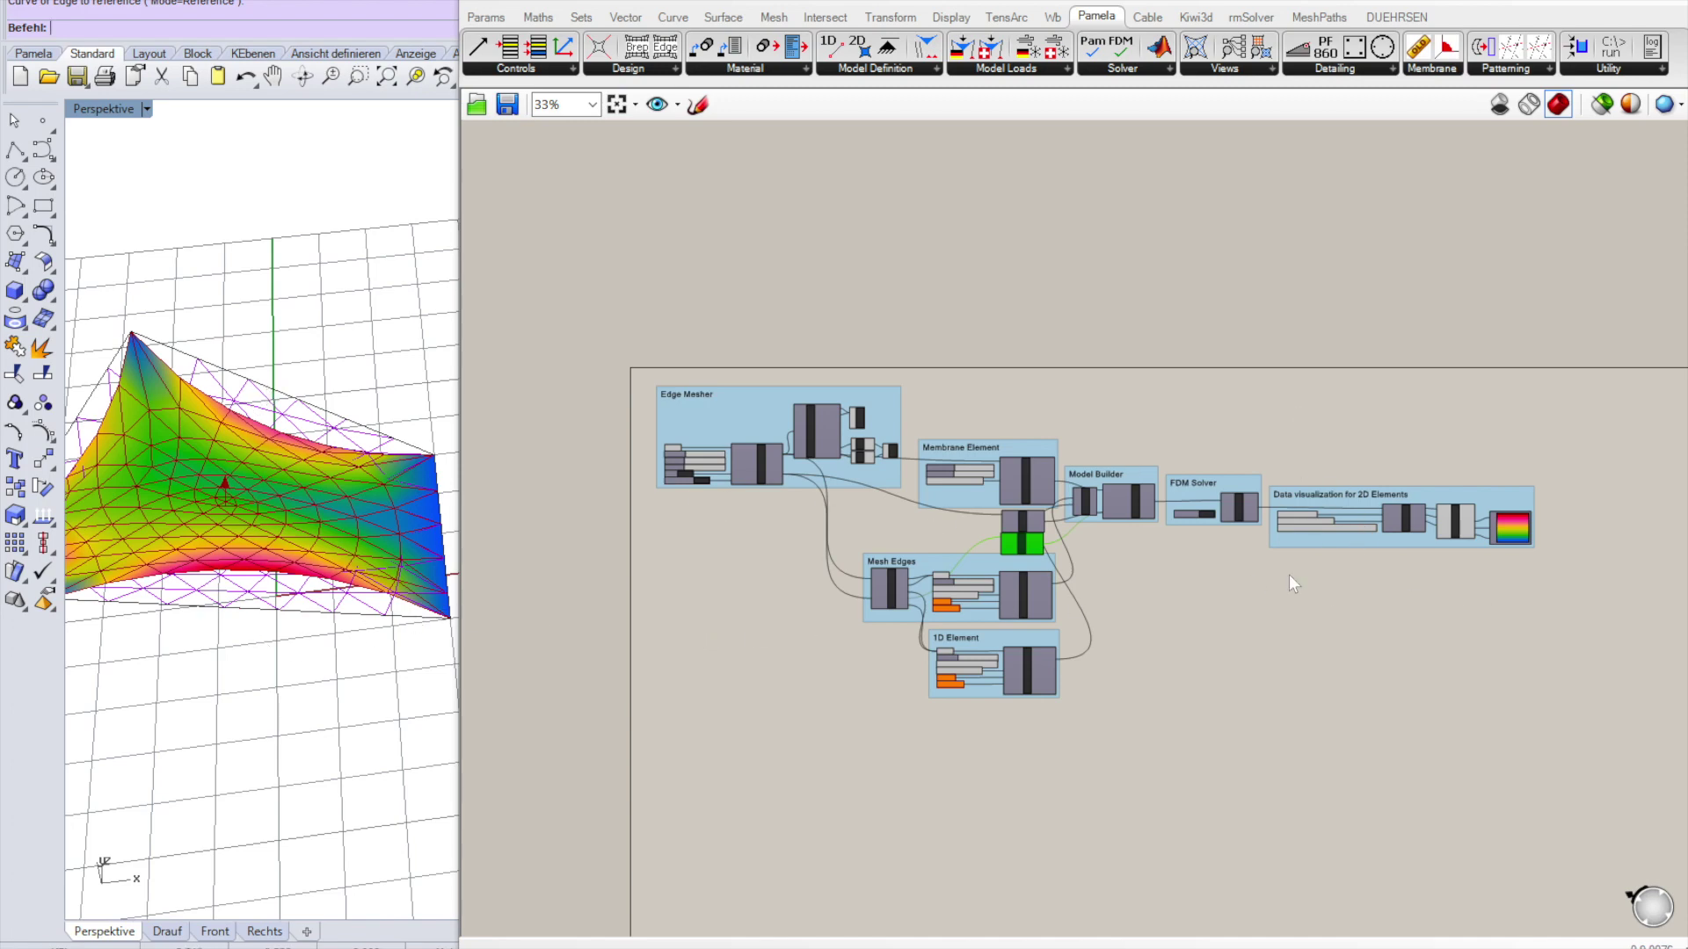
pyautogui.scroll(5, 1224, 547)
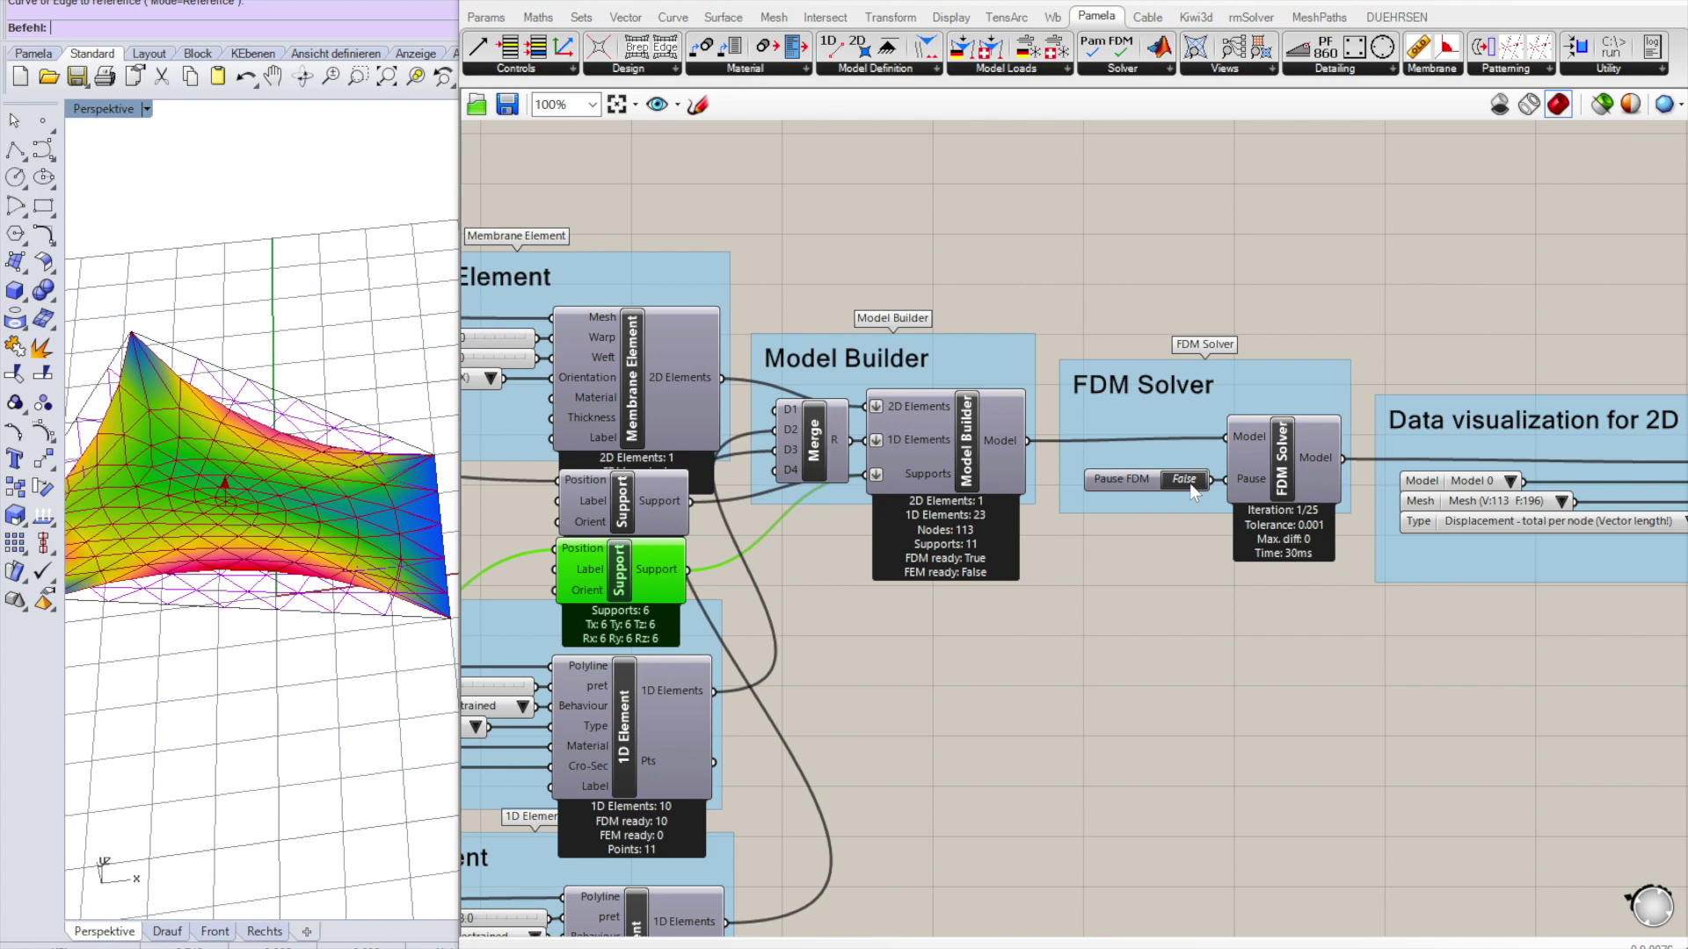
# Set Pause FDM to True, then select the membrane, model, solver and visualization groups plus Mesh Edges.
pyautogui.doubleClick(1190, 482)
pyautogui.scroll(-3, 1191, 484)
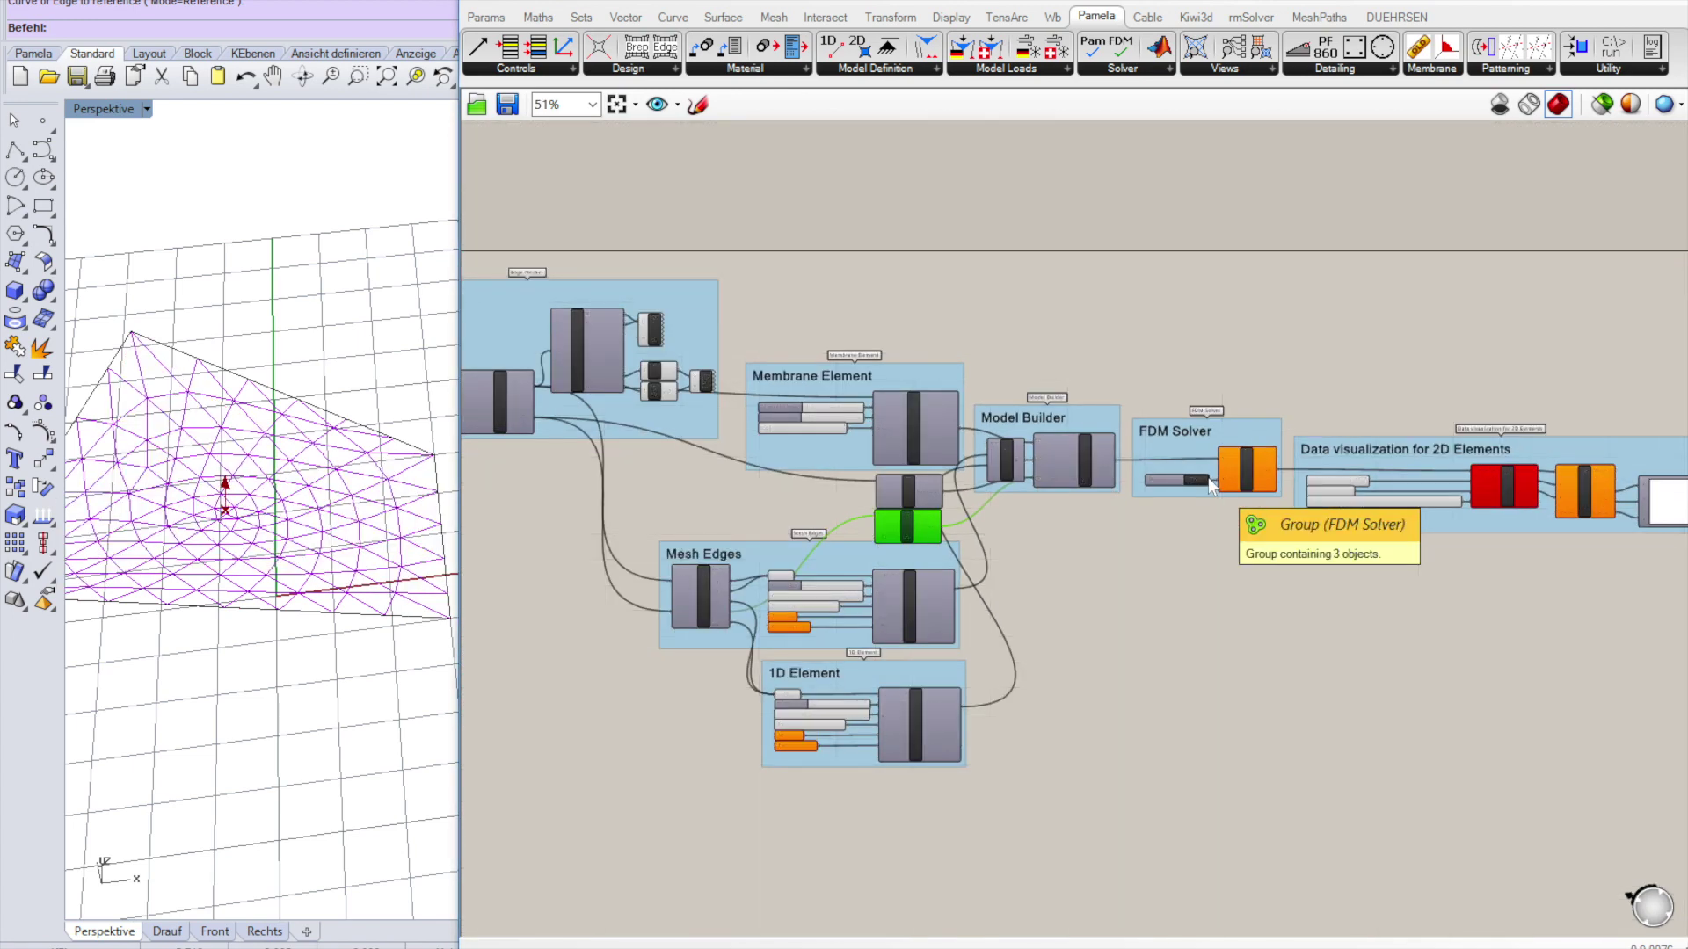
pyautogui.scroll(-1, 1207, 477)
pyautogui.moveTo(836, 307); pyautogui.dragTo(1670, 774)
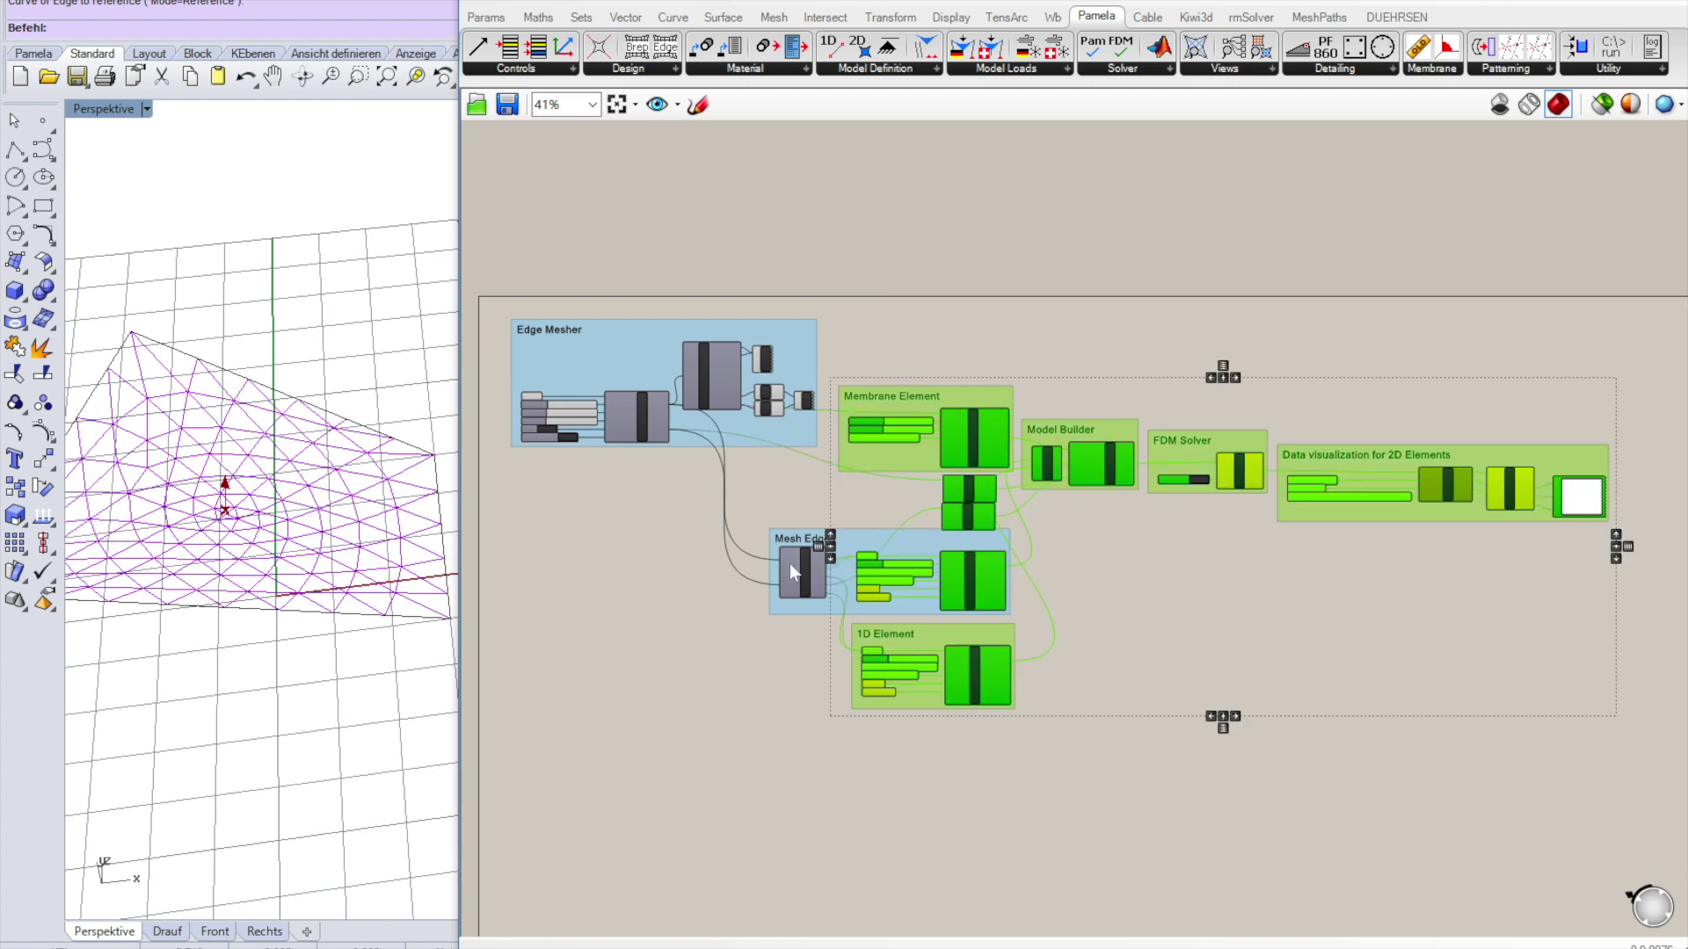
pyautogui.keyDown('shift'); pyautogui.moveTo(757, 513); pyautogui.dragTo(869, 652); pyautogui.keyUp('shift')
pyautogui.scroll(5, 809, 546)
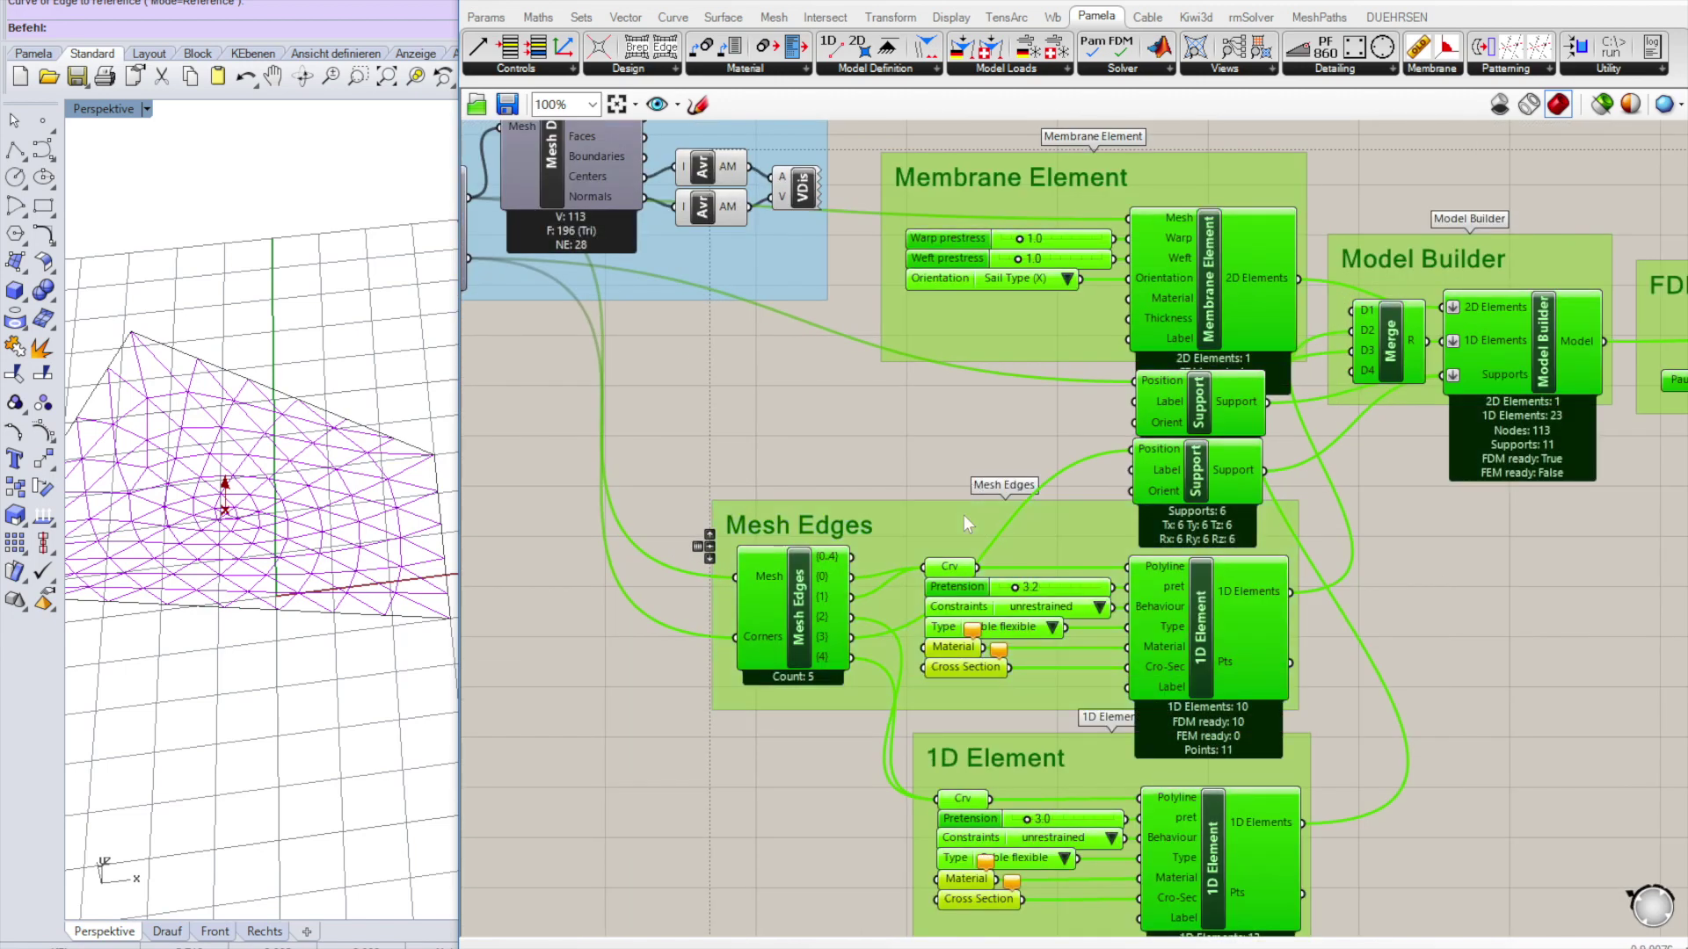
pyautogui.scroll(-3, 915, 522)
# Shift the selected groups about 500 px right and view the flat mesh in the Top viewport.
pyautogui.moveTo(915, 518); pyautogui.dragTo(1384, 520)
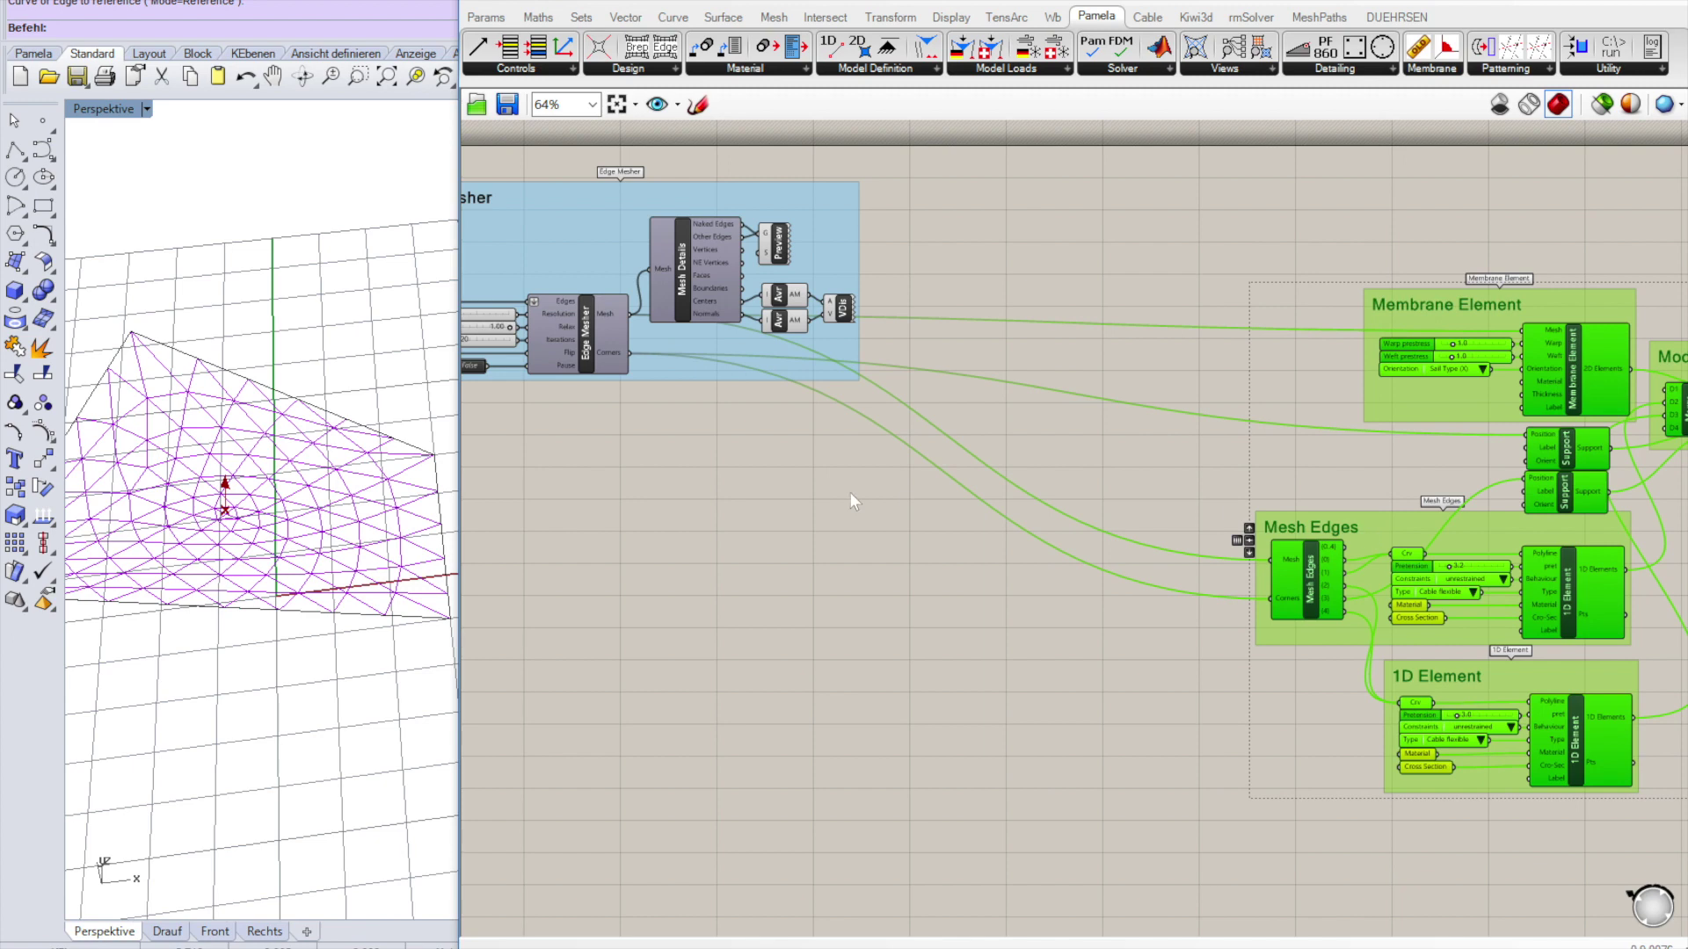
pyautogui.click(866, 525)
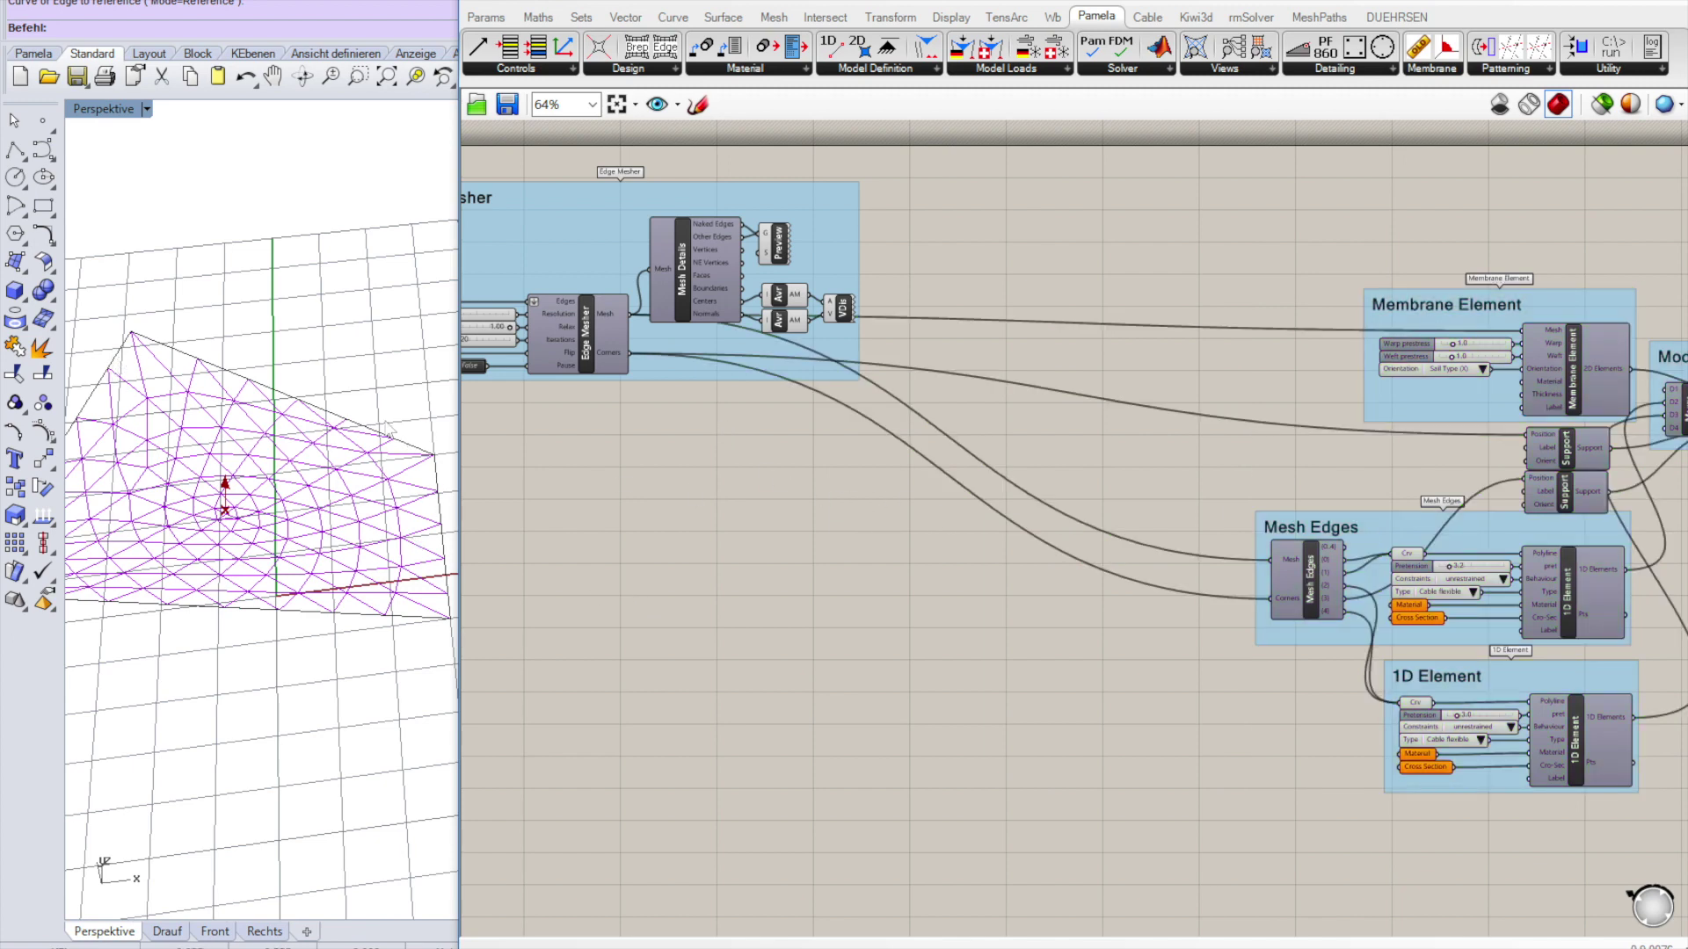
pyautogui.moveTo(391, 428); pyautogui.dragTo(203, 591, button='right')
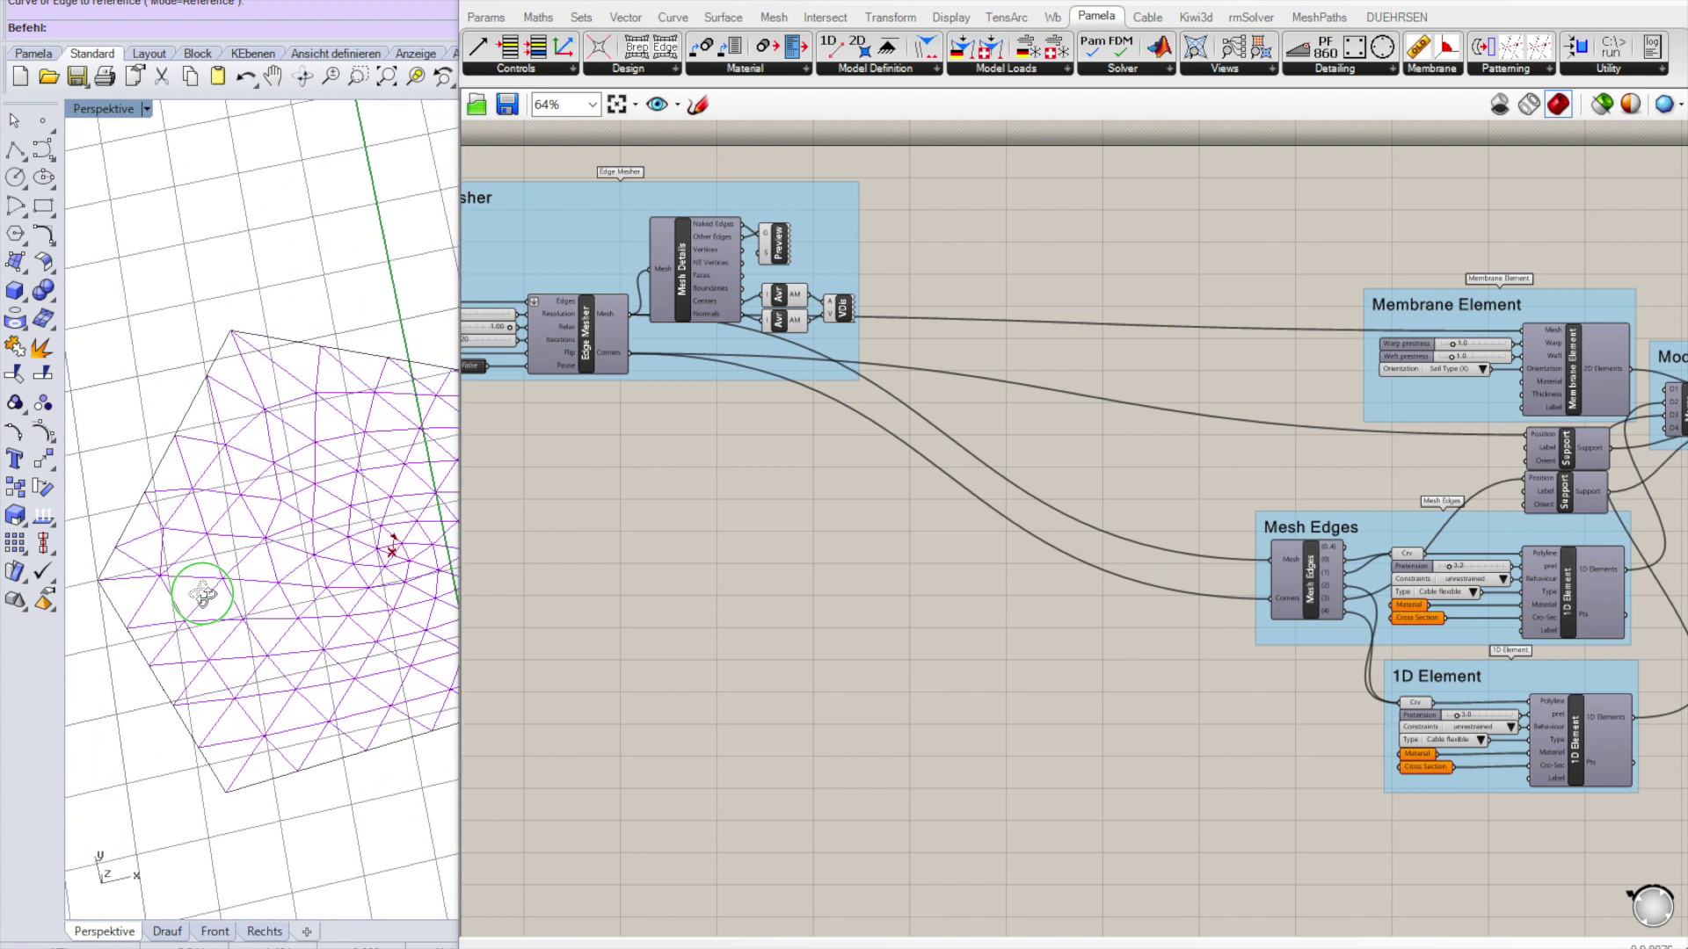
pyautogui.click(175, 936)
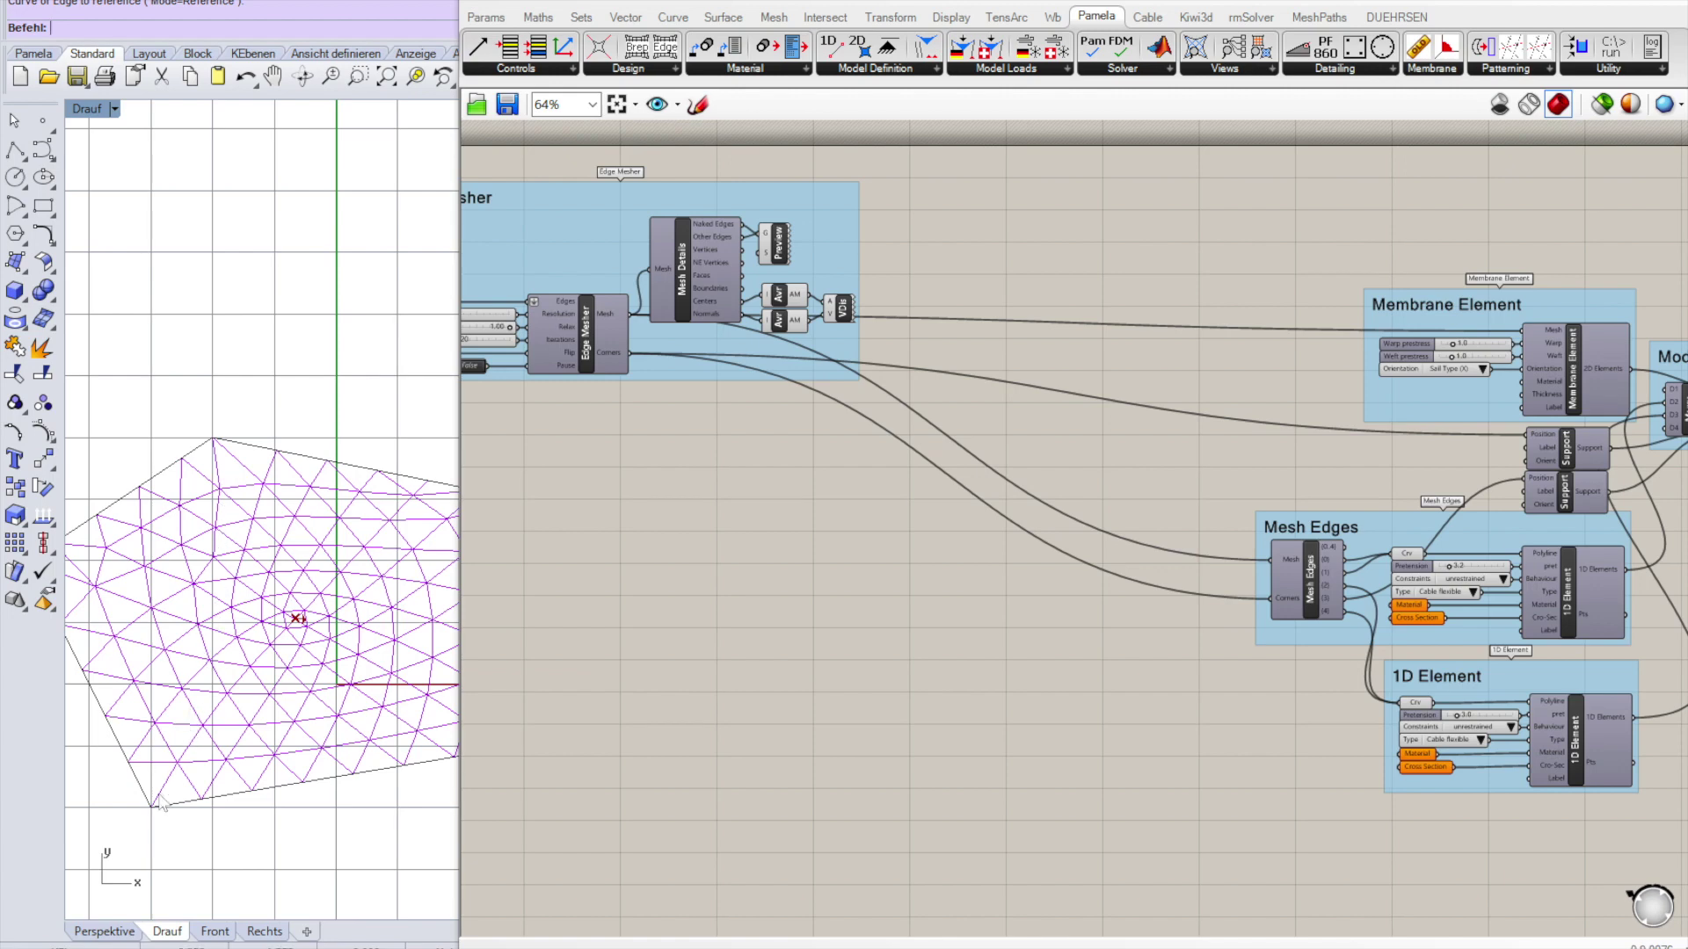
pyautogui.scroll(4, 161, 803)
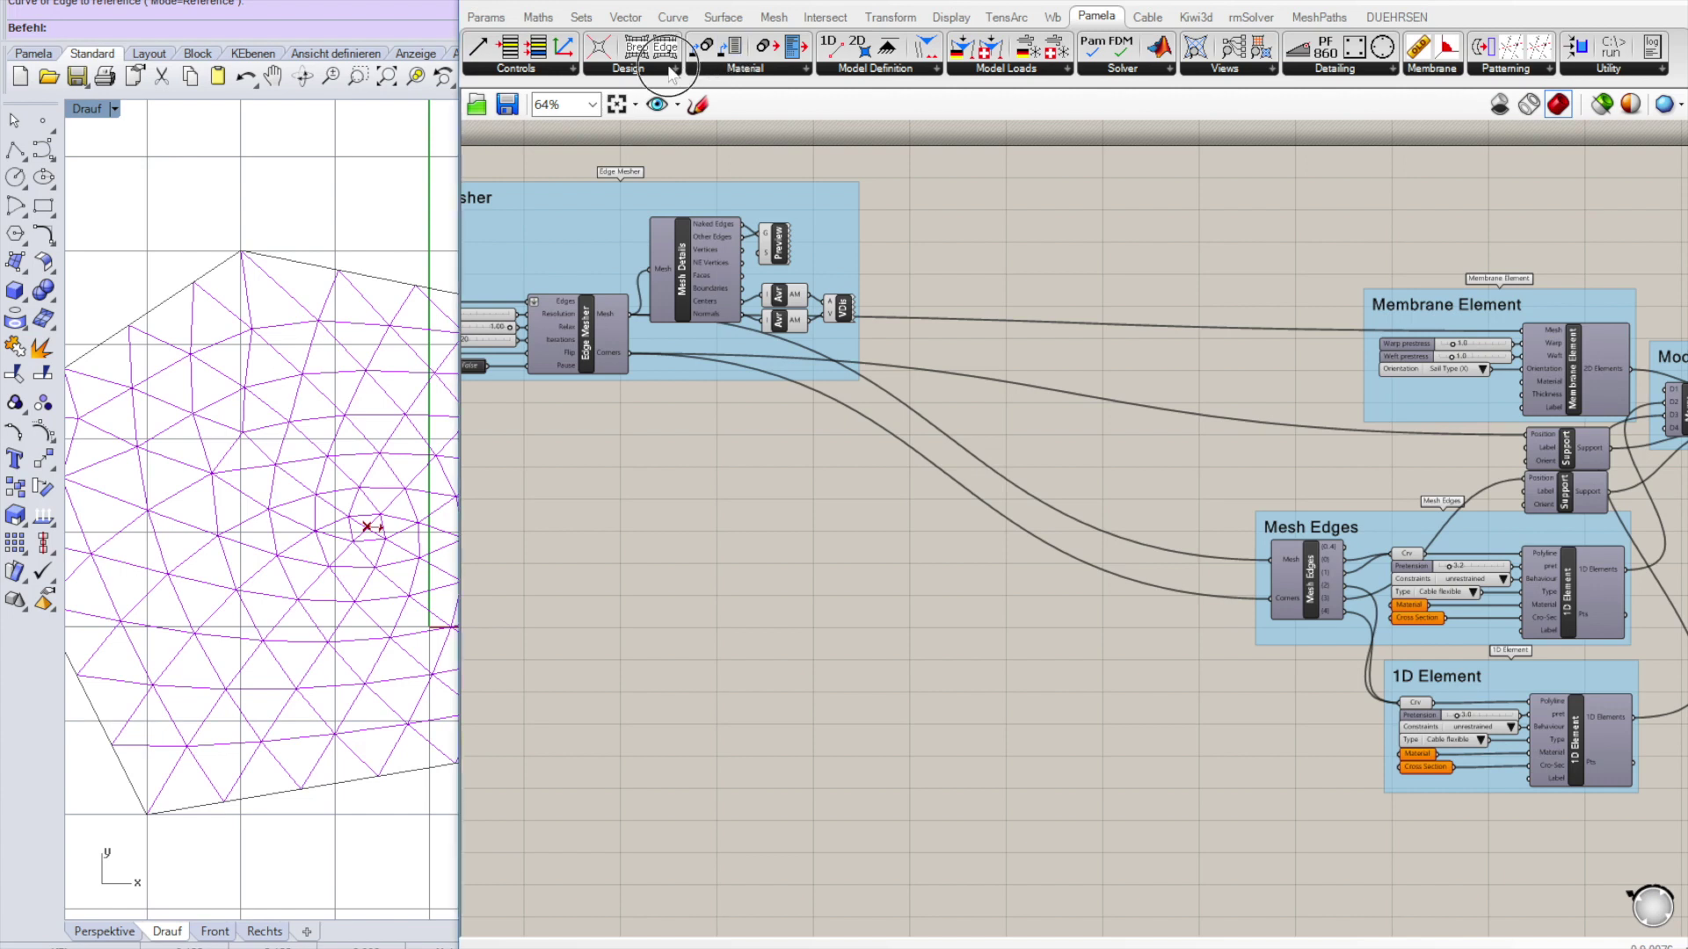
pyautogui.click(629, 68)
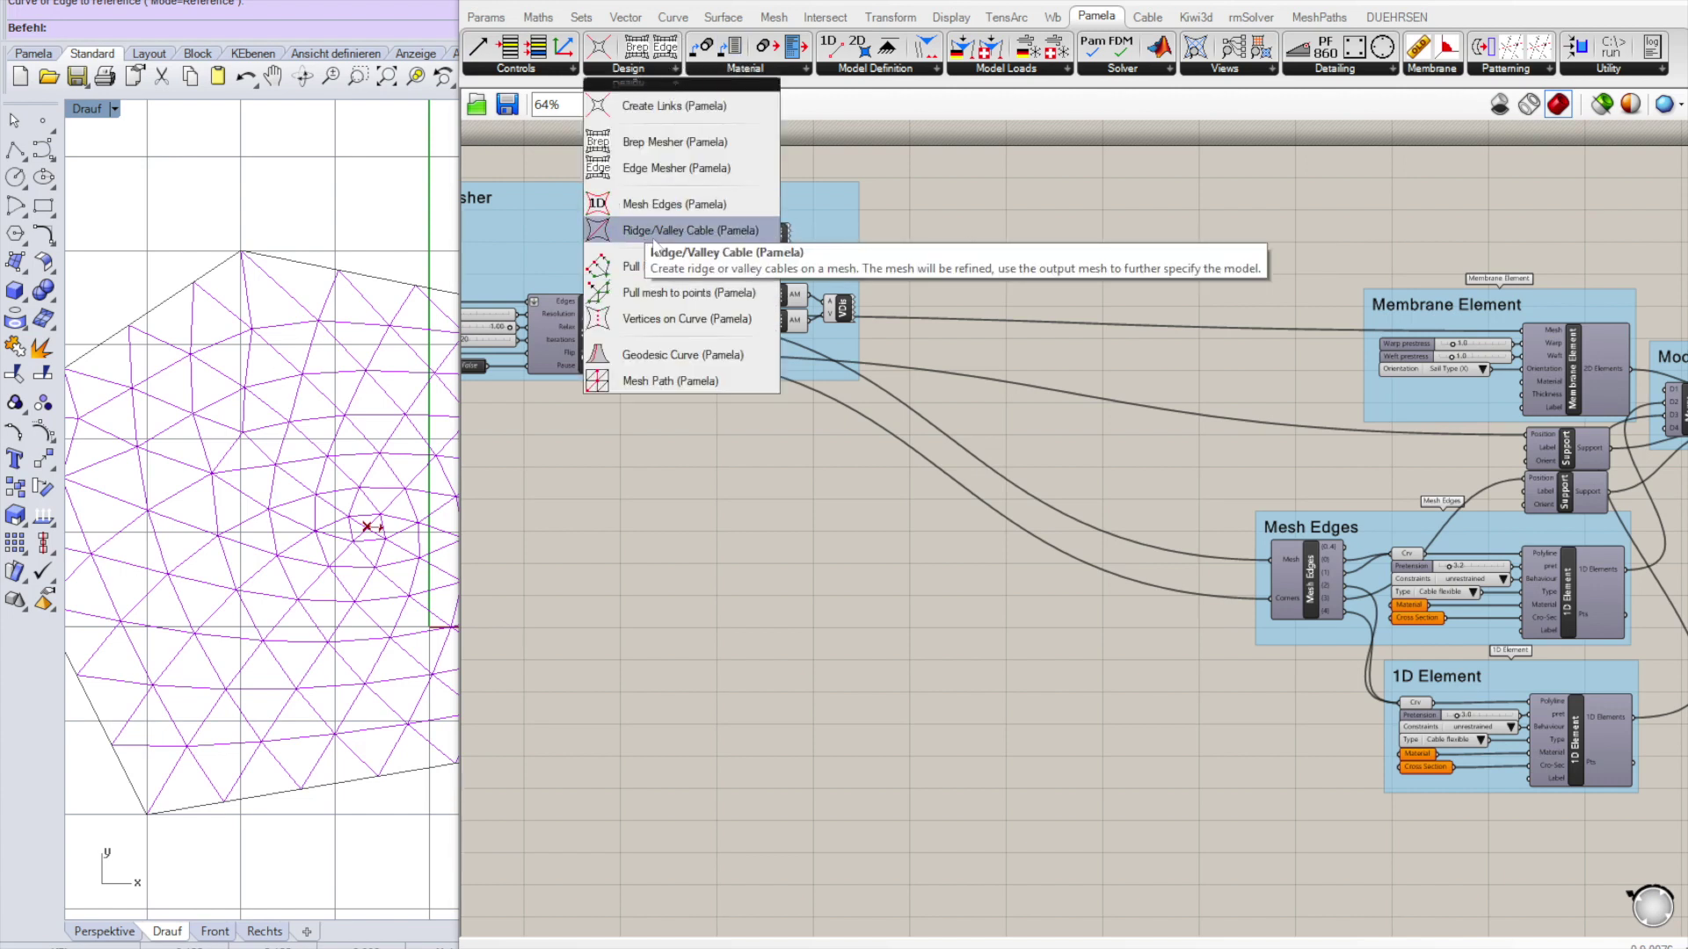
# Place a Ridge/Valley Cable group and wire Edge Mesher Mesh and Corners to its Mesh and Points.
pyautogui.moveTo(703, 232); pyautogui.dragTo(847, 413)
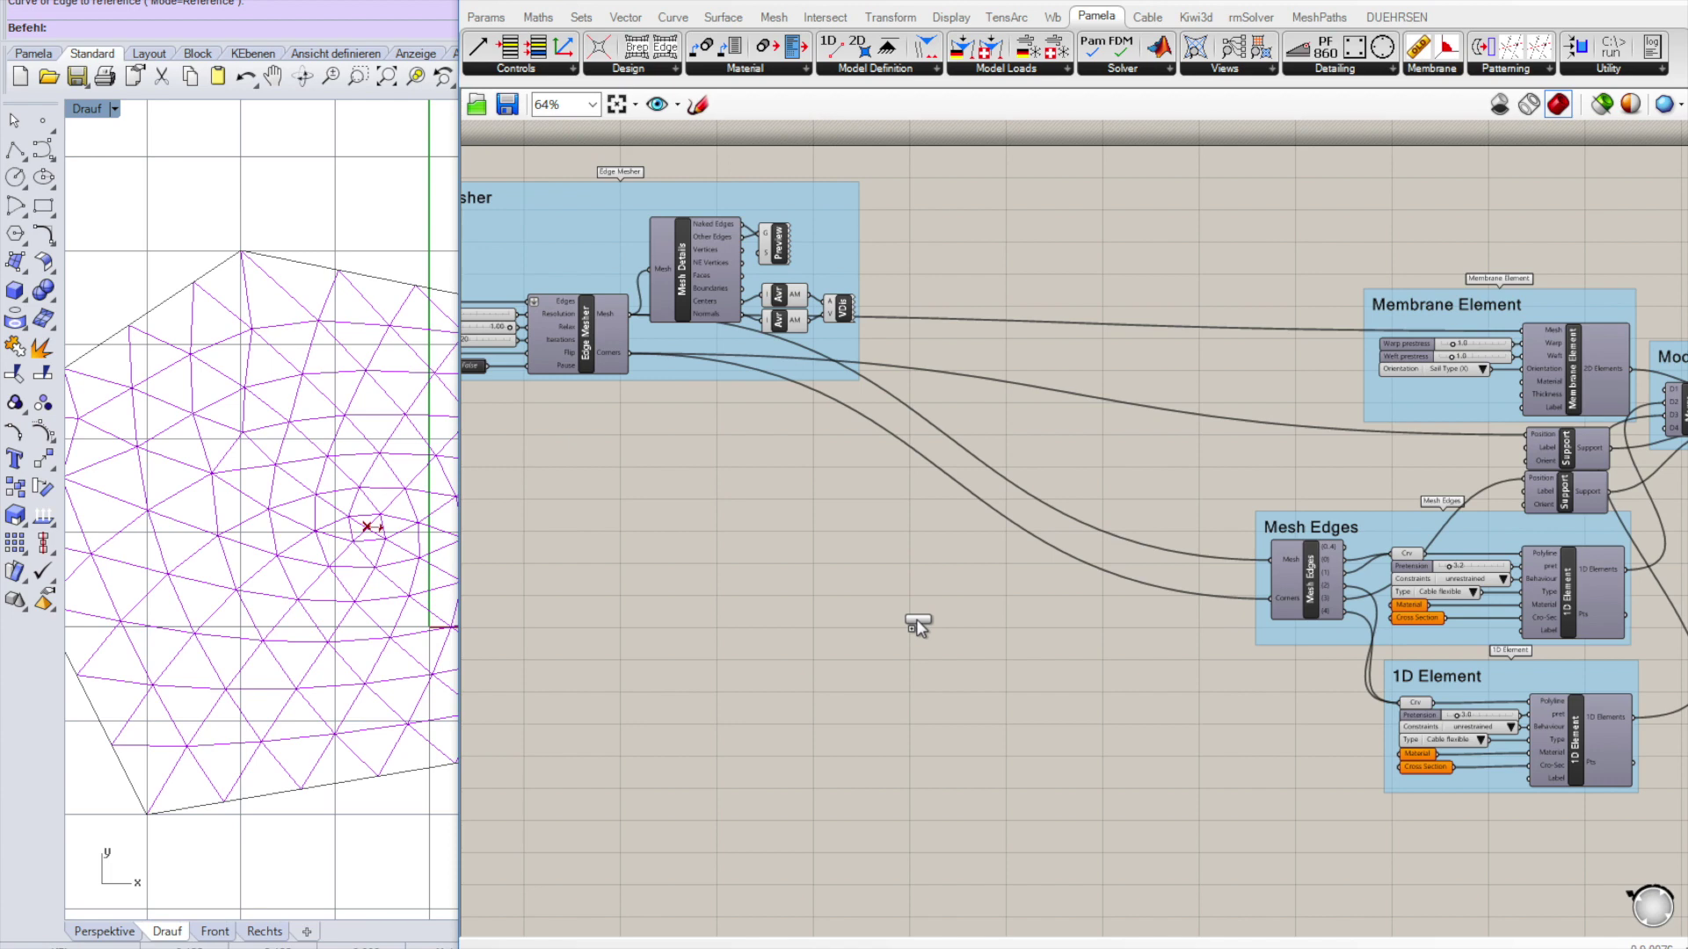
pyautogui.moveTo(916, 619); pyautogui.dragTo(852, 420)
pyautogui.scroll(3, 718, 409)
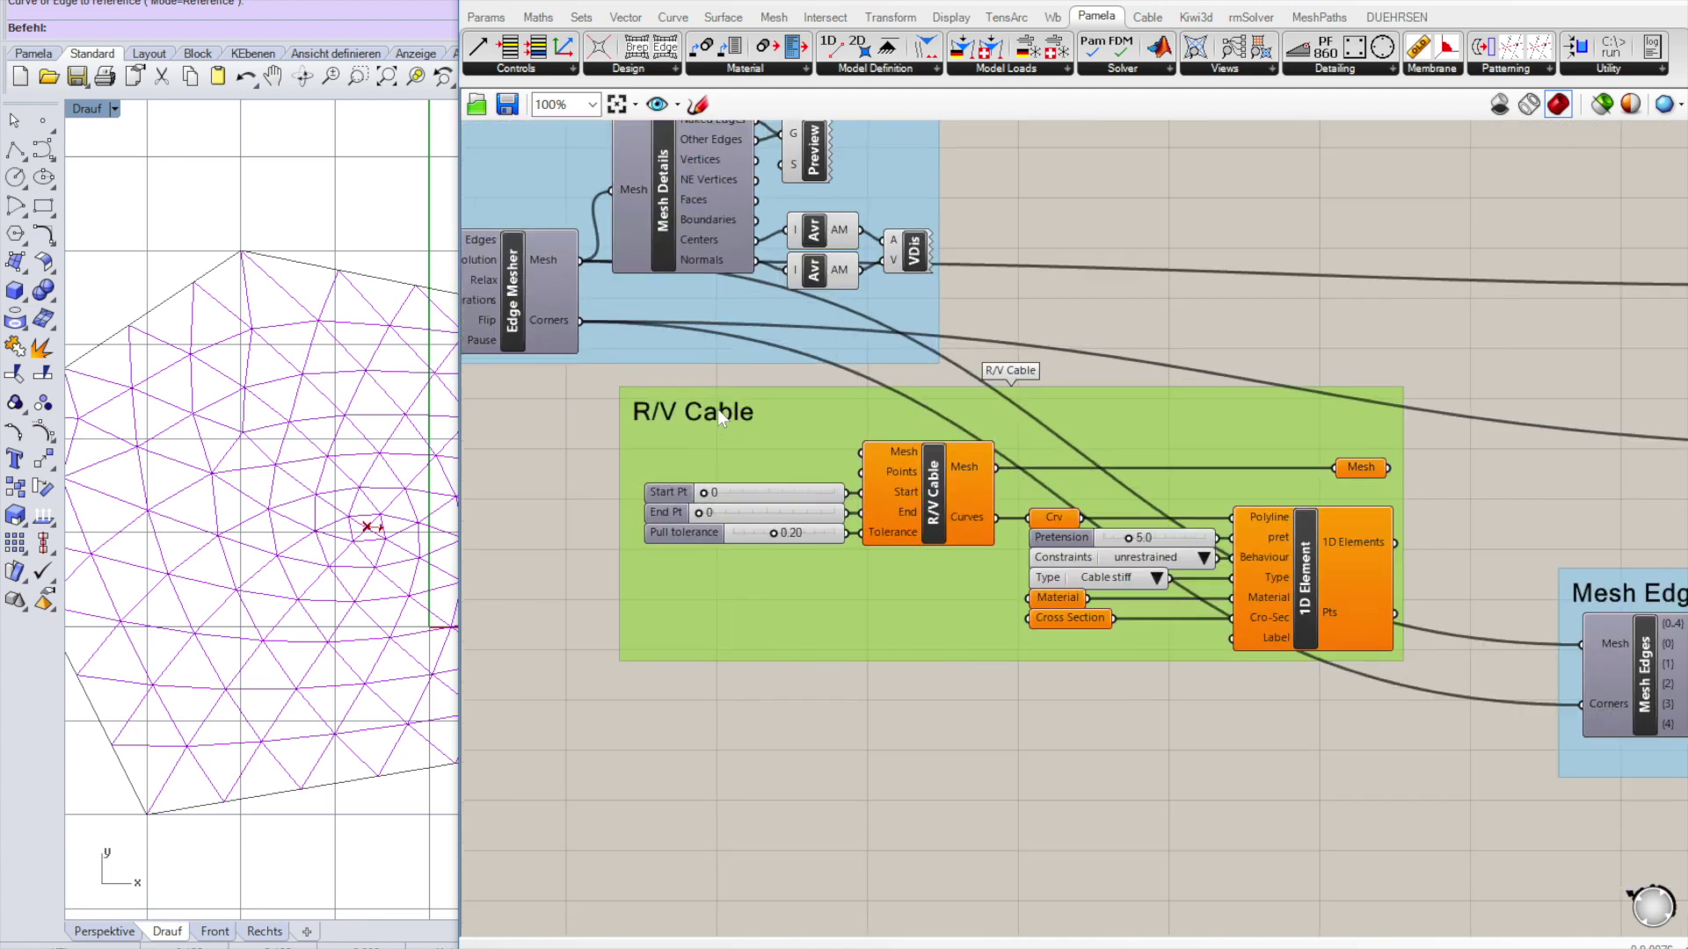
pyautogui.moveTo(578, 261); pyautogui.dragTo(874, 448)
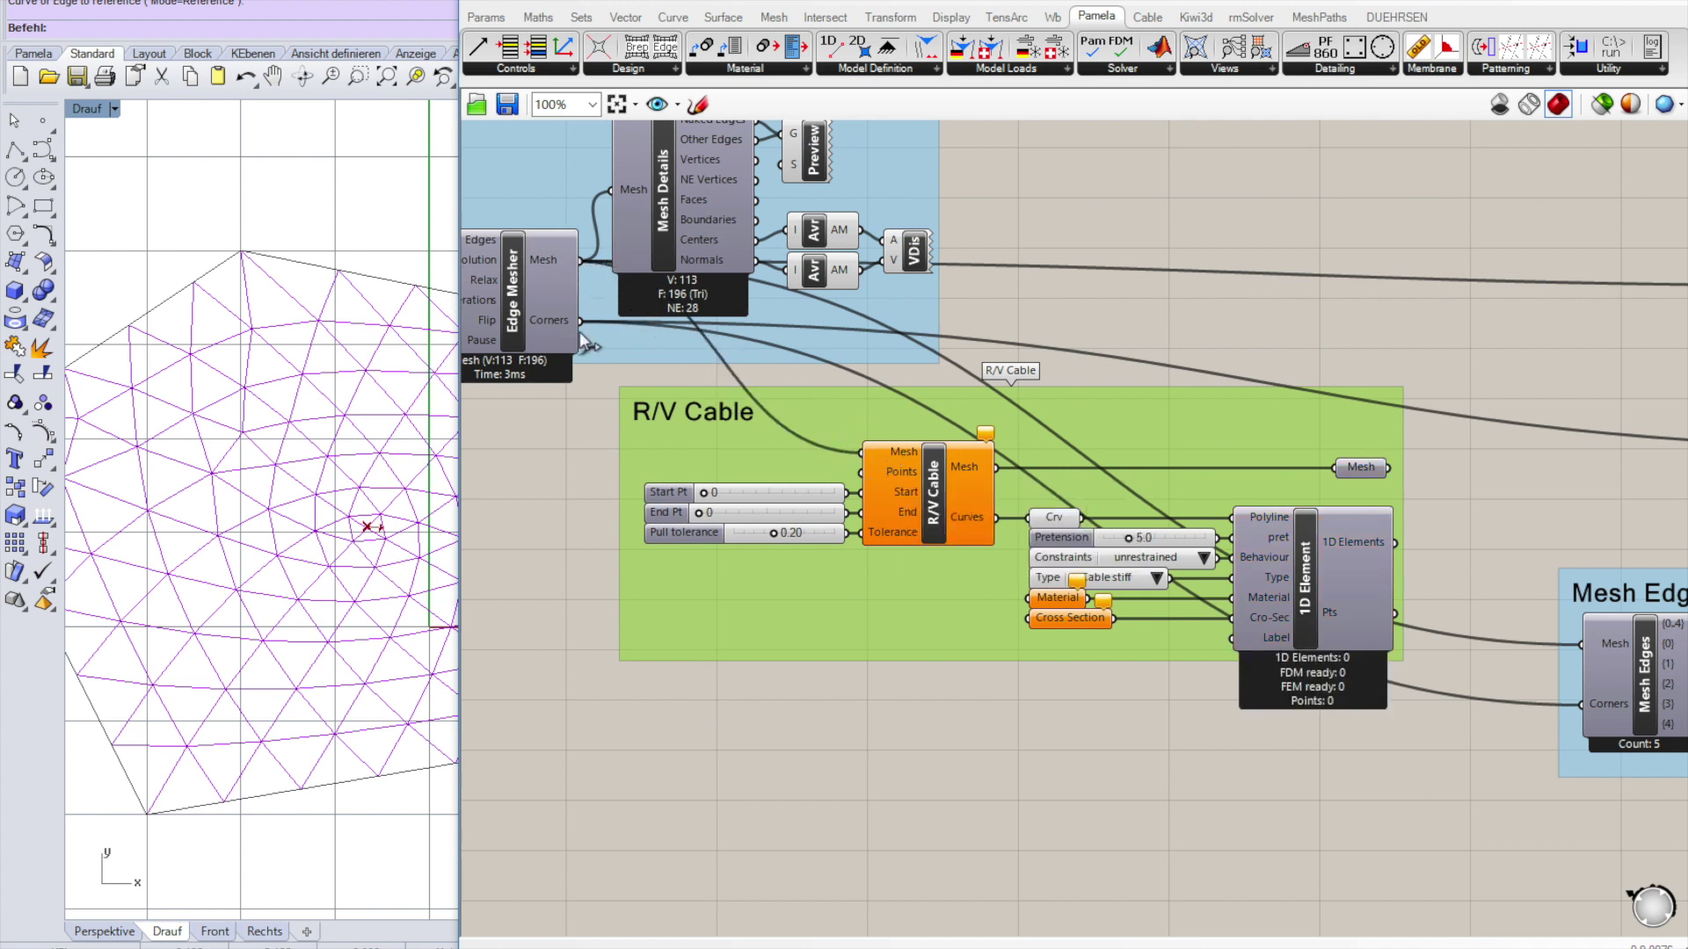
pyautogui.moveTo(581, 320); pyautogui.dragTo(870, 488)
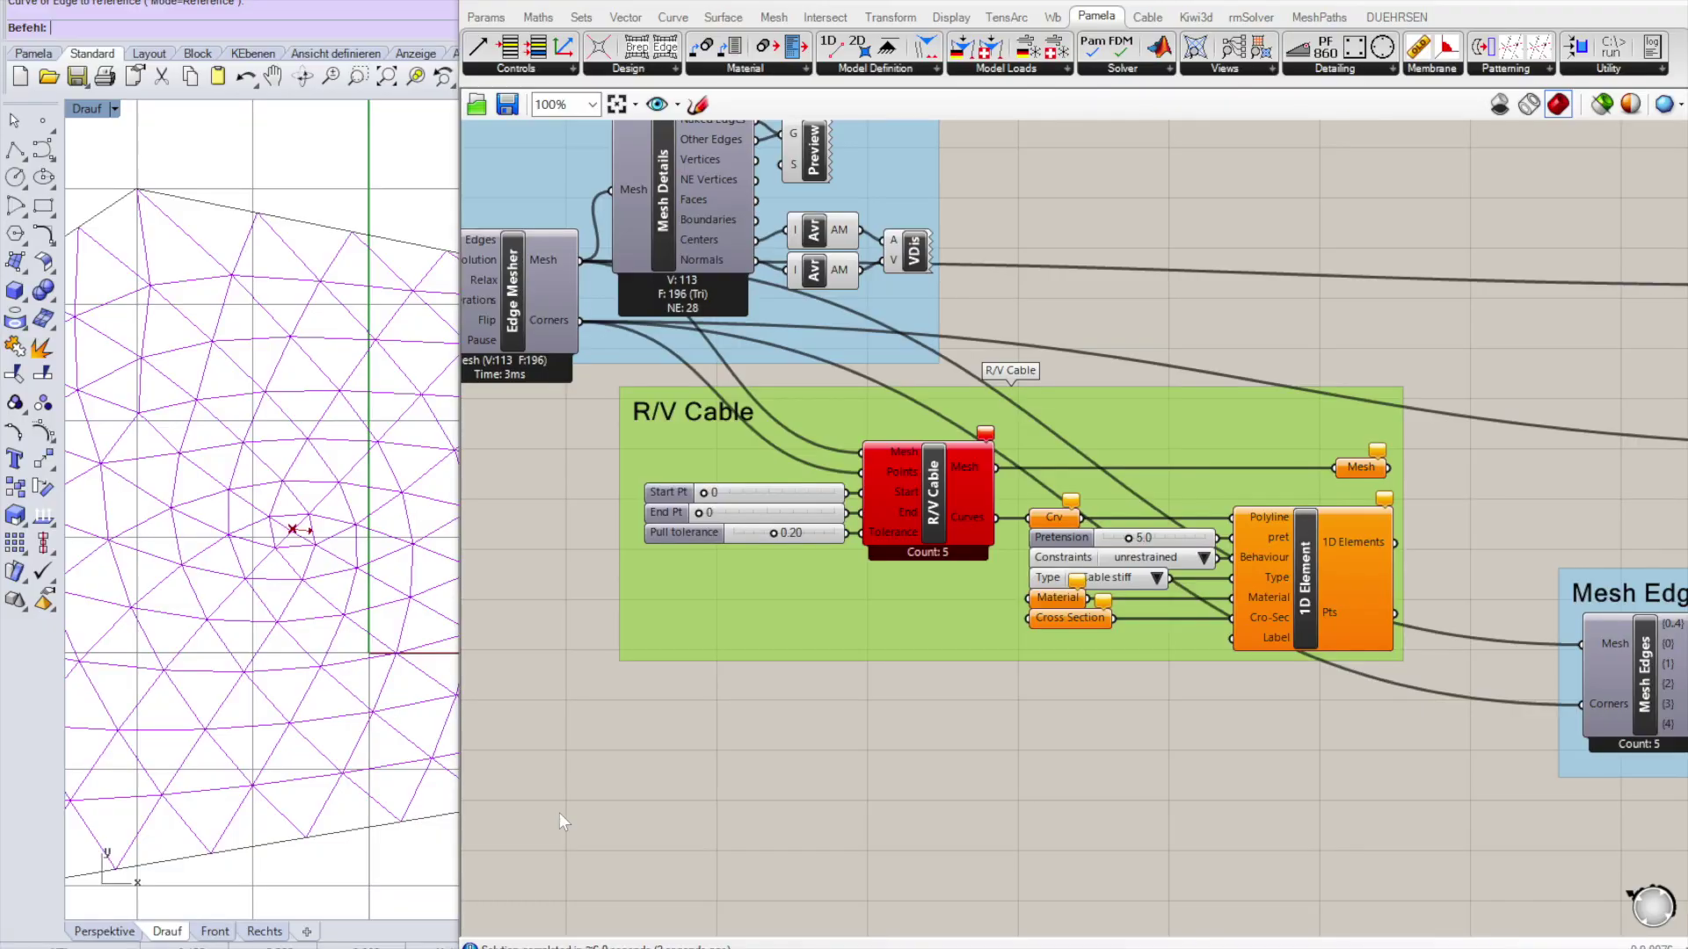
# Set the R/V Cable End Pt to 2 so the cable runs from corner 0 to corner 2.
pyautogui.scroll(1, 743, 497)
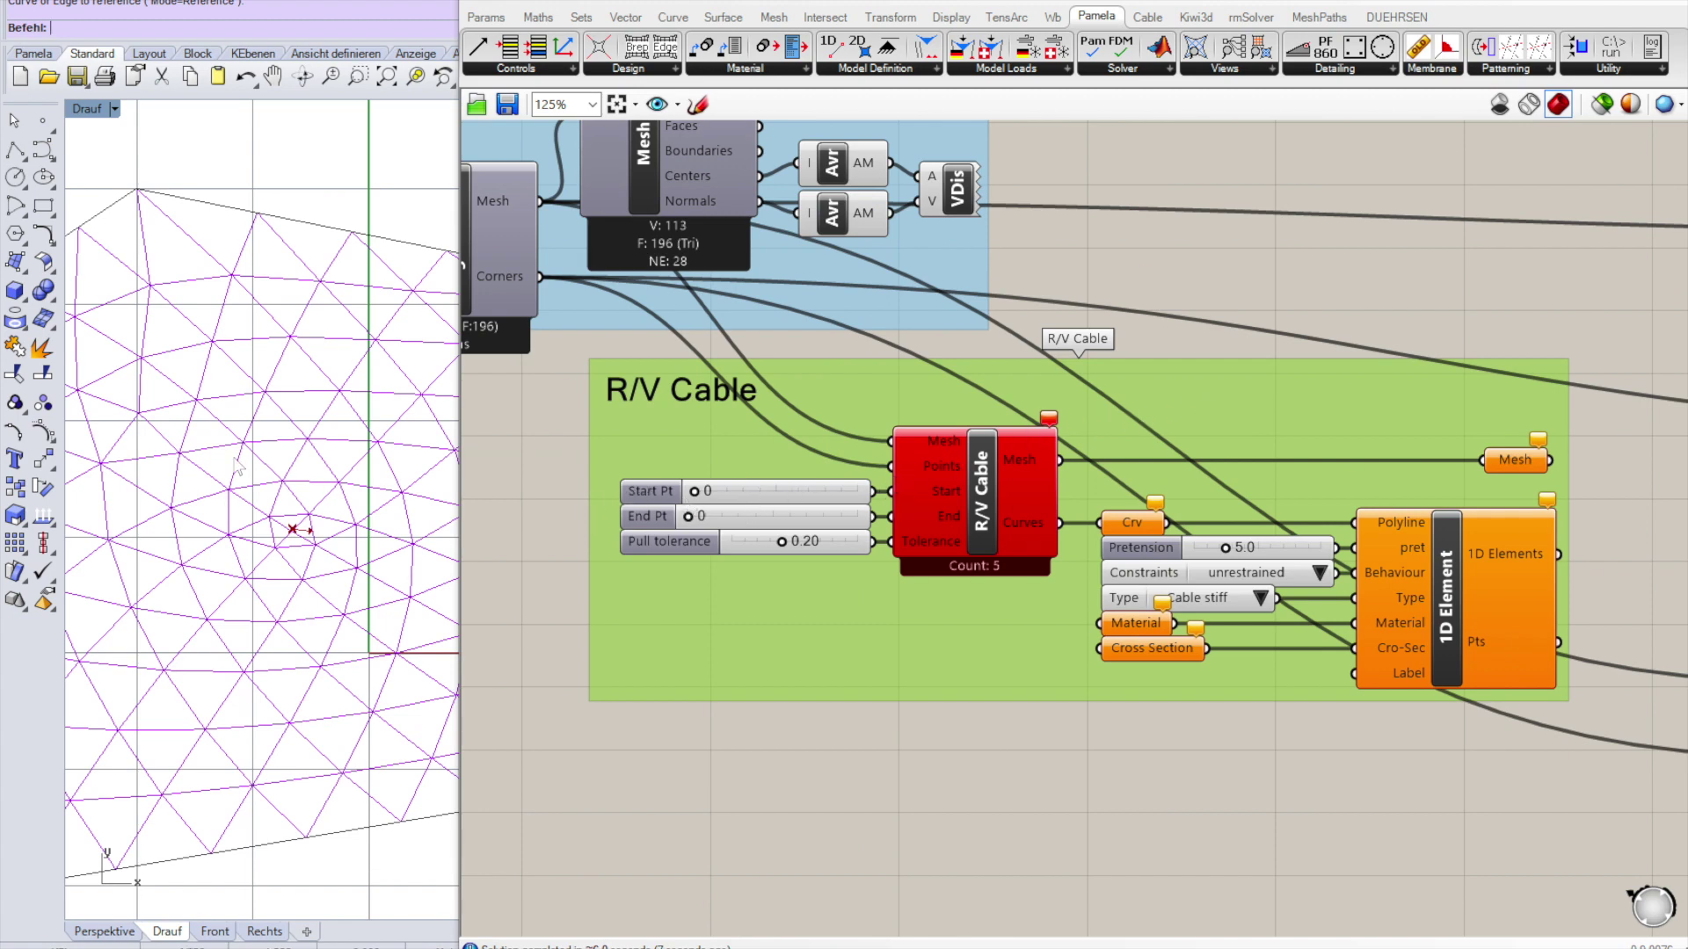
pyautogui.scroll(-4, 306, 347)
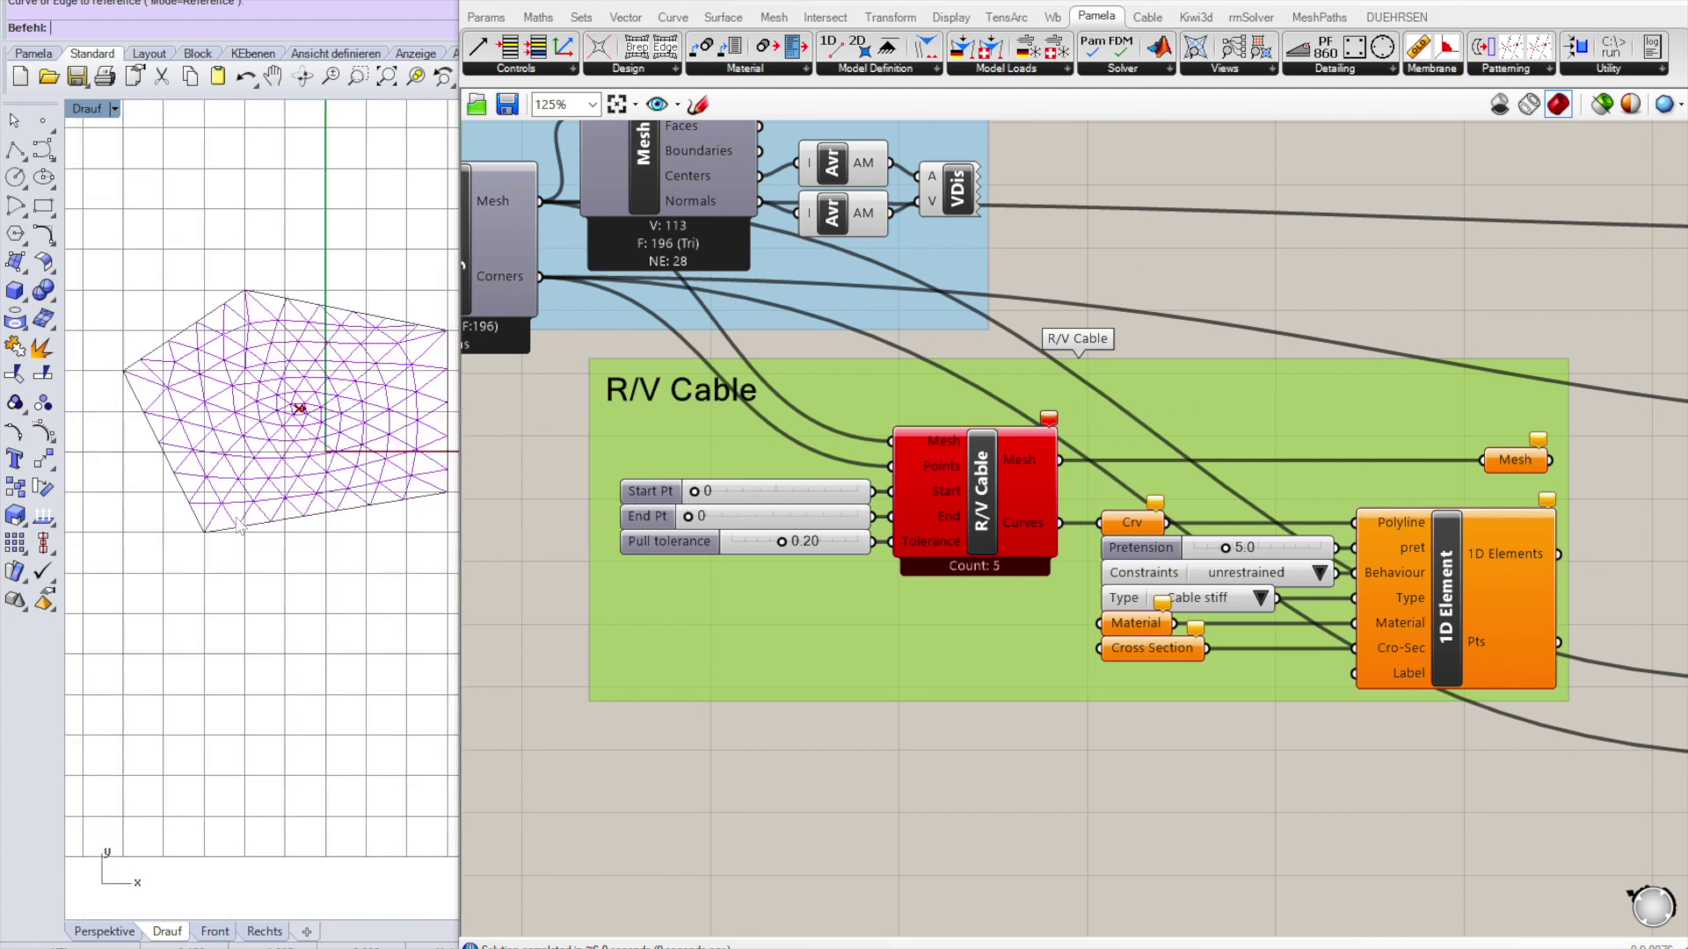
pyautogui.scroll(1, 238, 514)
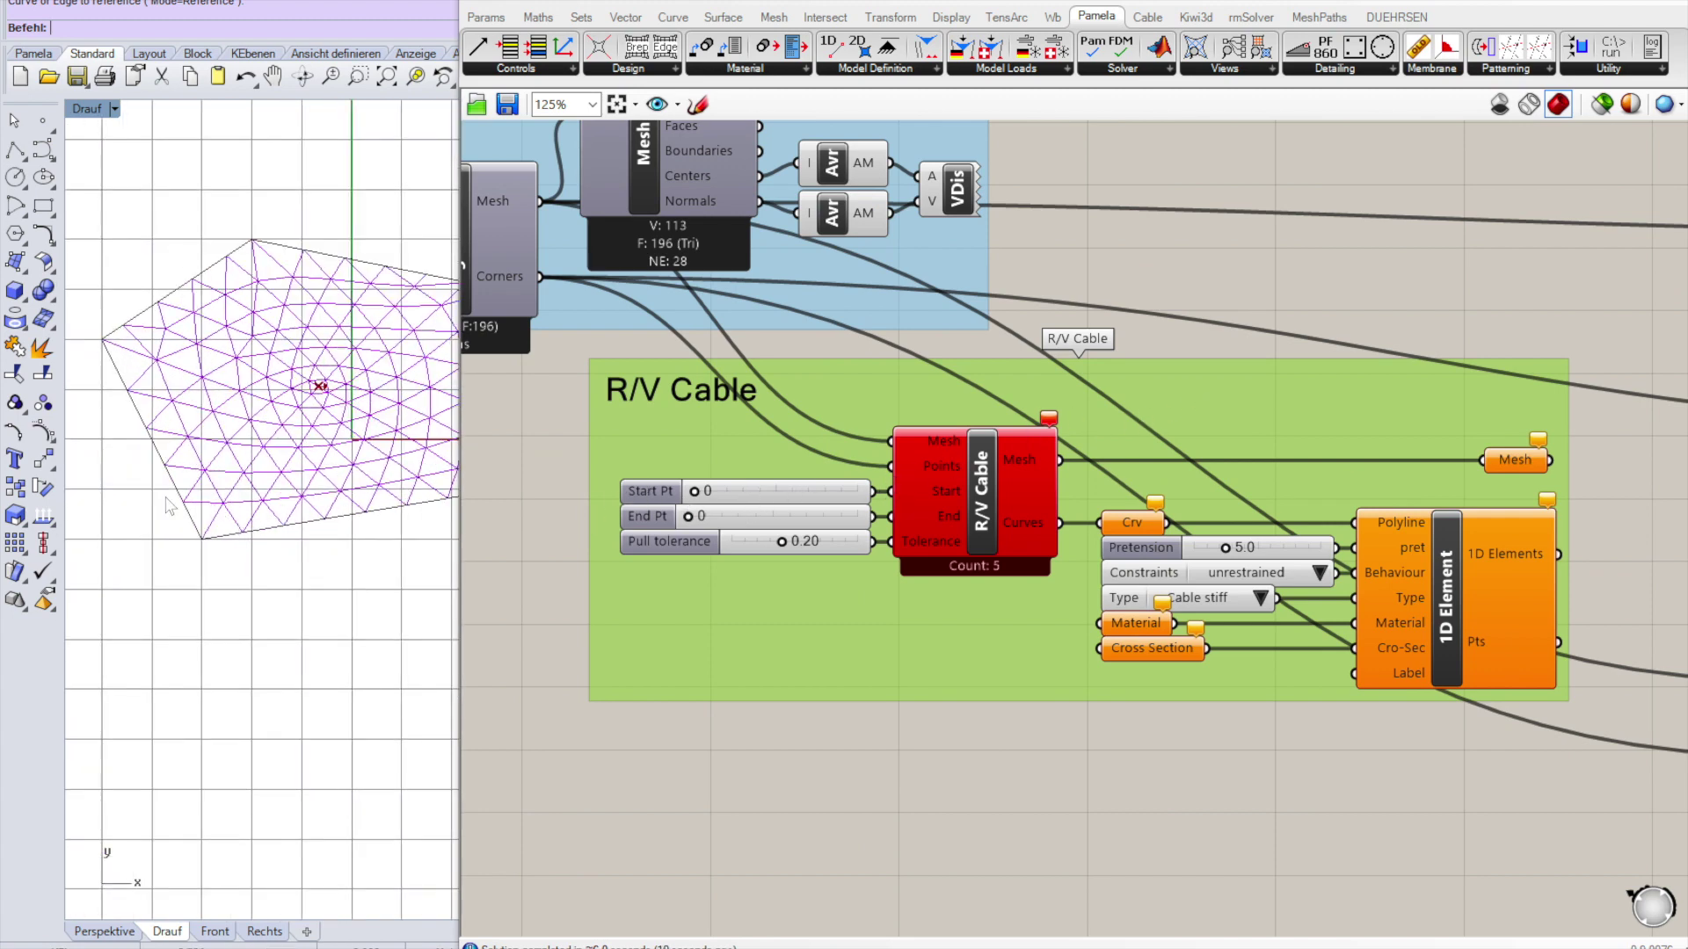
pyautogui.doubleClick(731, 519)
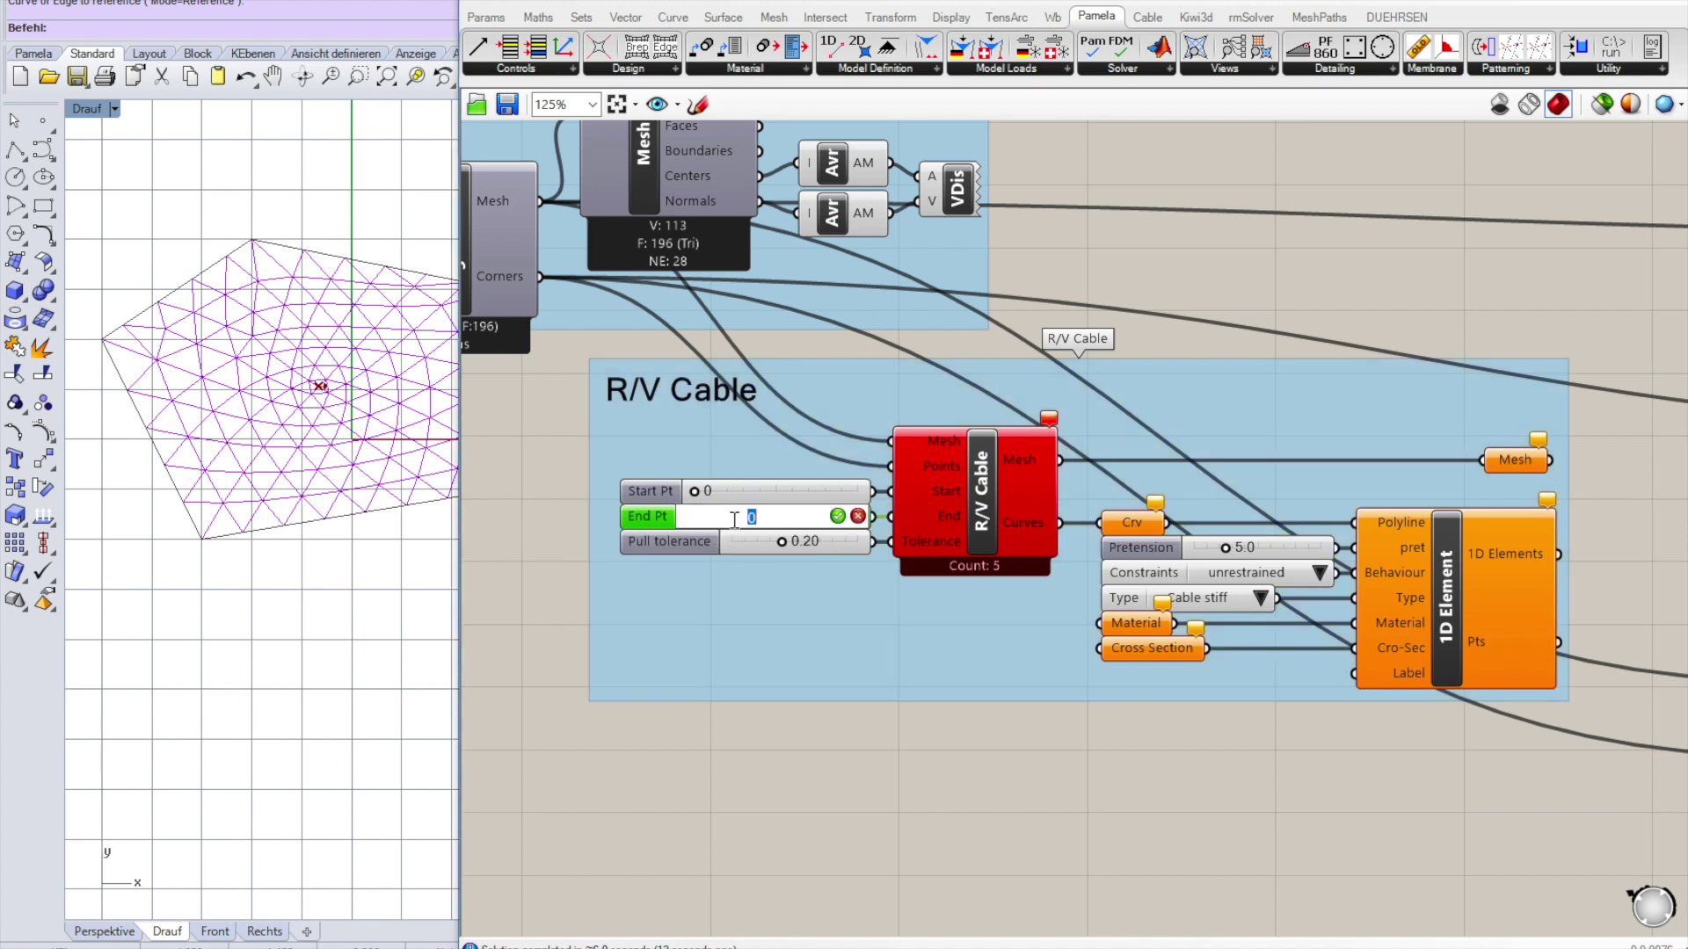
pyautogui.click(837, 517)
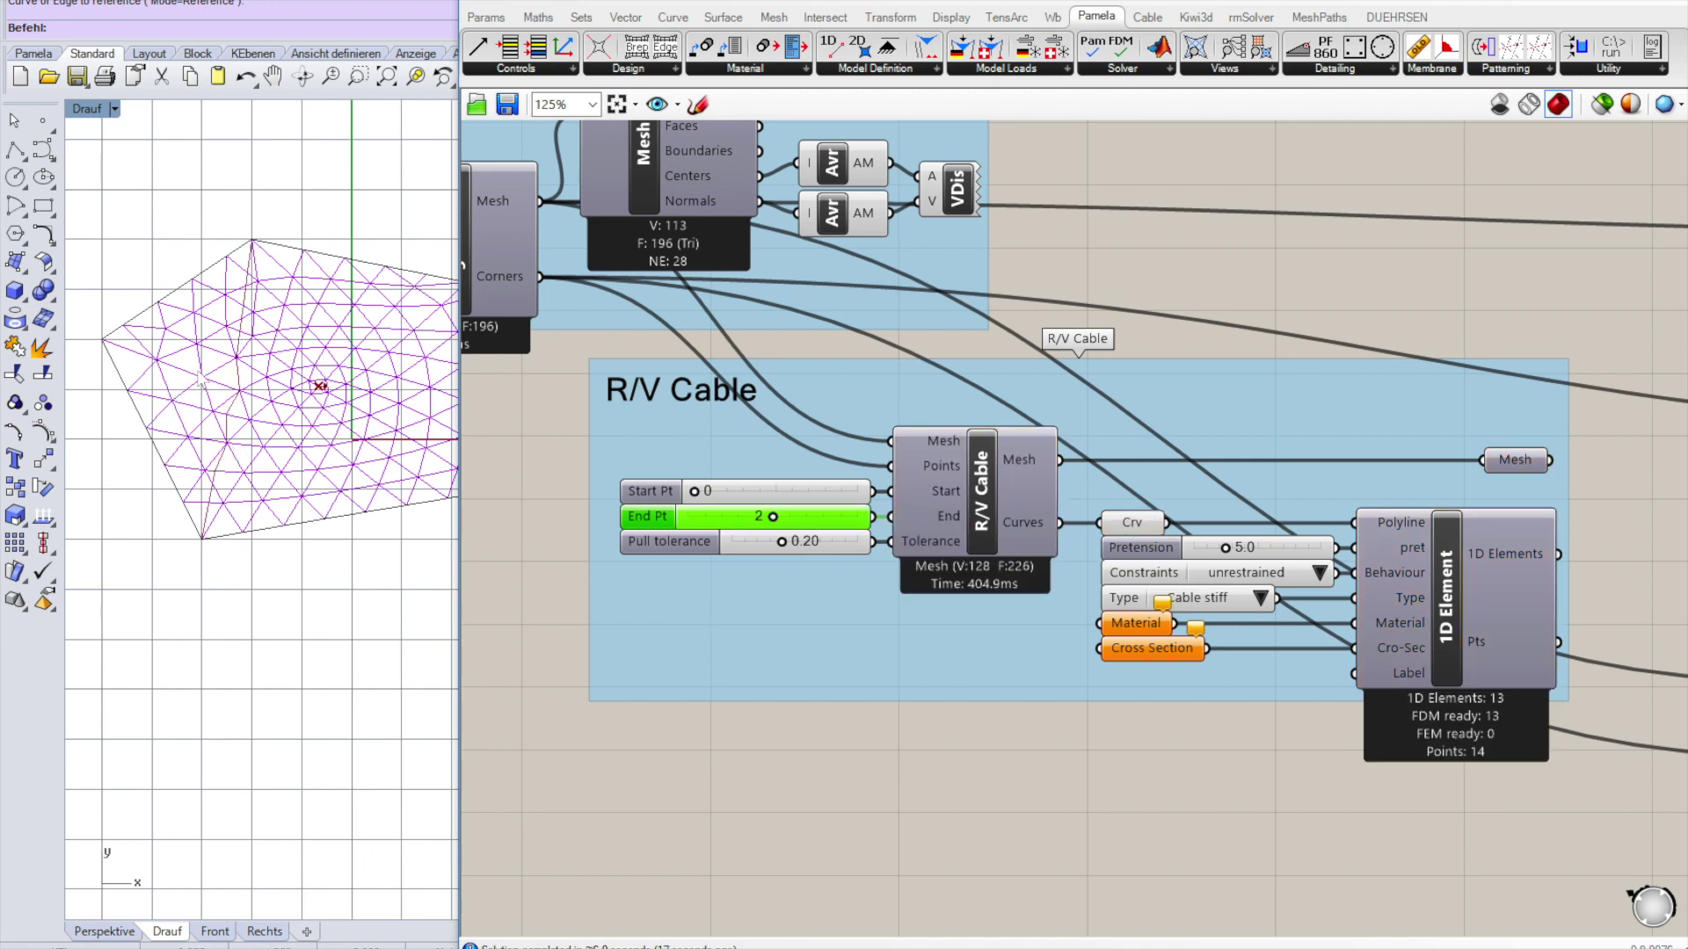
pyautogui.scroll(2, 216, 496)
pyautogui.moveTo(213, 495); pyautogui.dragTo(183, 555, button='right')
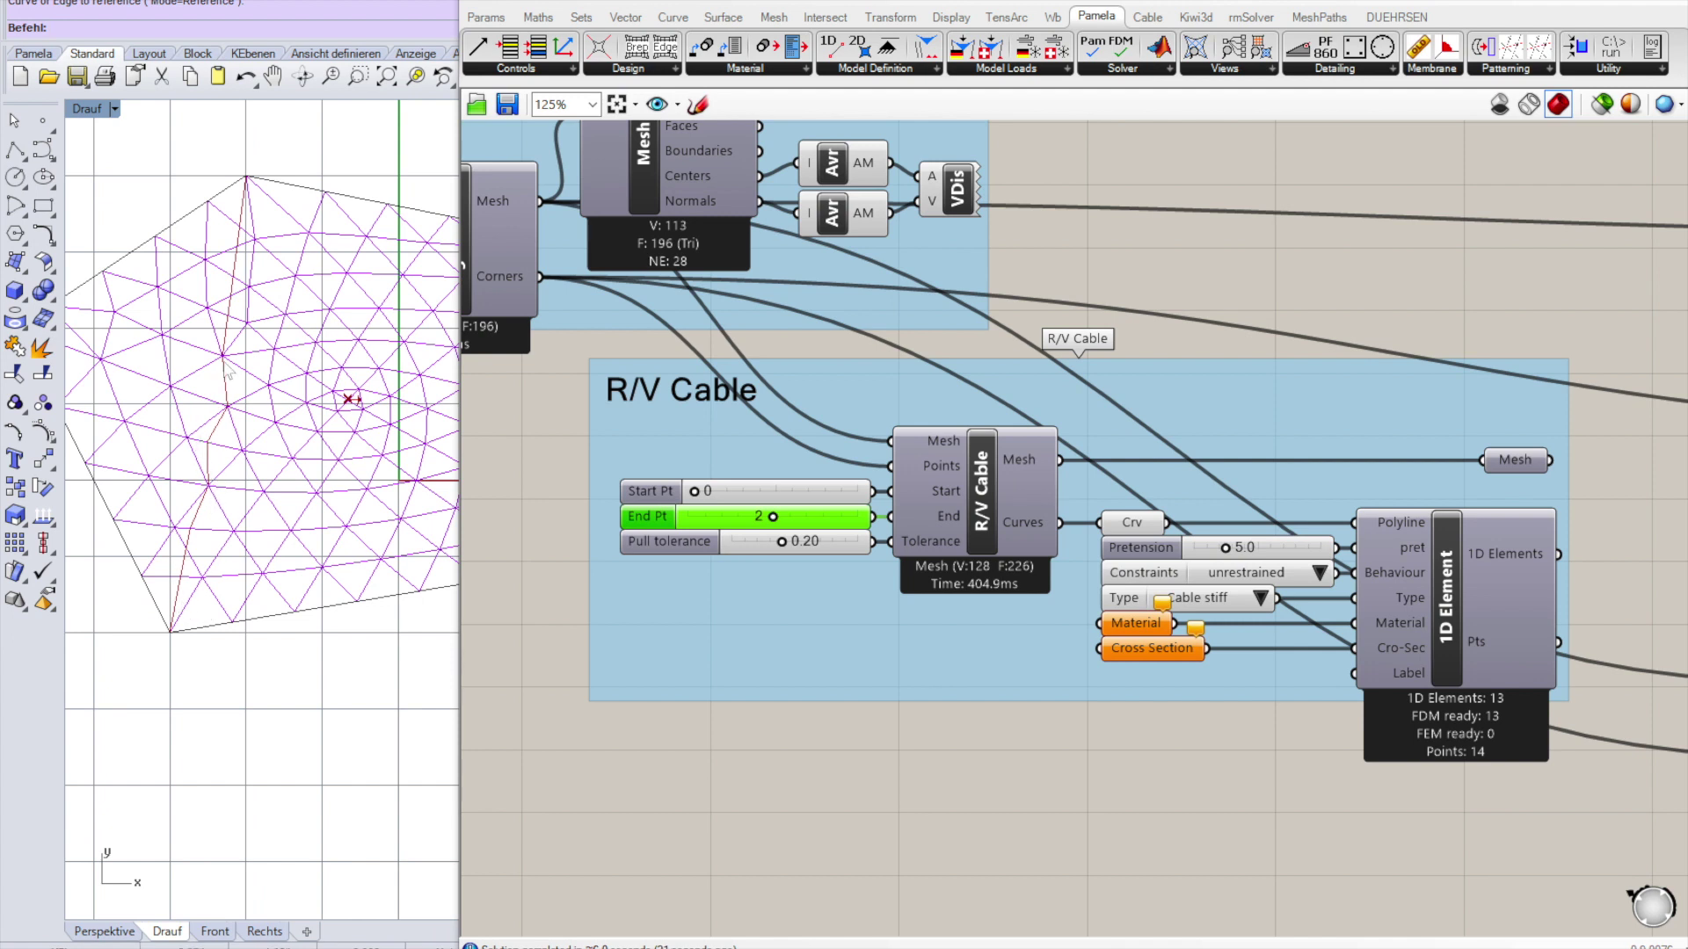
pyautogui.click(643, 144)
# Disable and then re-enable Mesh Details so the refined triangle mesh shows in the Top view.
pyautogui.rightClick(643, 143)
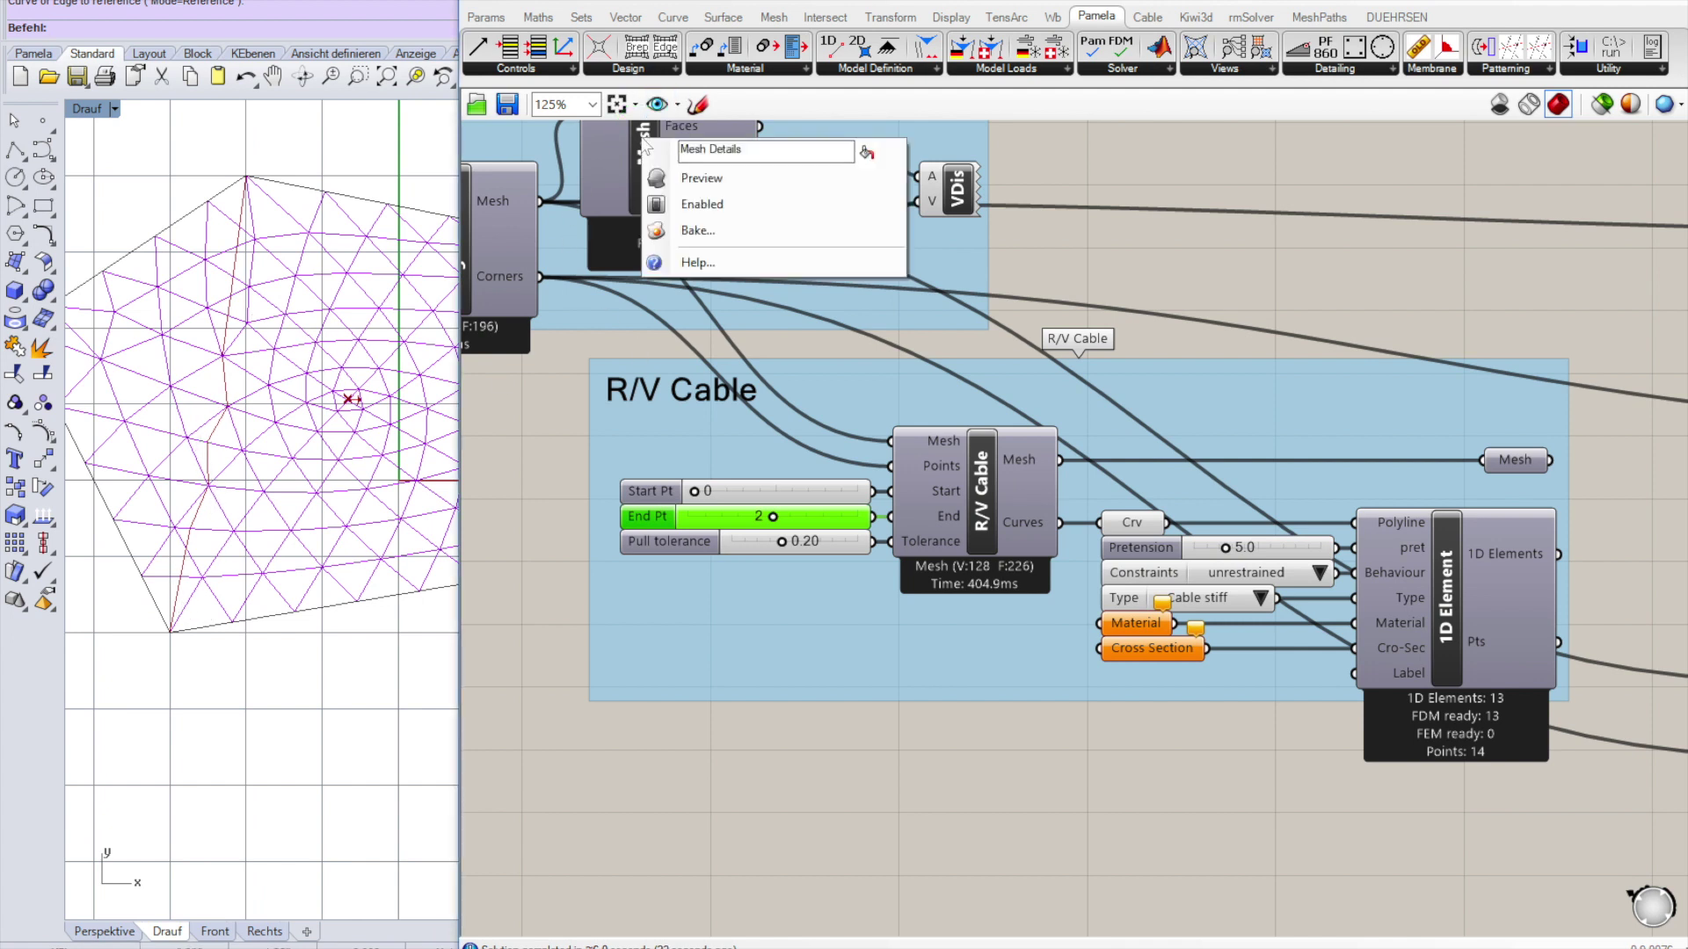
pyautogui.click(703, 200)
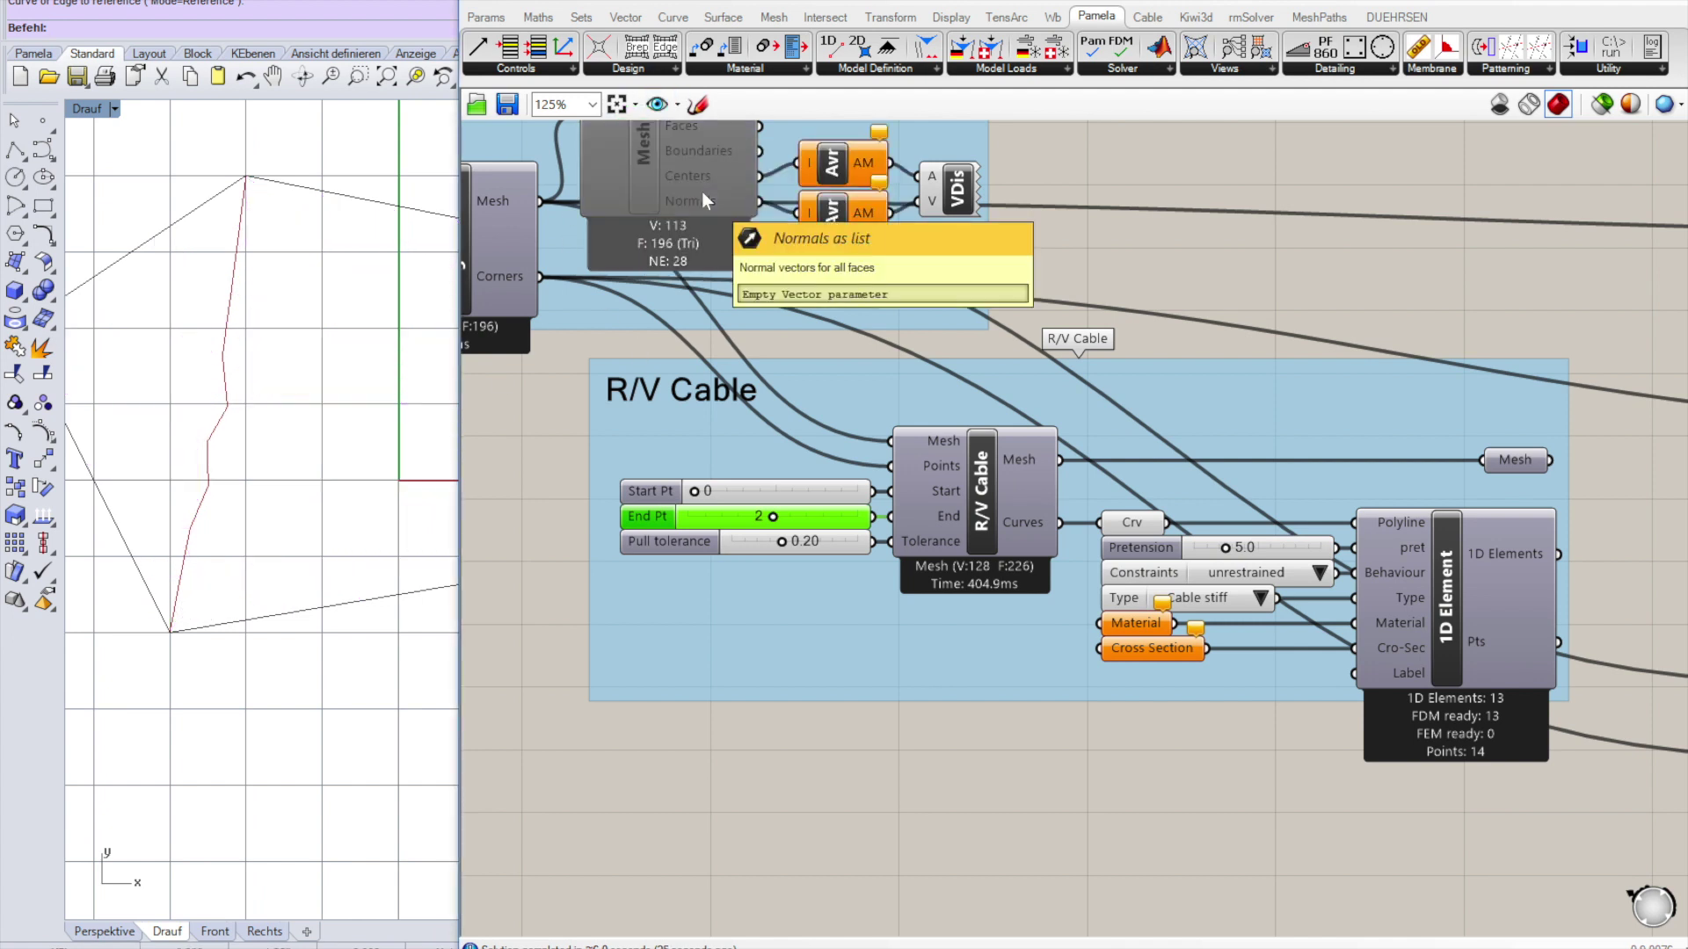
pyautogui.scroll(3, 219, 485)
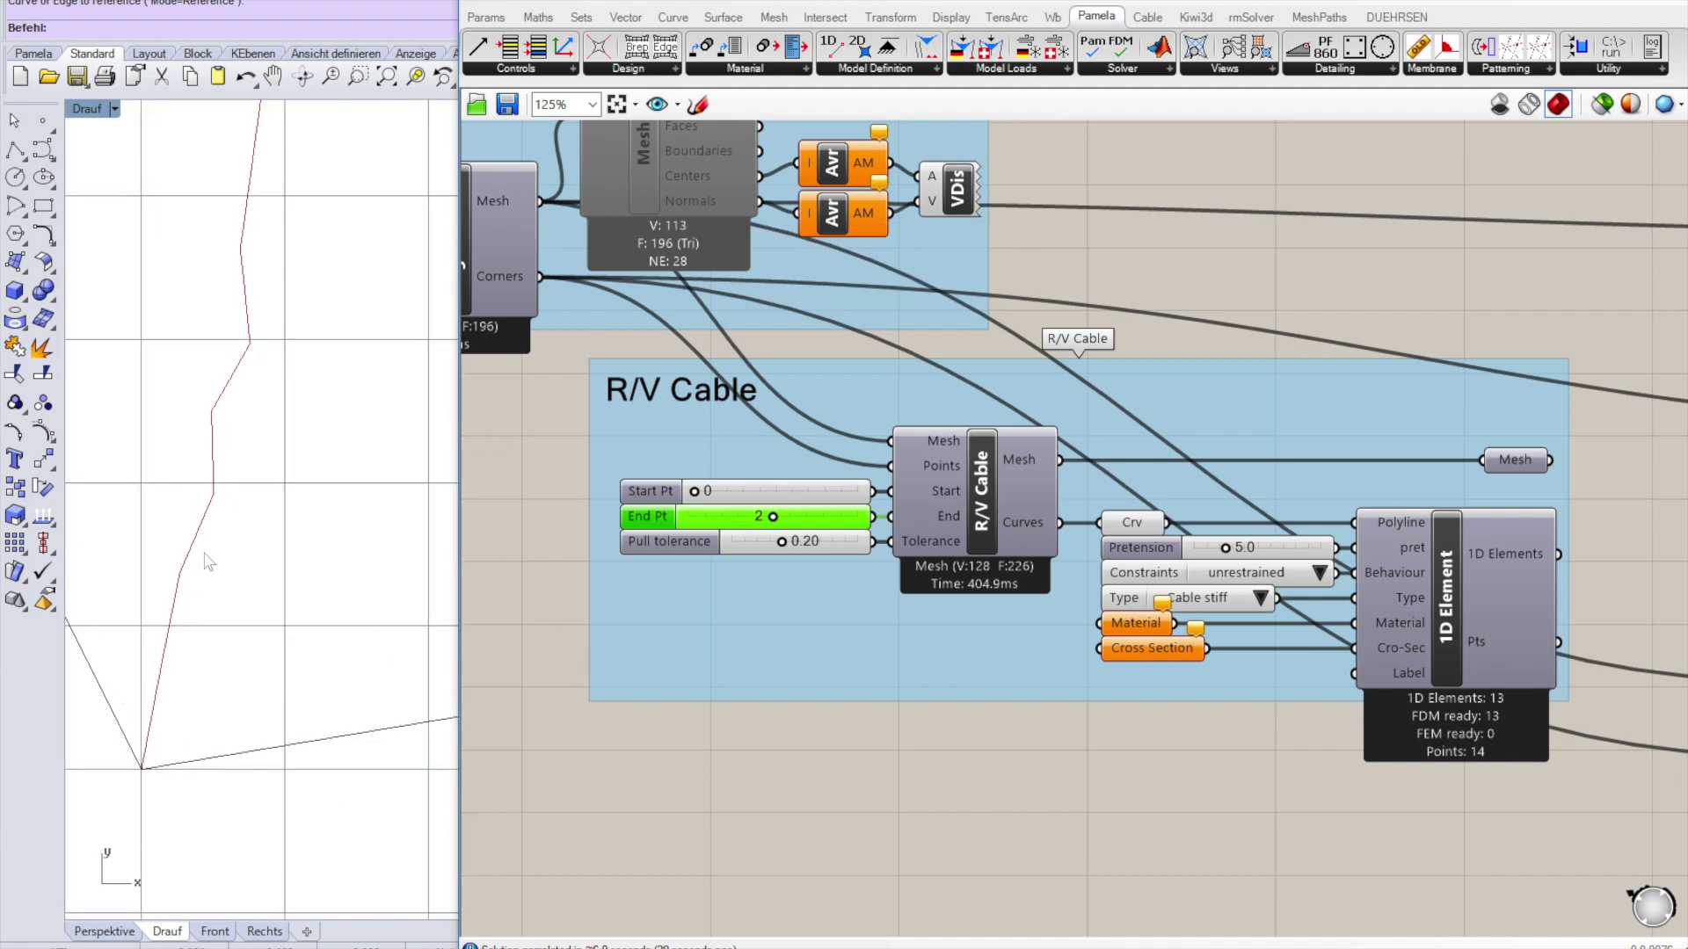
pyautogui.scroll(-2, 220, 492)
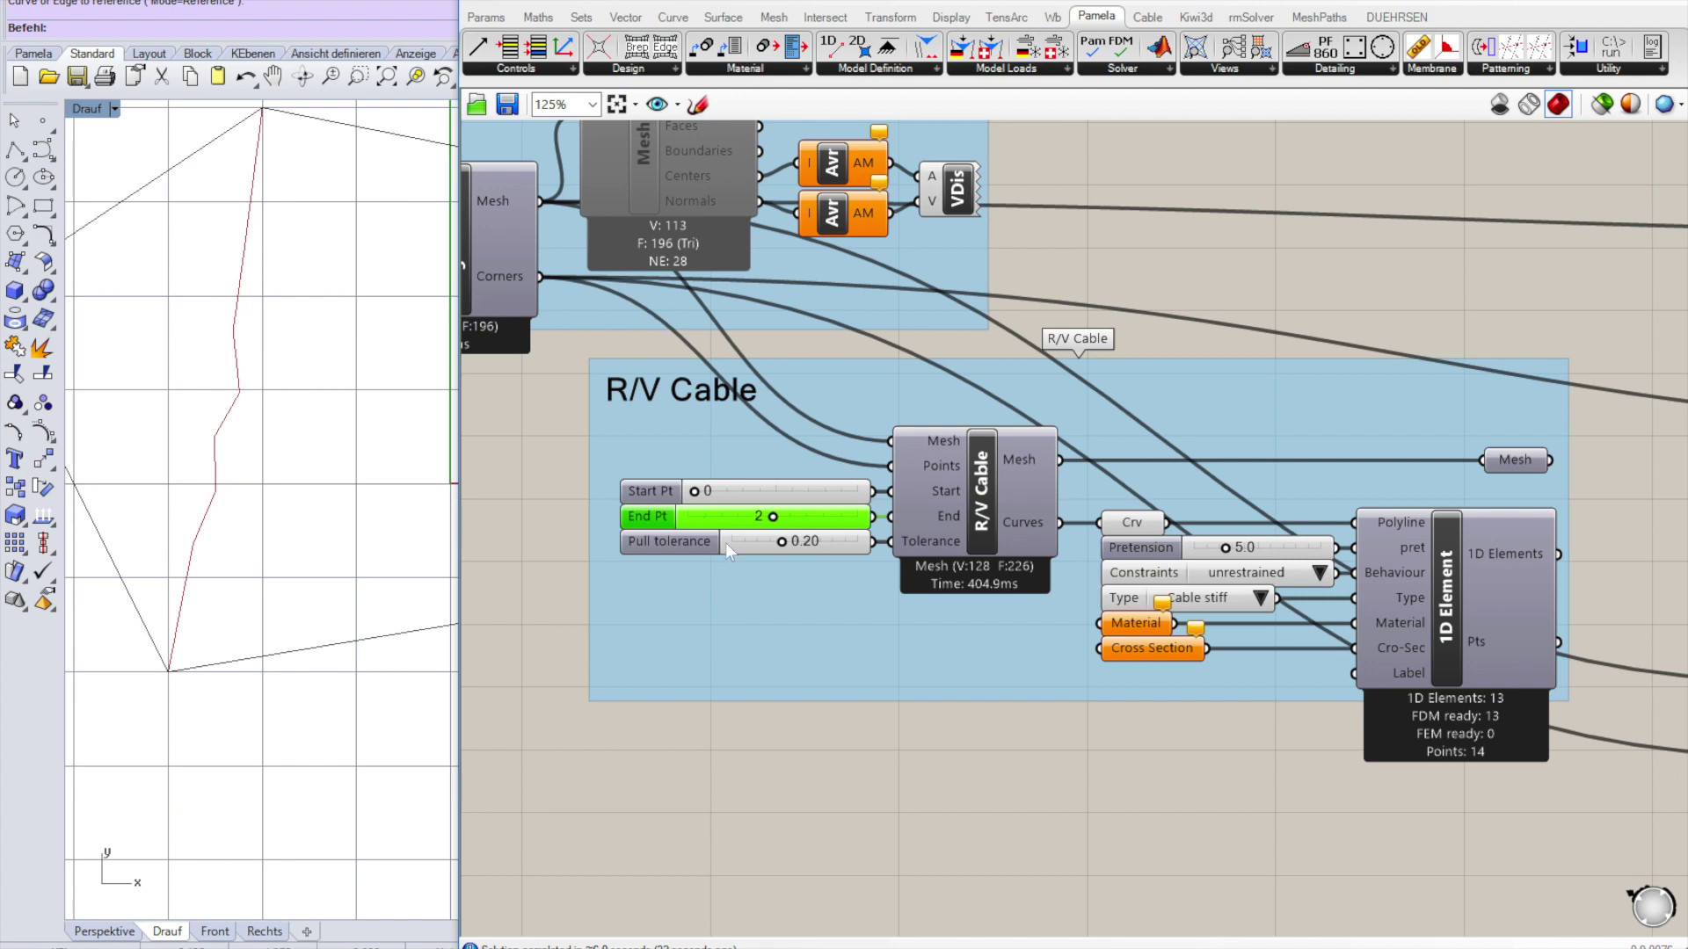
pyautogui.scroll(1, 725, 541)
pyautogui.scroll(-1, 657, 422)
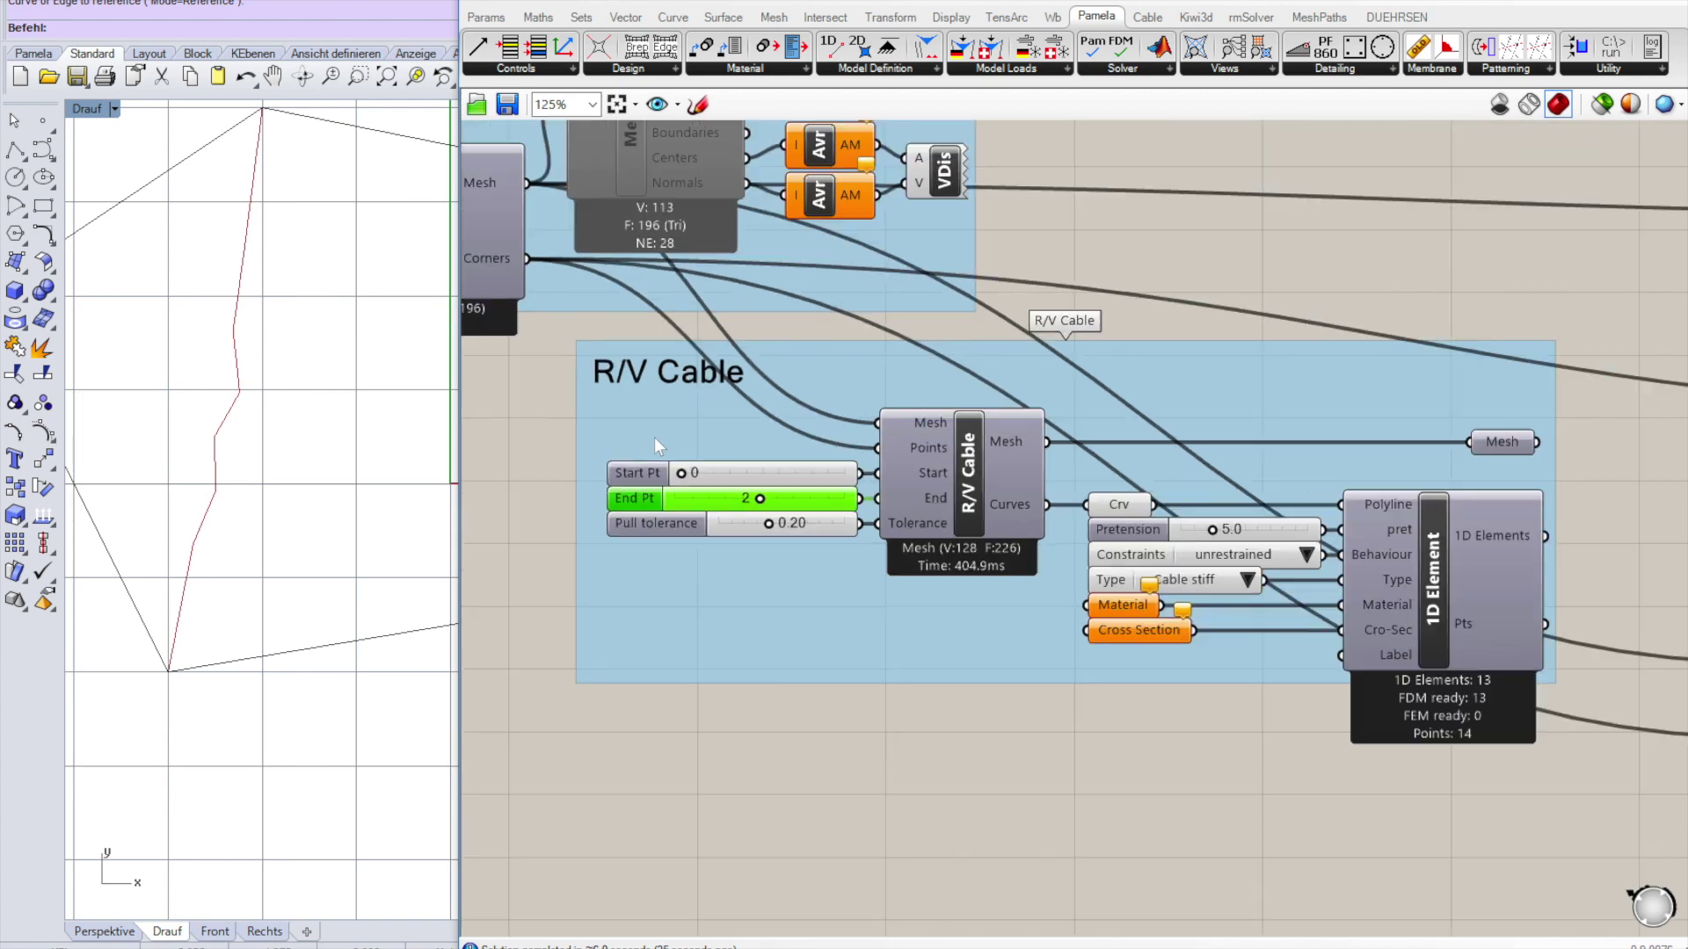
pyautogui.scroll(-1, 645, 501)
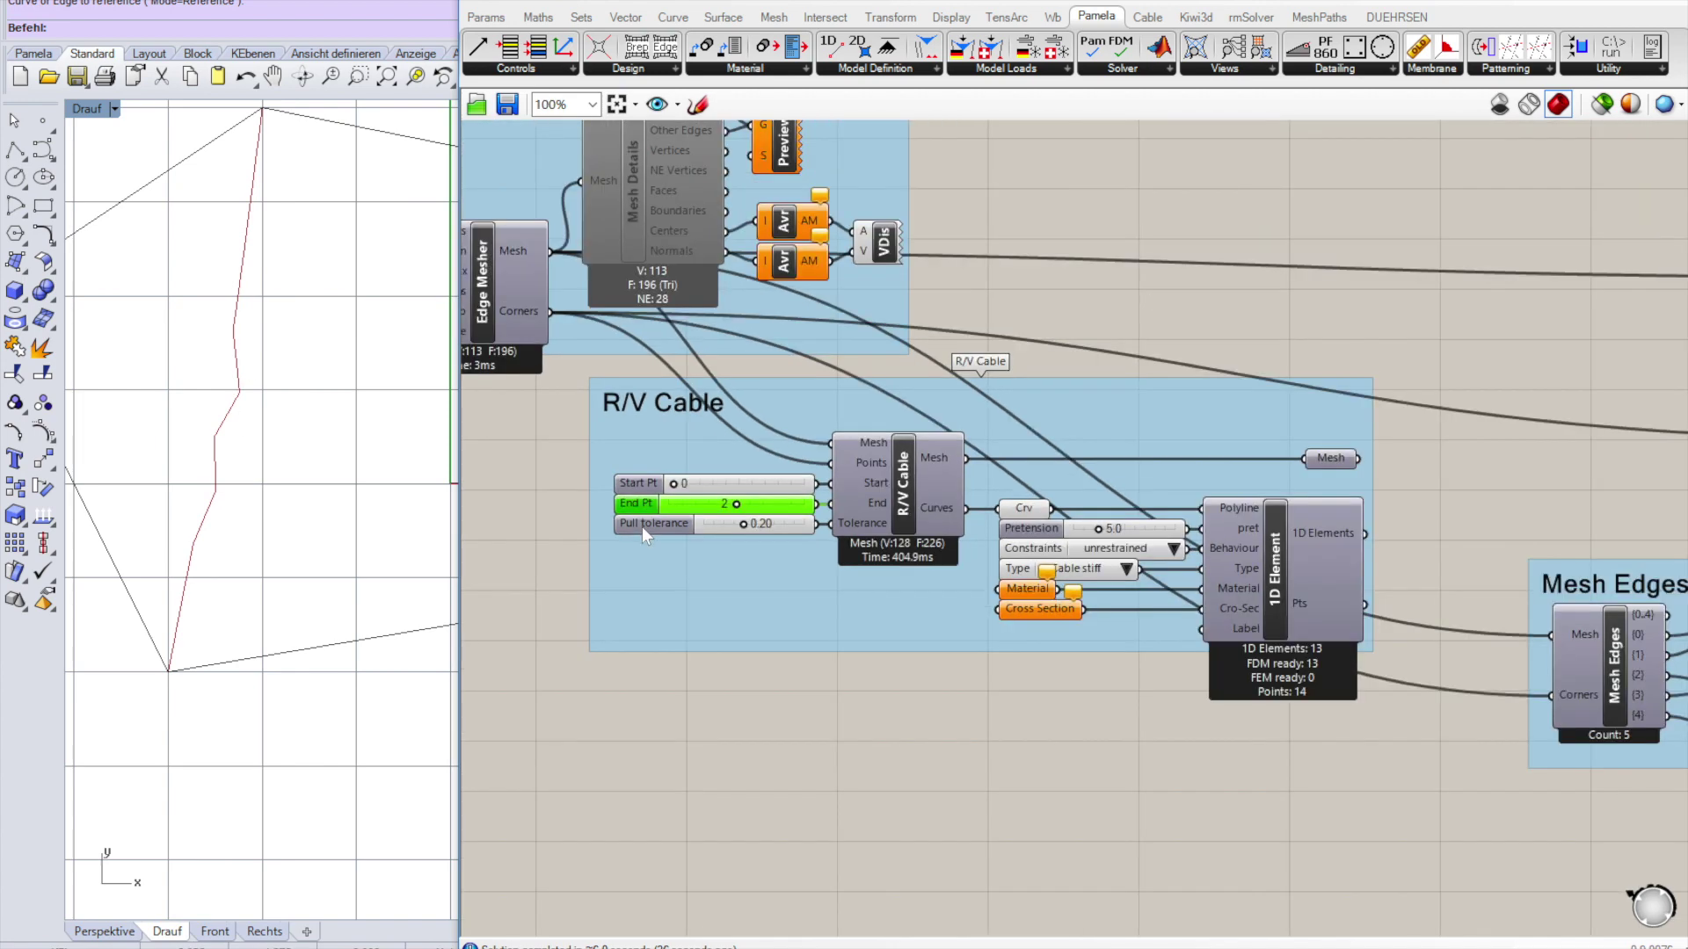
pyautogui.rightClick(631, 181)
pyautogui.click(677, 239)
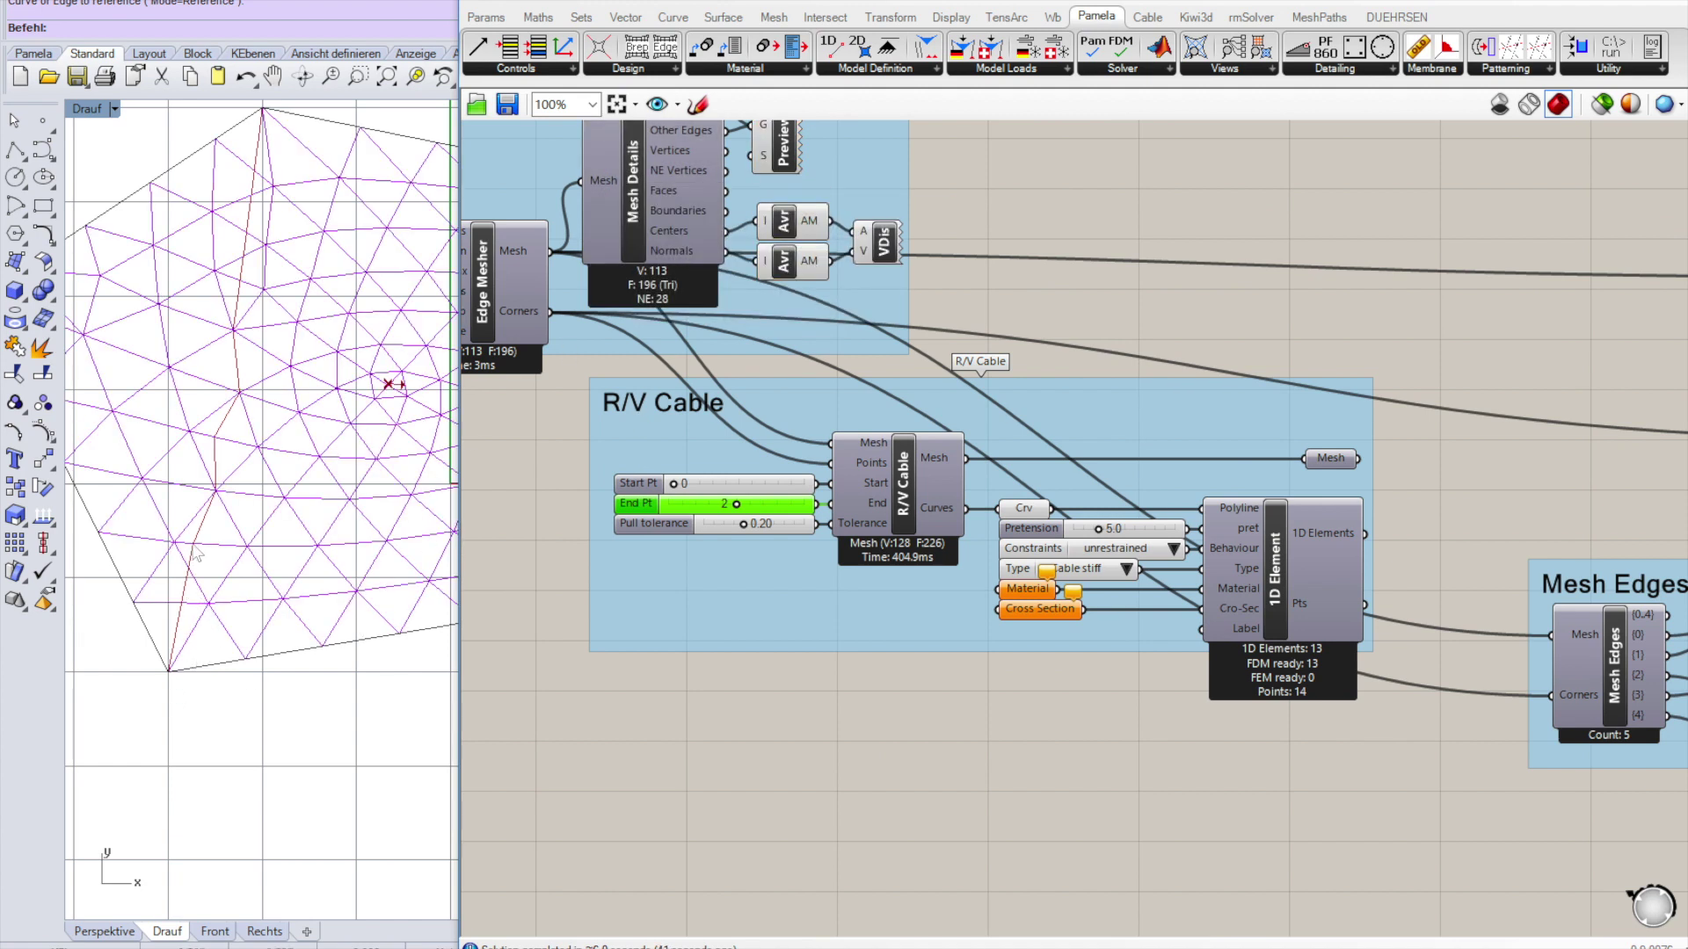
pyautogui.scroll(1, 196, 556)
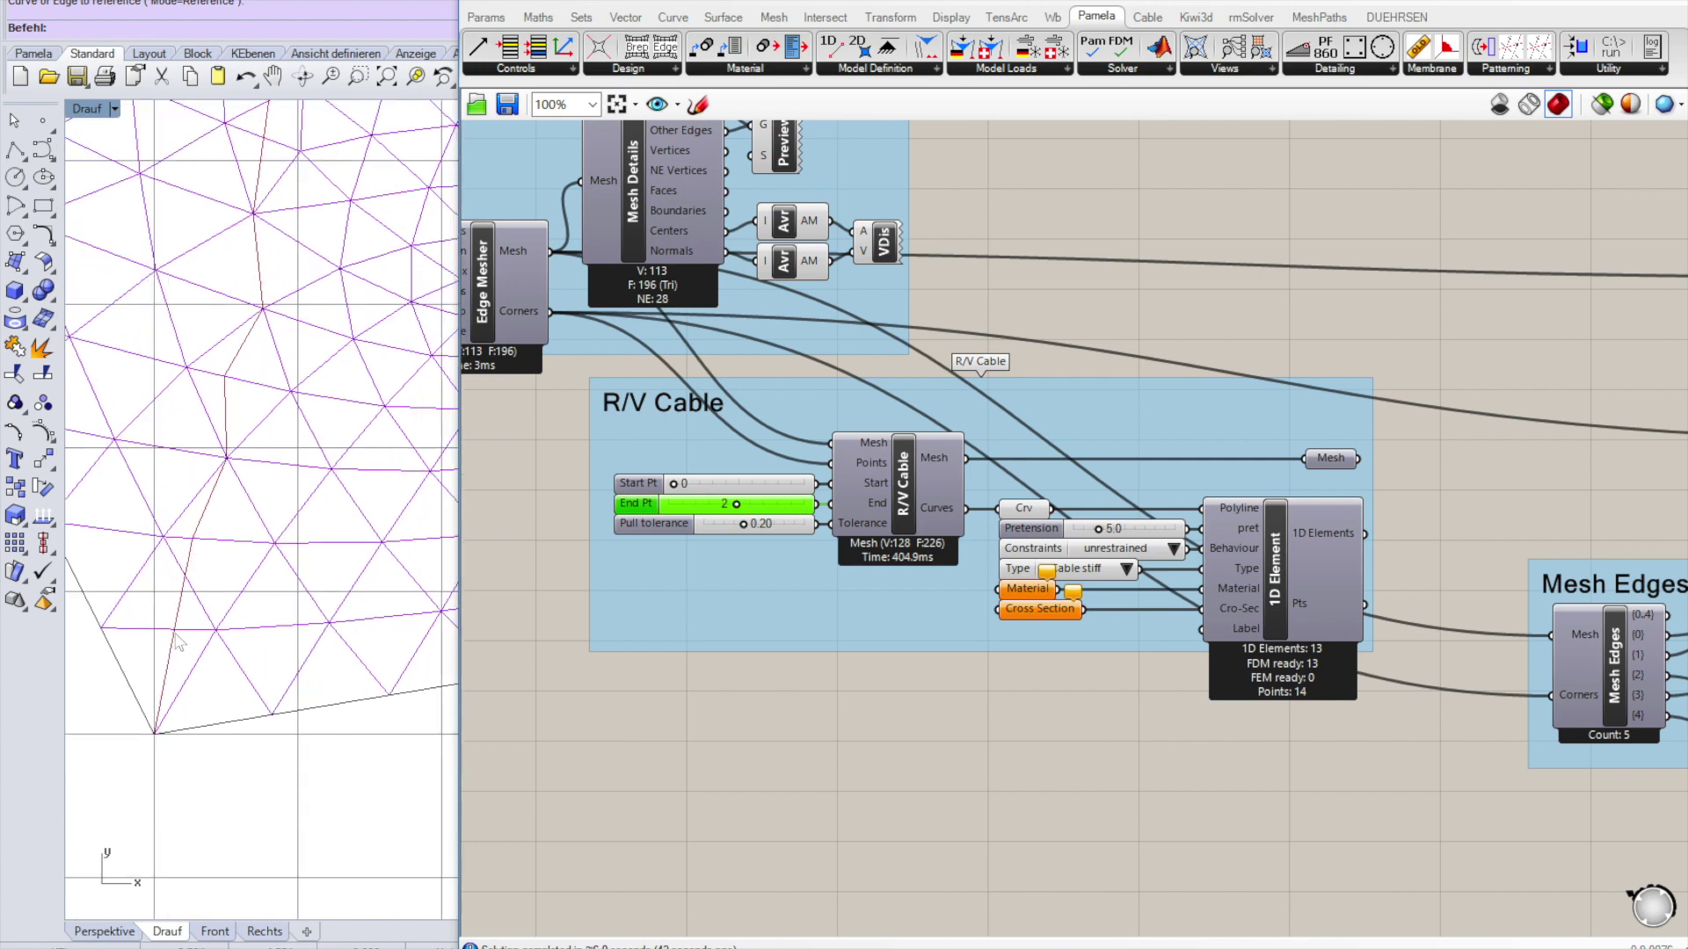
pyautogui.scroll(1, 176, 640)
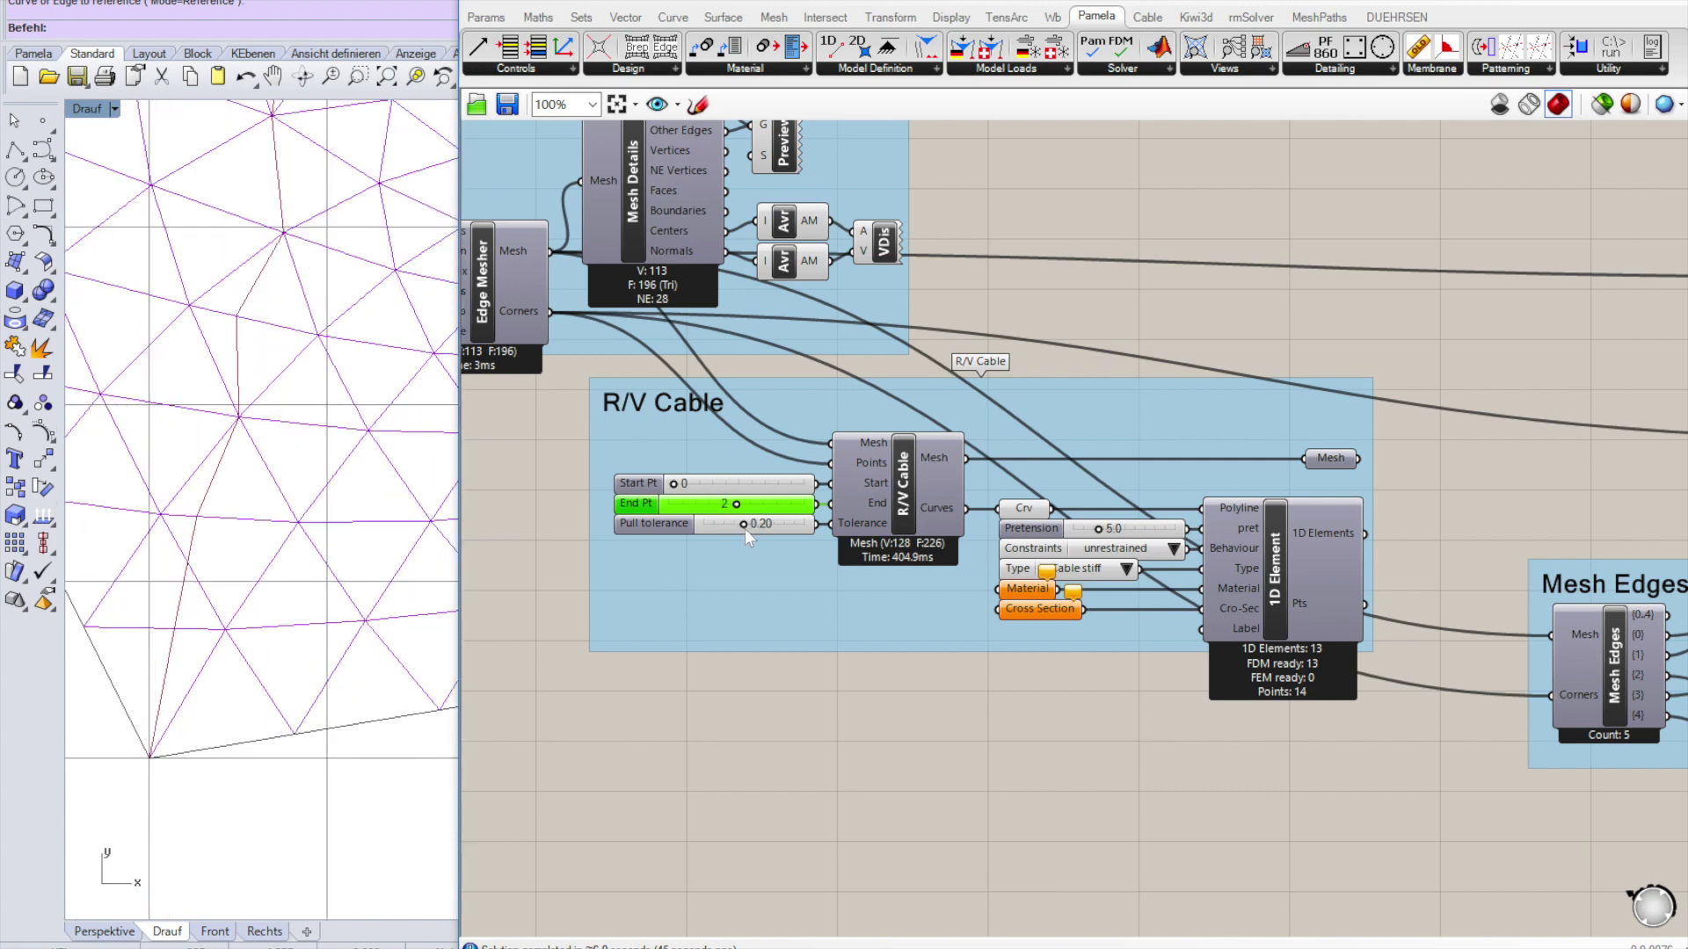
pyautogui.scroll(1, 741, 525)
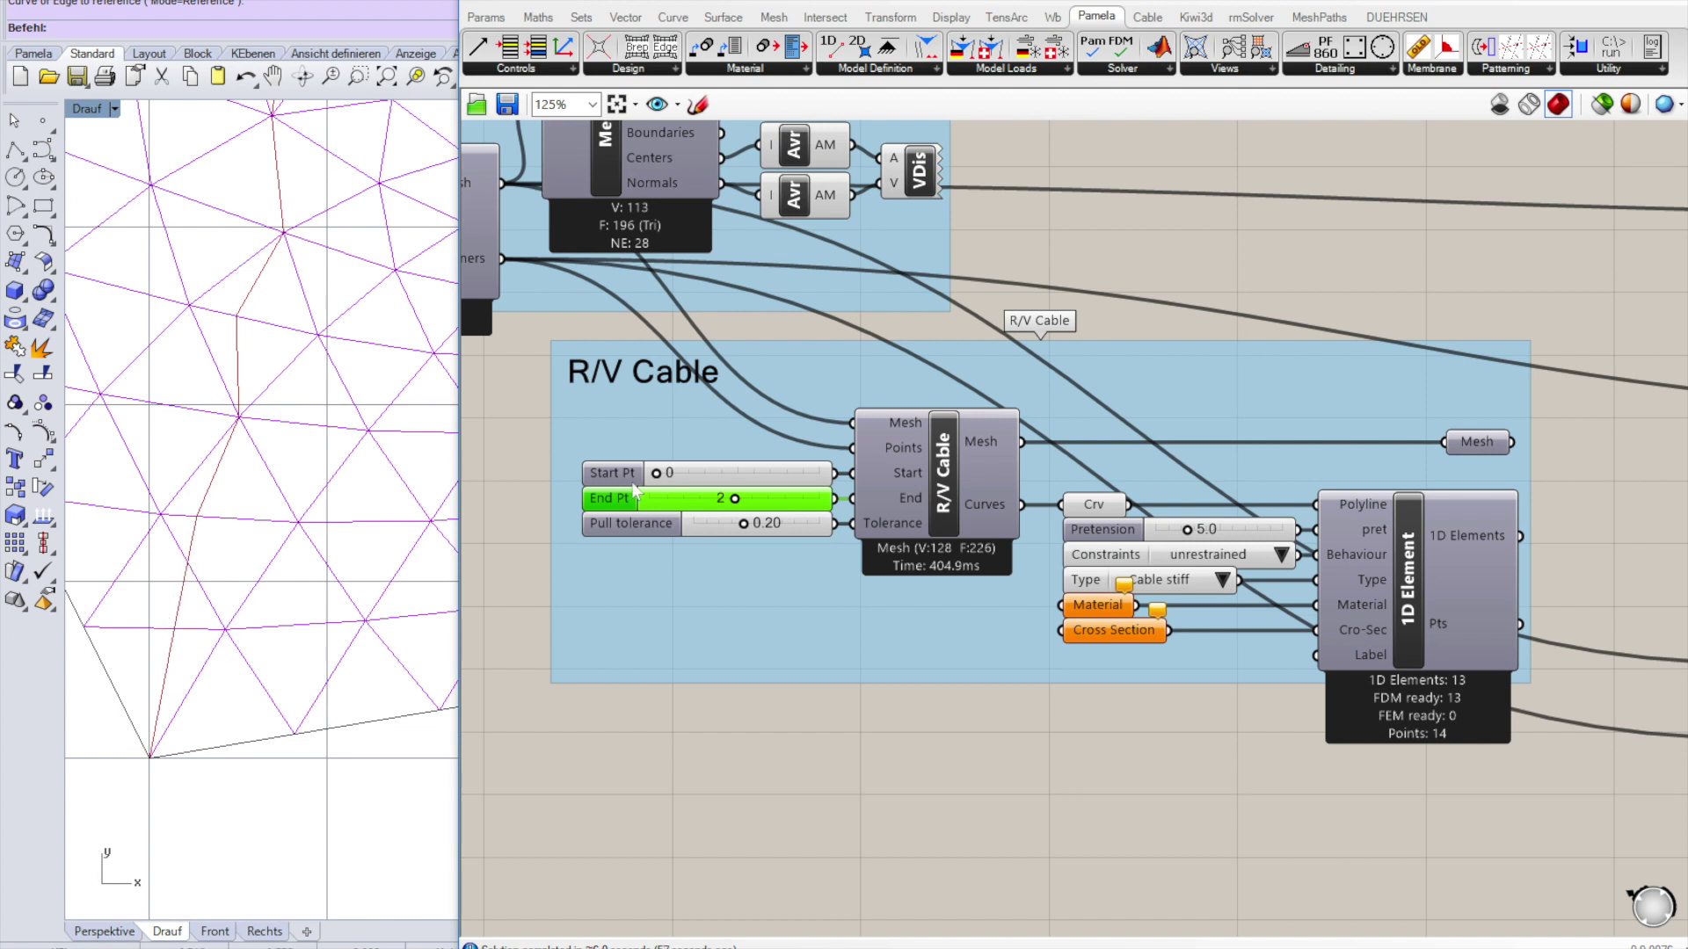
# Adjust the Pull tolerance slider and settle it at 0.10 for a 139-vertex, 248-face mesh.
pyautogui.scroll(2, 752, 531)
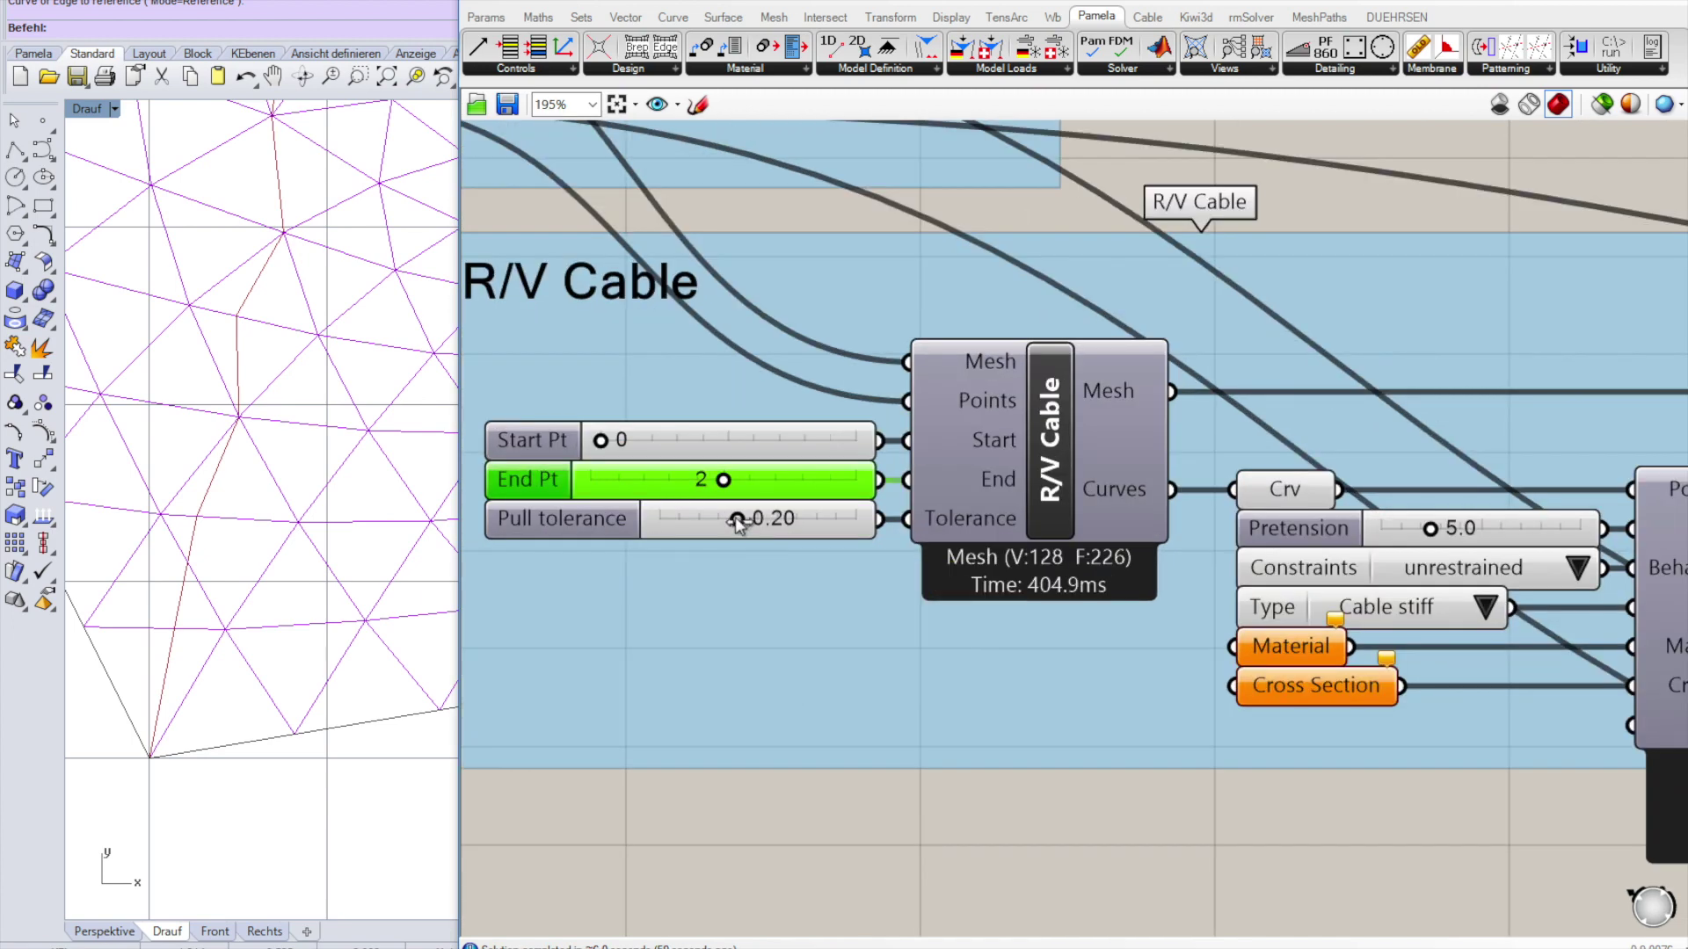
pyautogui.moveTo(739, 519); pyautogui.dragTo(794, 520)
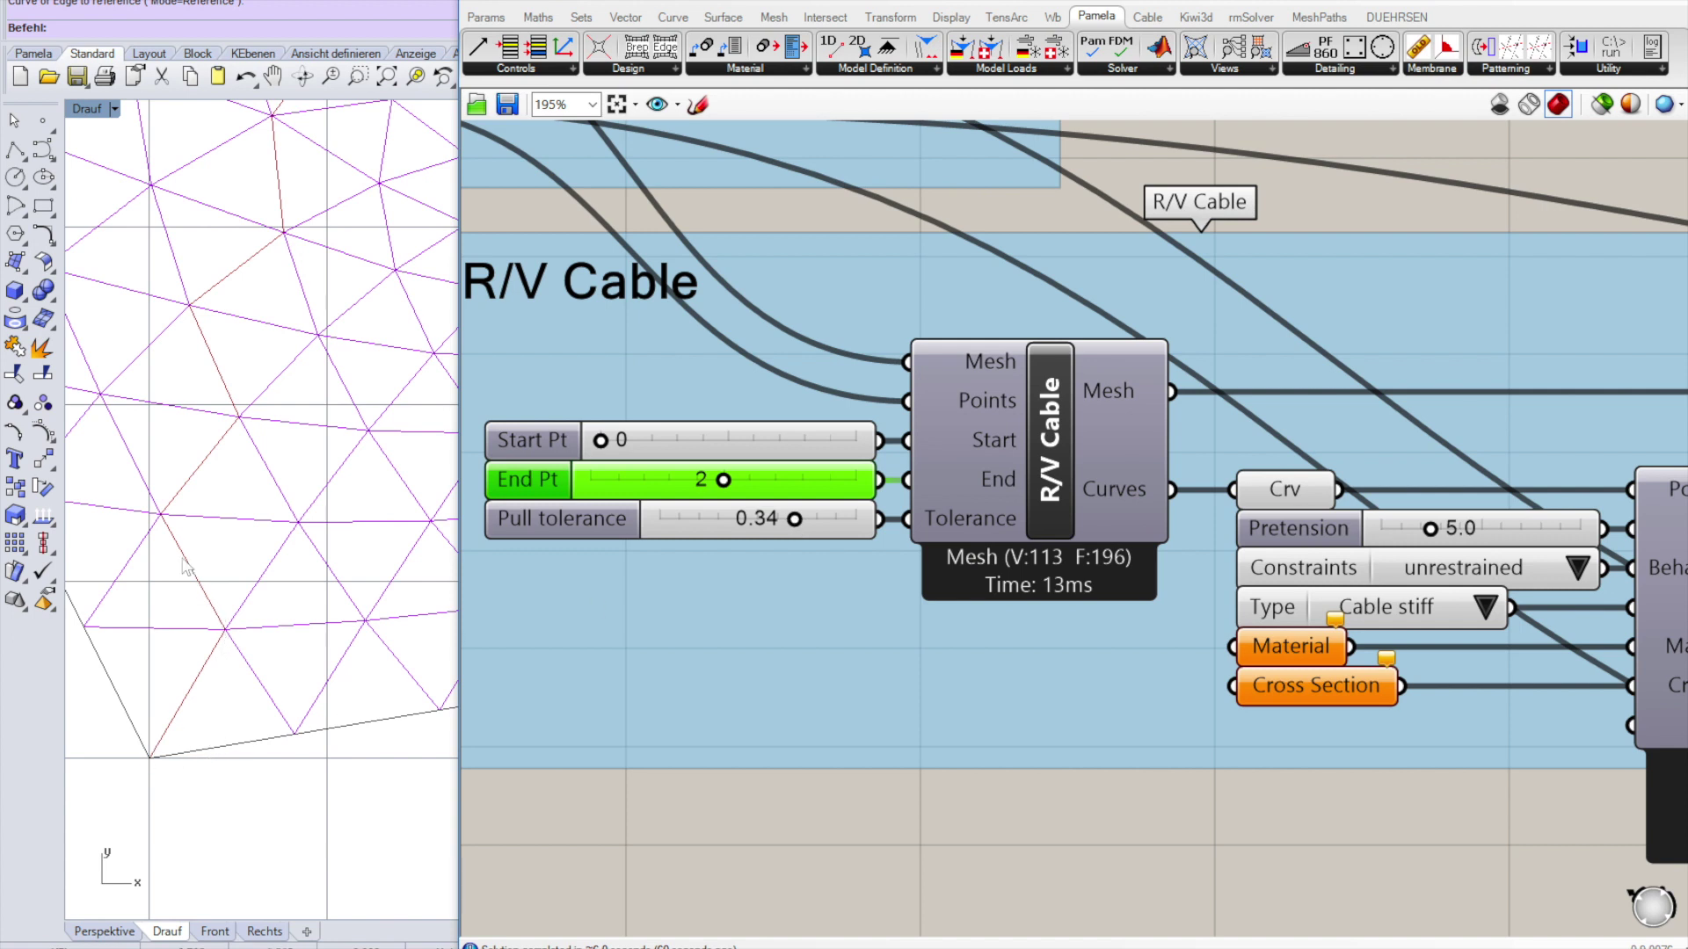
pyautogui.moveTo(793, 522); pyautogui.dragTo(689, 518)
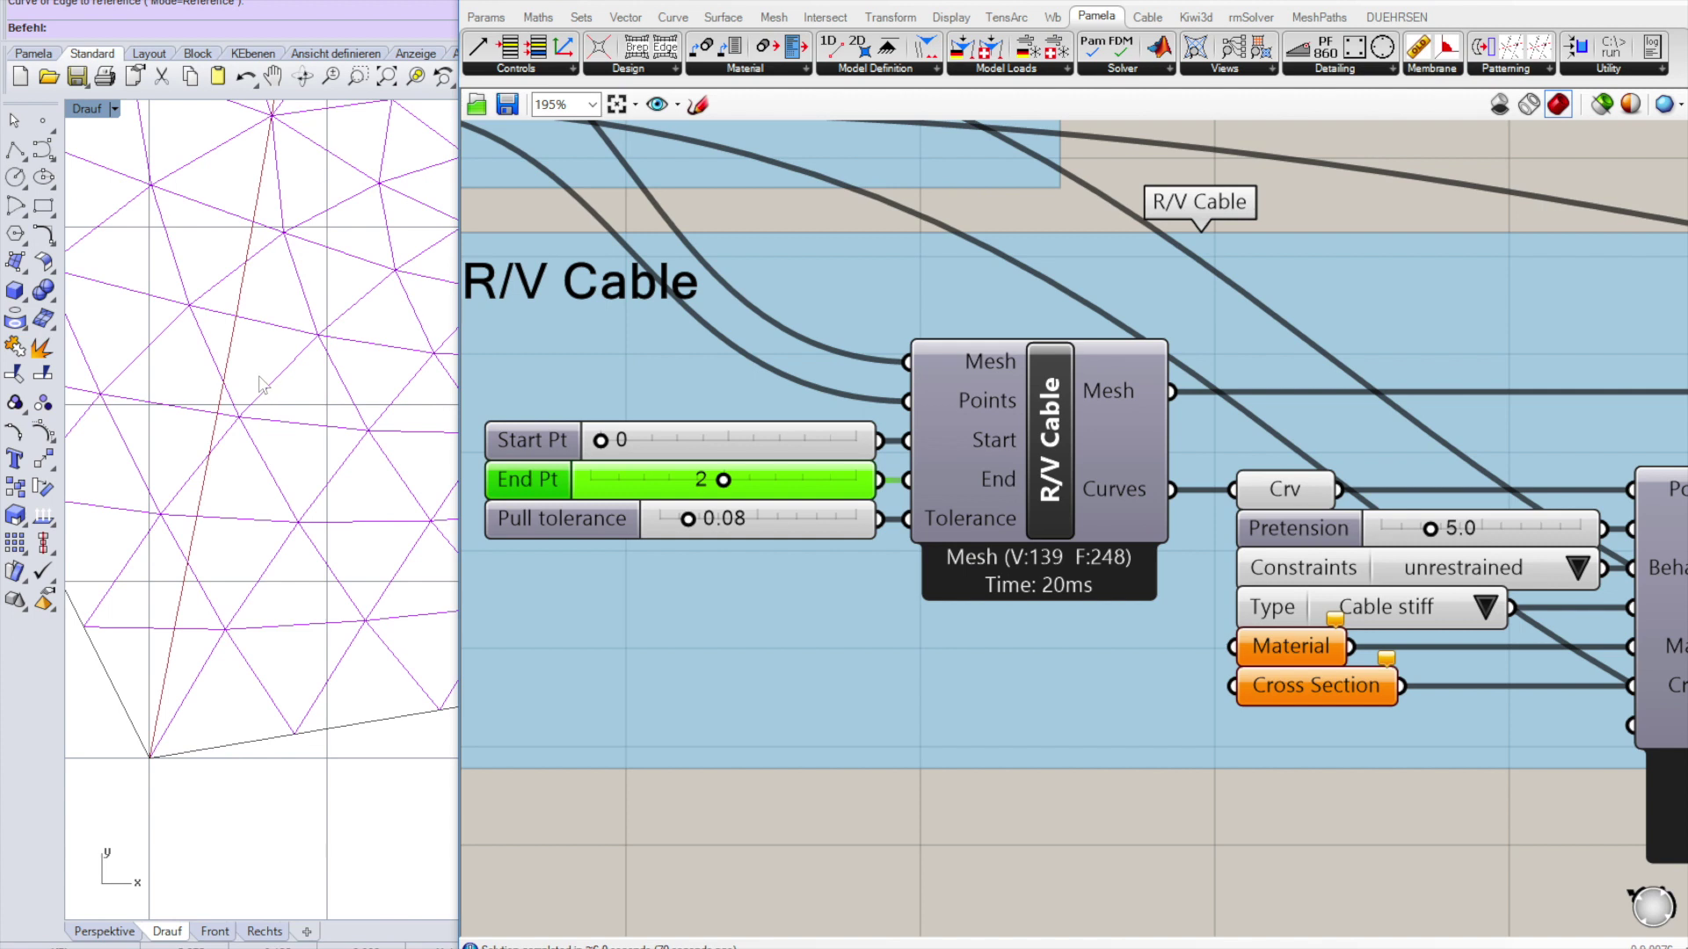
pyautogui.moveTo(689, 519); pyautogui.dragTo(700, 519)
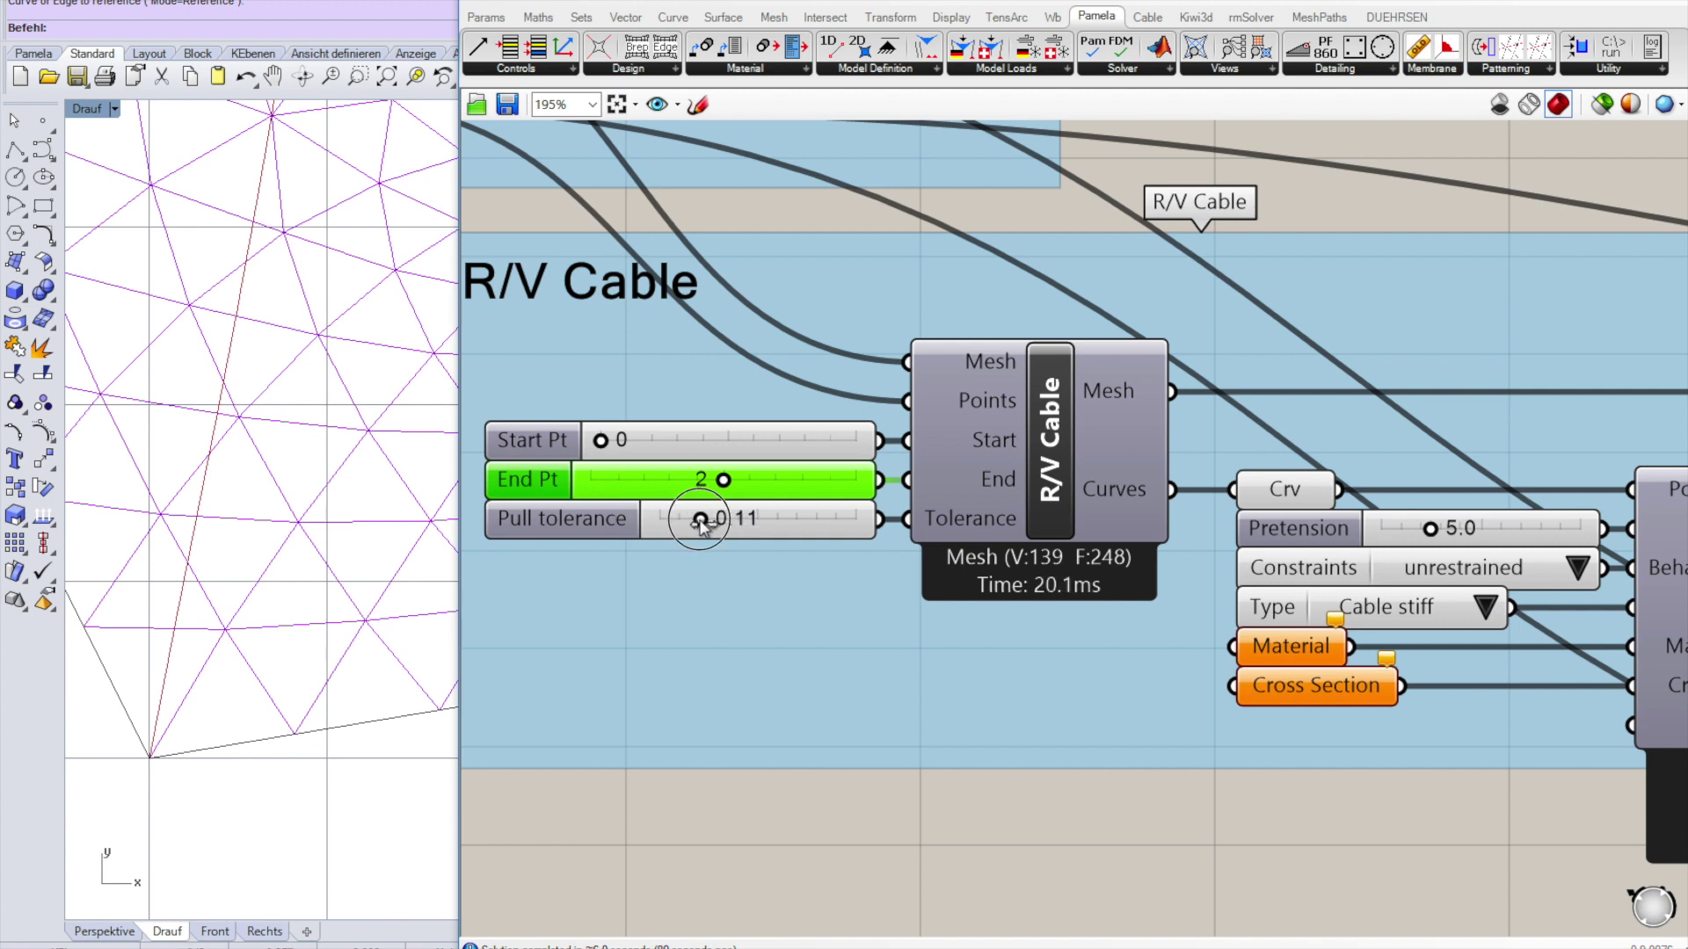
pyautogui.scroll(2, 234, 409)
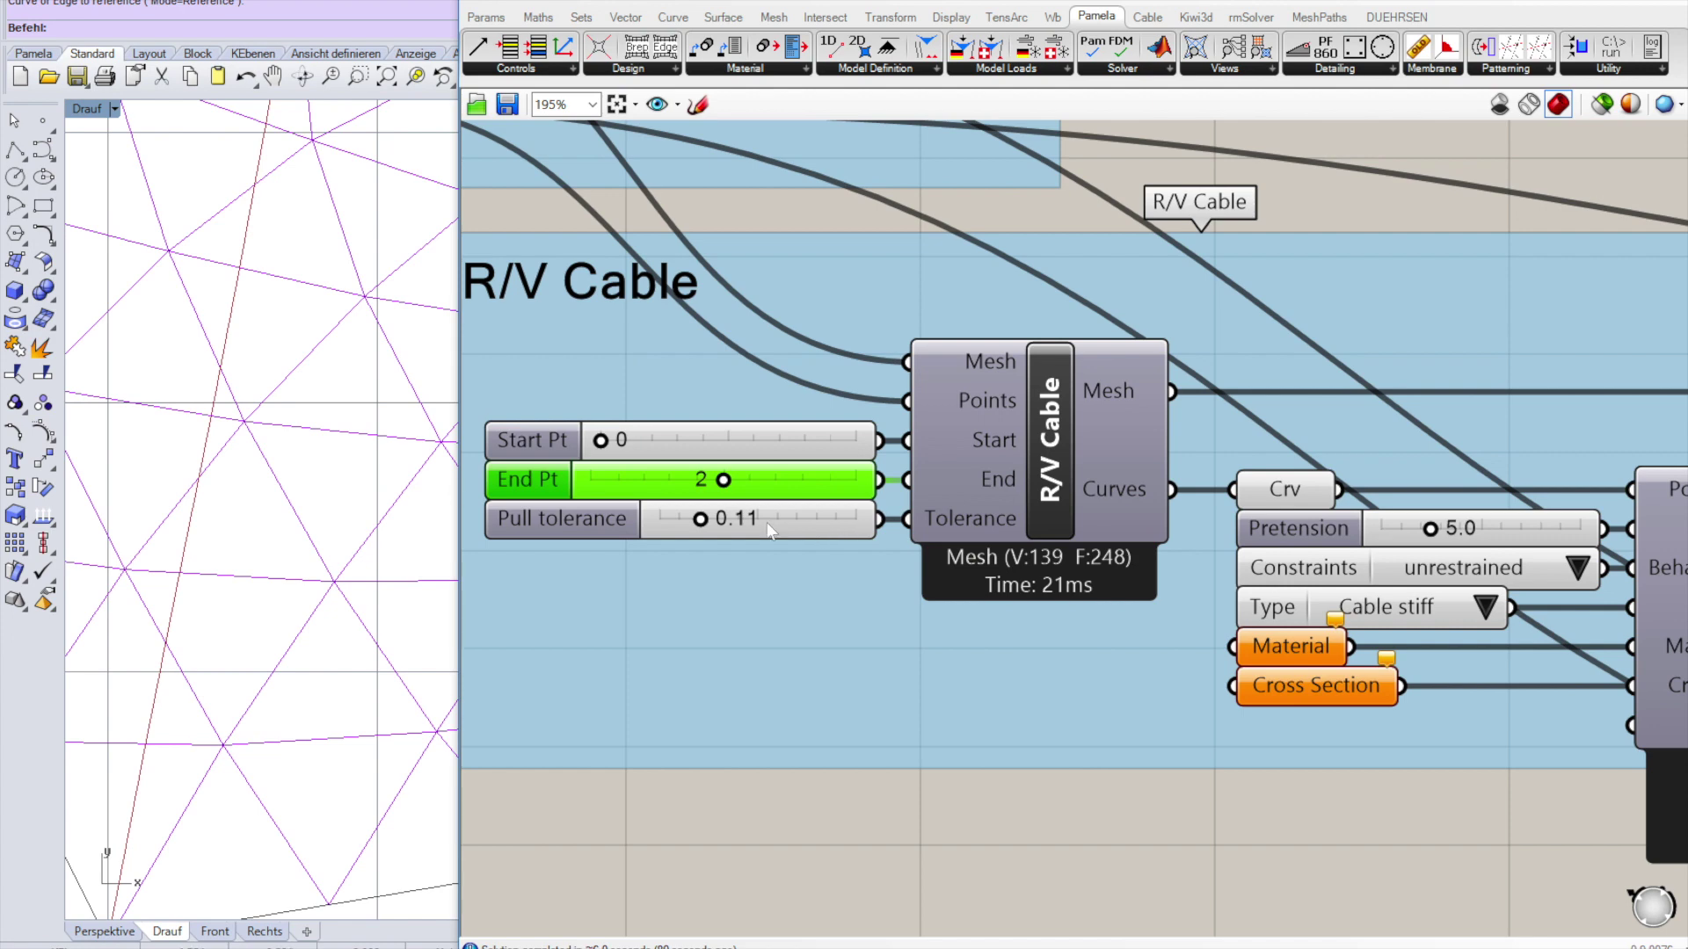
pyautogui.scroll(-4, 274, 626)
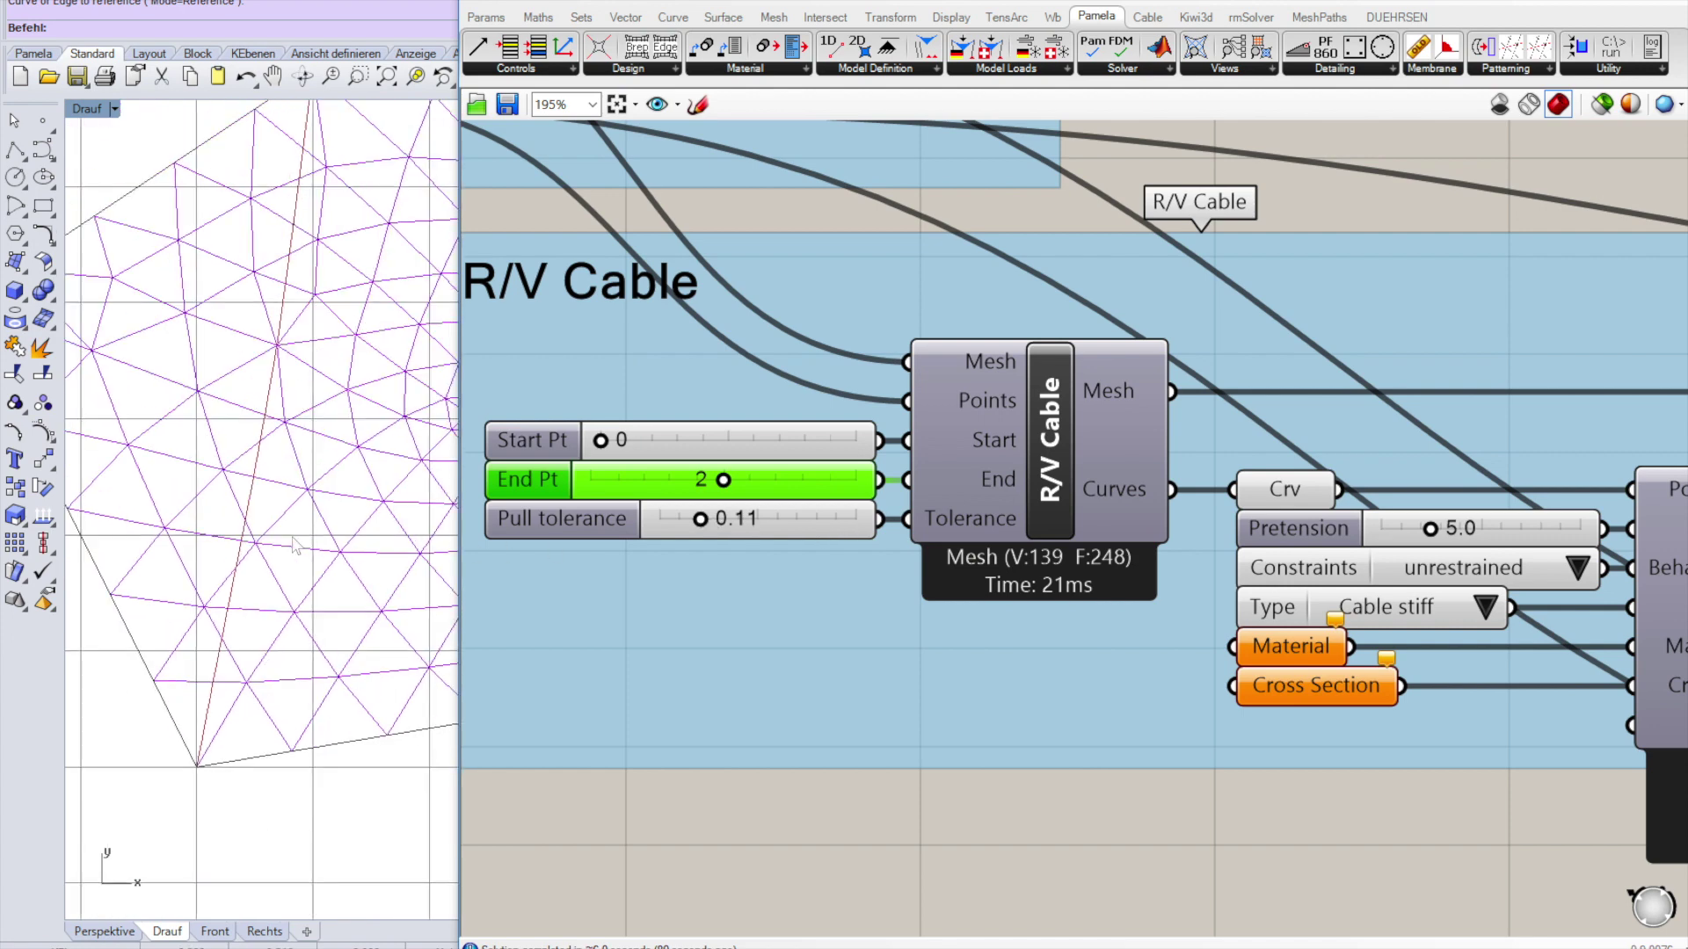
pyautogui.scroll(2, 295, 545)
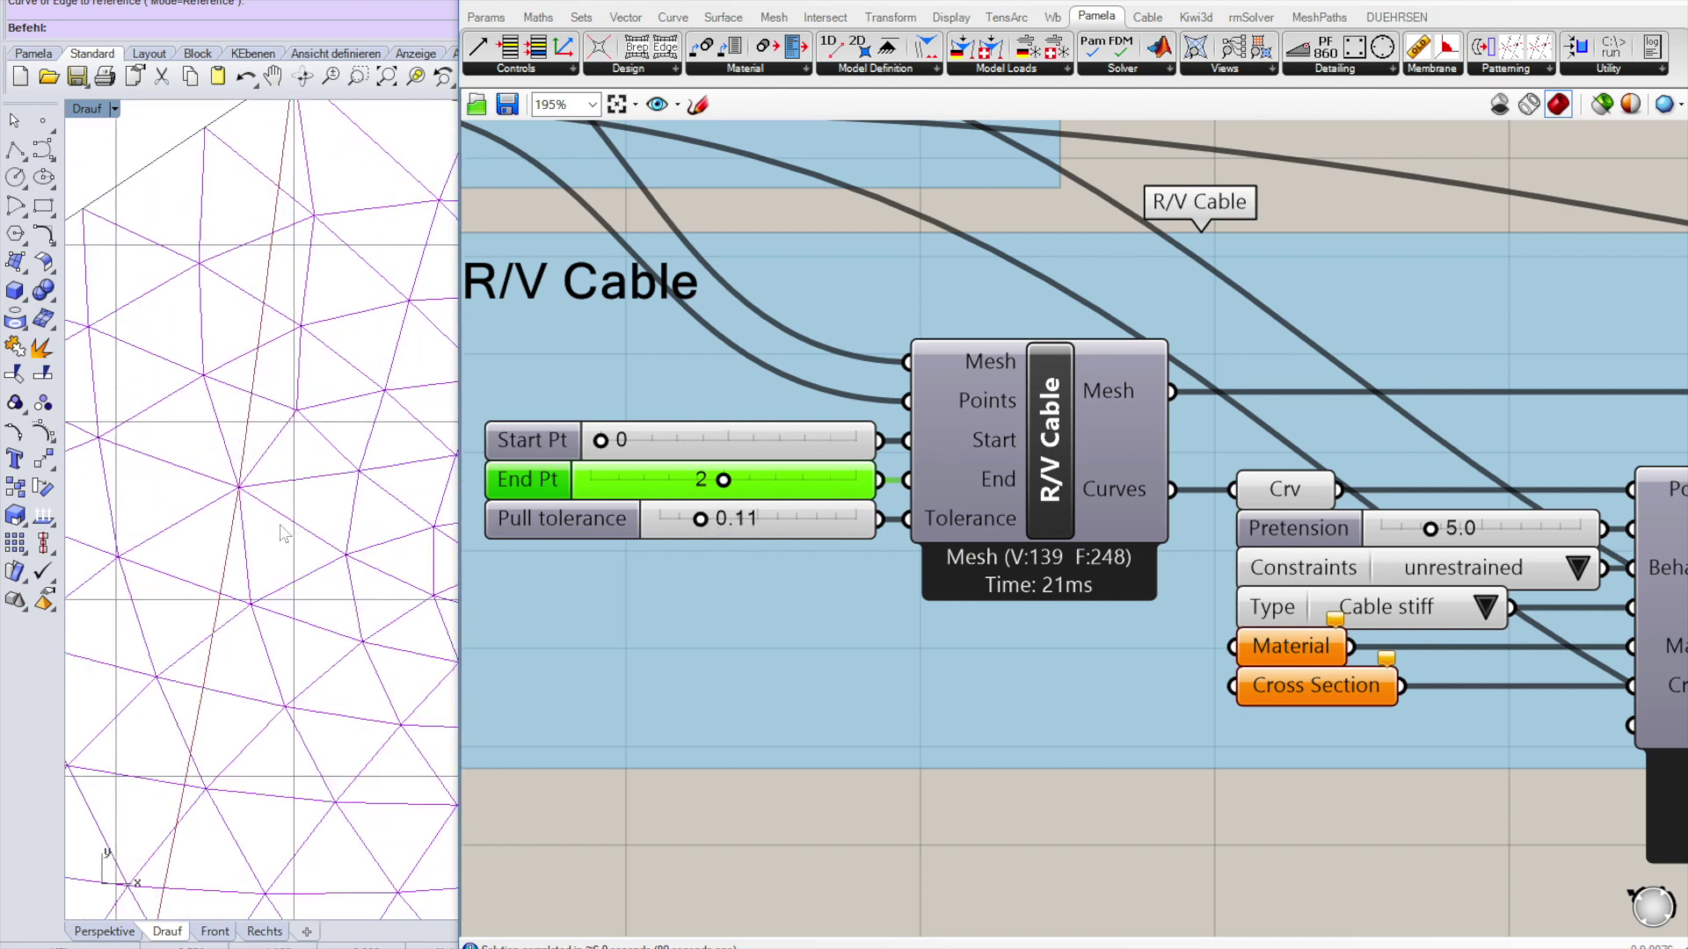
pyautogui.scroll(2, 283, 494)
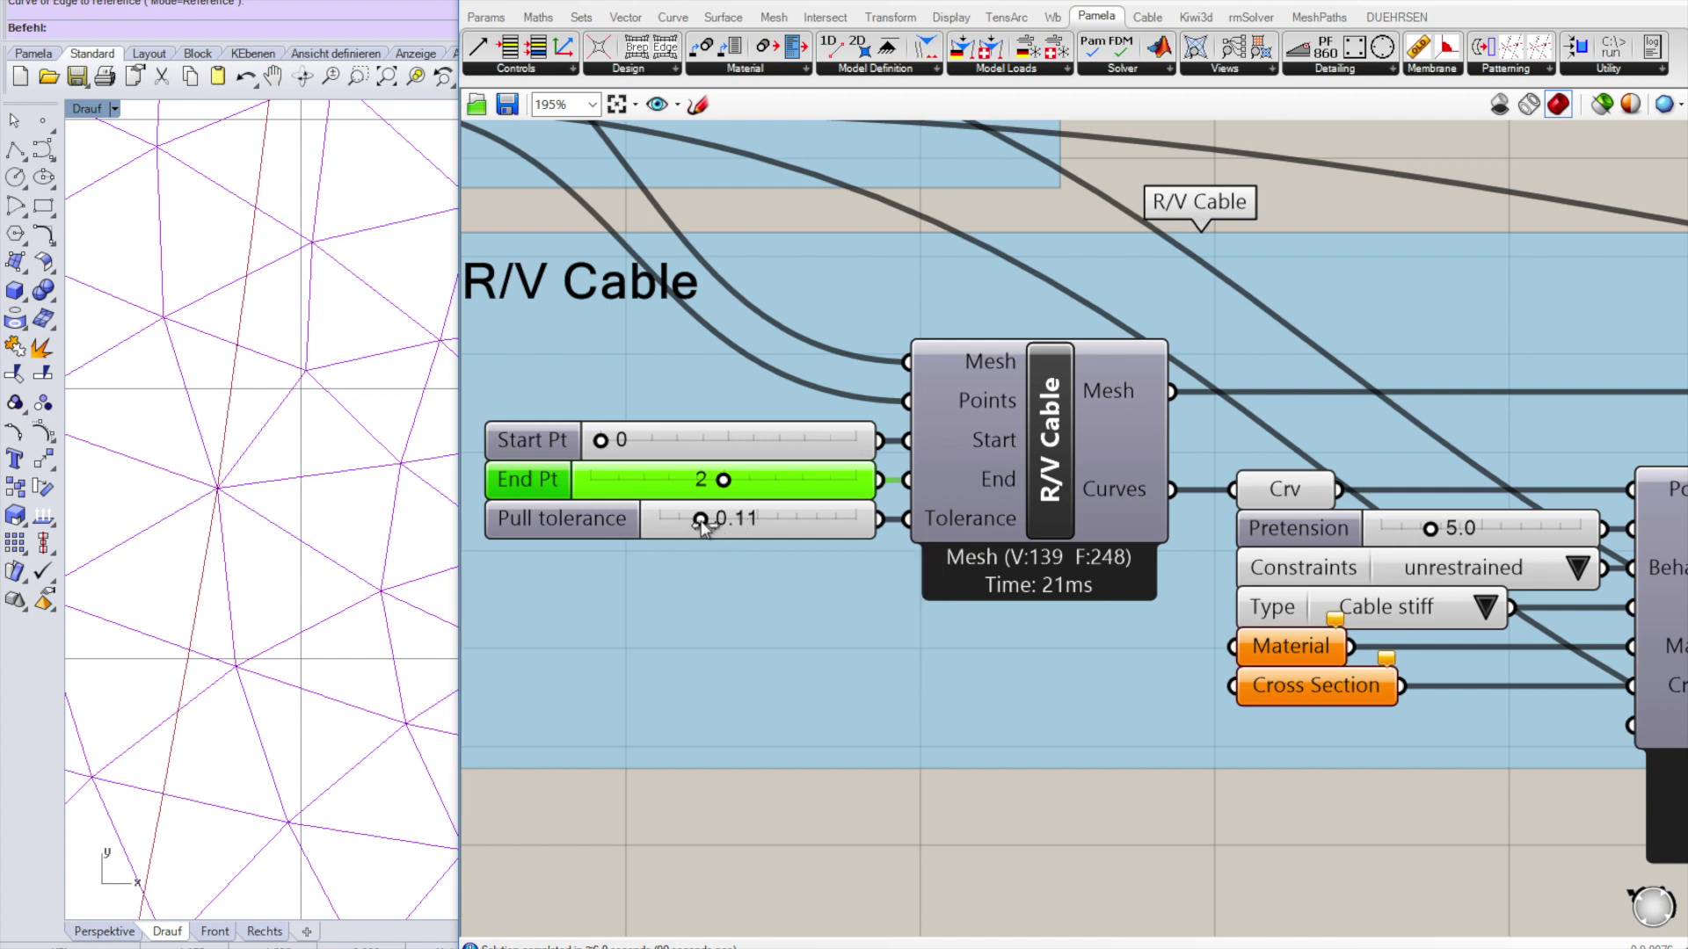
pyautogui.moveTo(703, 525); pyautogui.dragTo(696, 525)
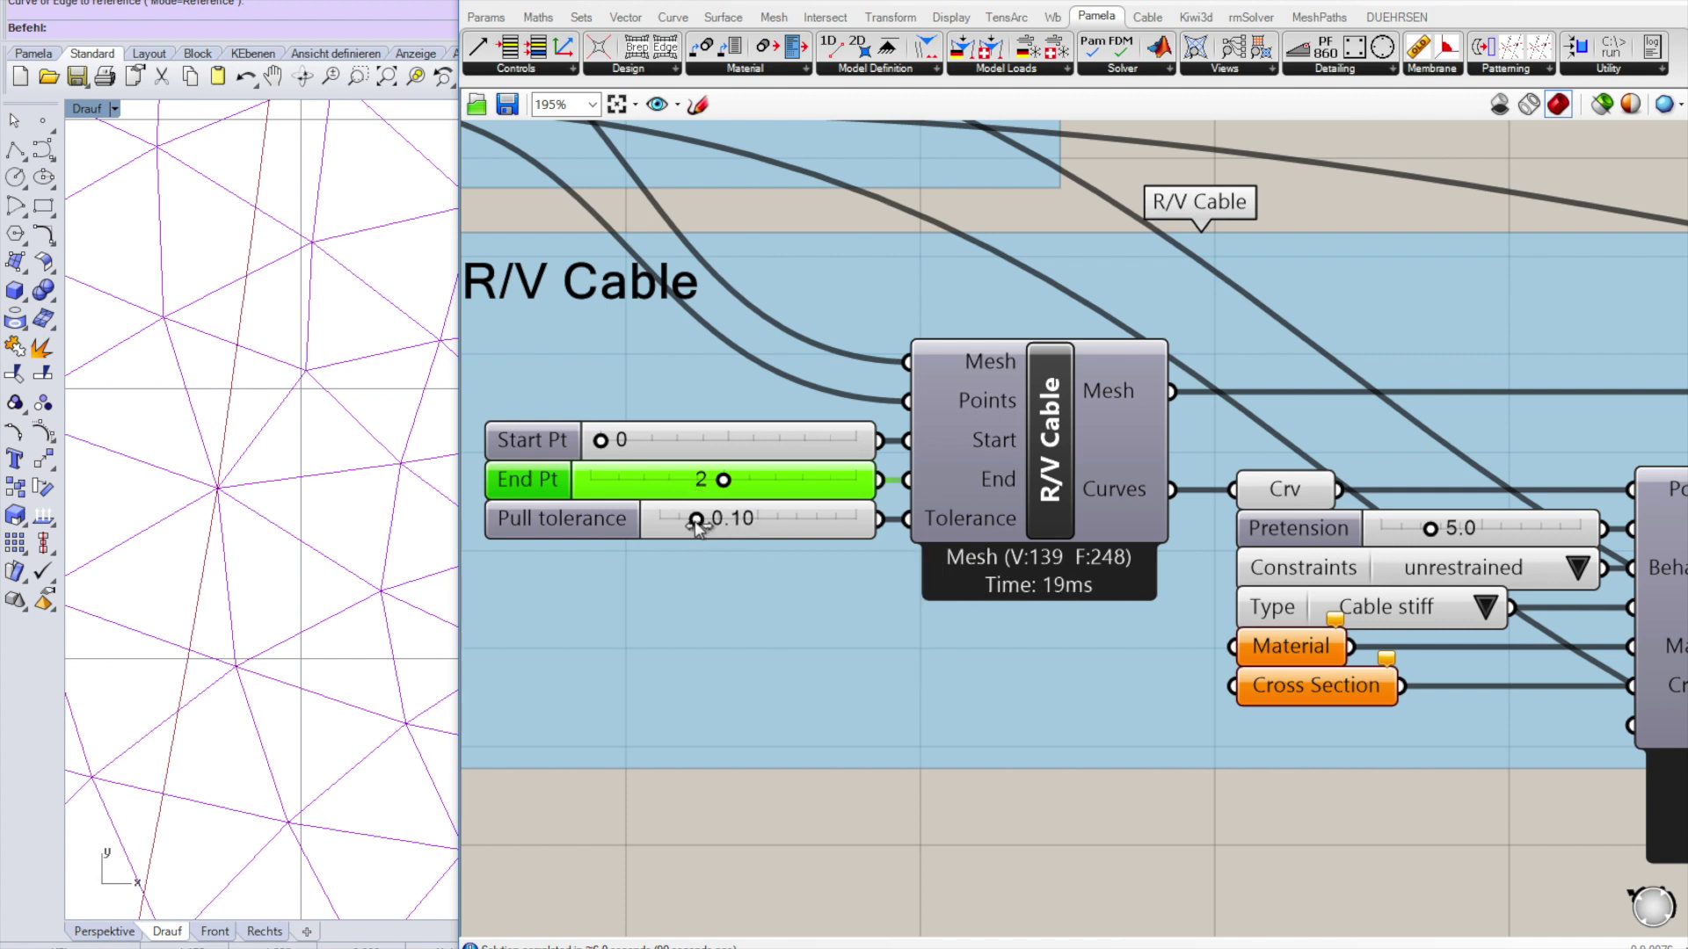
pyautogui.scroll(-4, 784, 533)
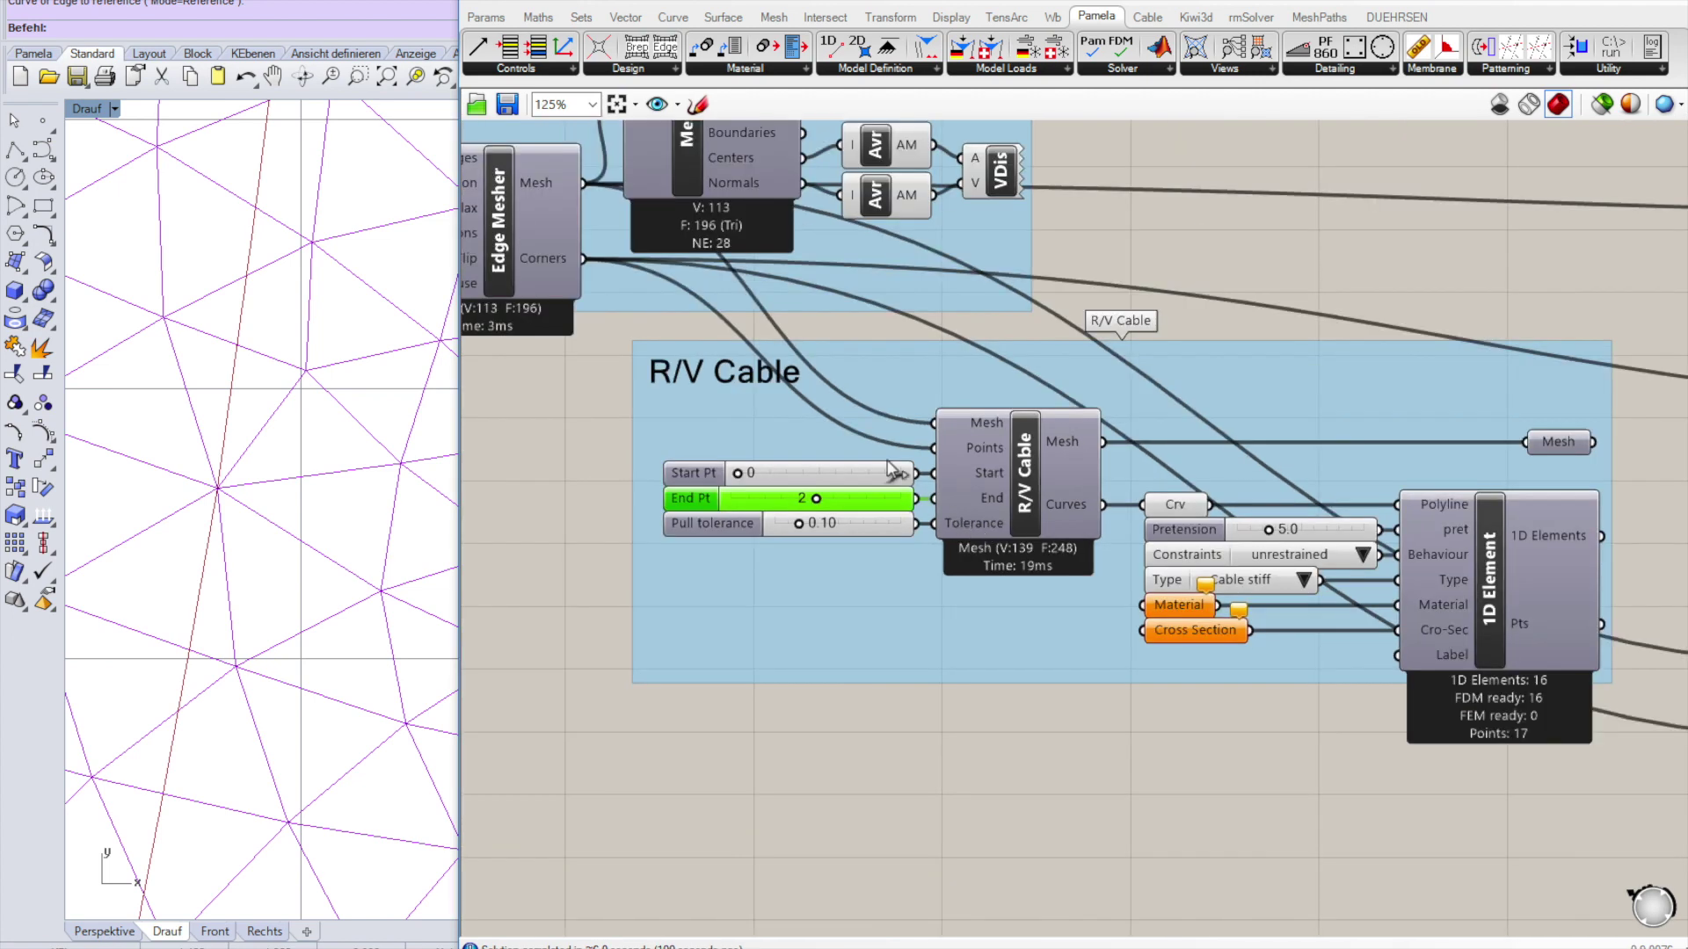
pyautogui.scroll(-2, 814, 283)
pyautogui.scroll(5, 745, 244)
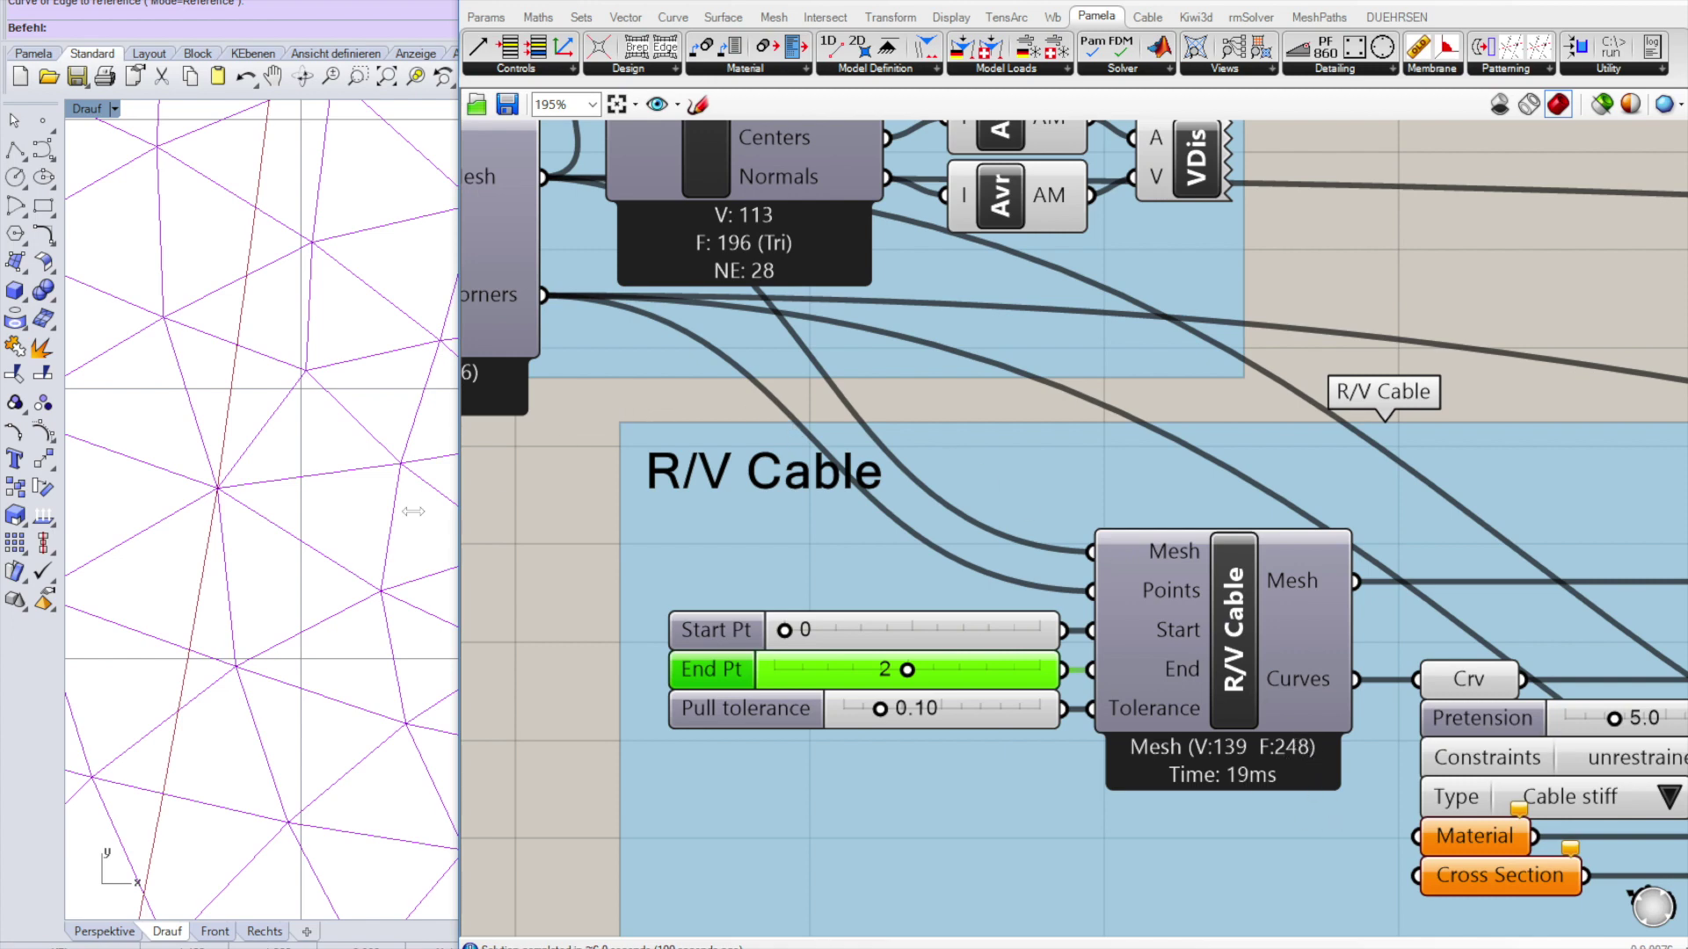
pyautogui.scroll(-5, 330, 518)
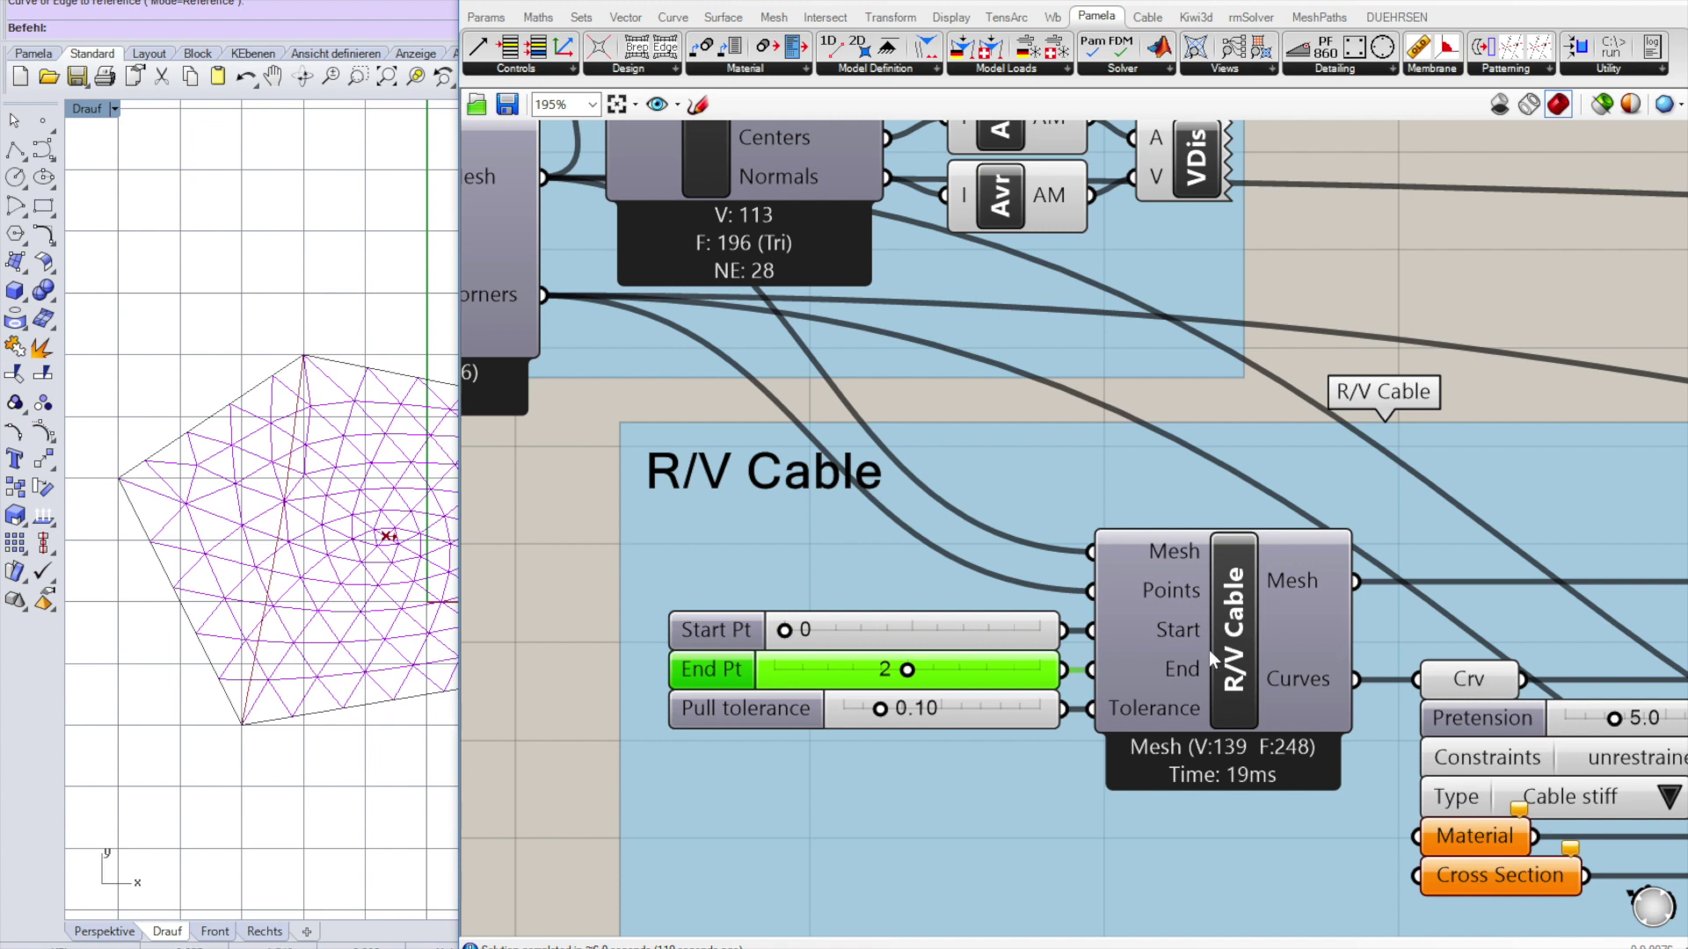
# Turn on Preview for the R/V Cable component to show its mesh shaded in Rhino.
pyautogui.rightClick(1248, 652)
pyautogui.click(1267, 675)
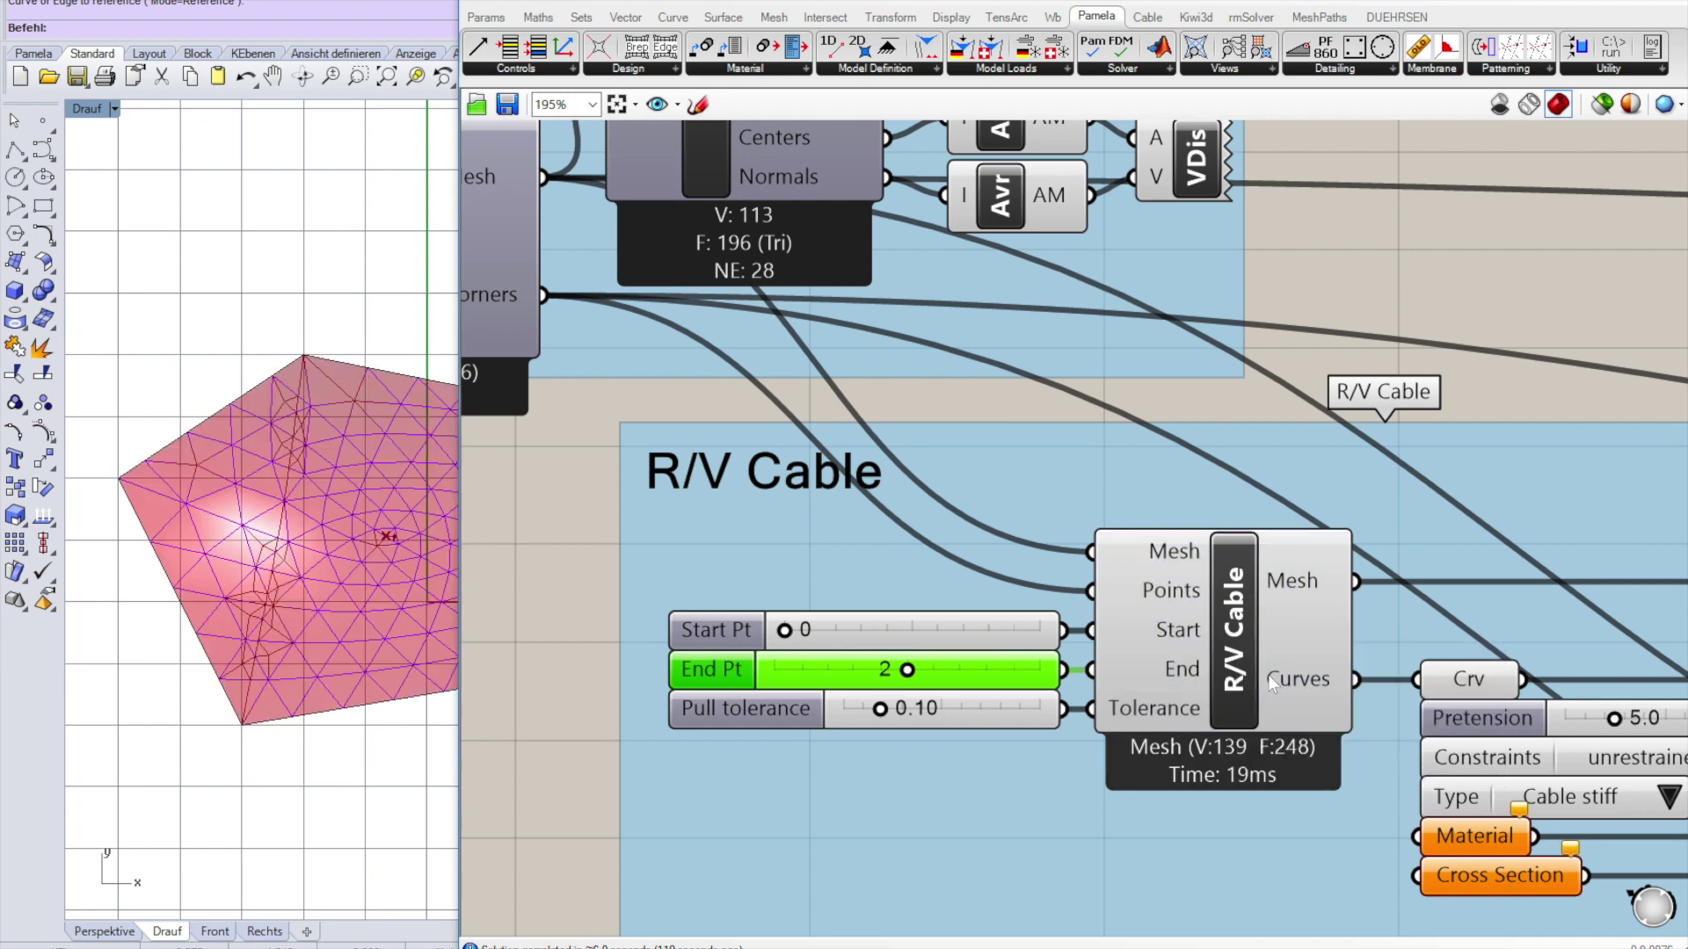
pyautogui.scroll(5, 304, 641)
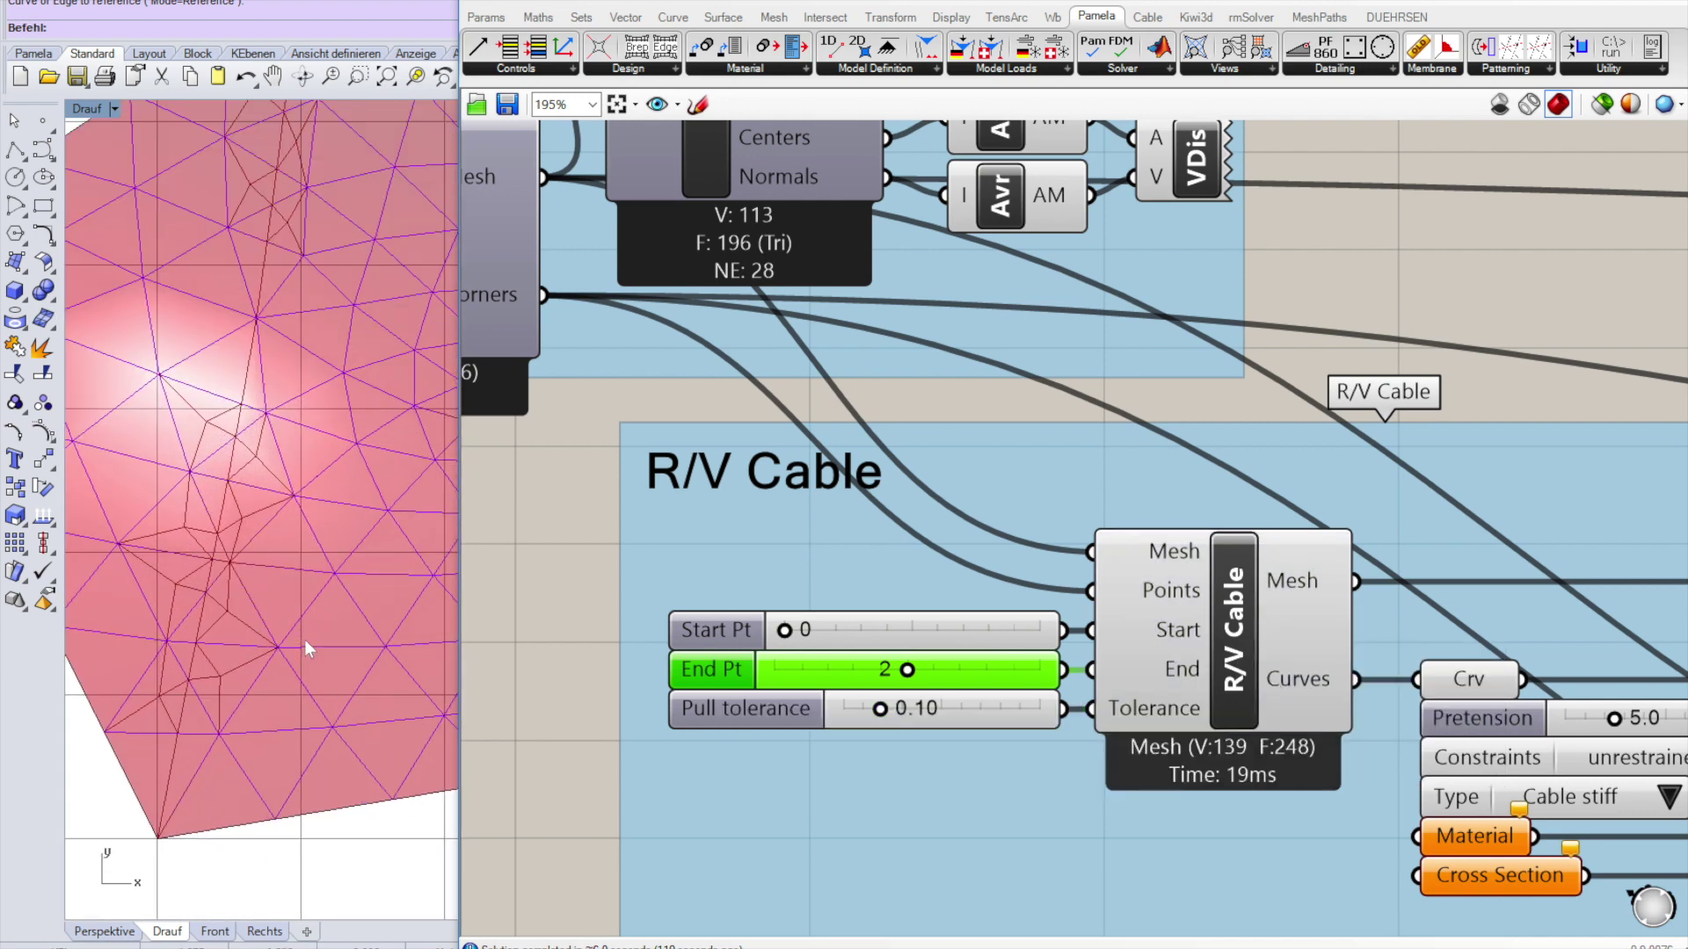
# Disable the Mesh Details component.
pyautogui.rightClick(704, 168)
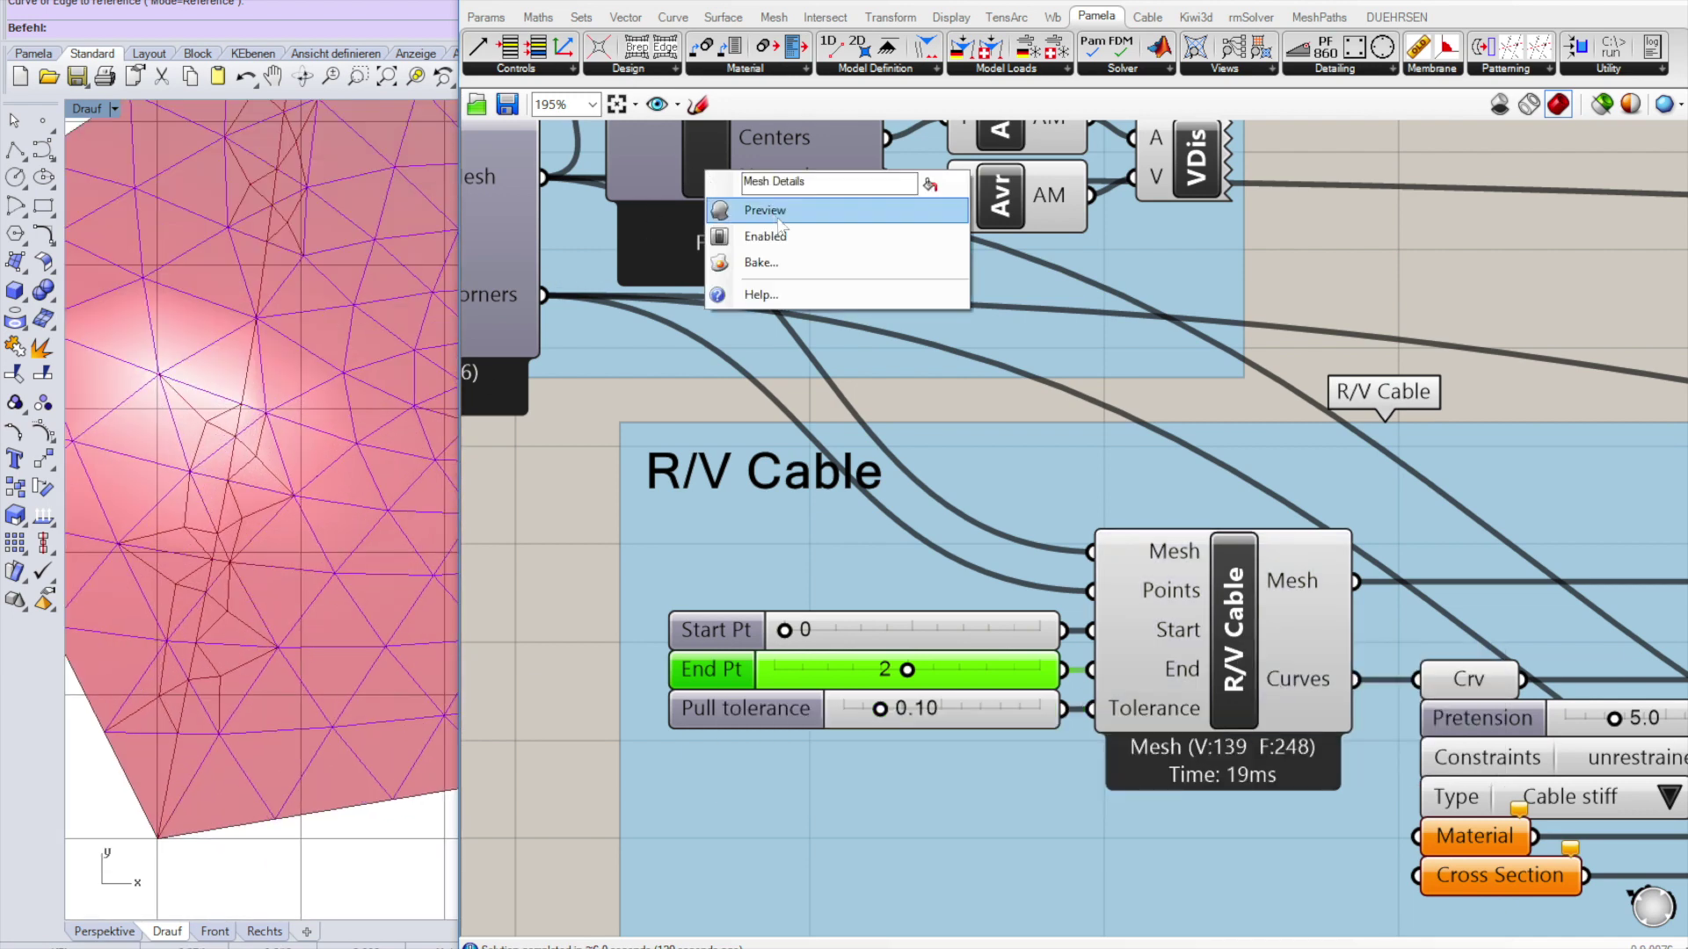
pyautogui.click(793, 233)
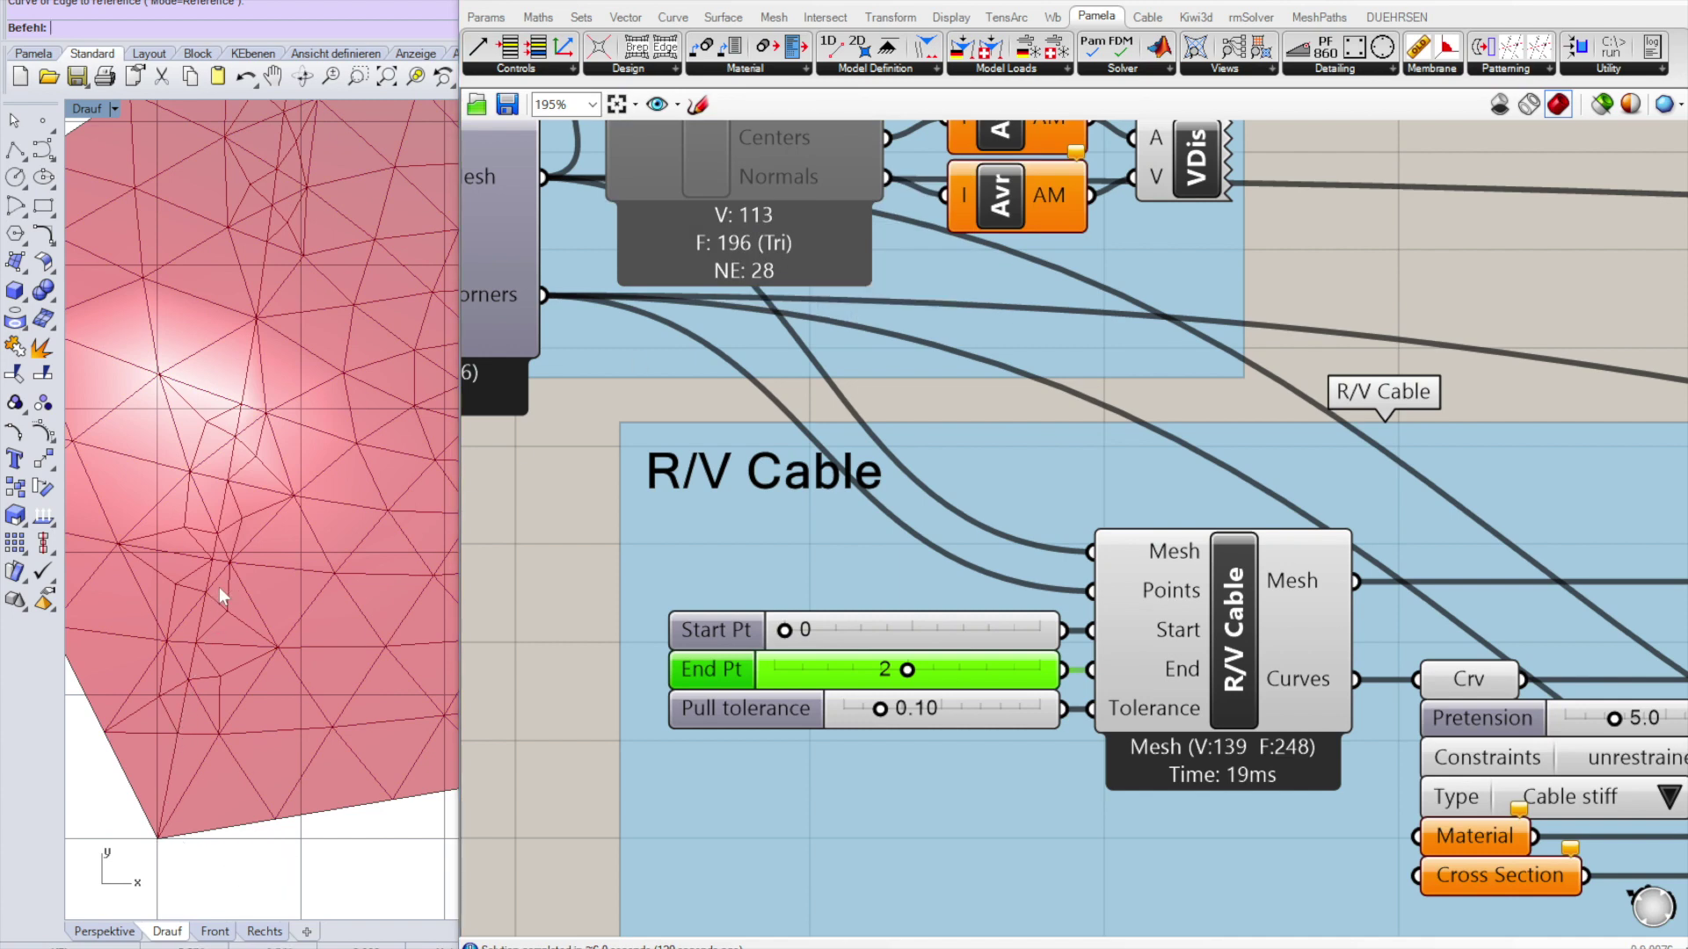
pyautogui.scroll(2, 202, 621)
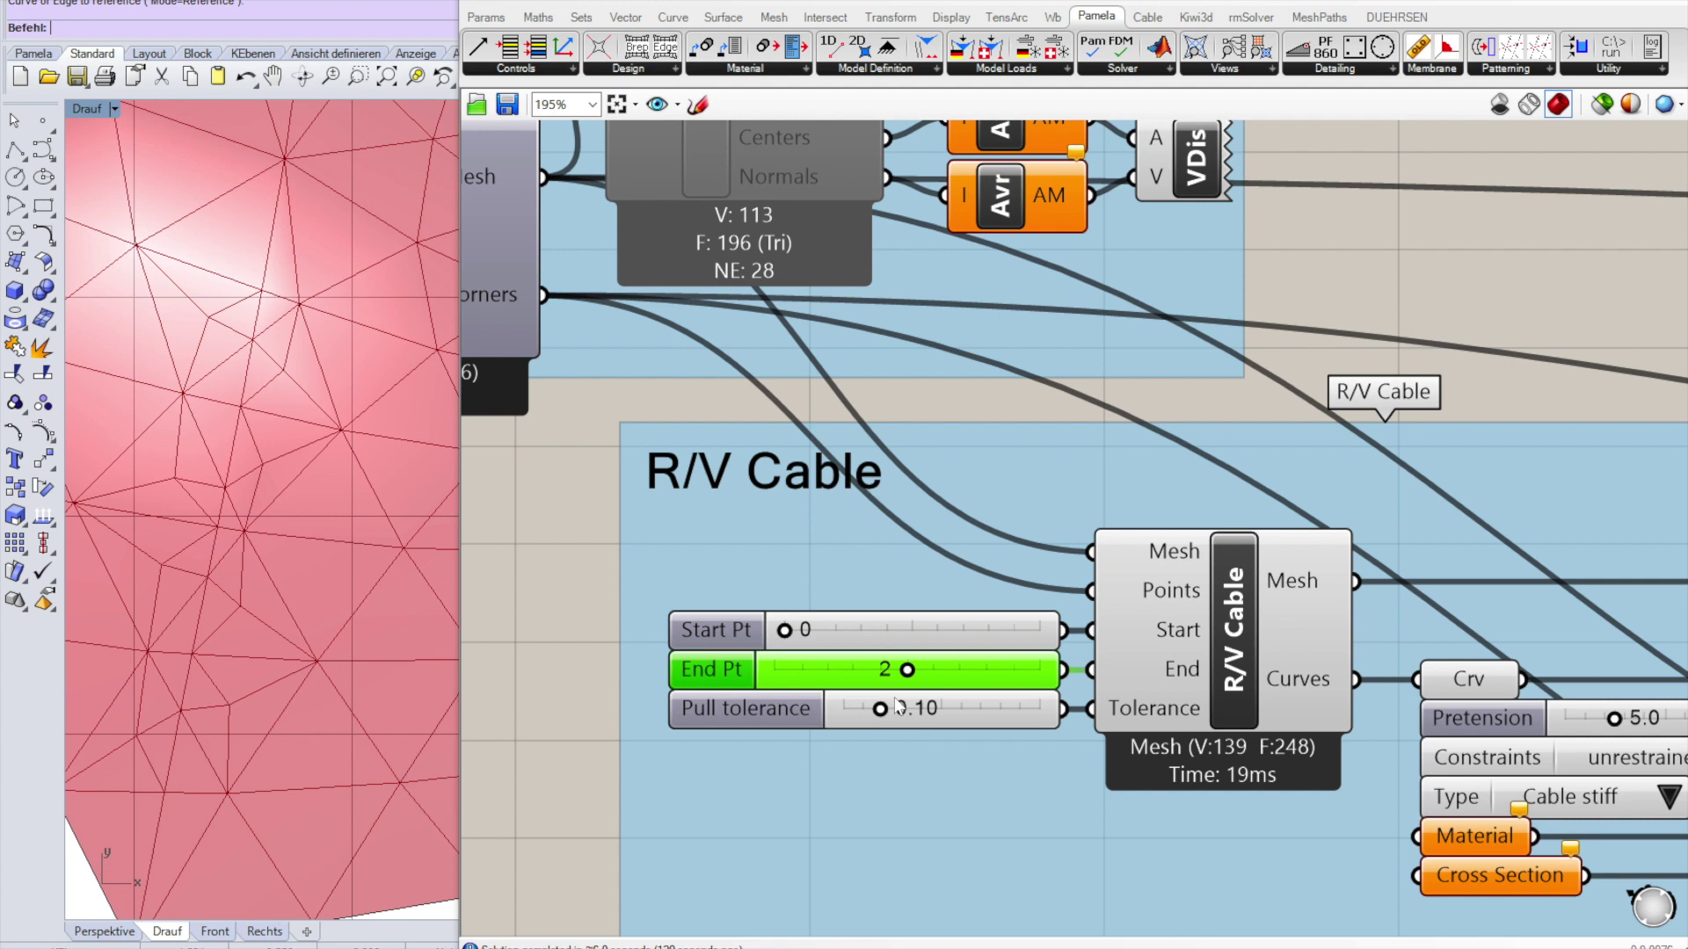
# Raise the Pull tolerance to 0.18, coarsening the mesh to 132 vertices and 234 faces.
pyautogui.moveTo(879, 709); pyautogui.dragTo(918, 719)
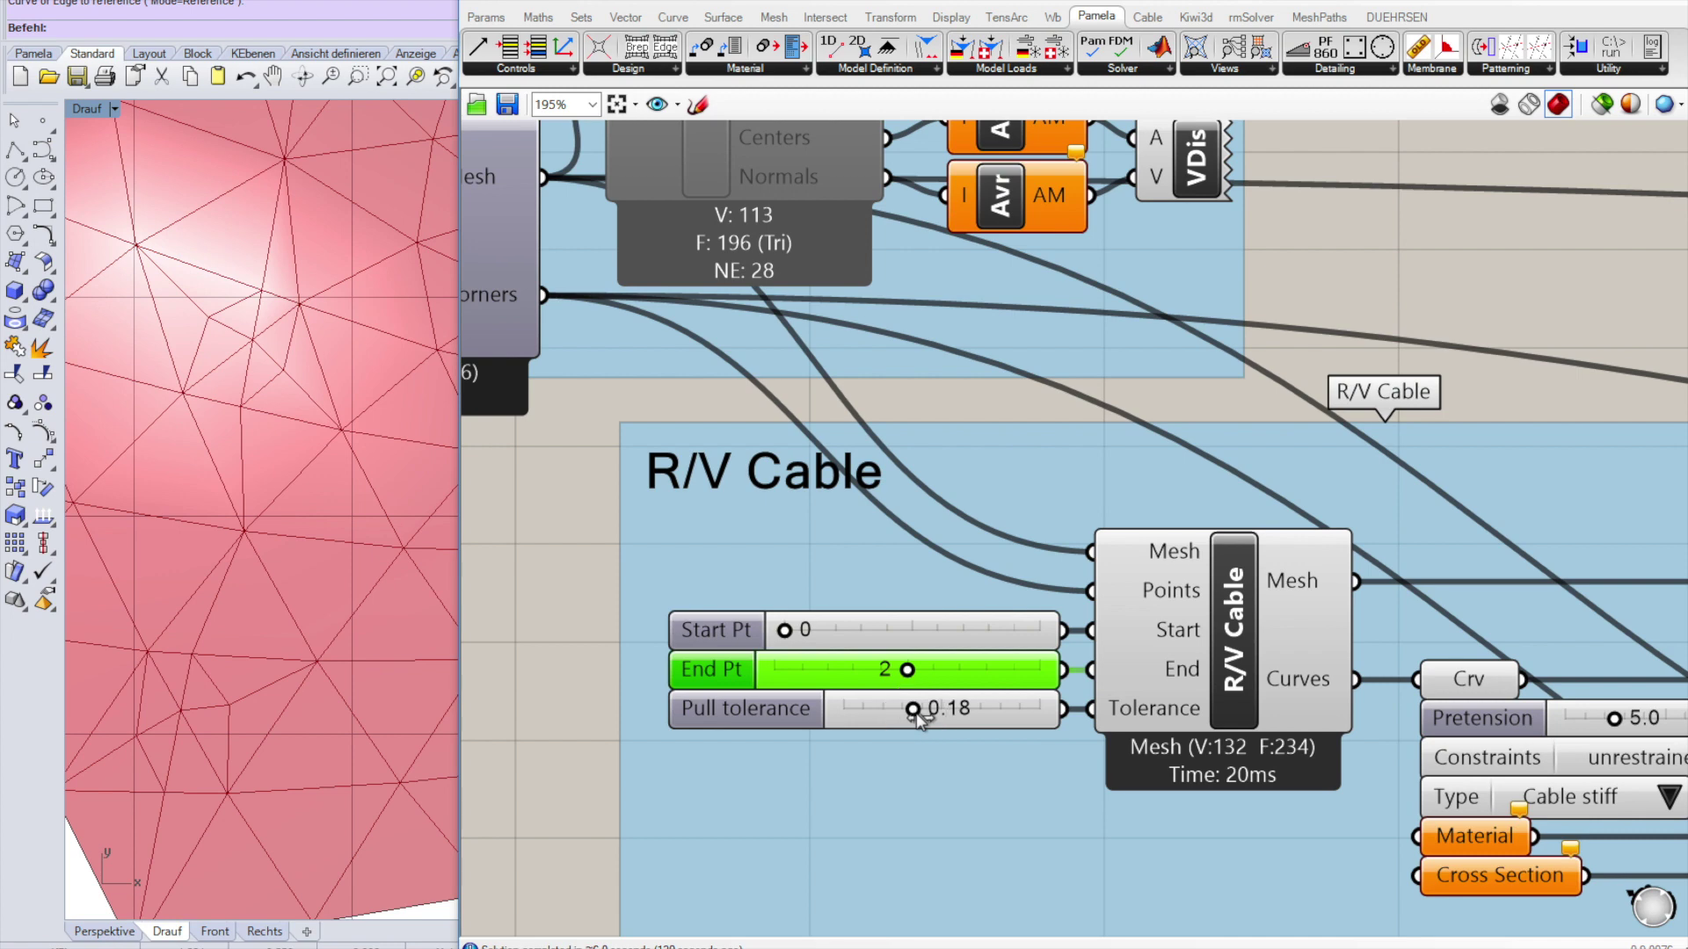
pyautogui.scroll(-3, 914, 717)
pyautogui.scroll(-3, 910, 716)
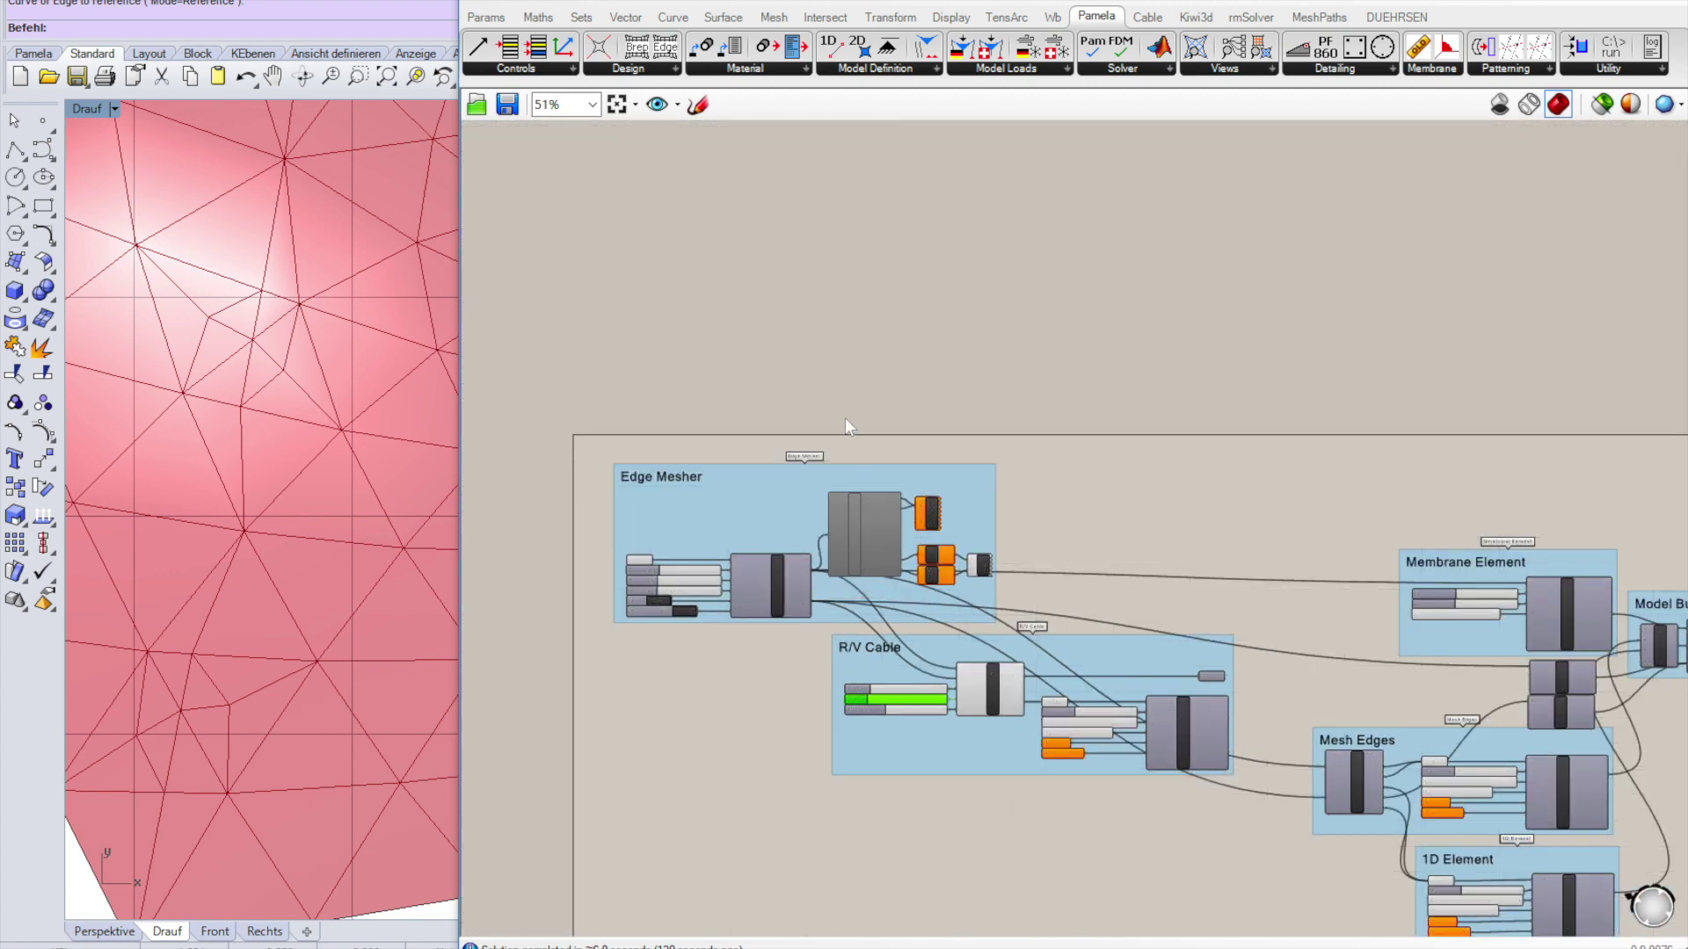
pyautogui.scroll(-2, 800, 394)
# Wire the refined R/V Cable mesh into the Membrane Element and Mesh Edges Mesh inputs.
pyautogui.scroll(3, 979, 773)
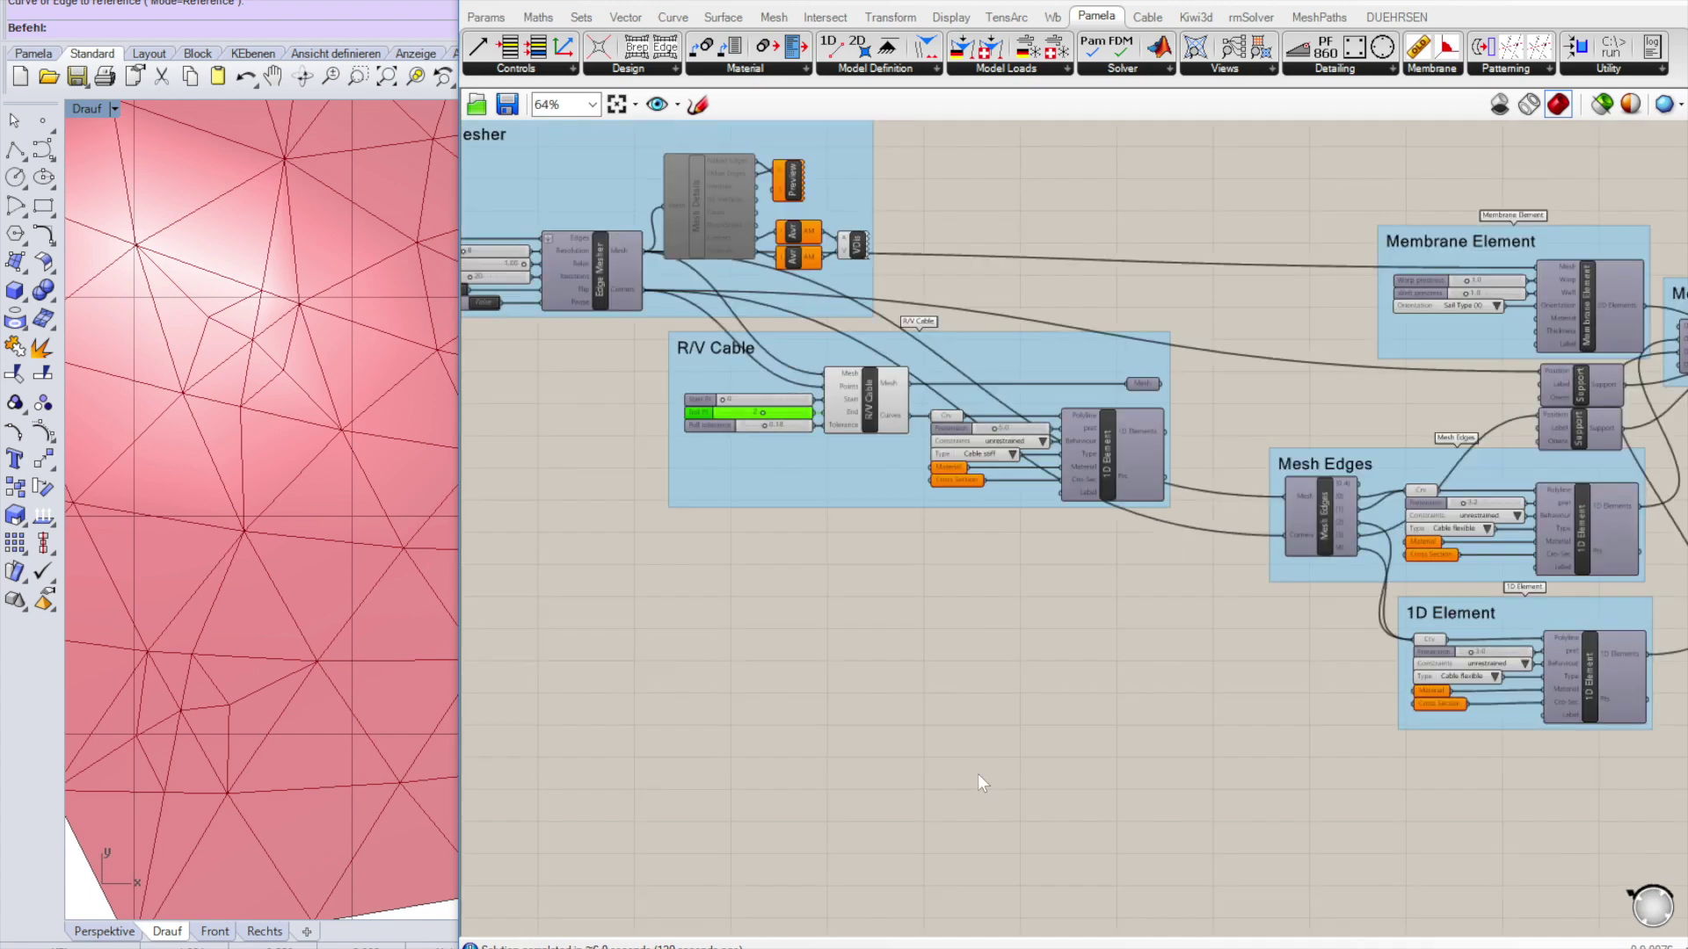
pyautogui.moveTo(969, 609); pyautogui.dragTo(694, 610, button='right')
pyautogui.scroll(4, 942, 490)
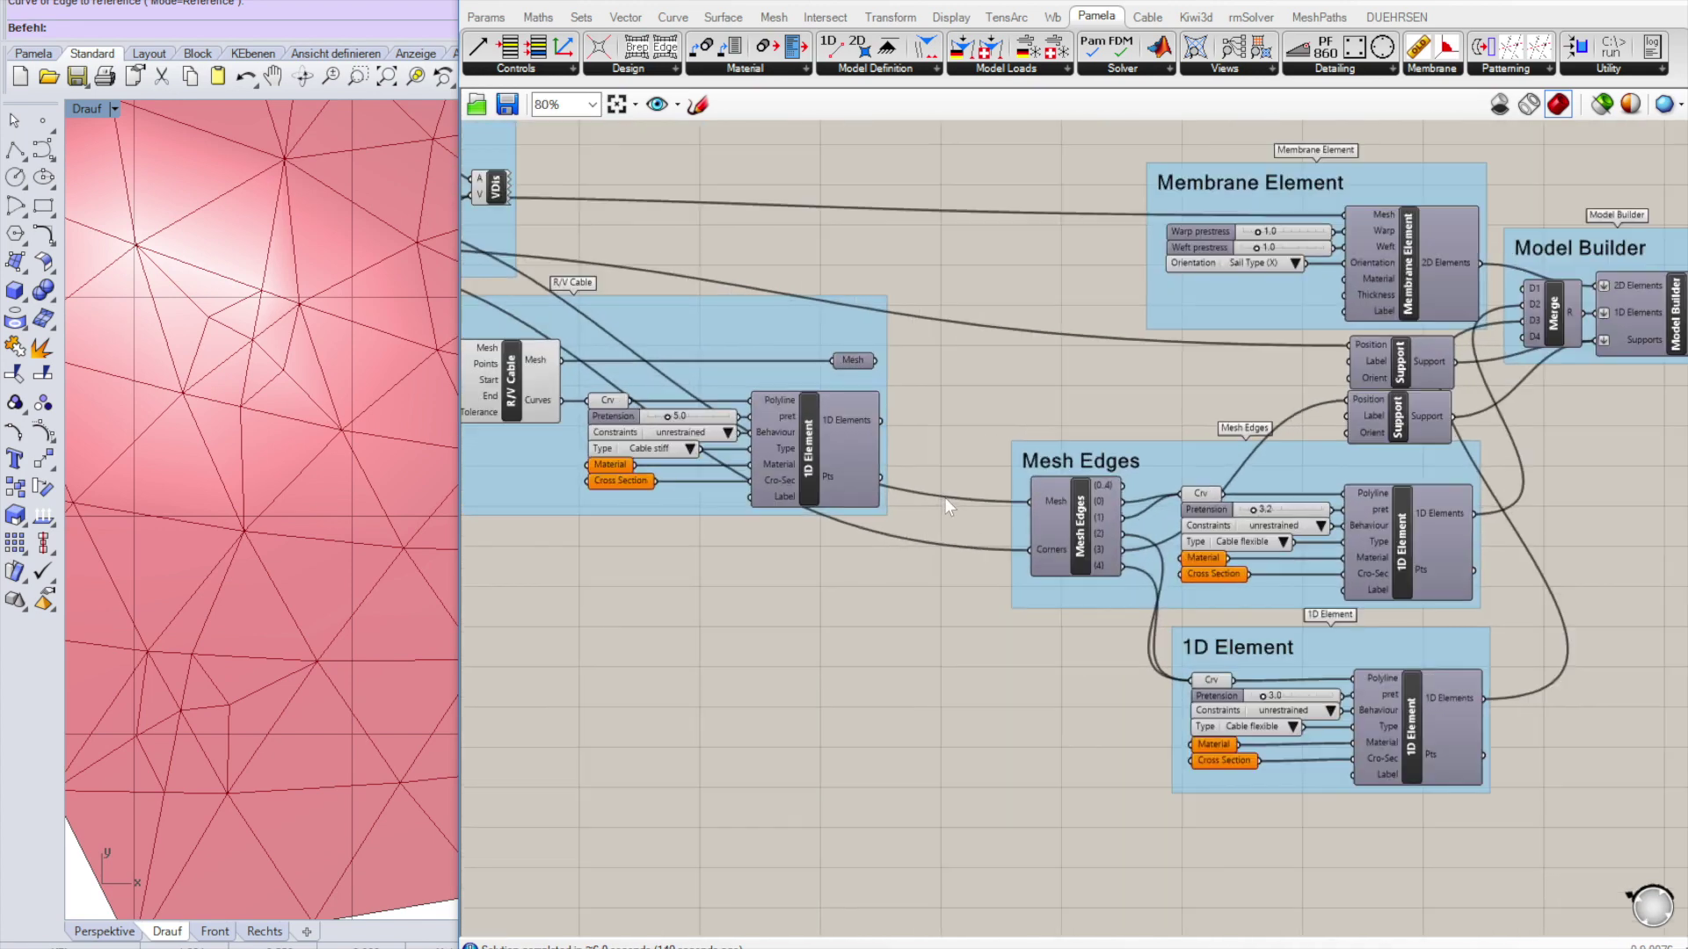
pyautogui.scroll(-3, 932, 505)
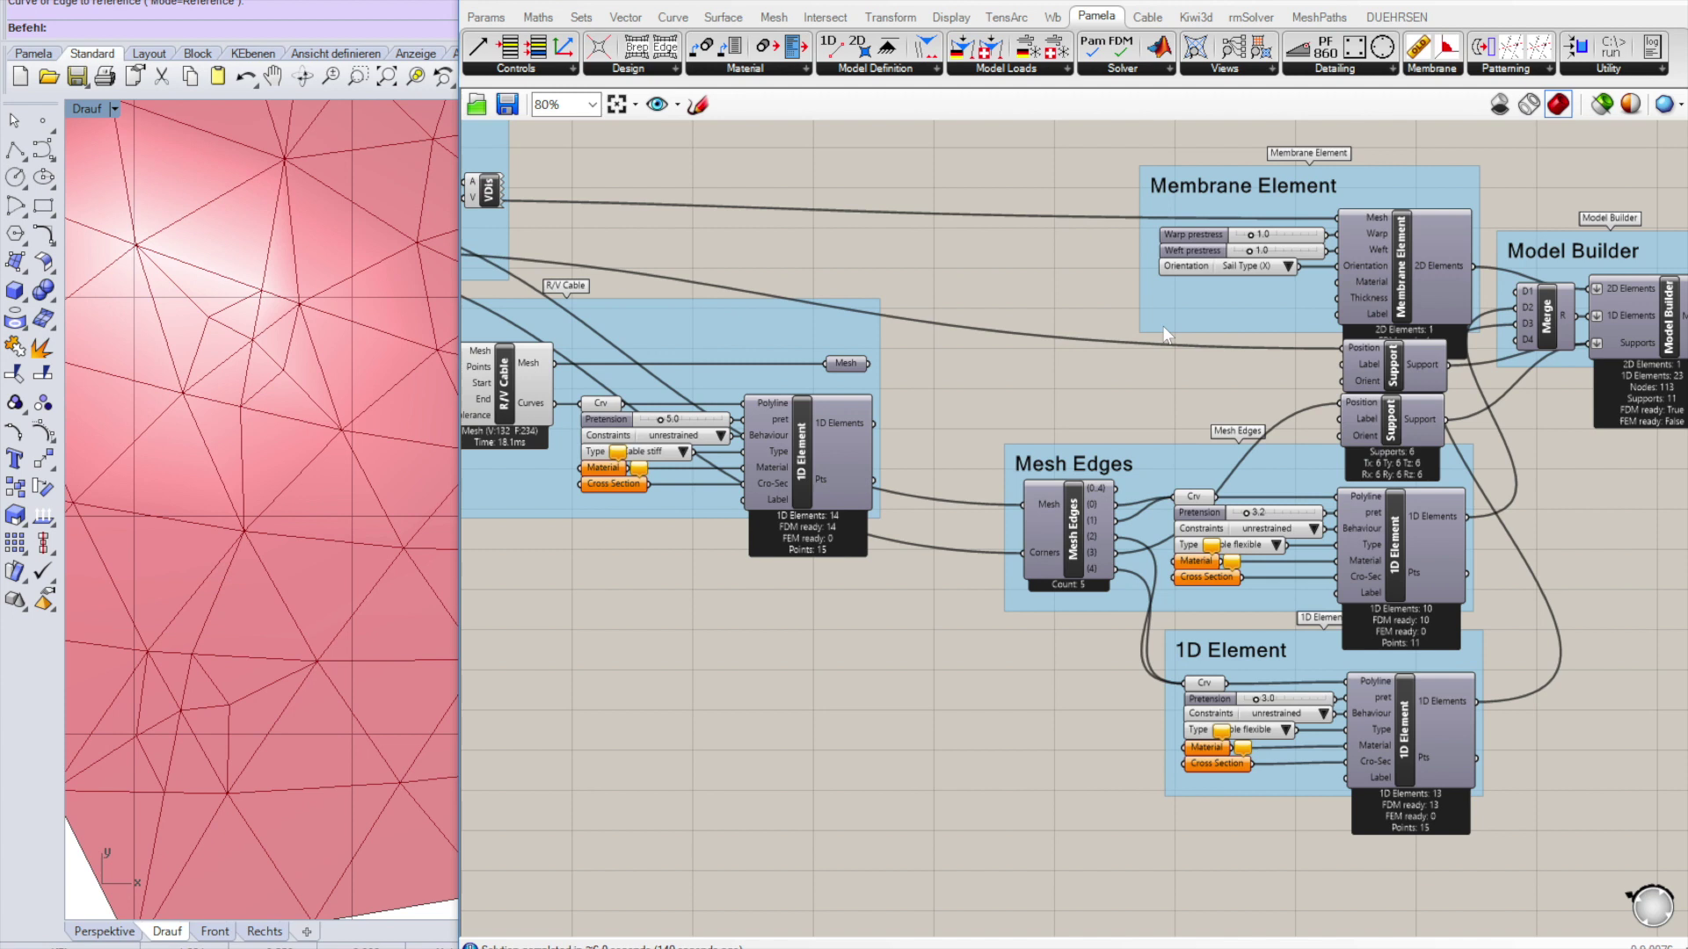
pyautogui.moveTo(869, 364); pyautogui.dragTo(1340, 222)
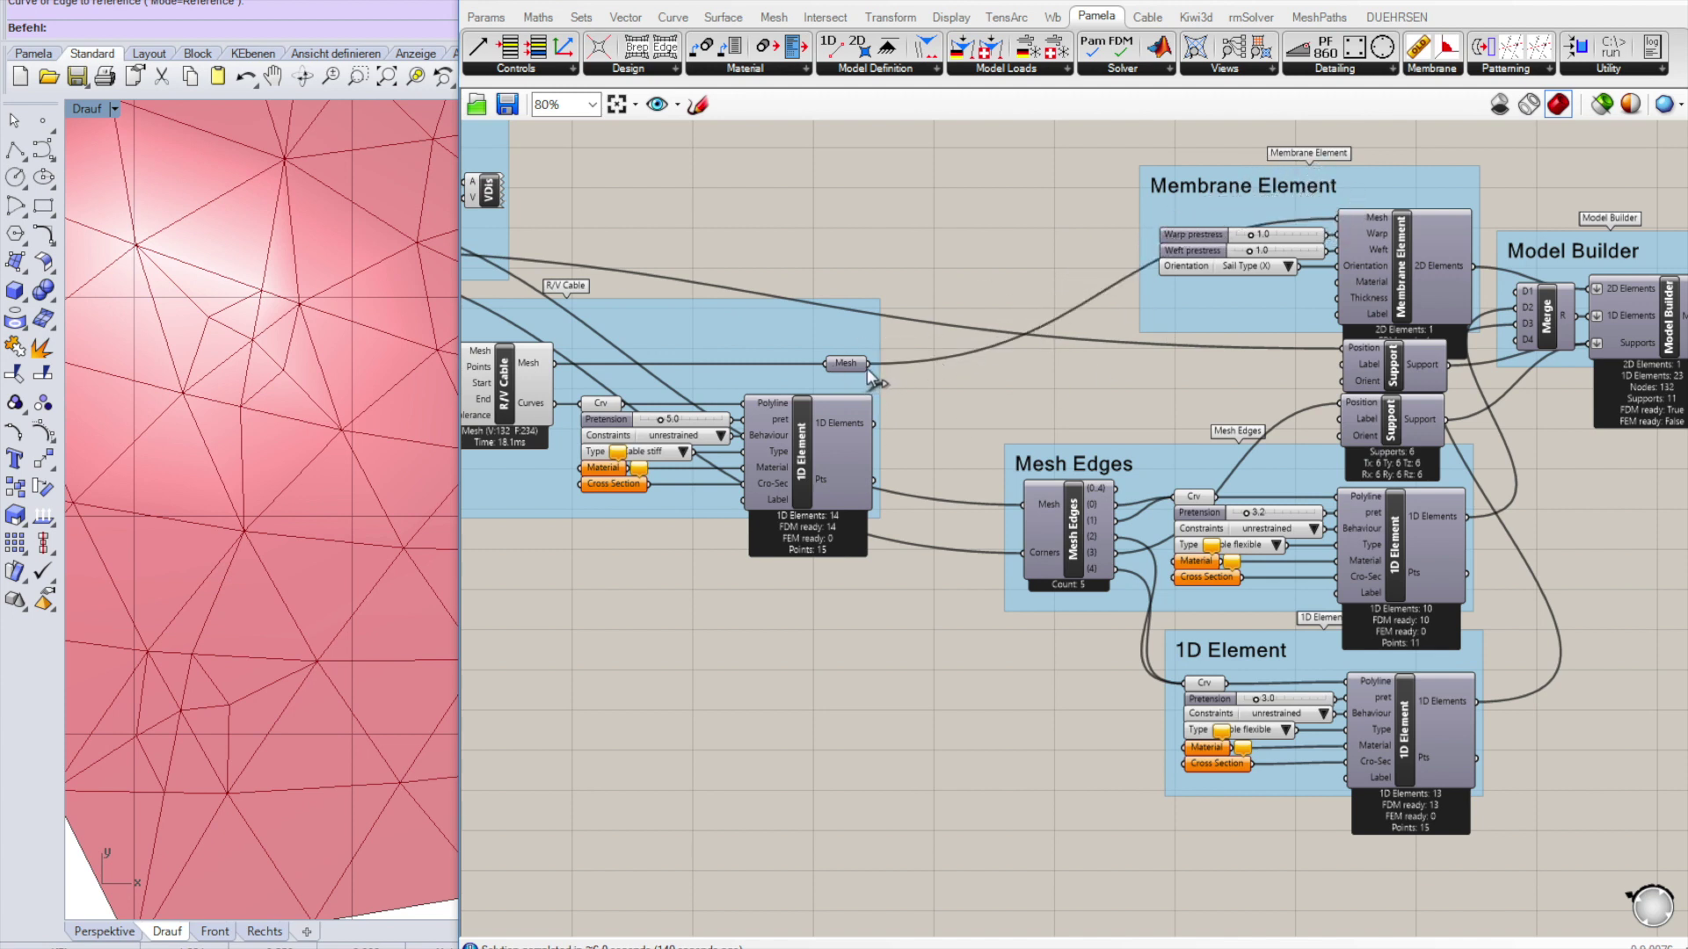
pyautogui.moveTo(868, 364); pyautogui.dragTo(1046, 506)
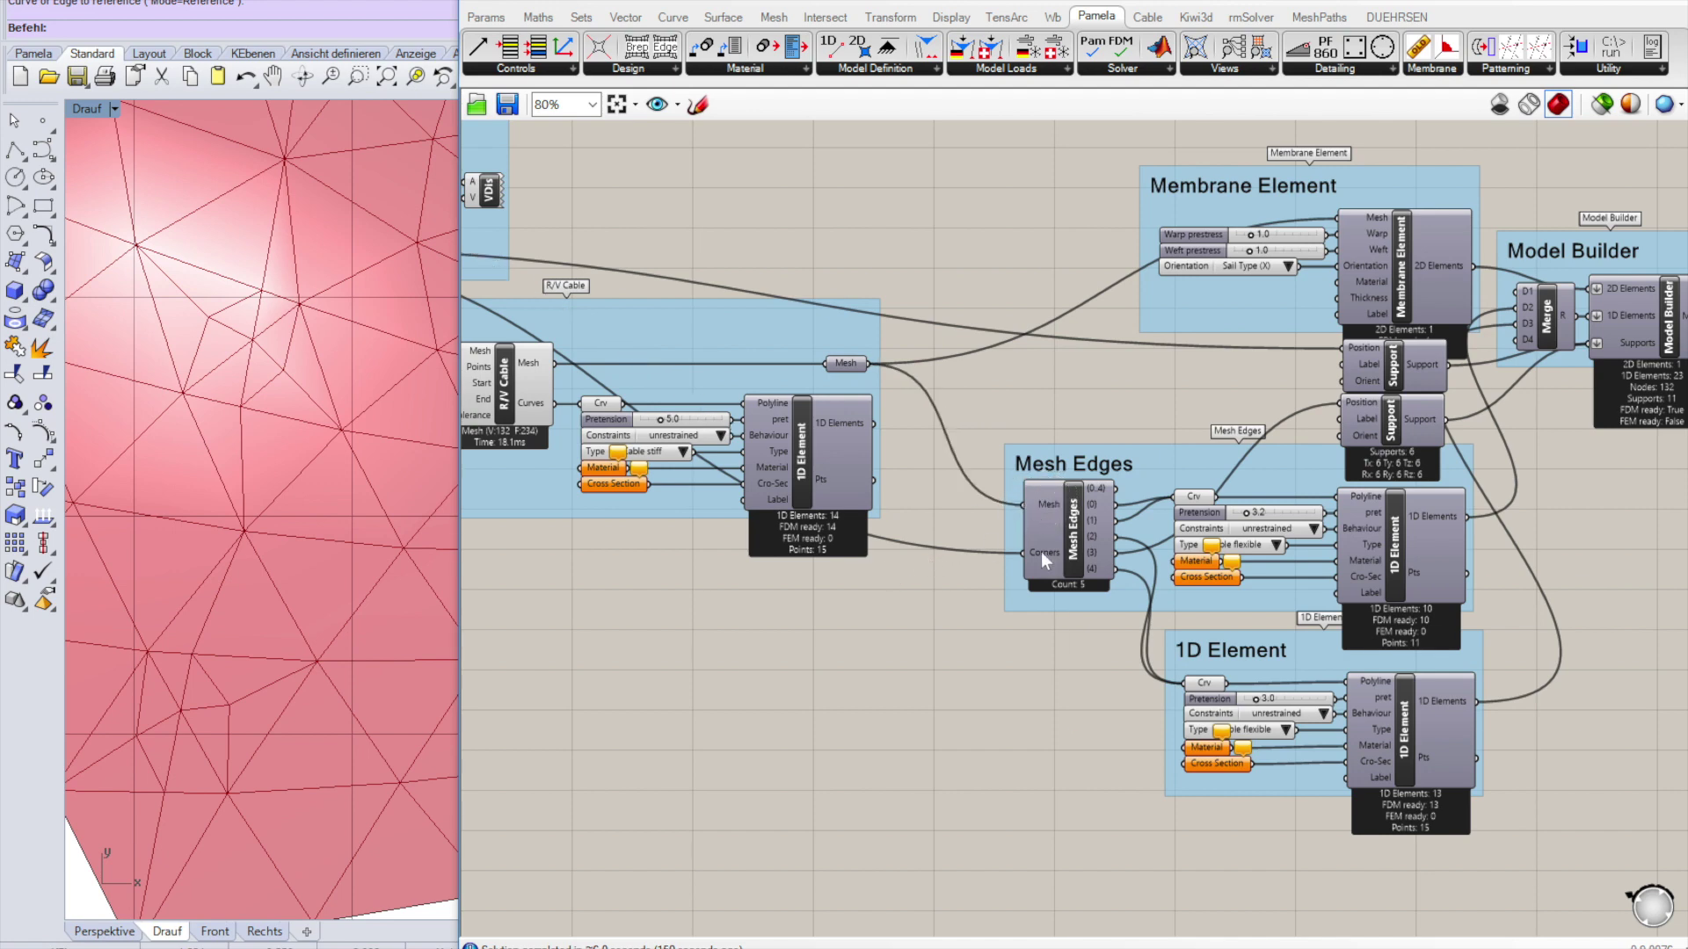
pyautogui.scroll(-4, 1029, 318)
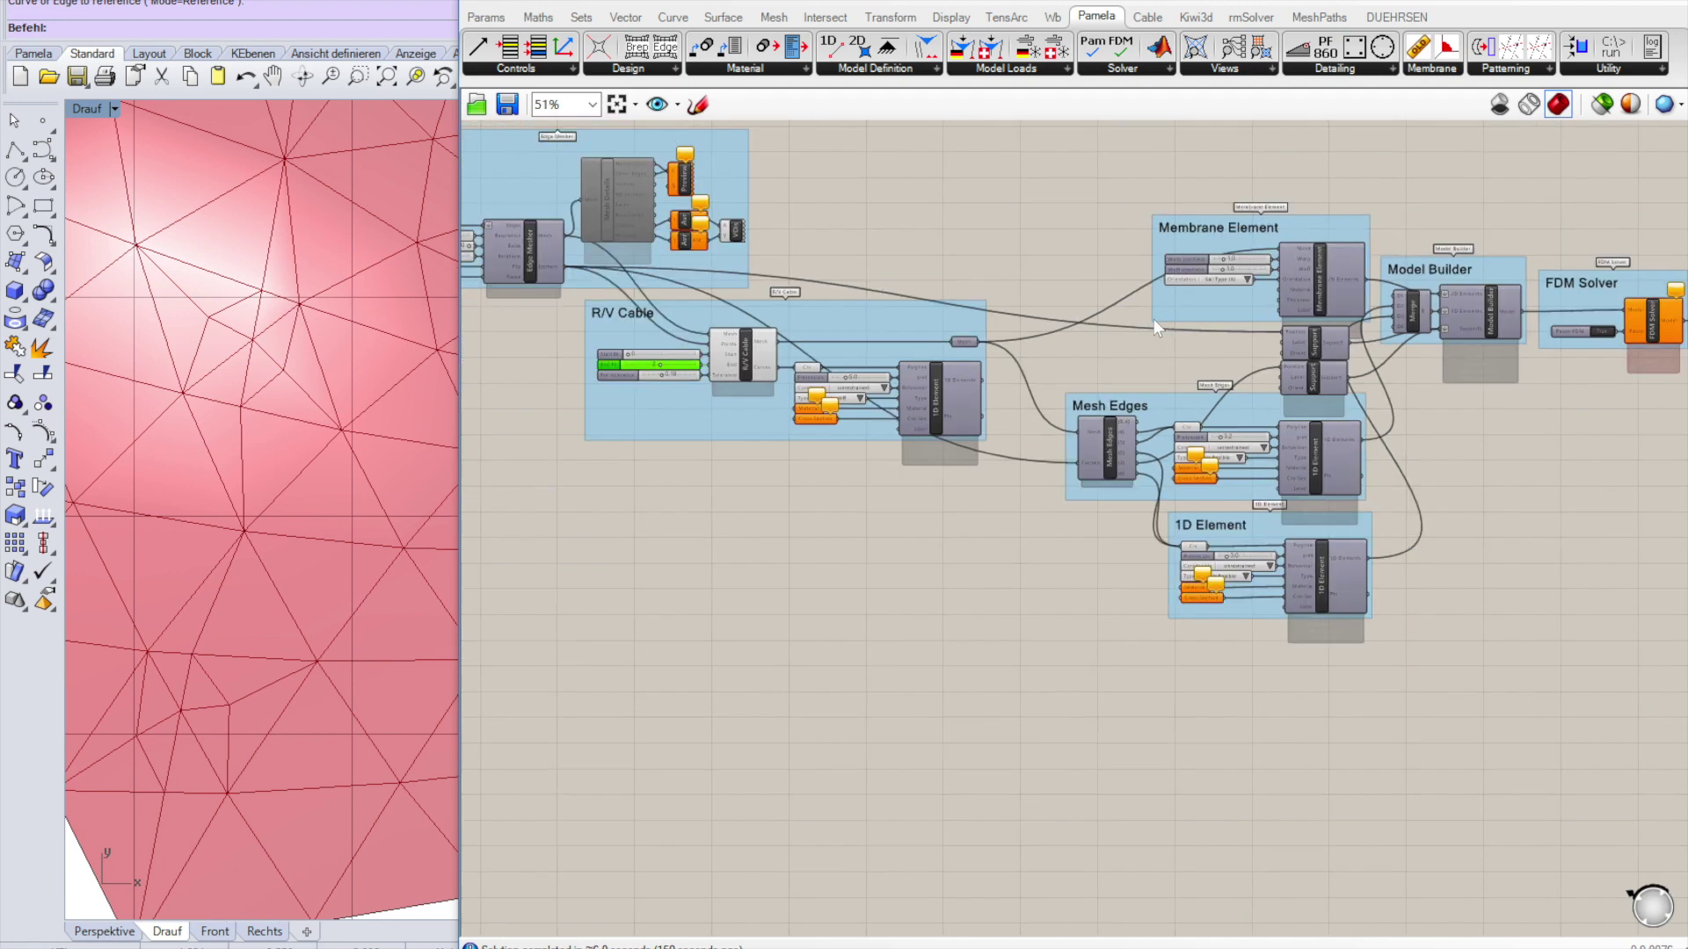
pyautogui.scroll(4, 847, 336)
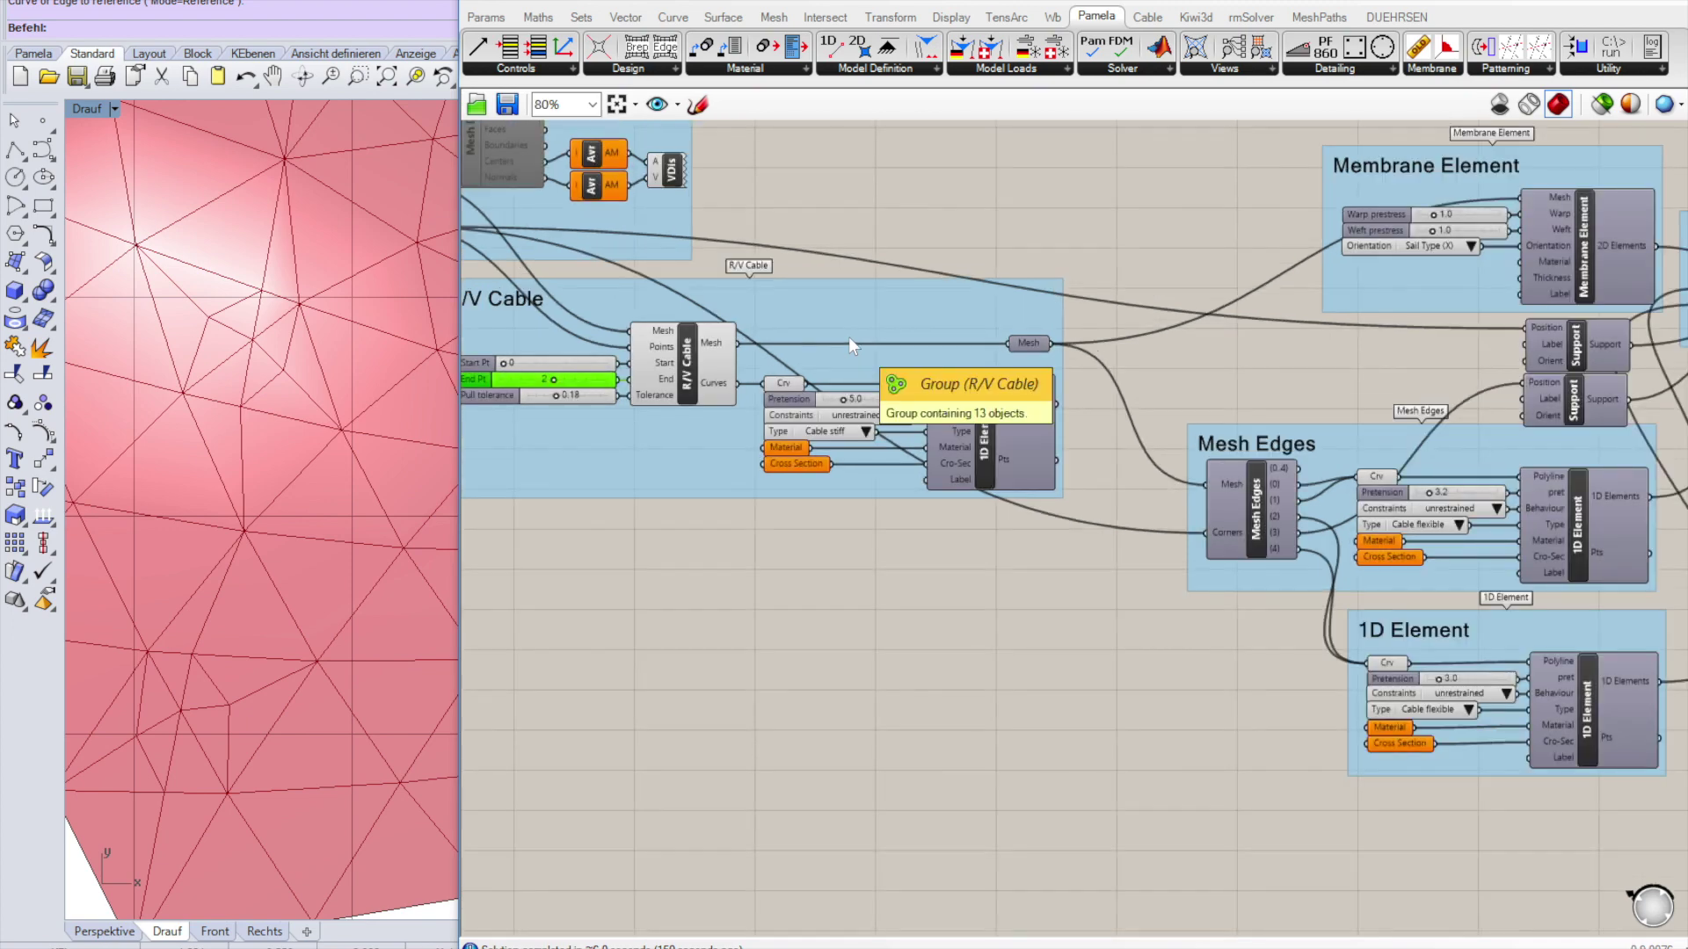
# Turn off Preview on the R/V Cable component to hide its mesh.
pyautogui.rightClick(690, 380)
pyautogui.click(731, 419)
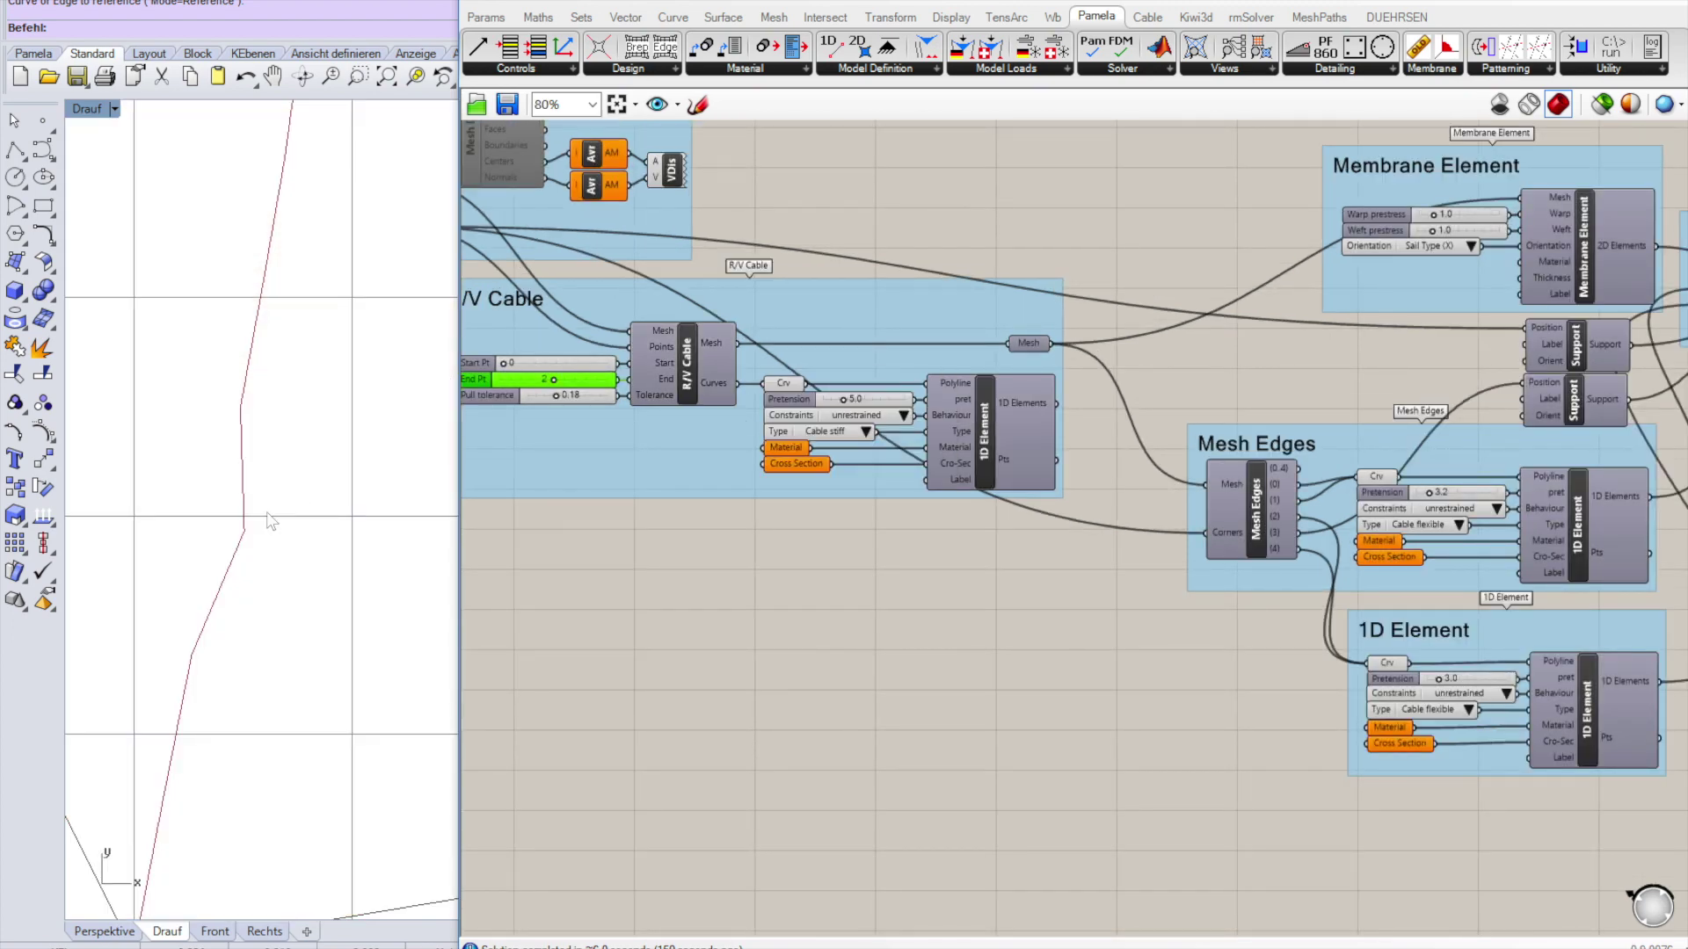
pyautogui.scroll(-4, 224, 523)
pyautogui.scroll(-3, 935, 394)
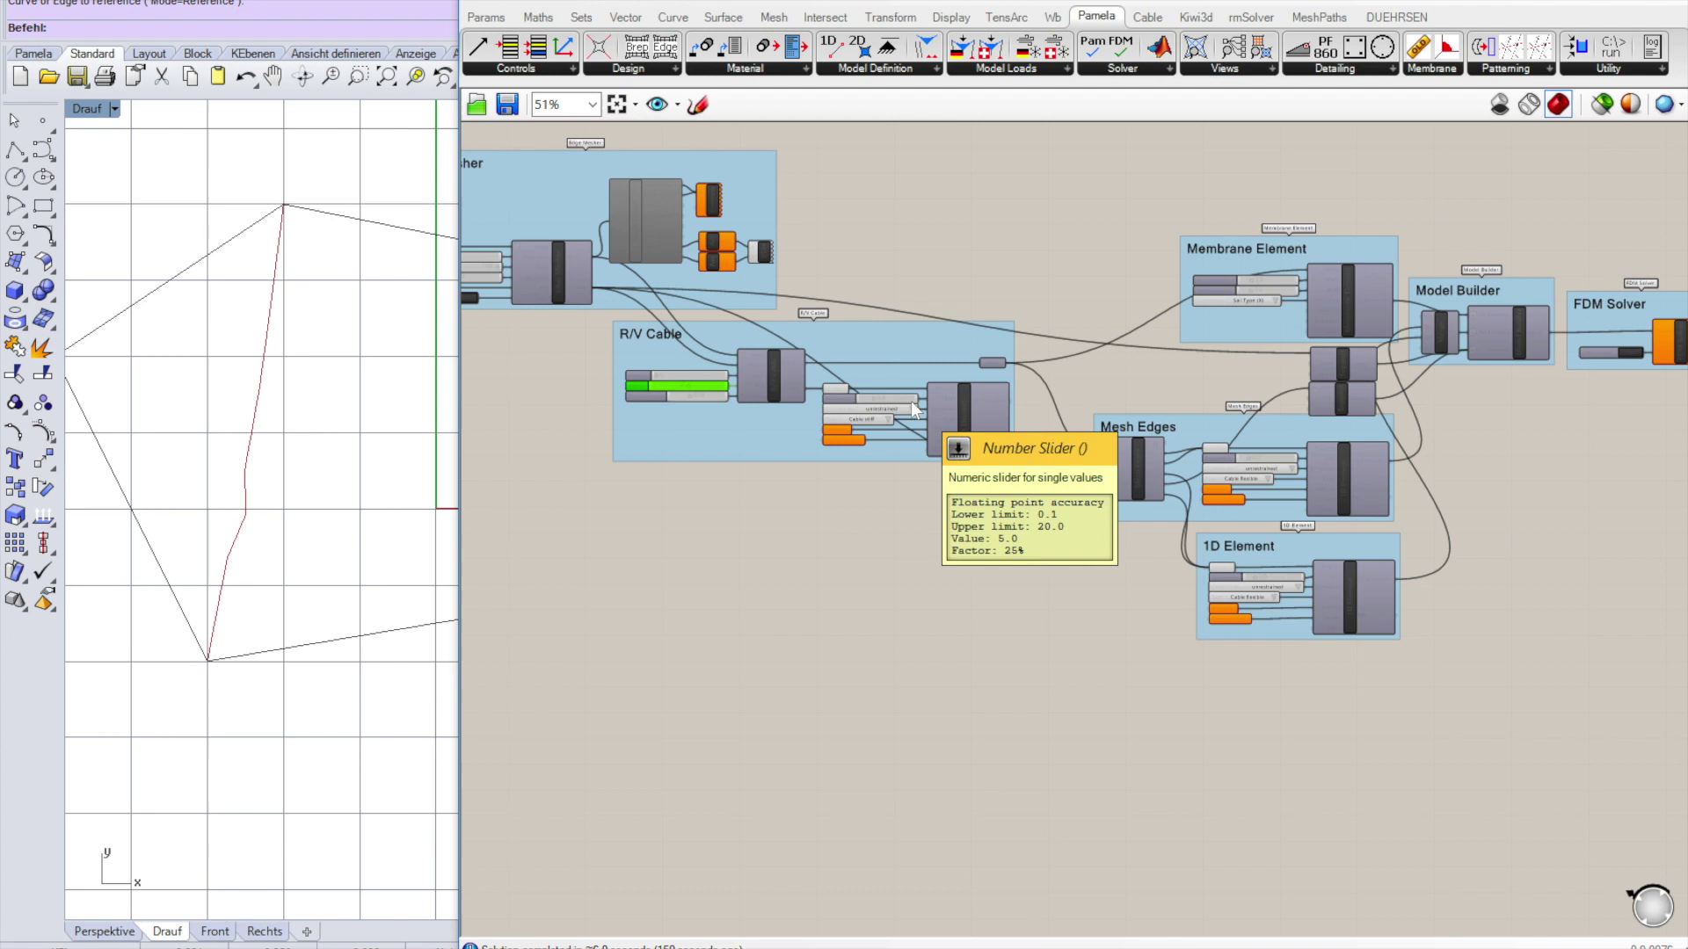
pyautogui.scroll(-2, 1031, 408)
pyautogui.scroll(5, 1031, 408)
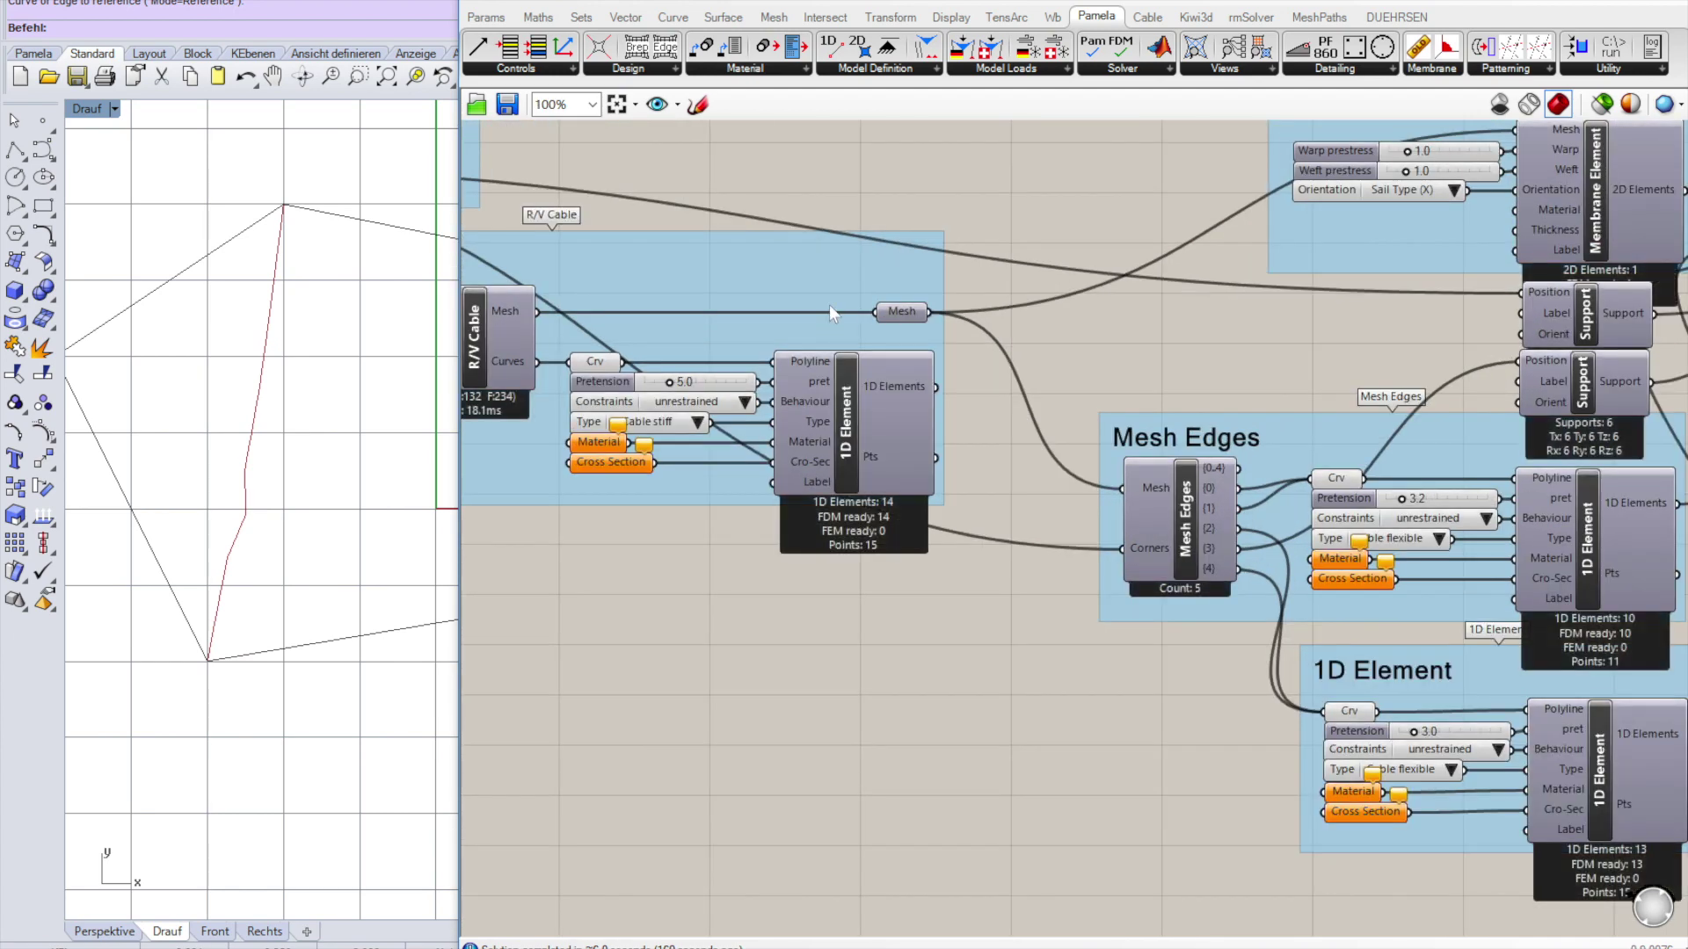
pyautogui.scroll(-4, 826, 301)
pyautogui.scroll(3, 652, 300)
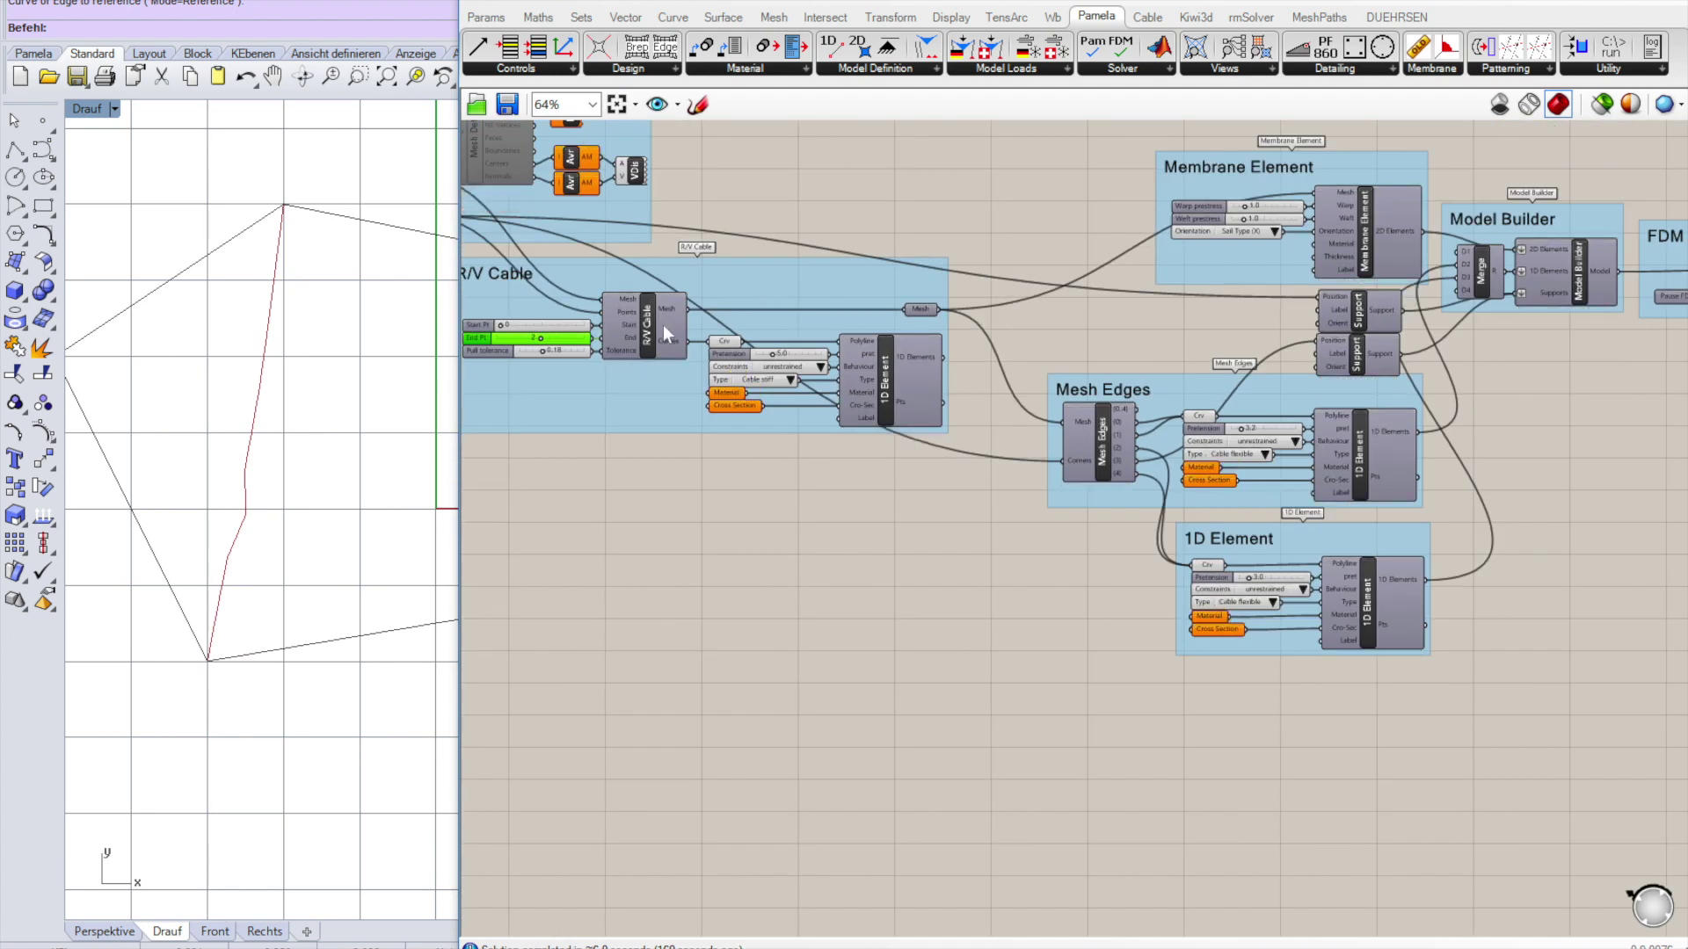
pyautogui.scroll(3, 832, 309)
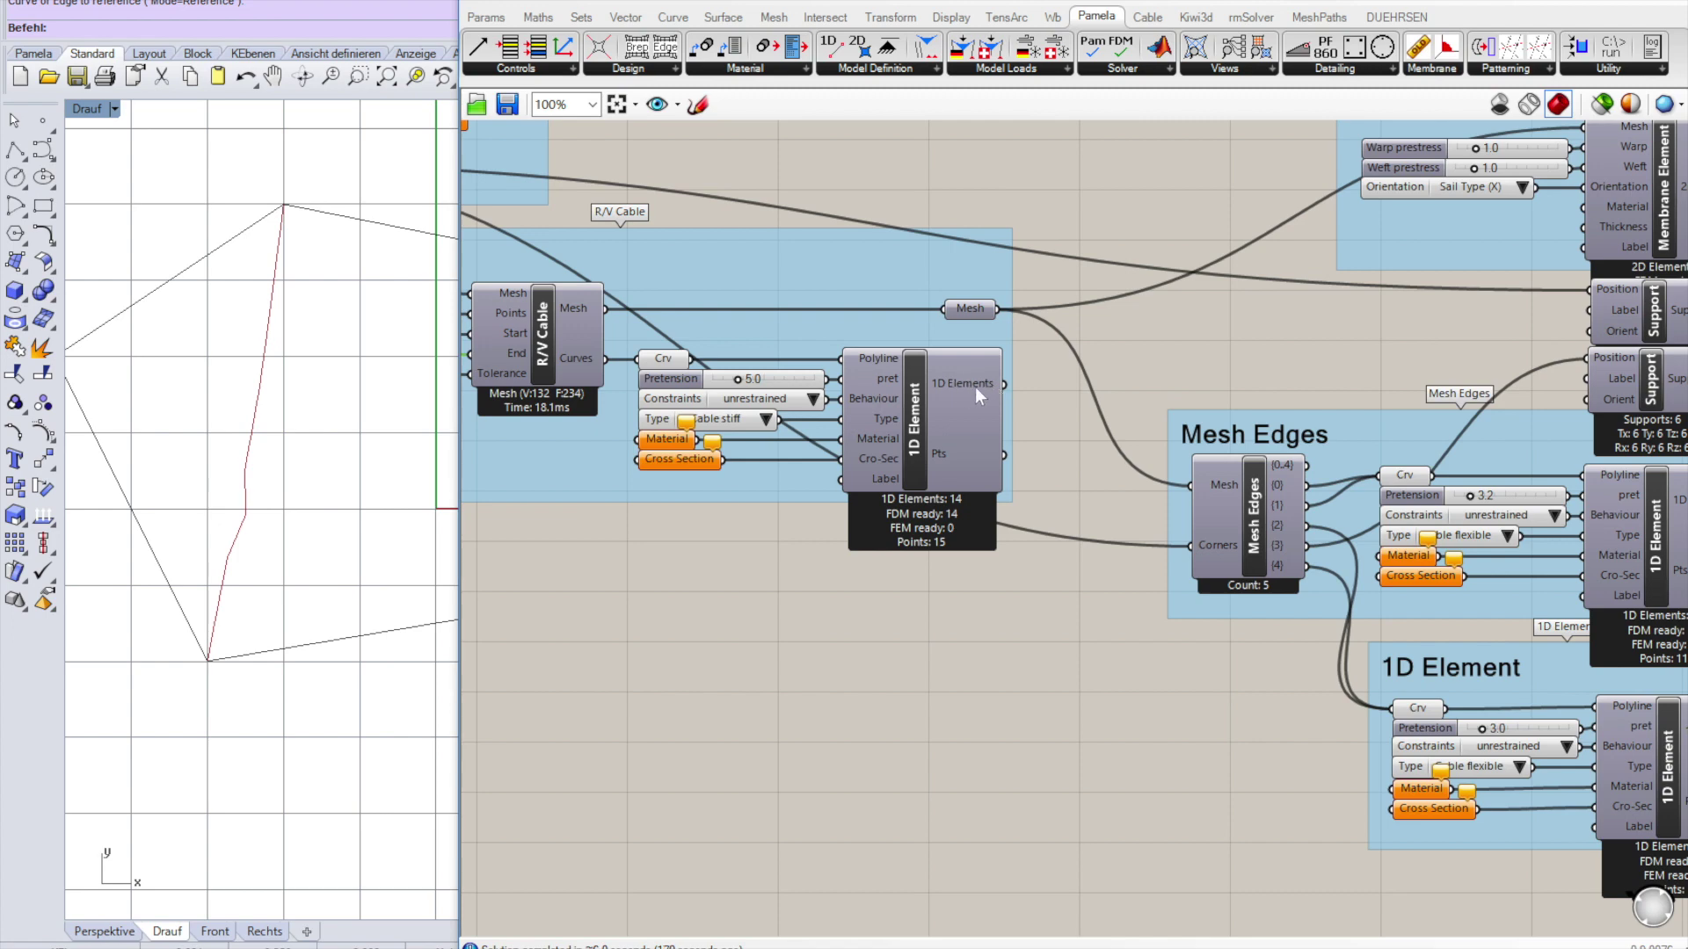
# Connect the R/V Cable 1D Element's 1D Elements output to Merge input D2.
pyautogui.scroll(-3, 1000, 388)
pyautogui.scroll(3, 1264, 382)
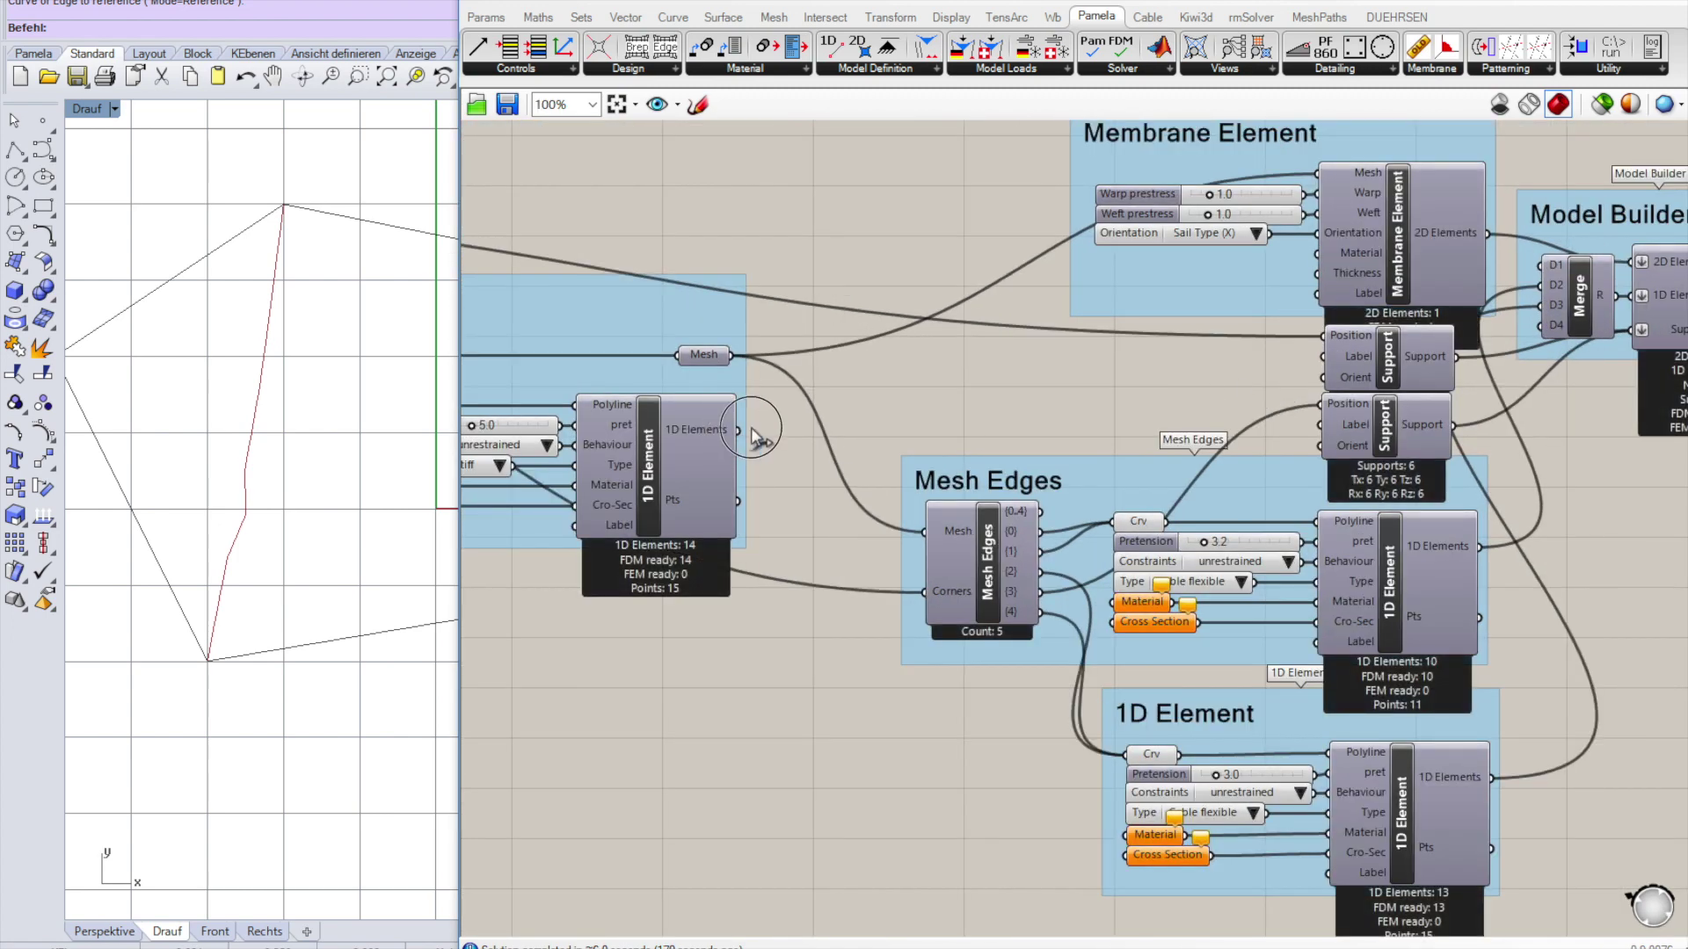
pyautogui.moveTo(737, 430); pyautogui.dragTo(1534, 275)
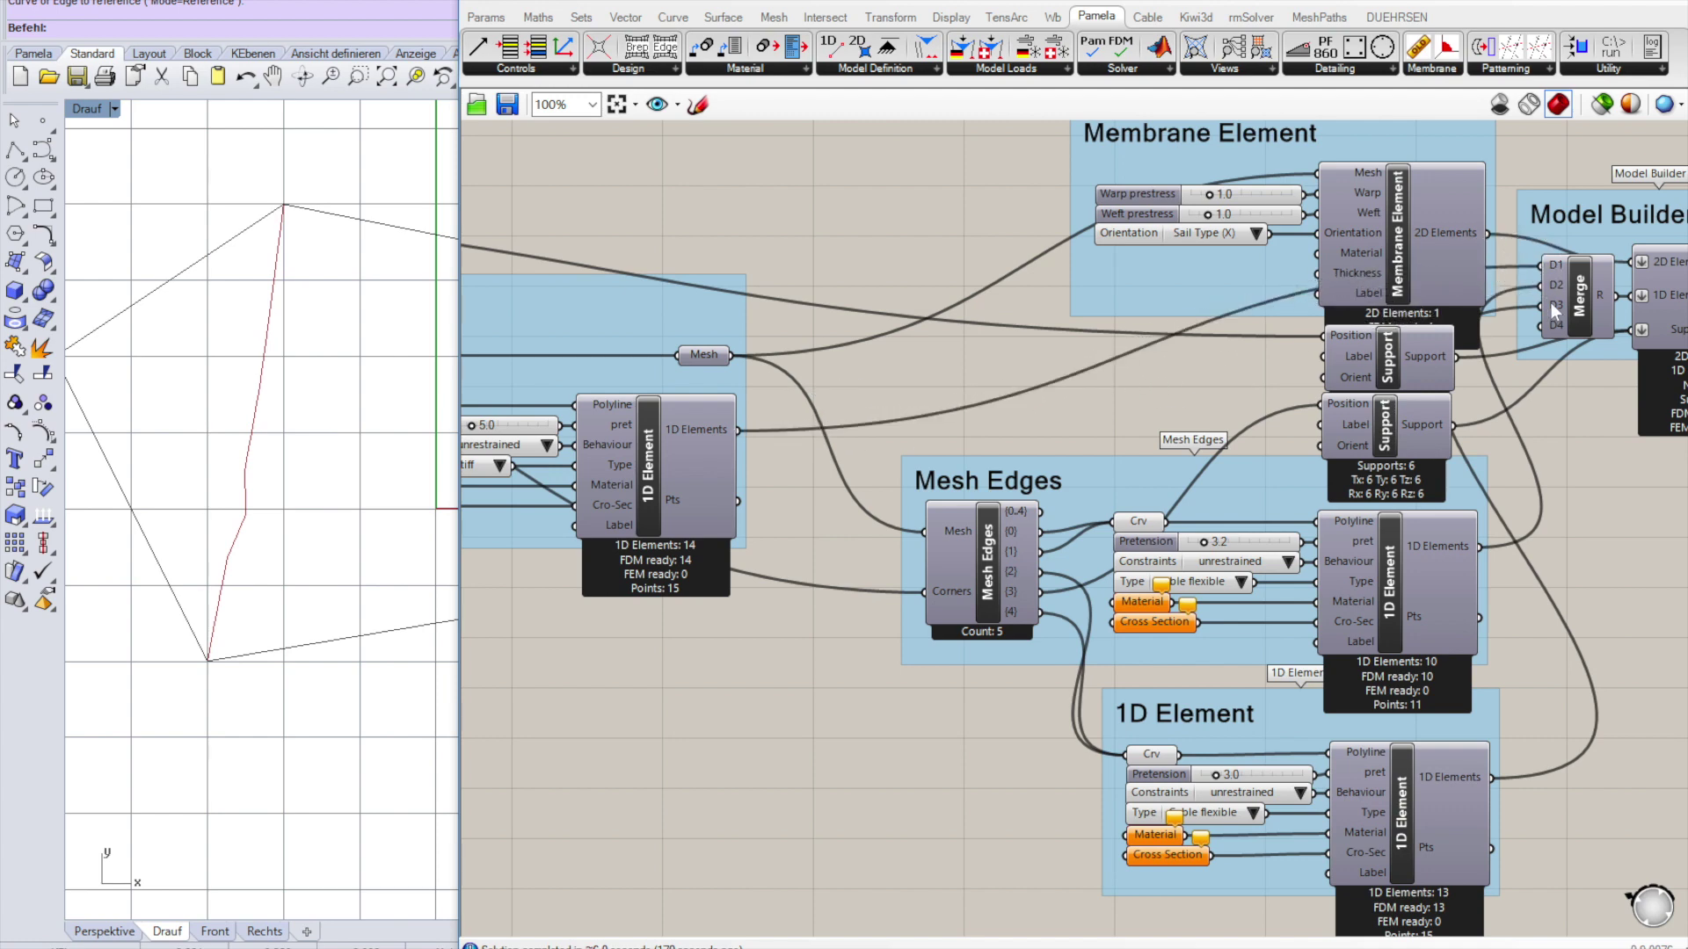
# Remove Merge's empty D4 input and shift the Merge component slightly left.
pyautogui.scroll(3, 1566, 314)
pyautogui.scroll(3, 1572, 343)
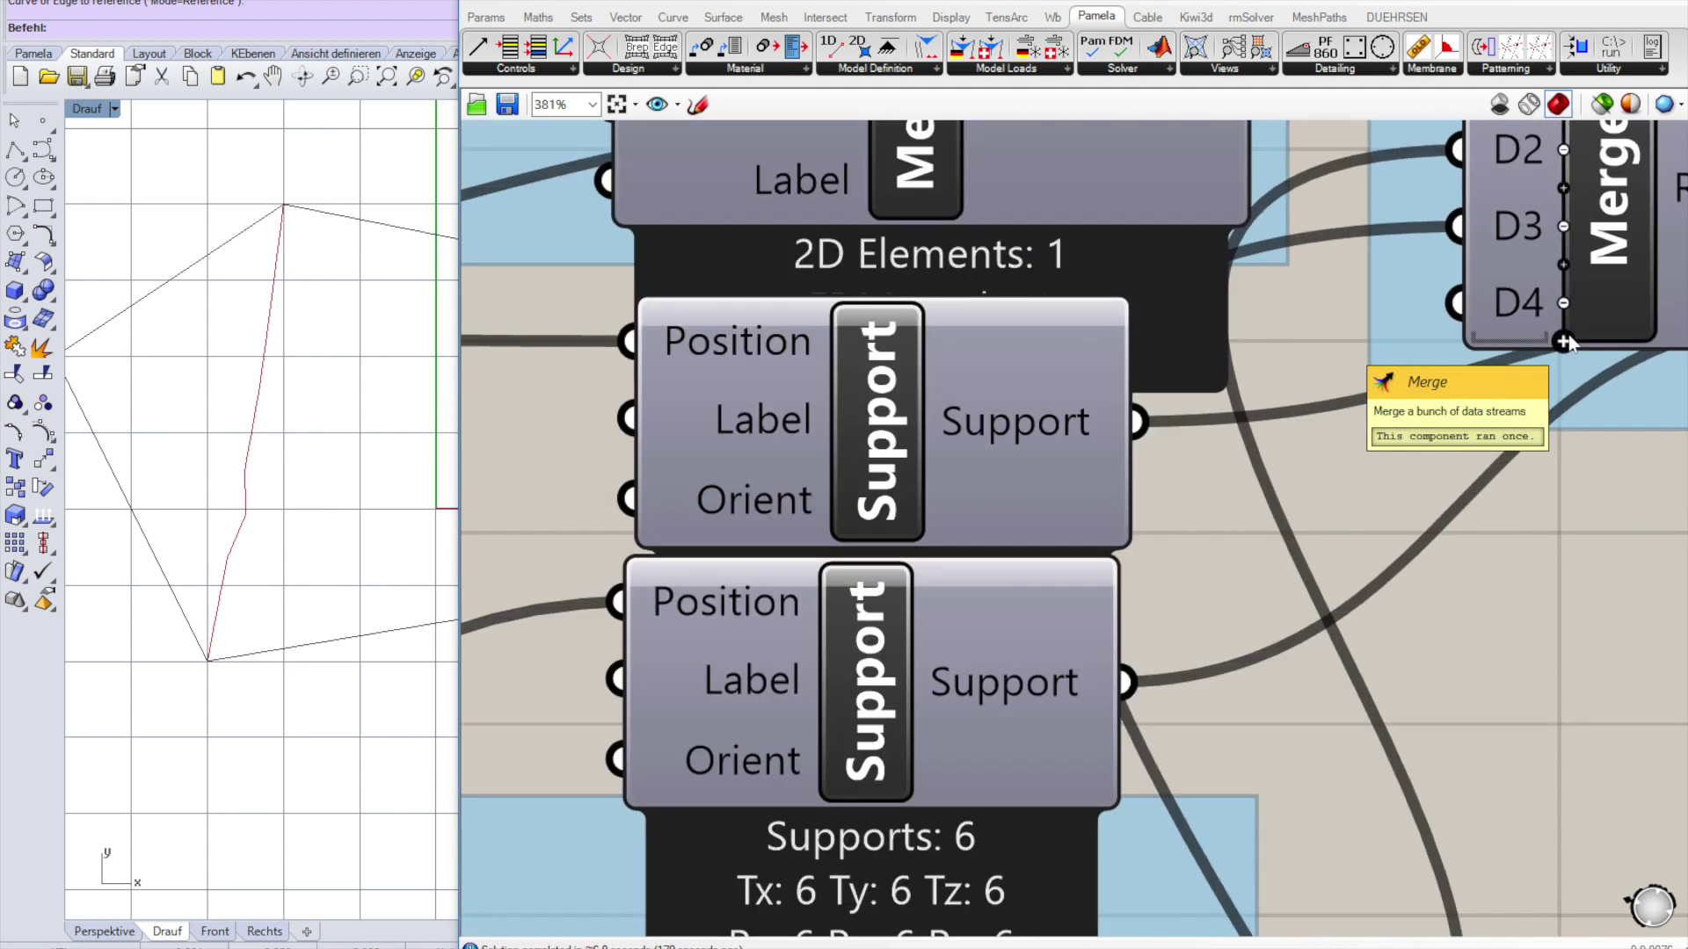
pyautogui.click(1561, 345)
pyautogui.scroll(-3, 1542, 353)
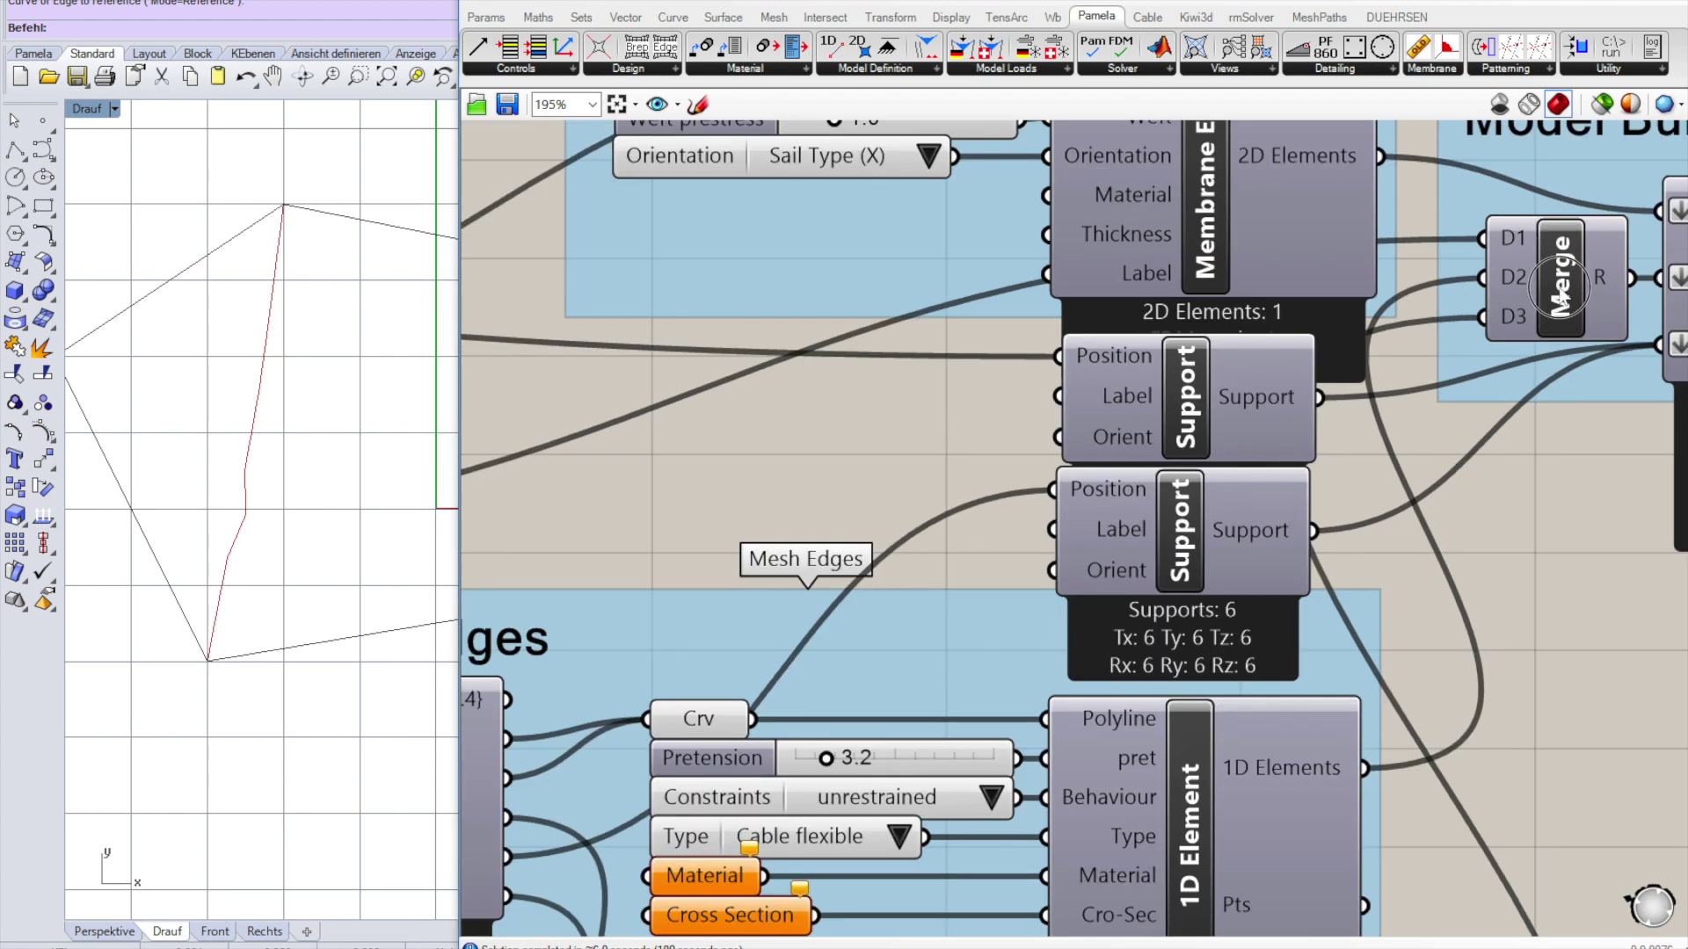
pyautogui.moveTo(1555, 299); pyautogui.dragTo(1525, 298)
pyautogui.scroll(-4, 1525, 301)
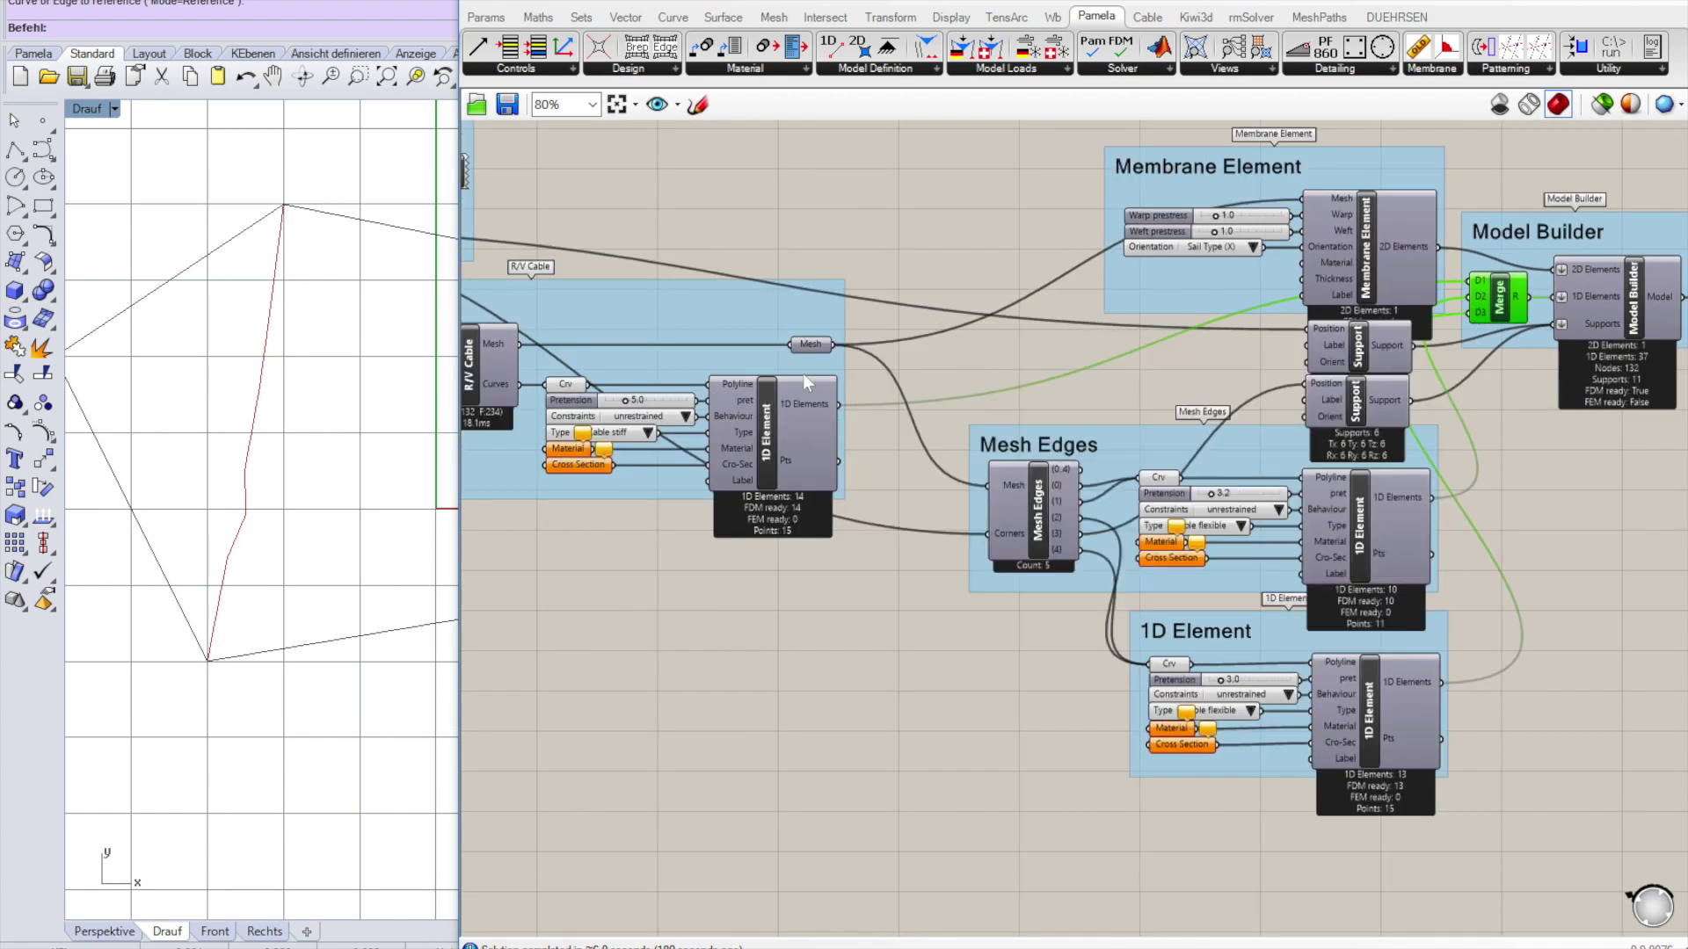
pyautogui.scroll(-2, 1175, 298)
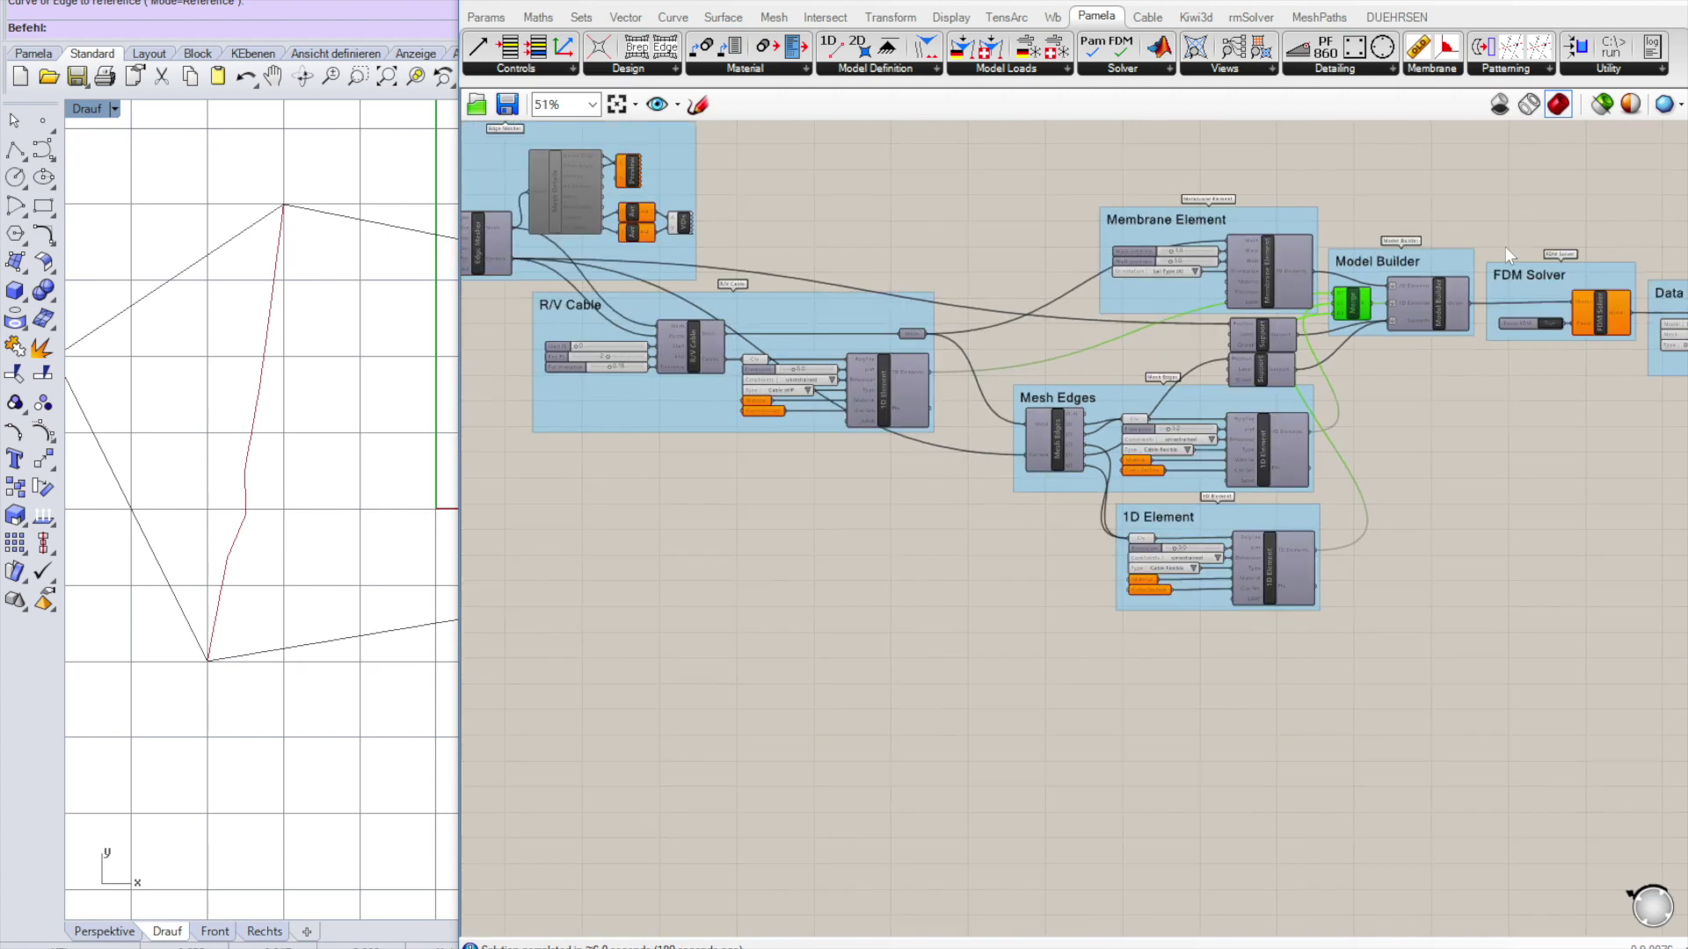
# Set the Pause FDM toggle to False so the FDM Solver runs form finding.
pyautogui.scroll(2, 1566, 324)
pyautogui.scroll(3, 1566, 323)
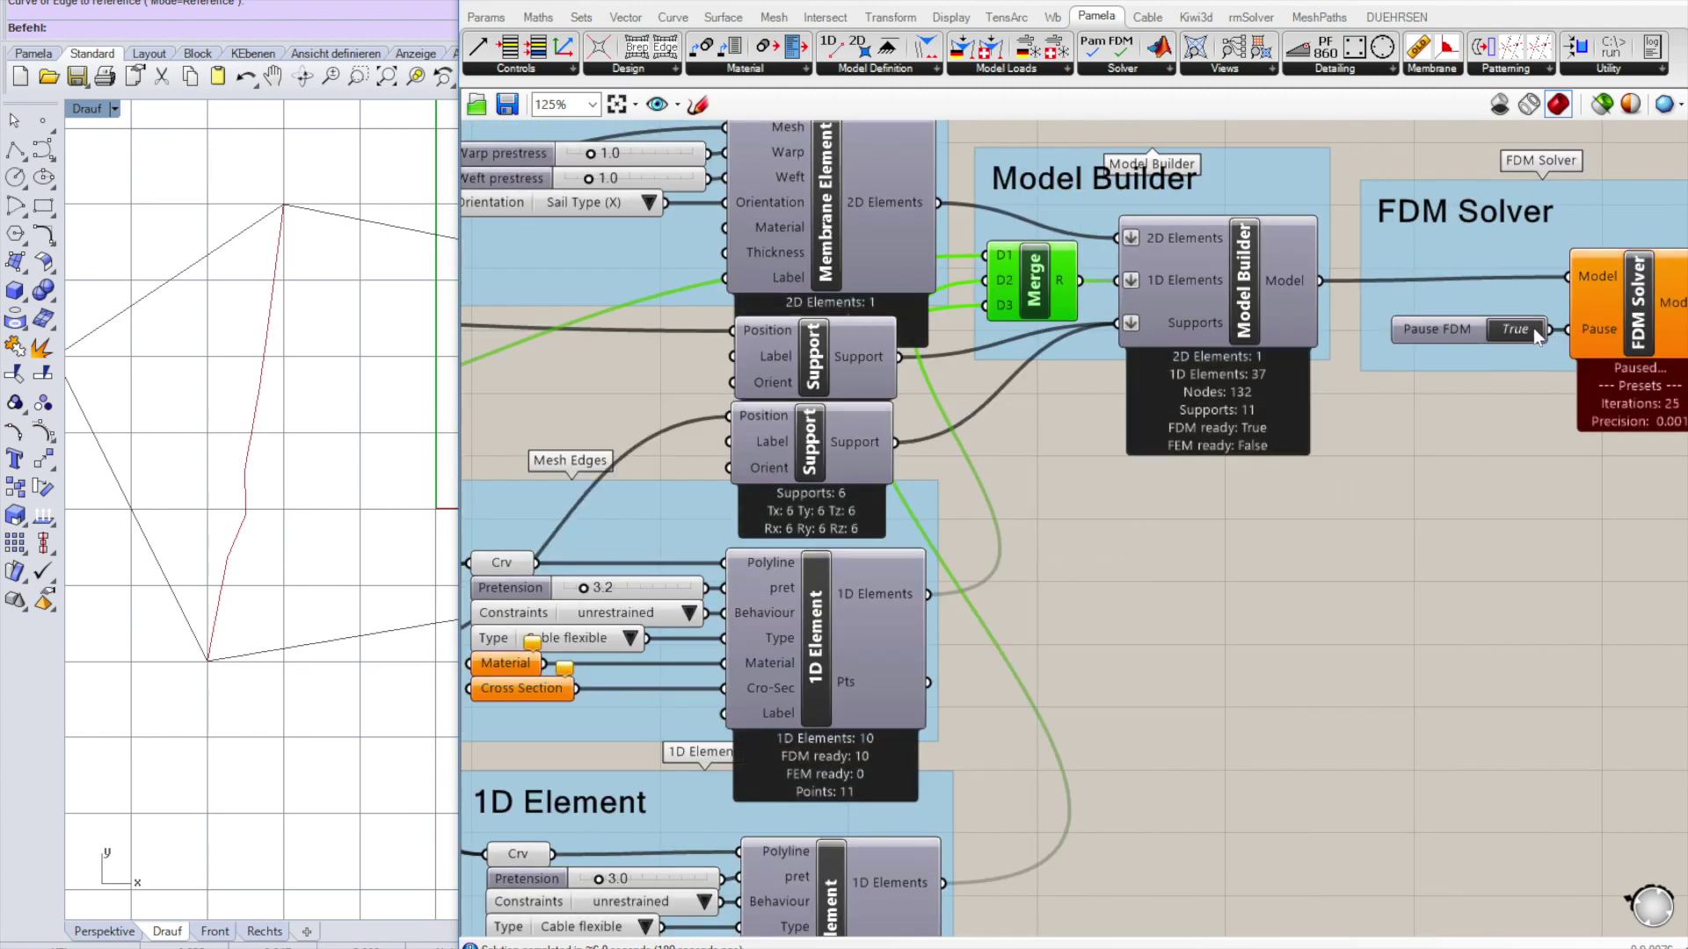
pyautogui.doubleClick(1531, 329)
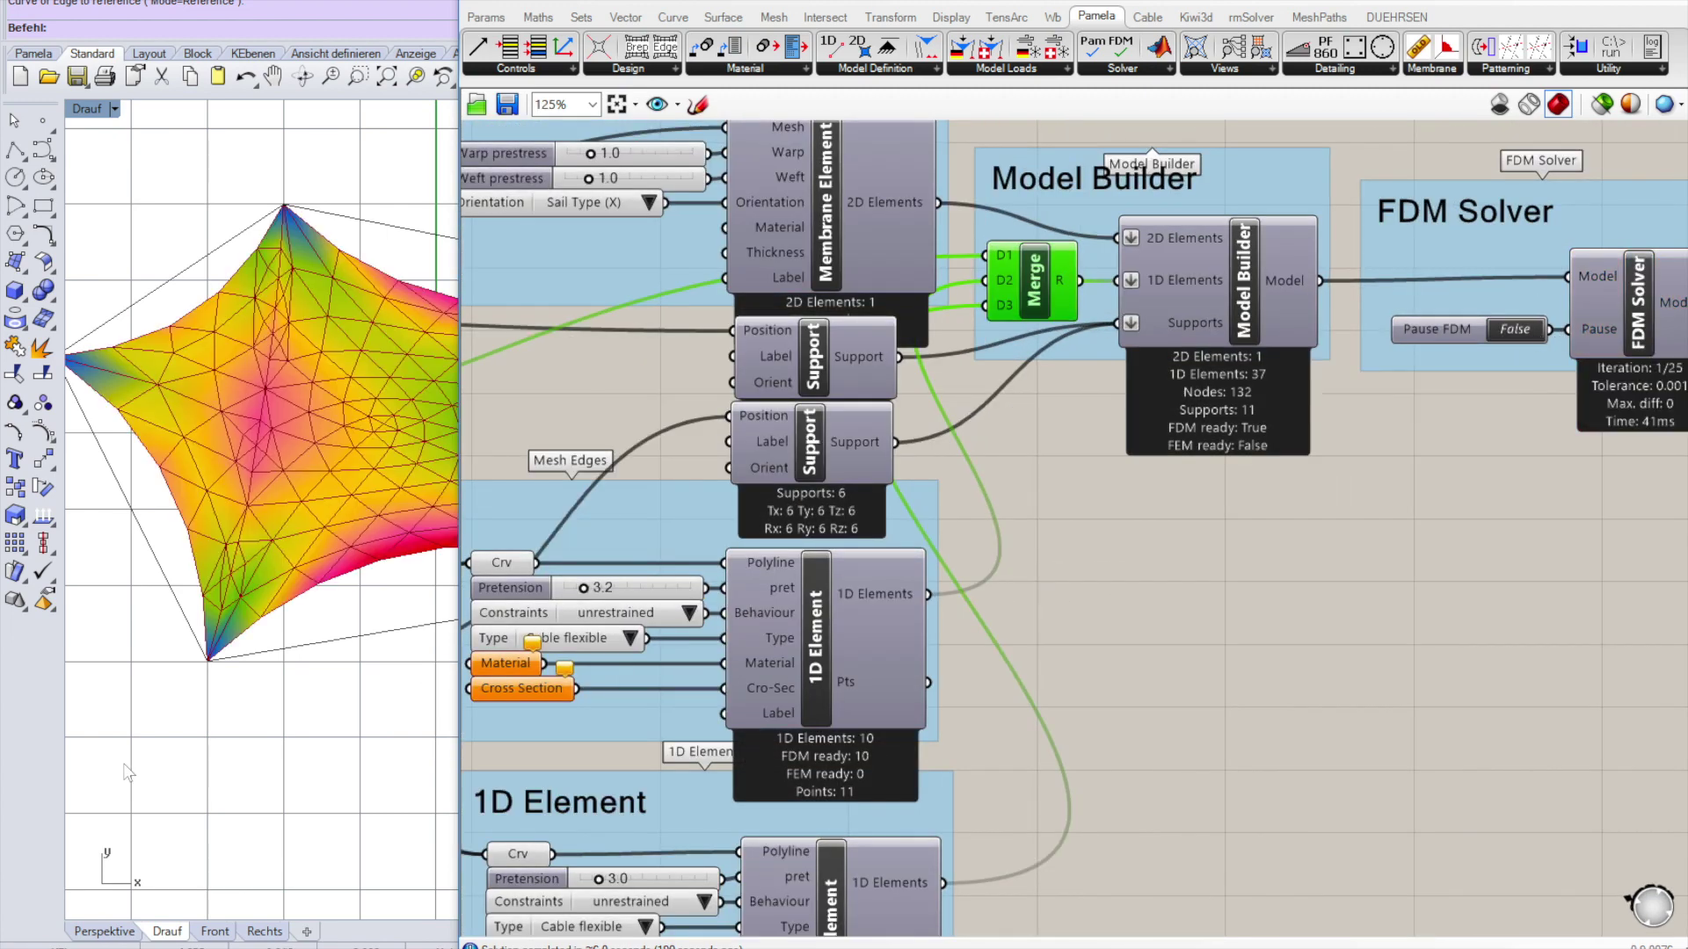
# Inspect the displacement-coloured membrane with its ridge cable in the Perspektive viewport.
pyautogui.moveTo(357, 735); pyautogui.dragTo(339, 648, button='right')
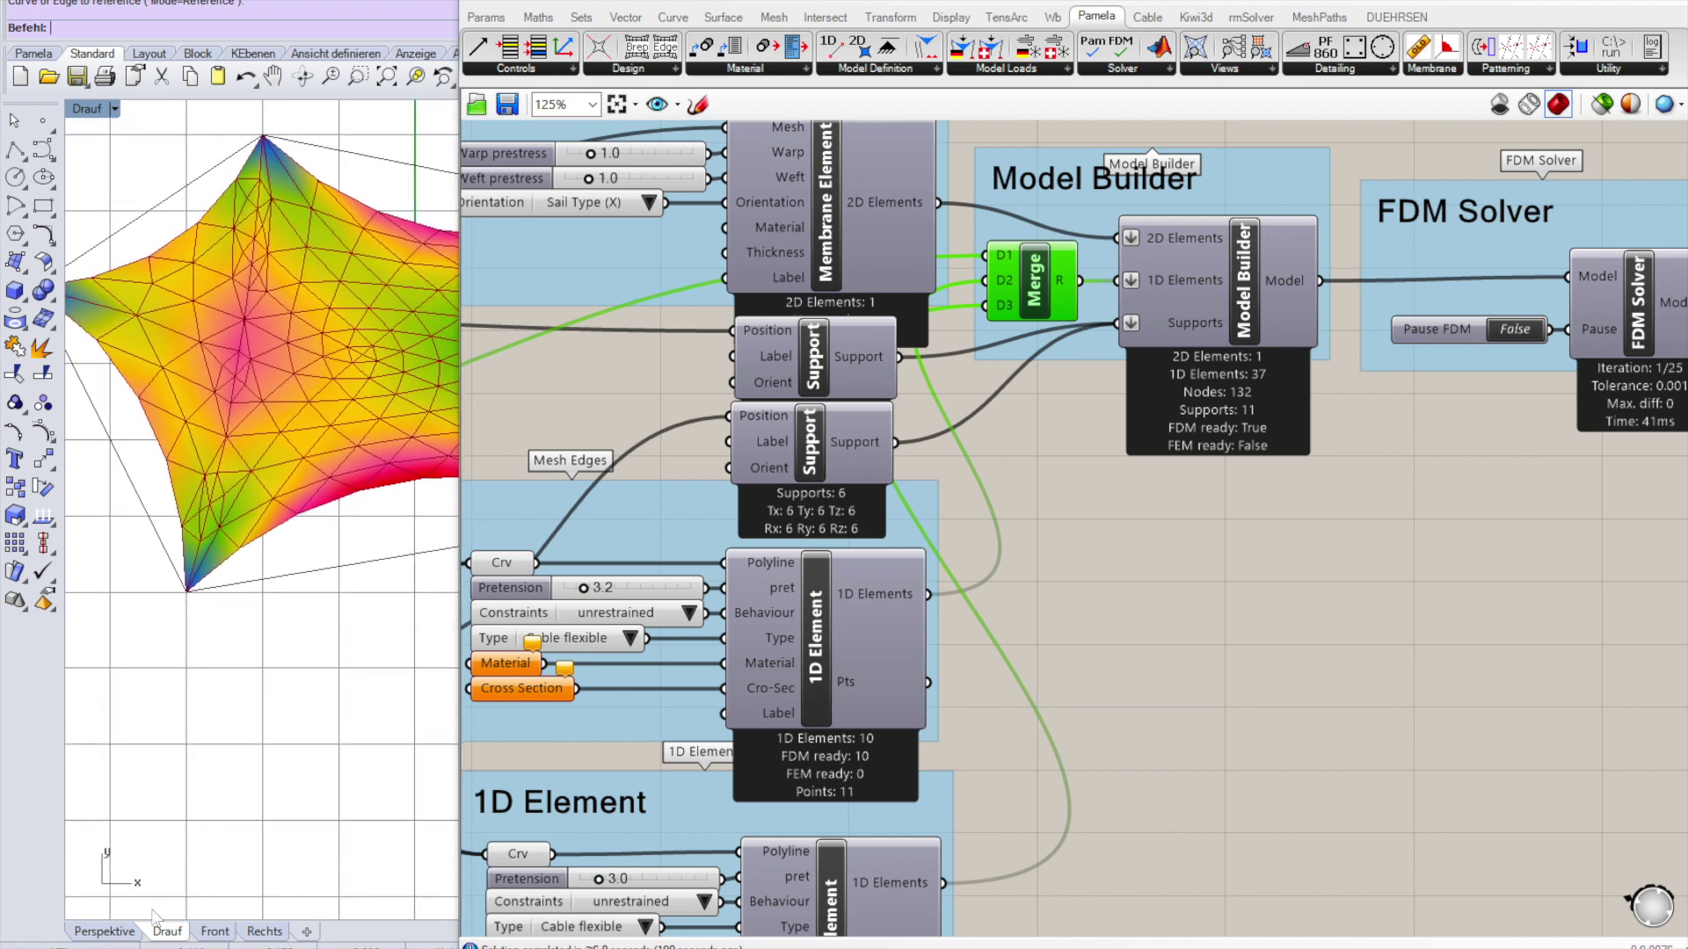
pyautogui.click(104, 931)
pyautogui.moveTo(245, 802); pyautogui.dragTo(230, 603, button='right')
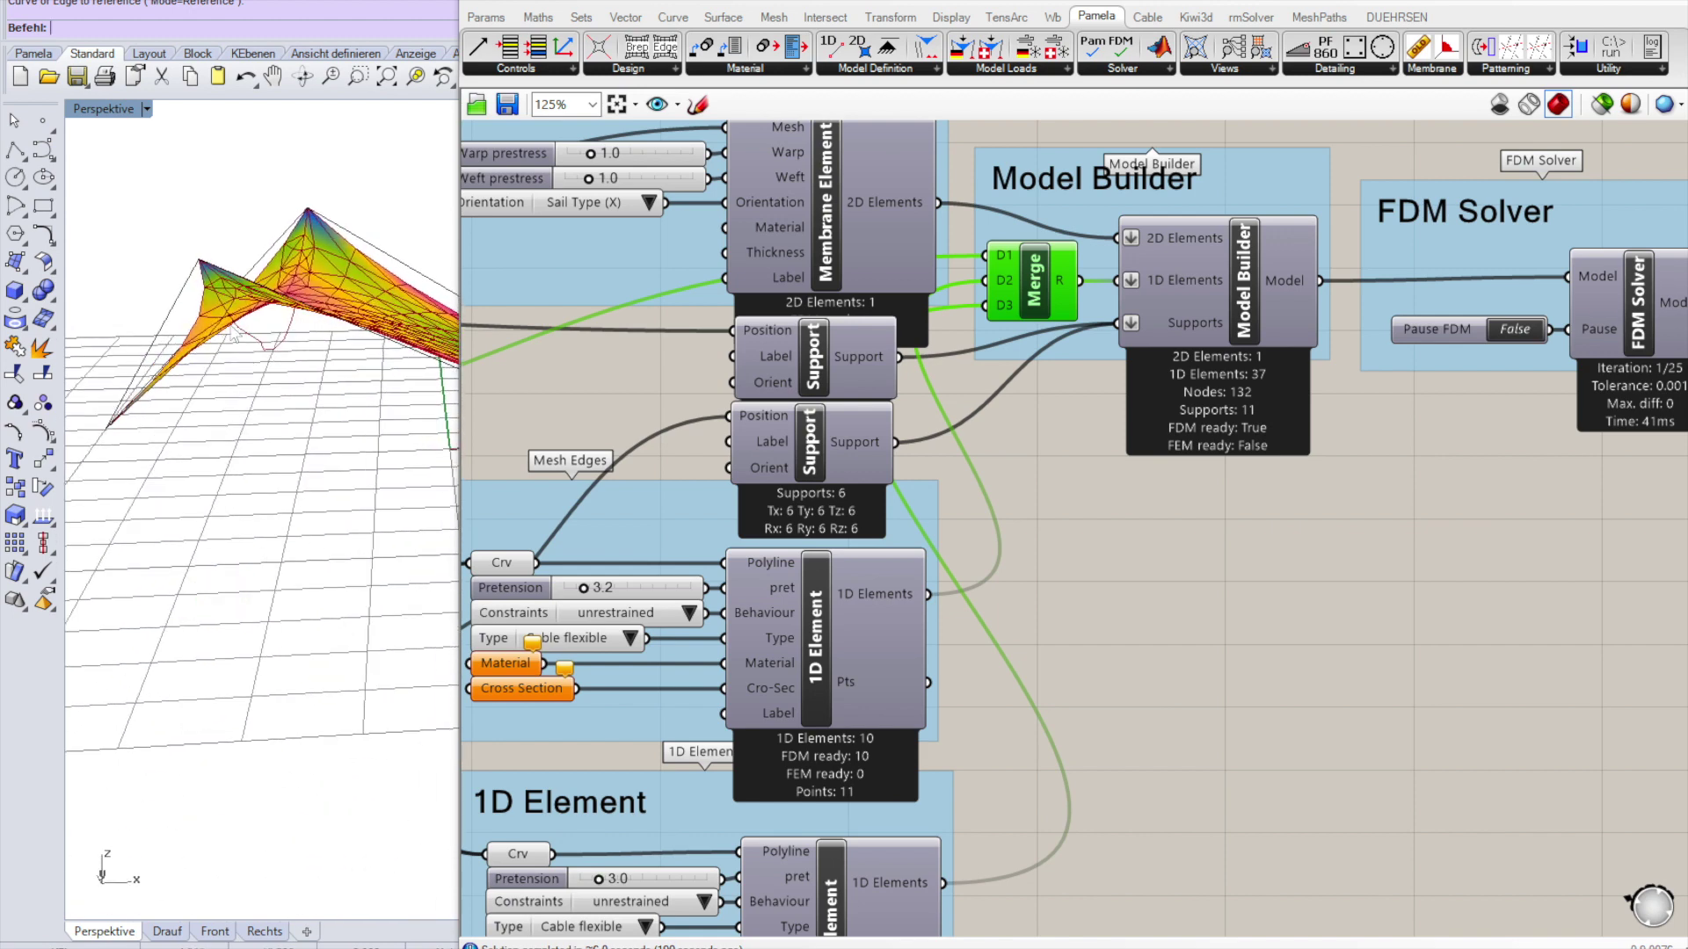
pyautogui.moveTo(305, 332); pyautogui.dragTo(288, 418, button='right')
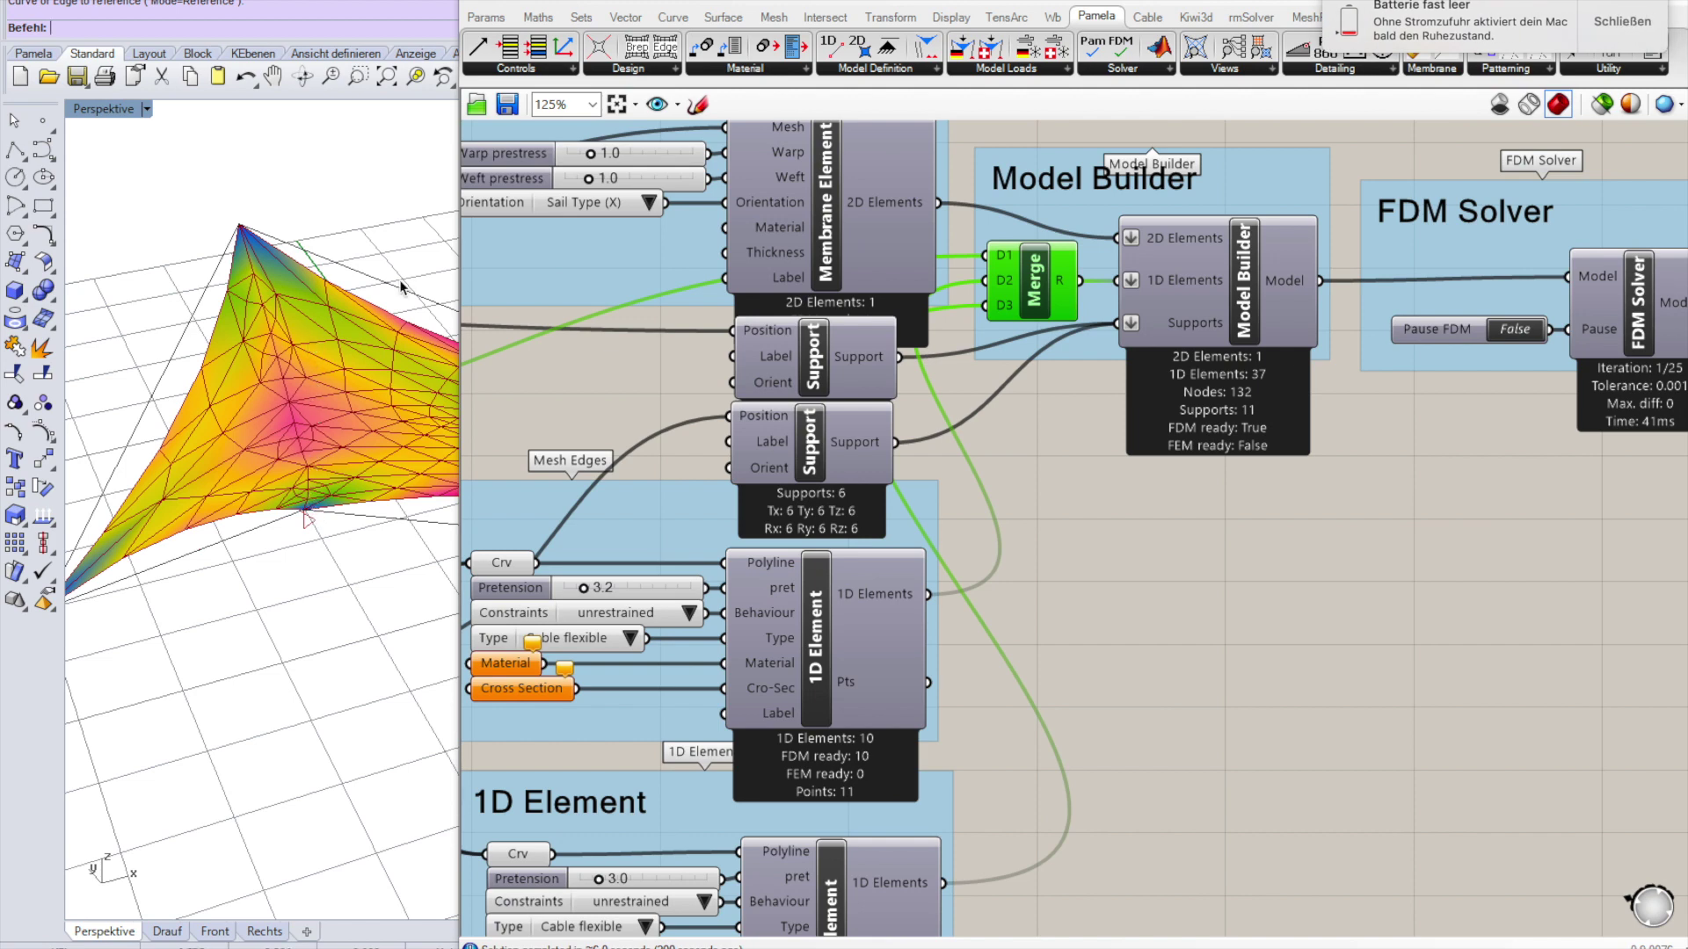
pyautogui.click(1607, 20)
pyautogui.scroll(3, 330, 470)
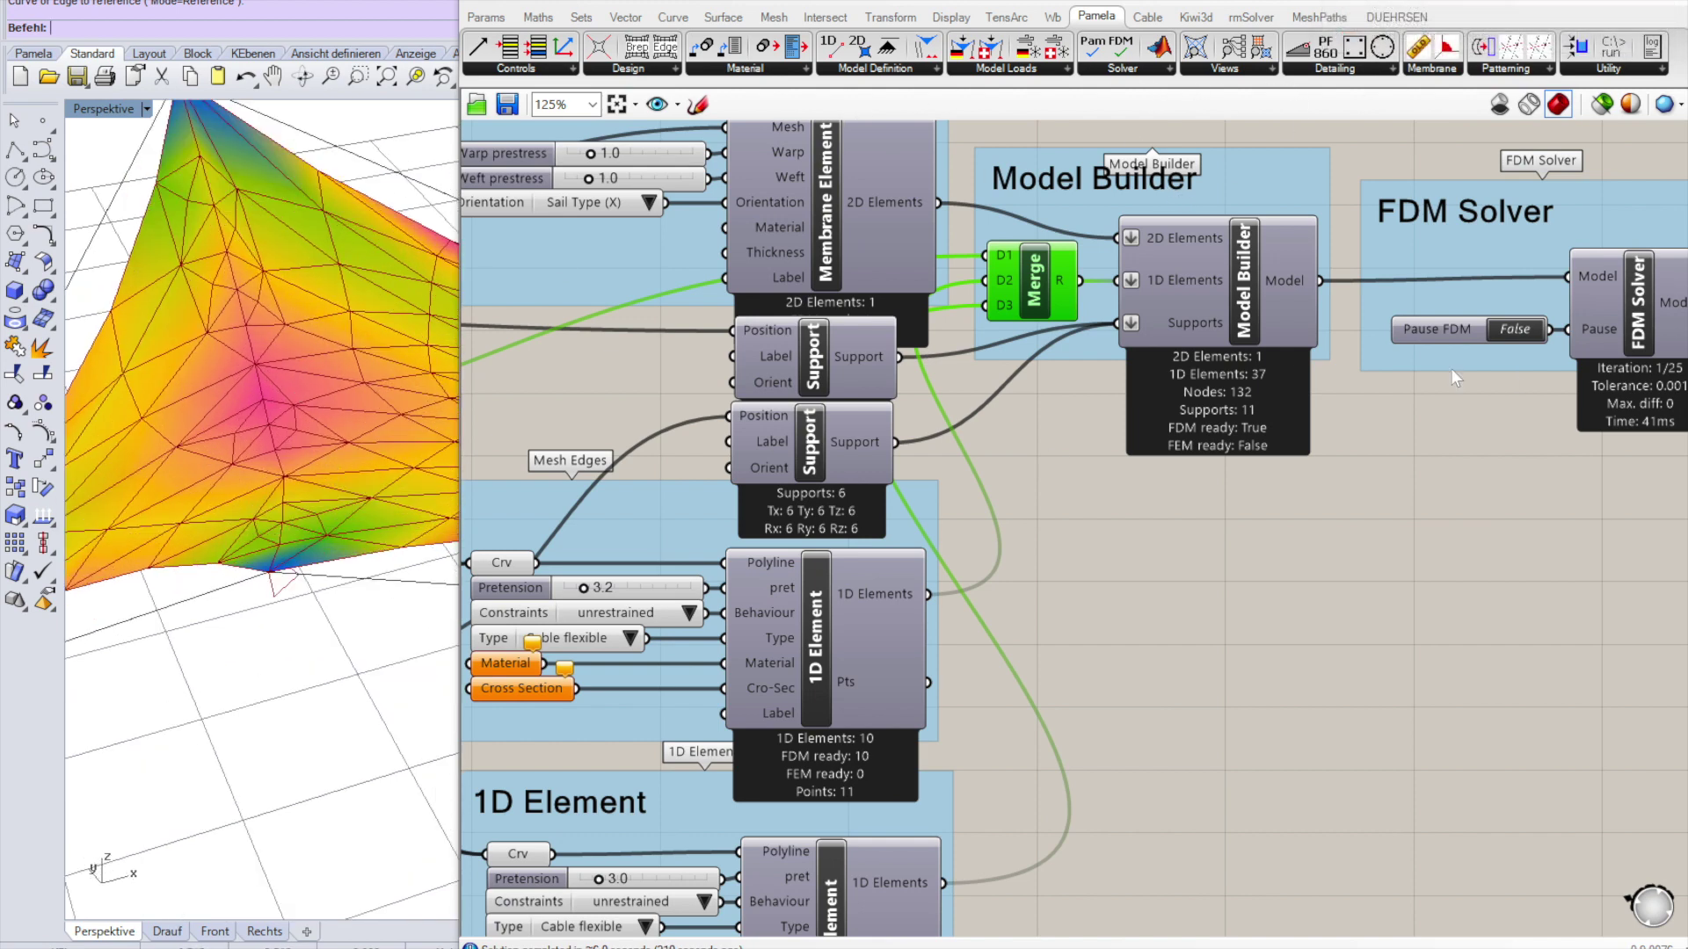
pyautogui.scroll(-5, 1407, 441)
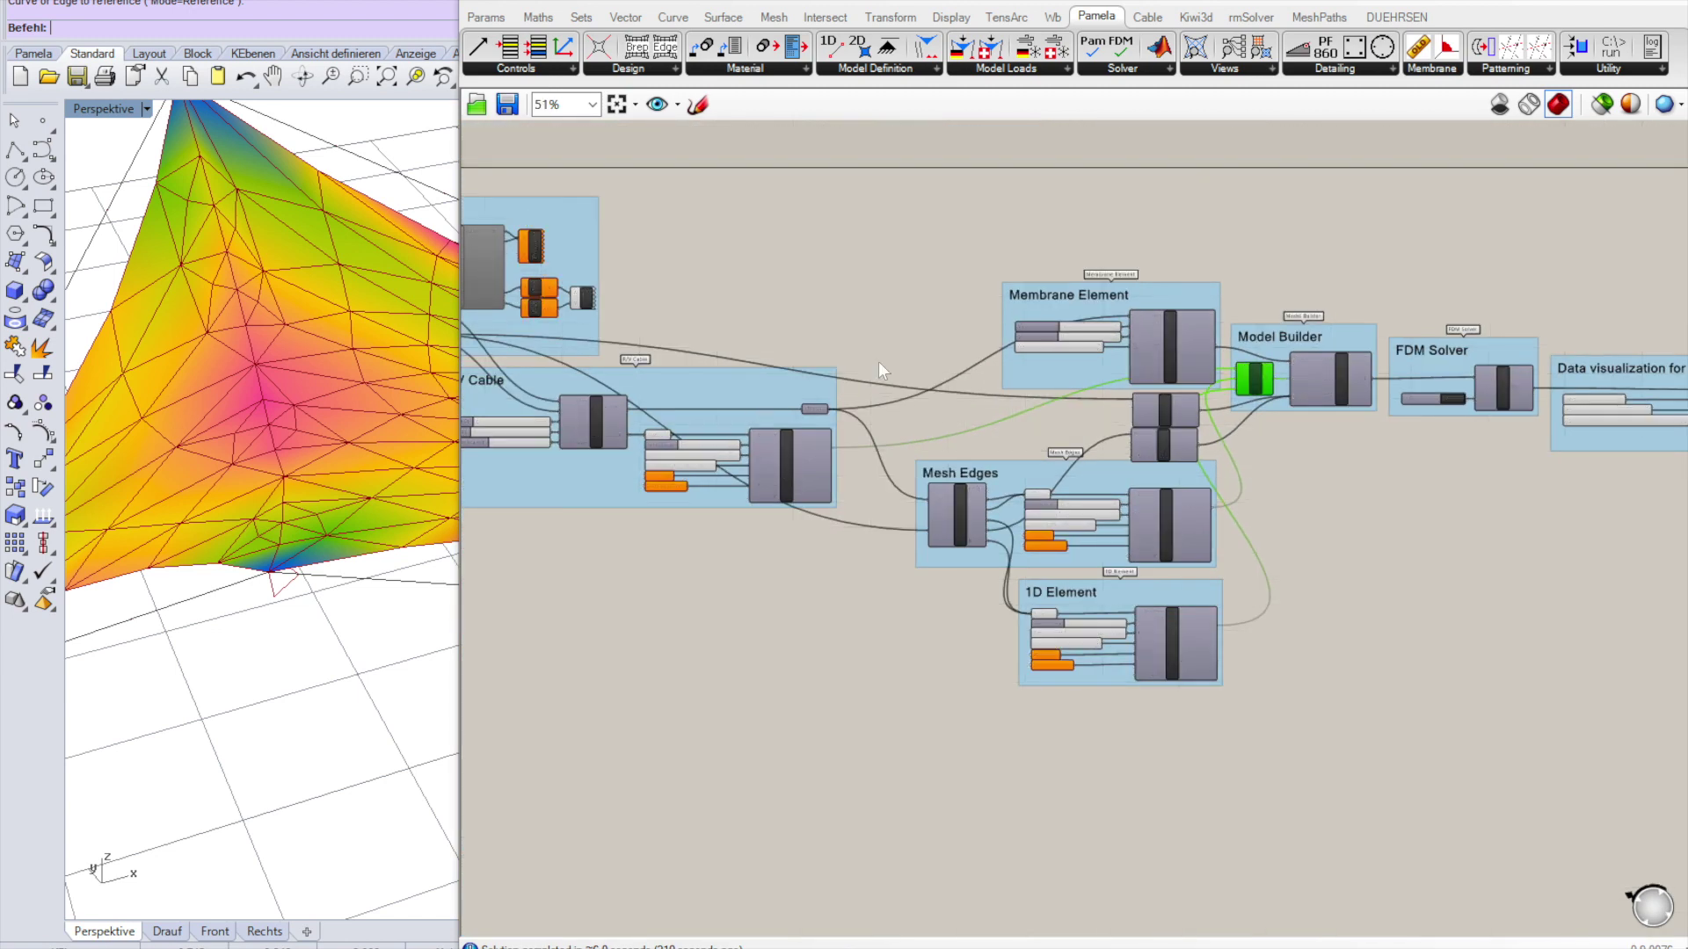
pyautogui.scroll(-2, 878, 362)
pyautogui.scroll(5, 624, 388)
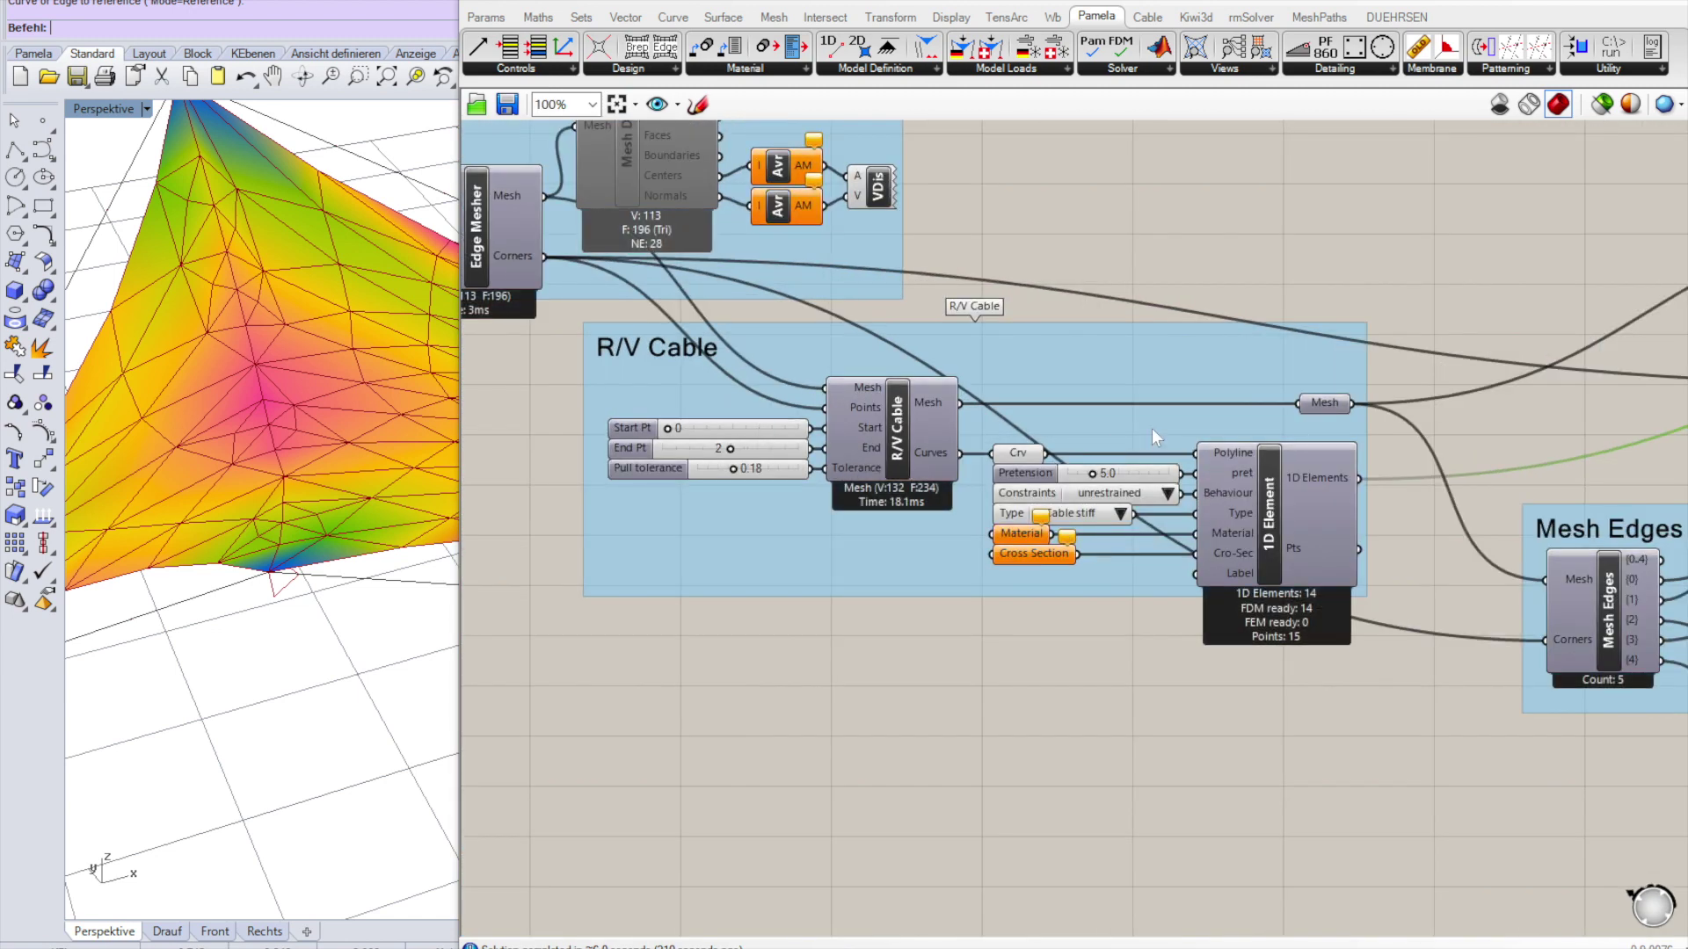
# Set the R/V Cable Pretension slider to 5.6 and orbit to check the reshaped ridge.
pyautogui.moveTo(1092, 475)
pyautogui.mouseDown()
pyautogui.moveTo(1126, 478)
pyautogui.moveTo(1059, 476)
pyautogui.moveTo(1092, 476)
pyautogui.mouseUp()
pyautogui.moveTo(365, 647); pyautogui.dragTo(323, 533, button='right')
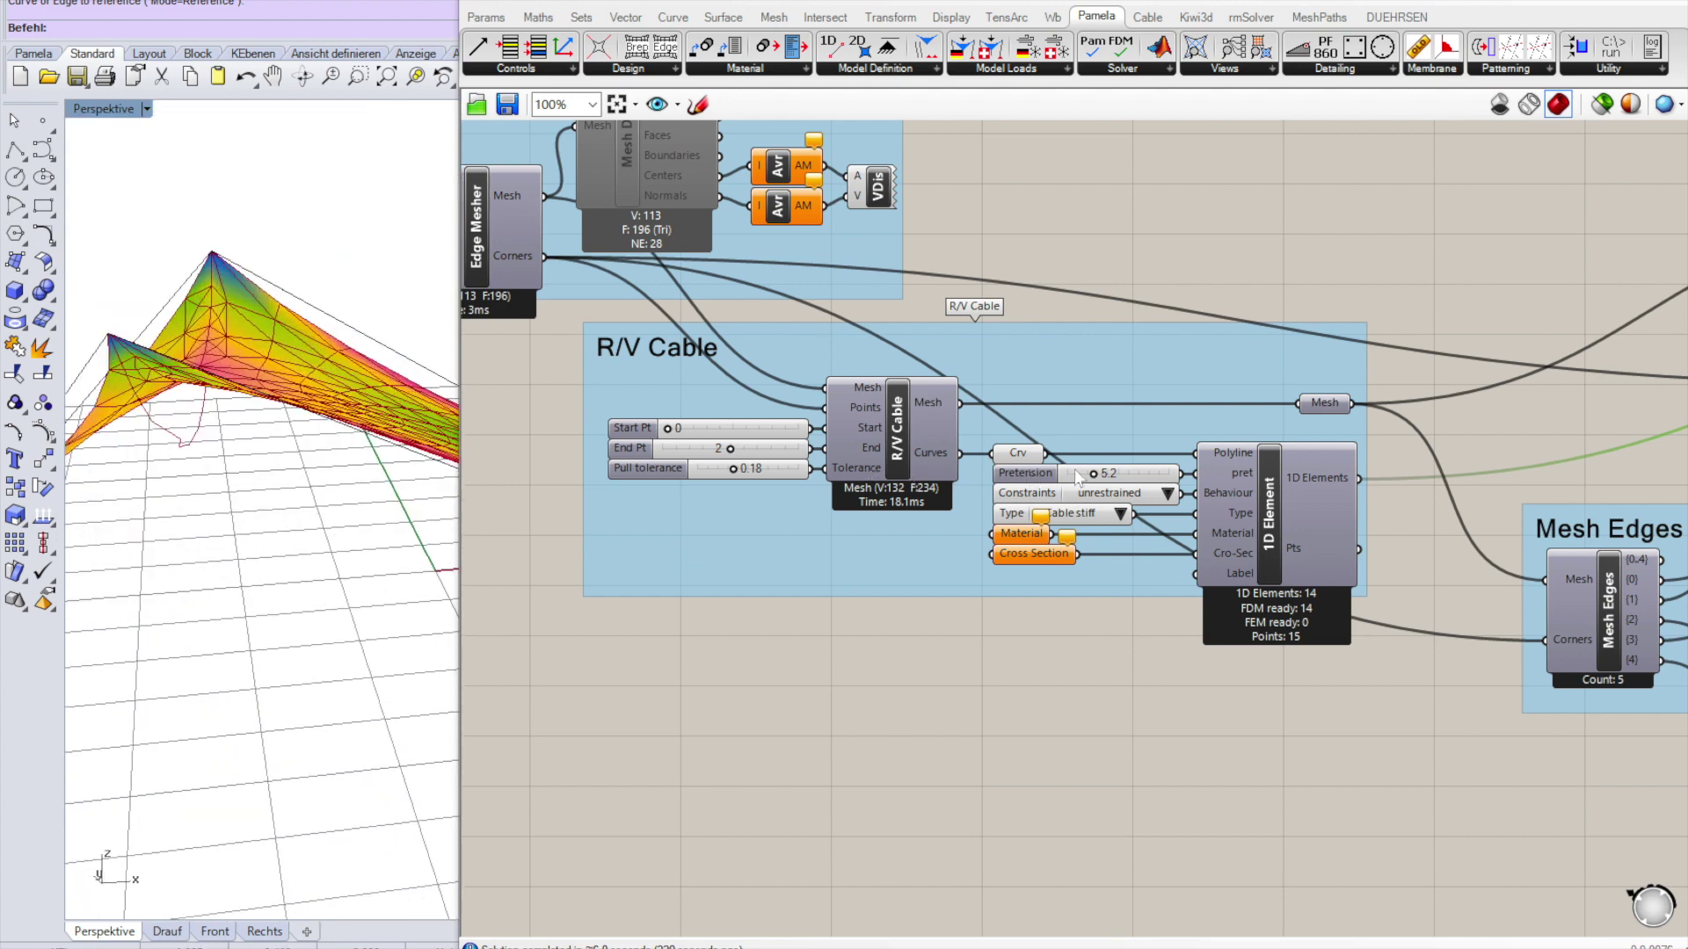
pyautogui.moveTo(1093, 476)
pyautogui.mouseDown()
pyautogui.moveTo(1125, 479)
pyautogui.moveTo(1066, 473)
pyautogui.moveTo(1096, 475)
pyautogui.mouseUp()
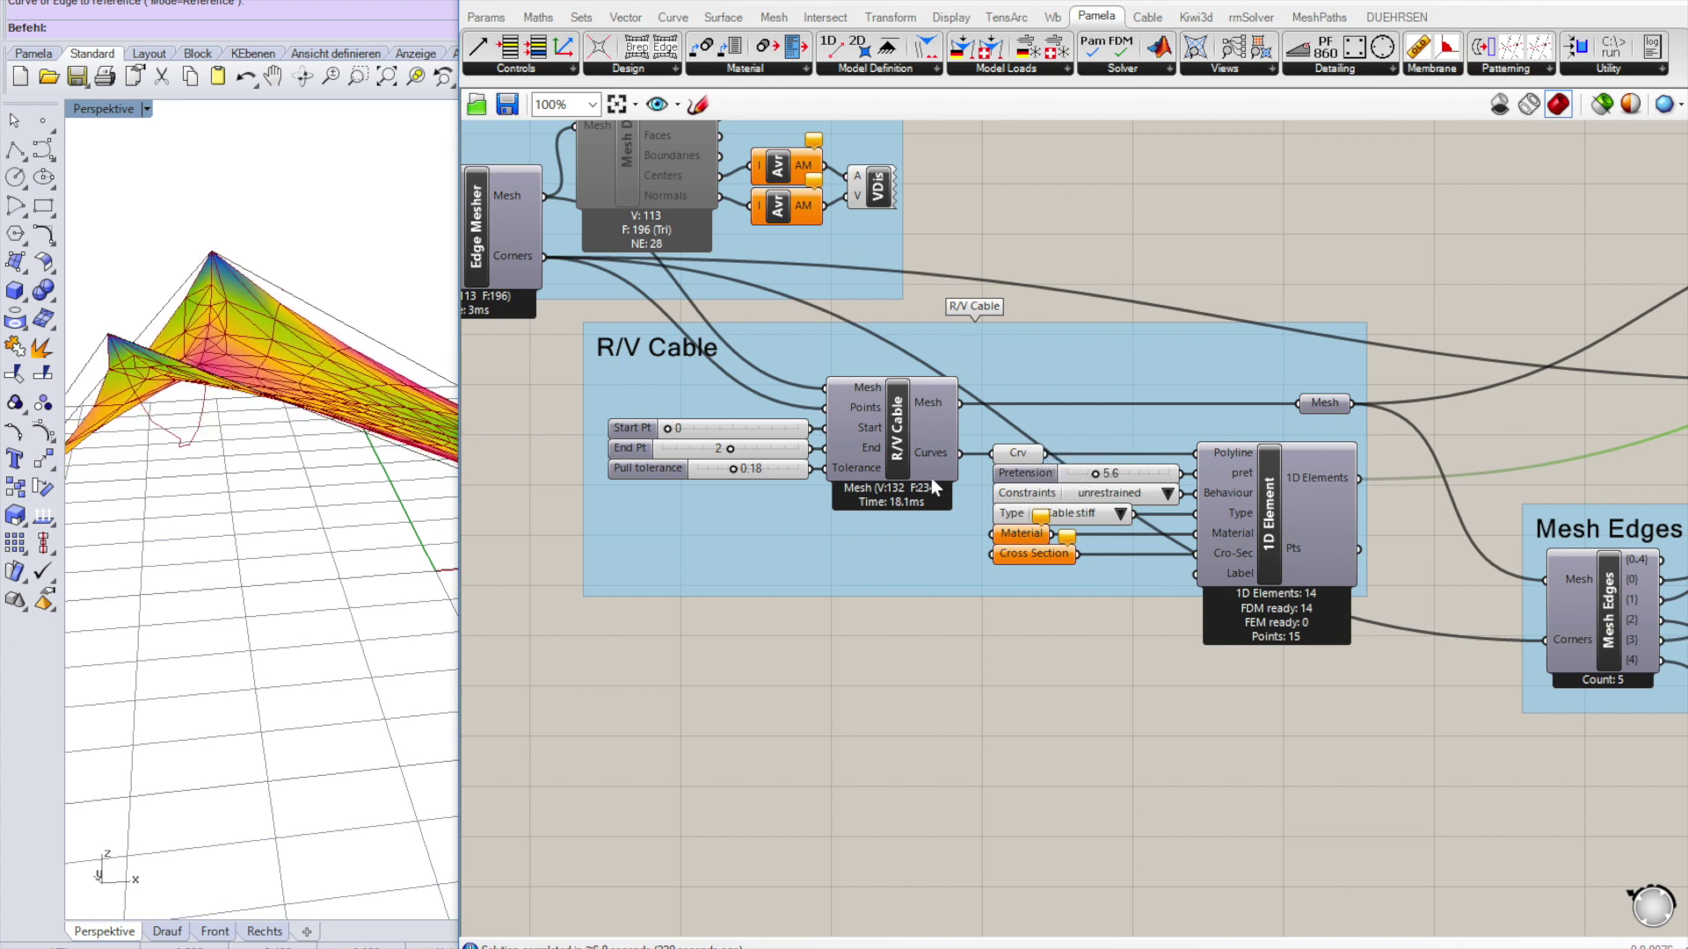
pyautogui.moveTo(184, 352); pyautogui.dragTo(222, 466, button='right')
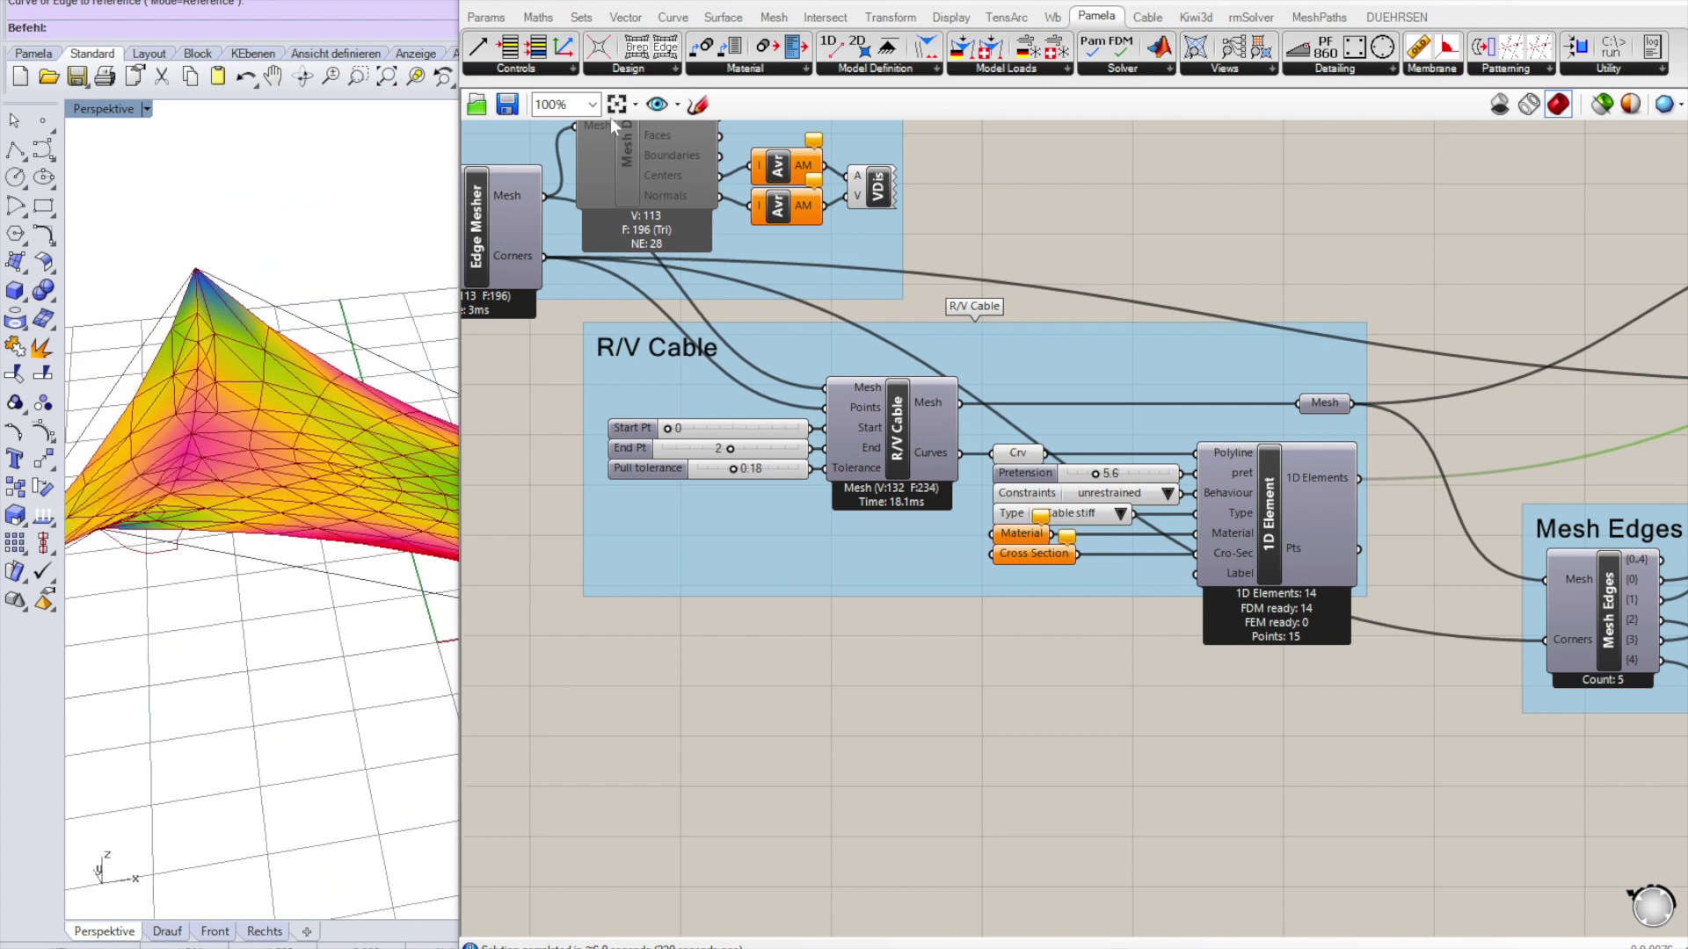